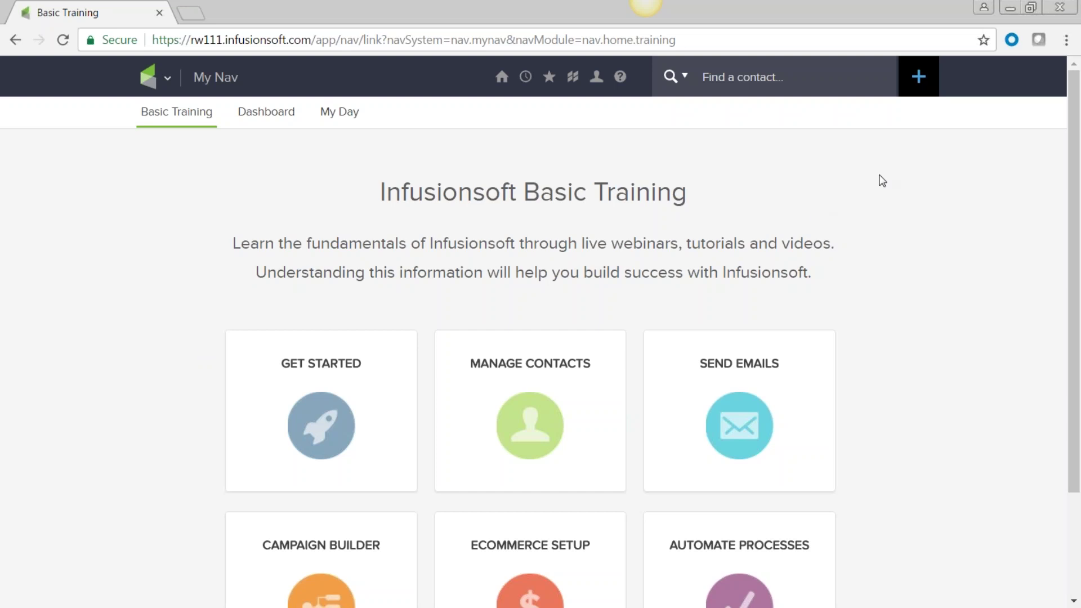
# Step: Open the Add a Contact quick form from the top-bar + button
pyautogui.click(918, 77)
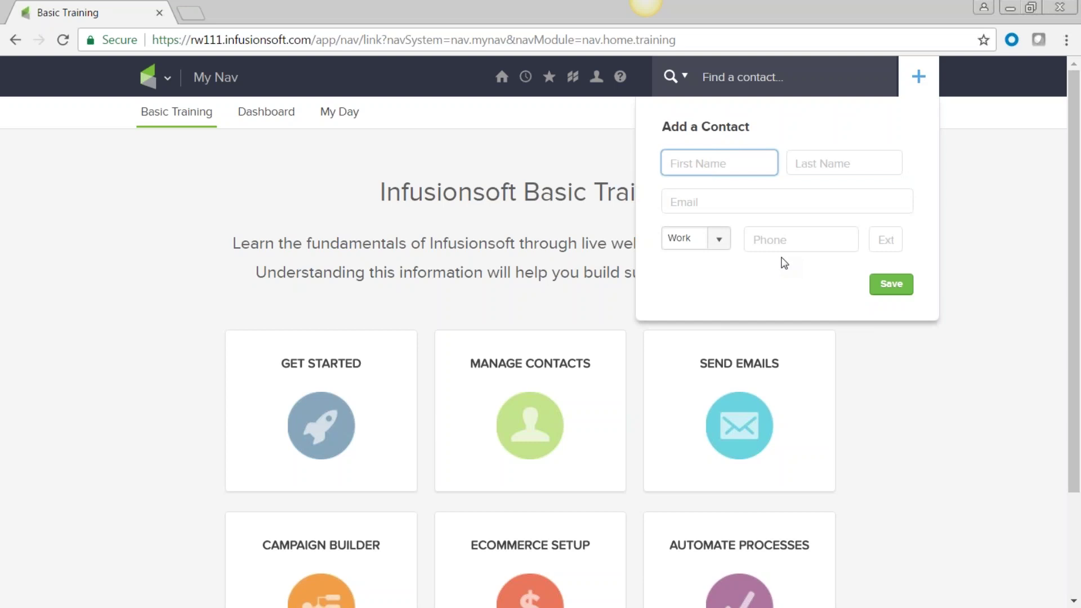
# Step: Enter the contact's first name and their disney.com email address in the quick form
pyautogui.click(670, 162)
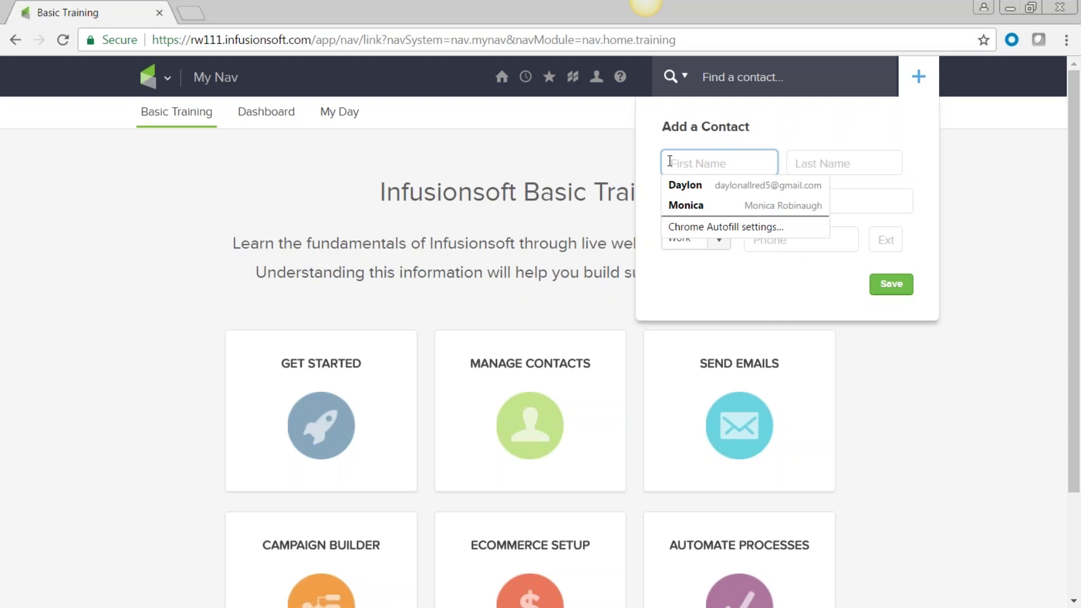
pyautogui.write('Mitche')
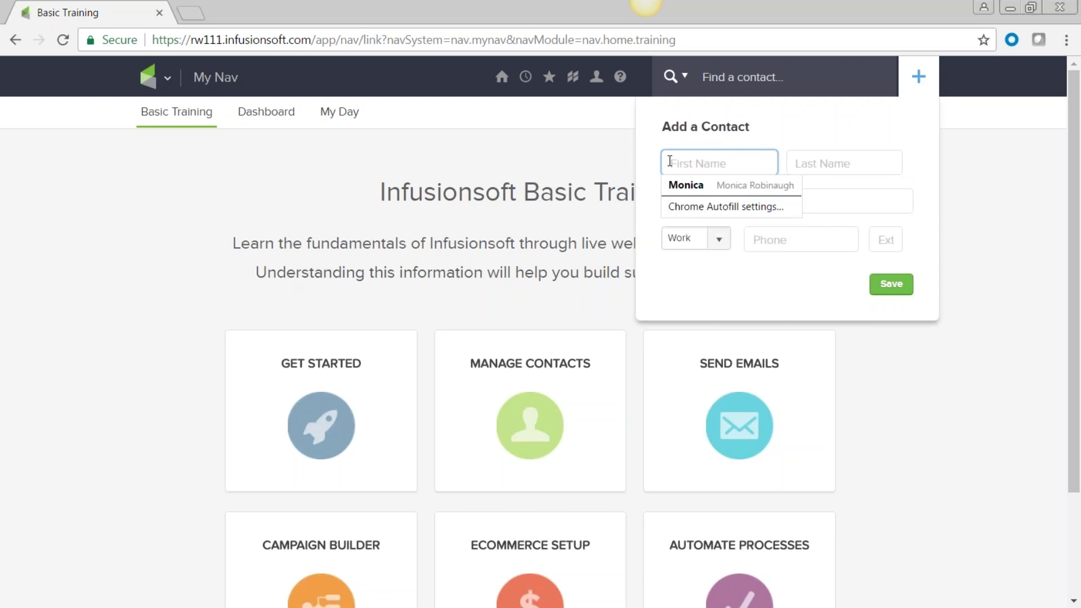
pyautogui.write('ll')
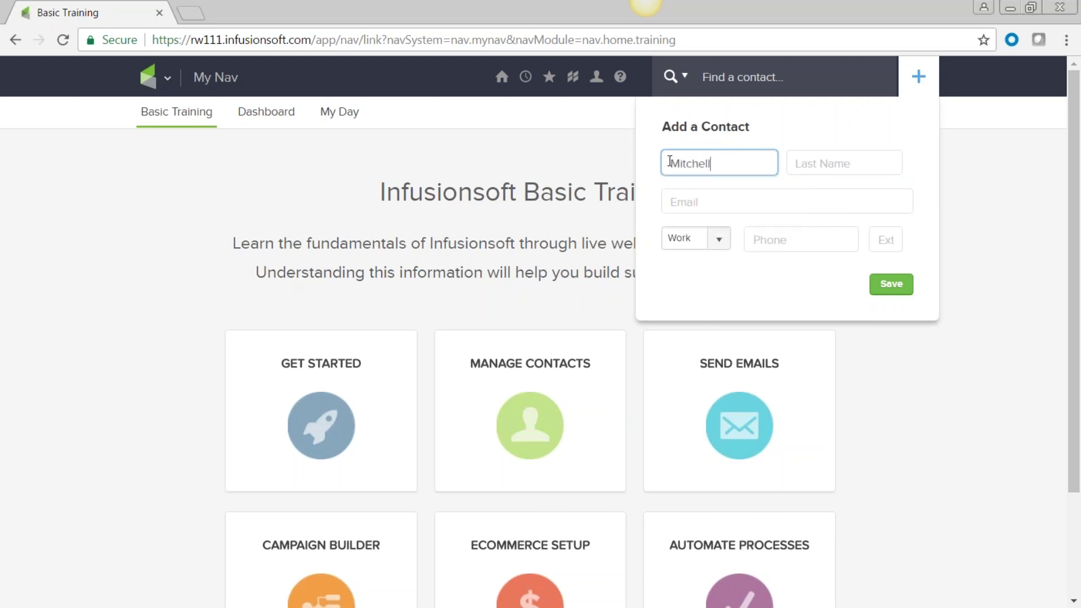
pyautogui.click(677, 190)
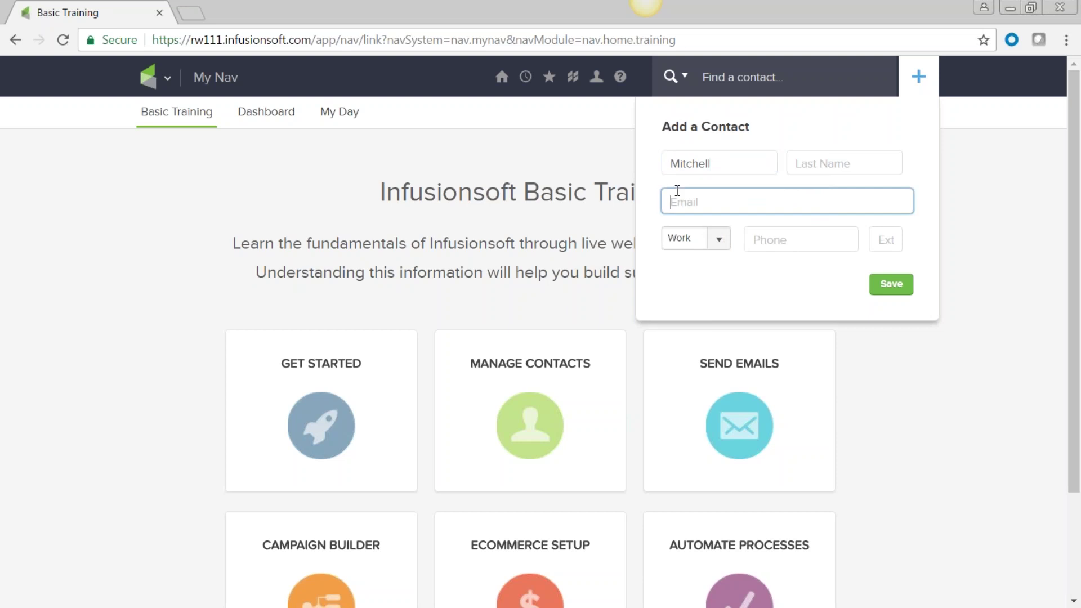
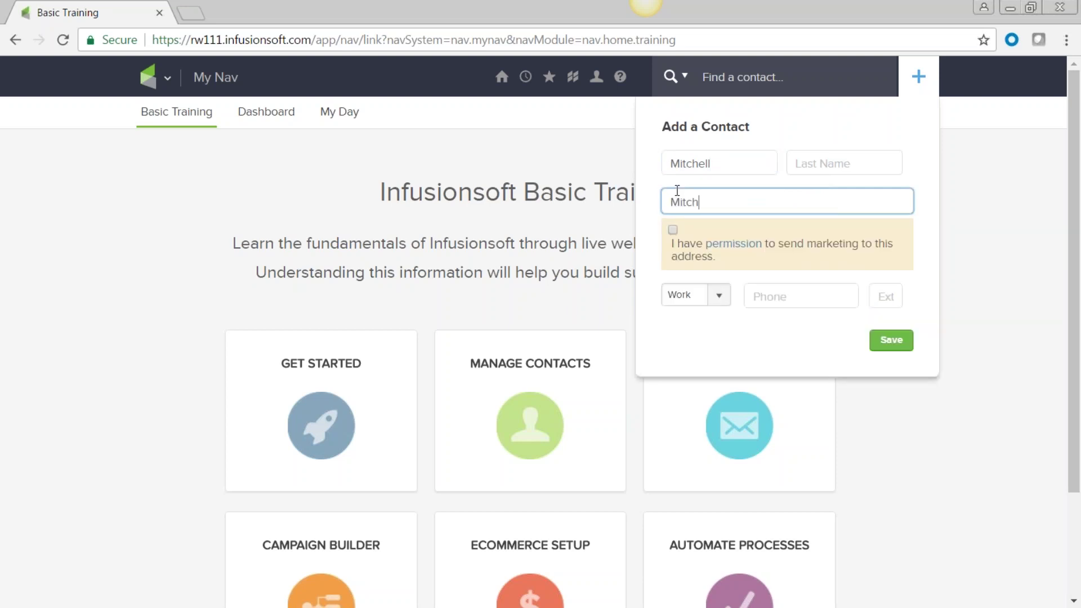
# Step: Grant marketing permission for the email and save the new contact
pyautogui.moveTo(785, 201); pyautogui.dragTo(663, 198)
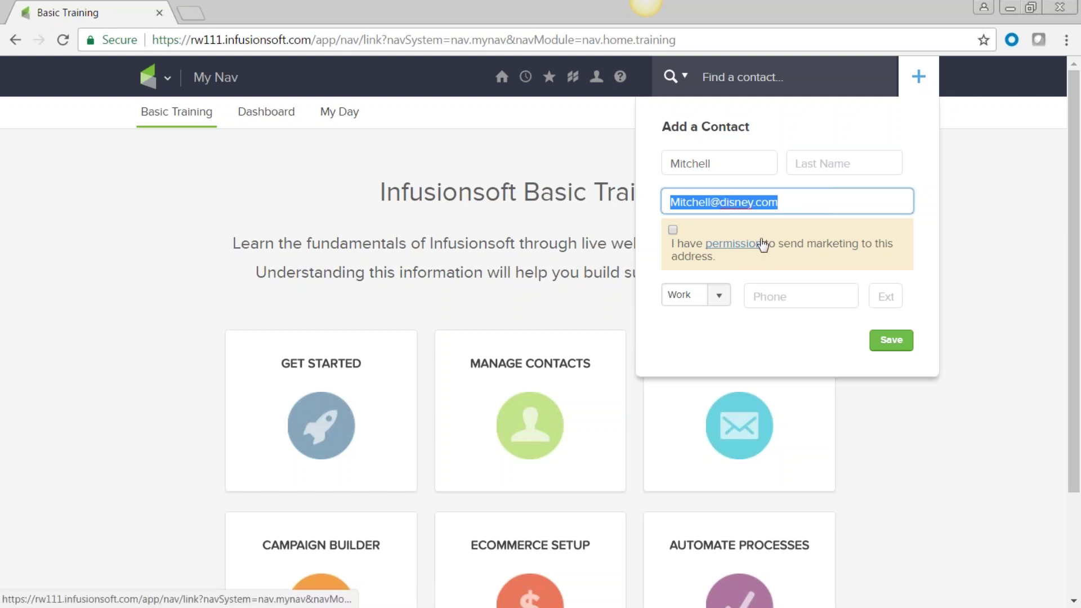
pyautogui.click(673, 230)
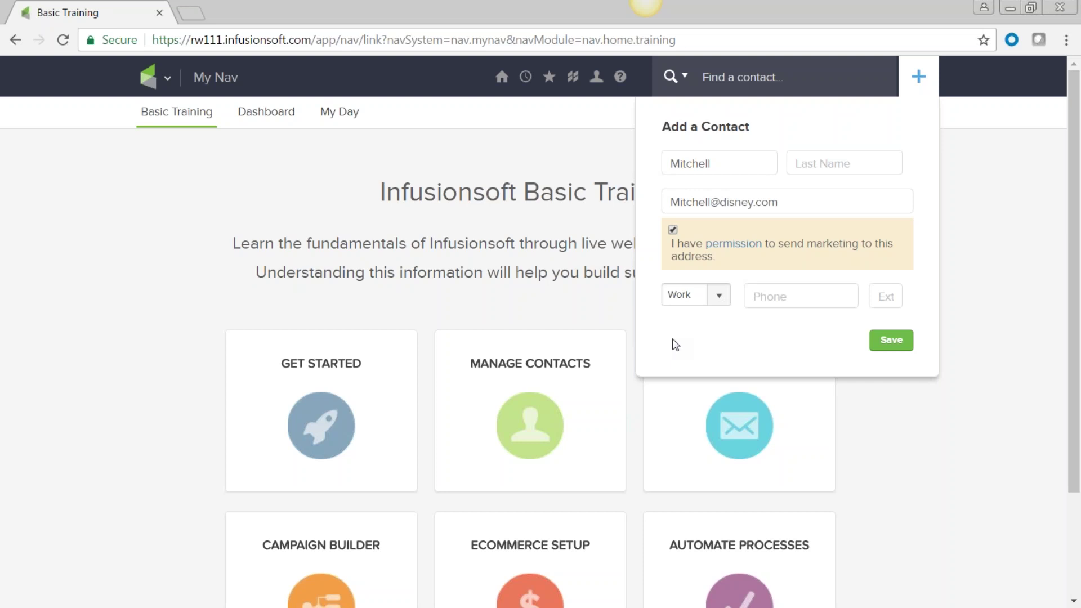
pyautogui.click(895, 343)
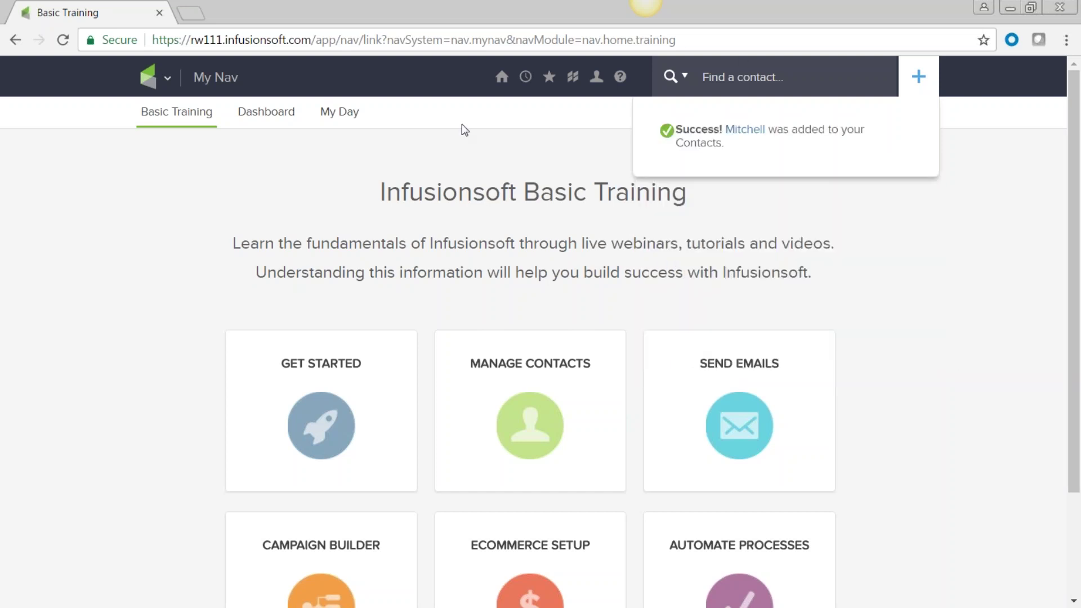
pyautogui.click(168, 79)
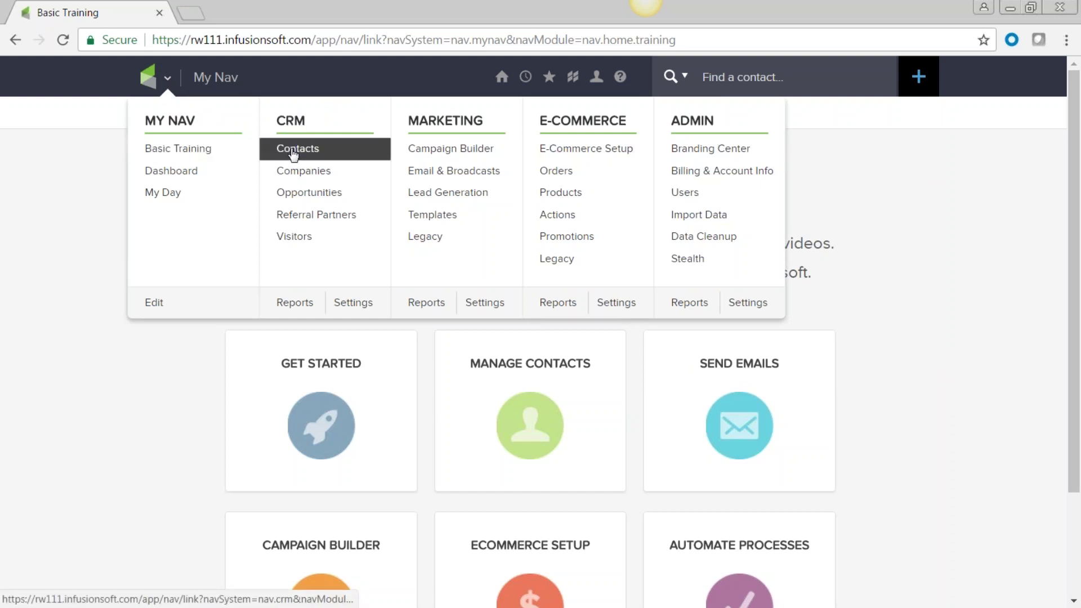
# Step: Visit the CRM Contacts page, then the Marketing campaigns page, via the main menu
pyautogui.click(293, 154)
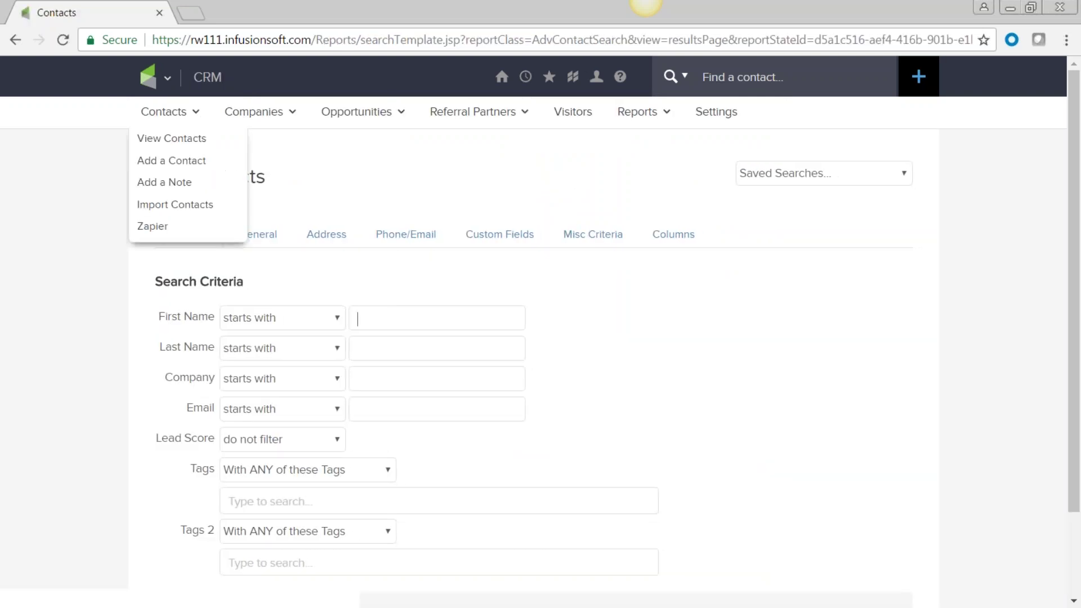
pyautogui.click(168, 79)
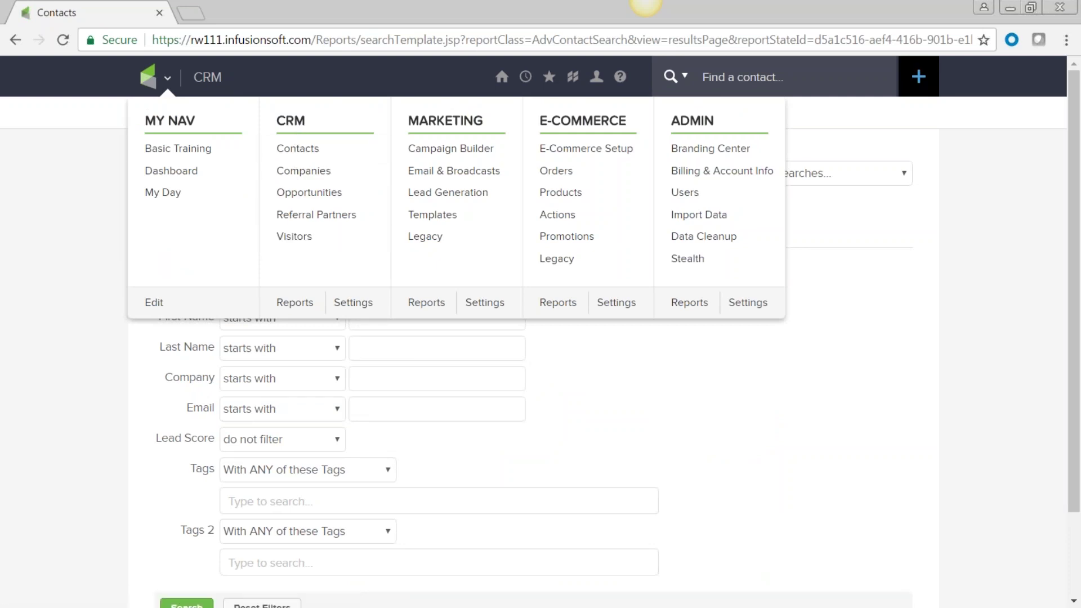
pyautogui.moveTo(169, 113)
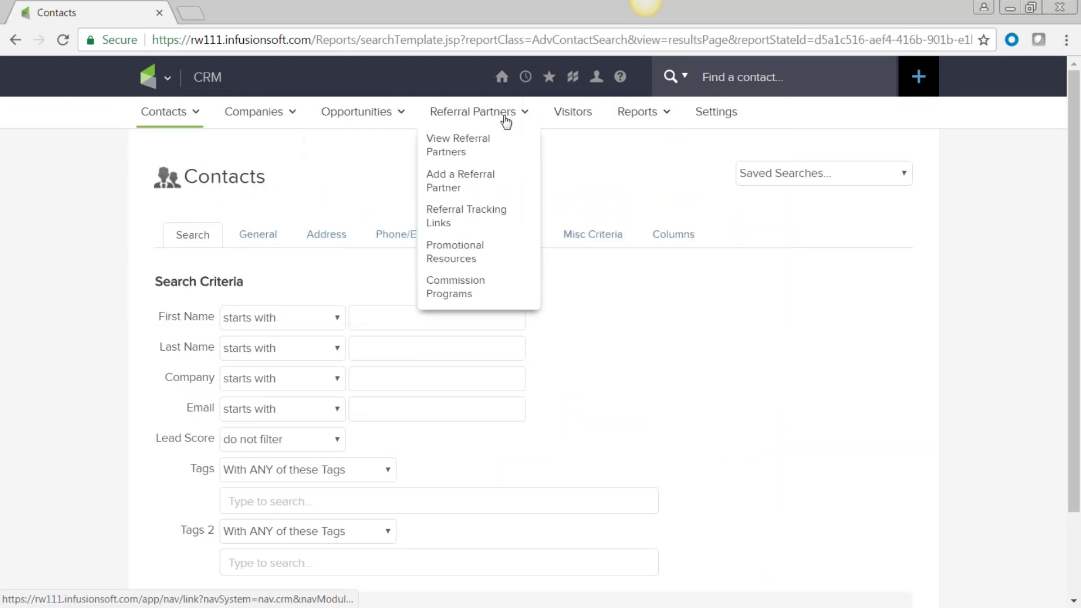
pyautogui.moveTo(154, 130)
pyautogui.moveTo(167, 86)
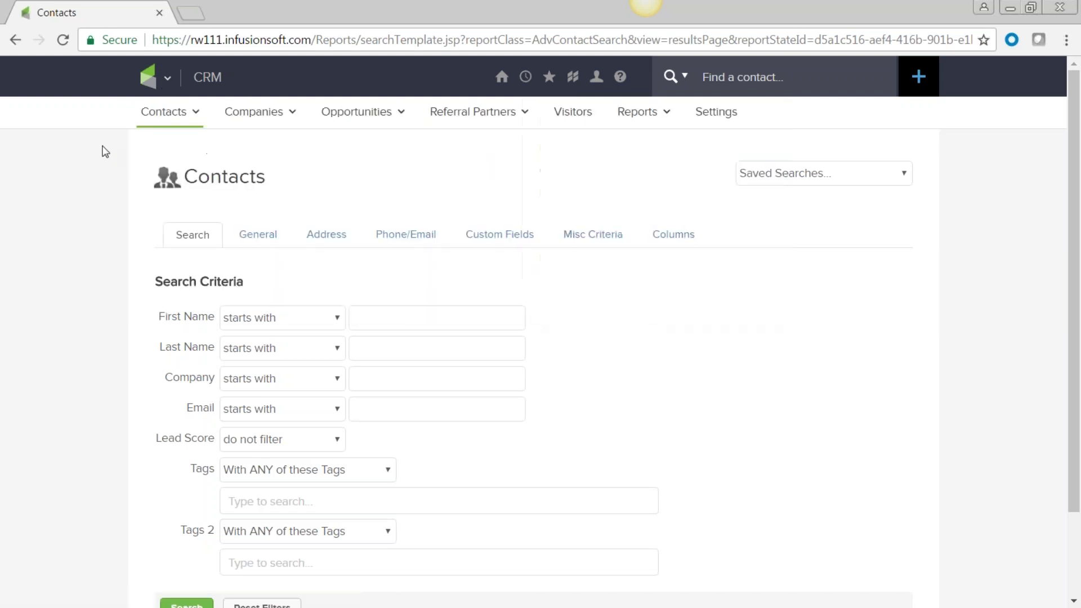
pyautogui.moveTo(369, 125)
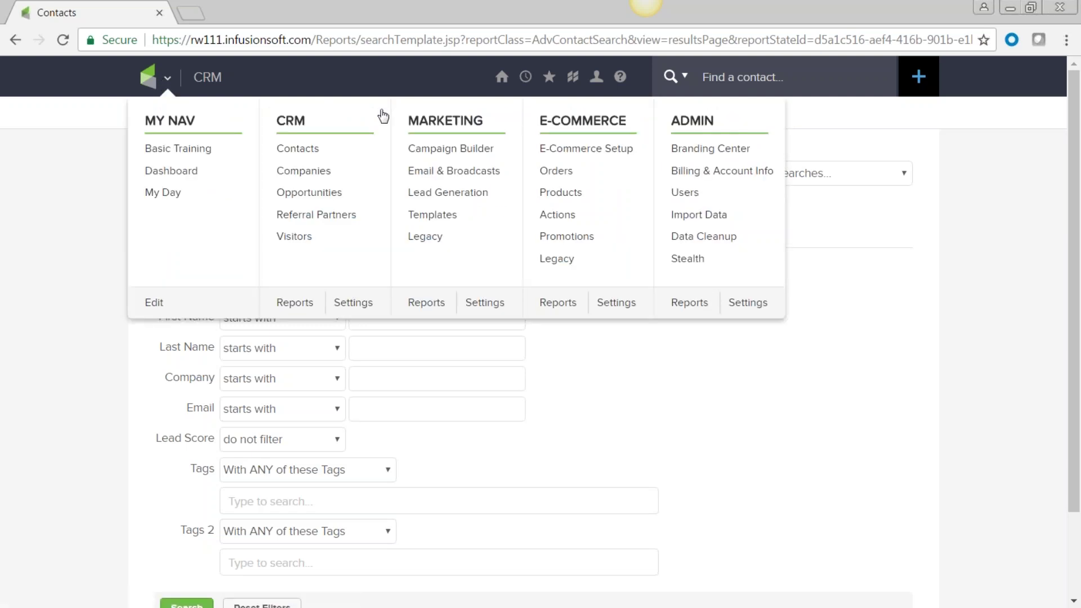
pyautogui.click(442, 123)
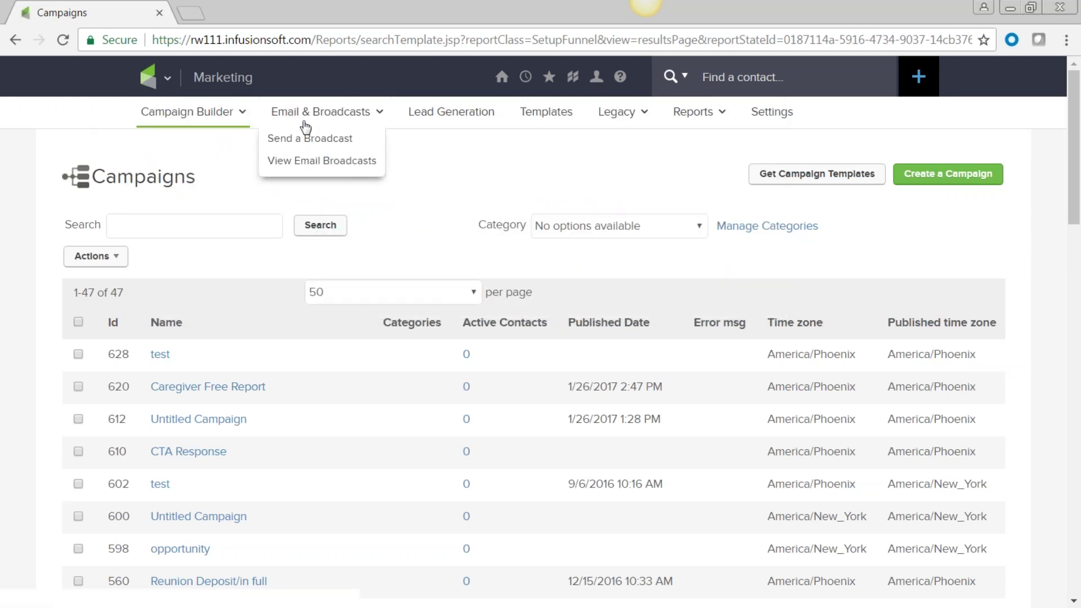
# Step: Return to CRM Contacts and open the full Add a Contact form
pyautogui.moveTo(670, 121)
pyautogui.moveTo(167, 79)
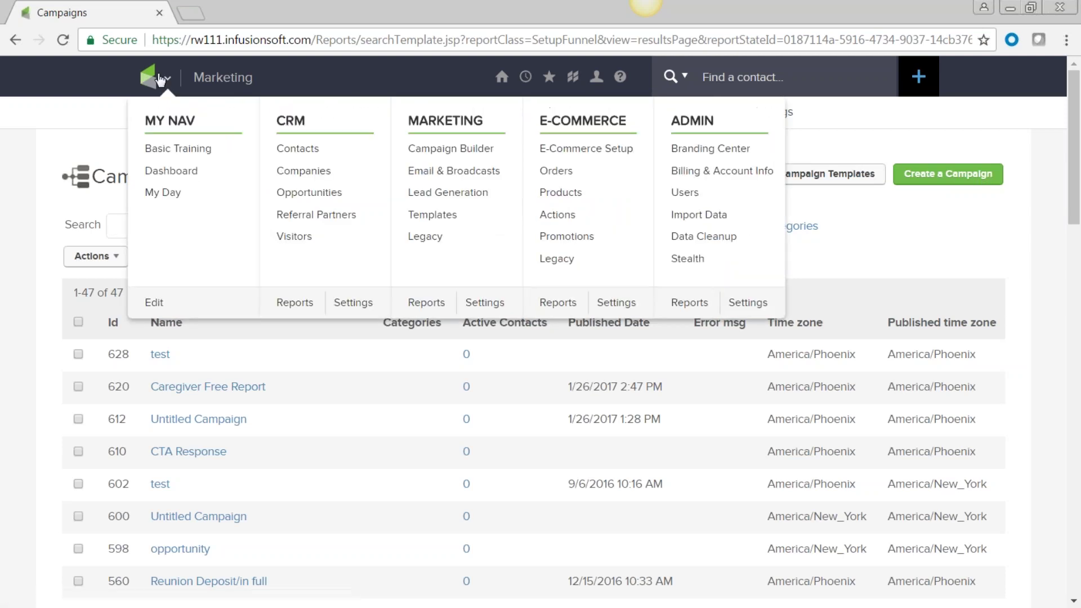
pyautogui.click(302, 151)
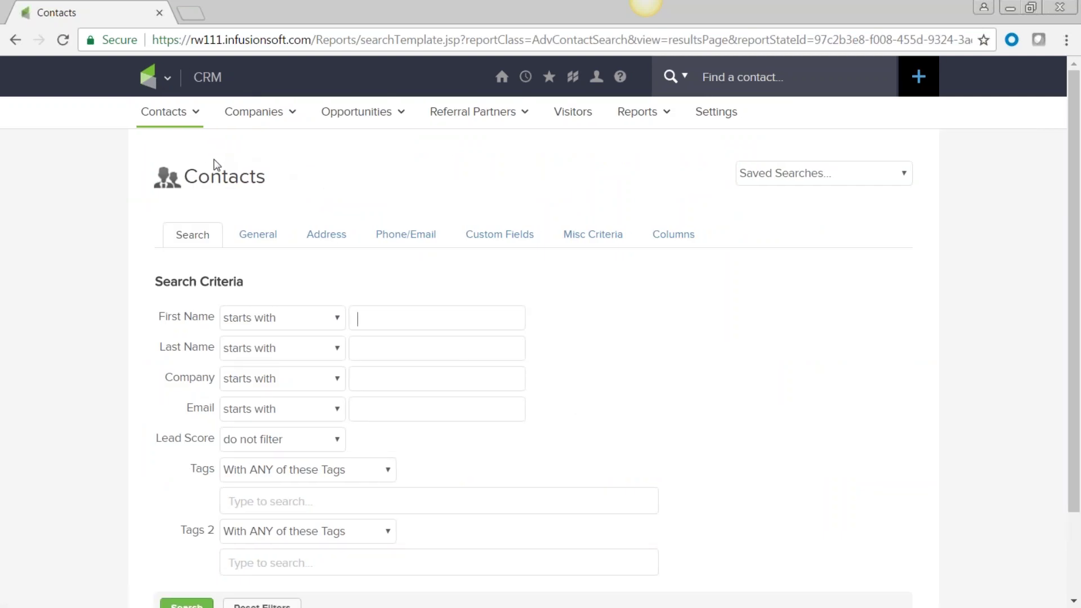
pyautogui.moveTo(198, 125)
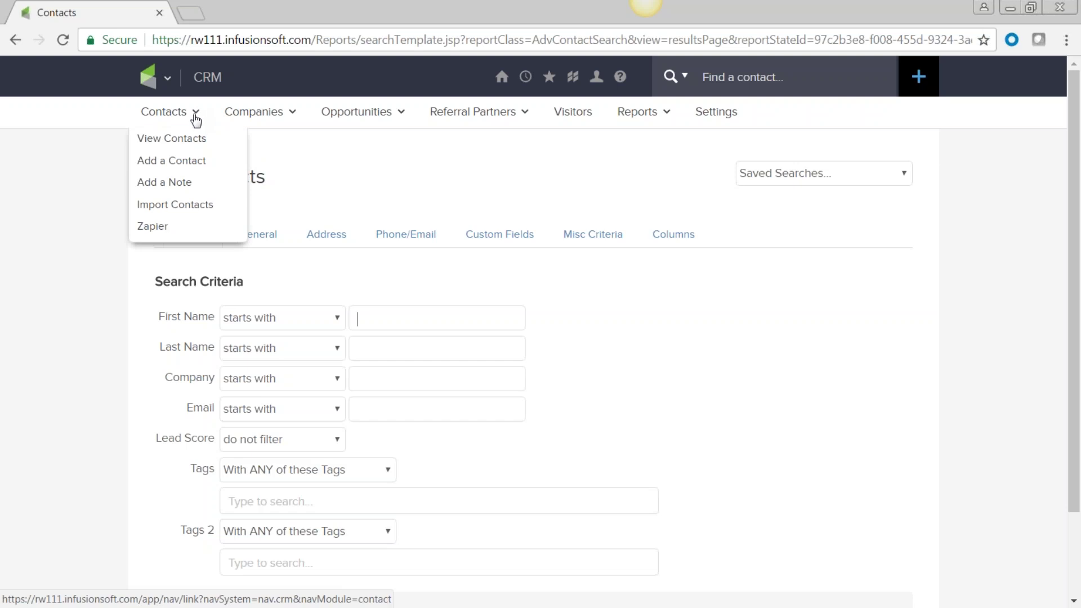
pyautogui.click(179, 167)
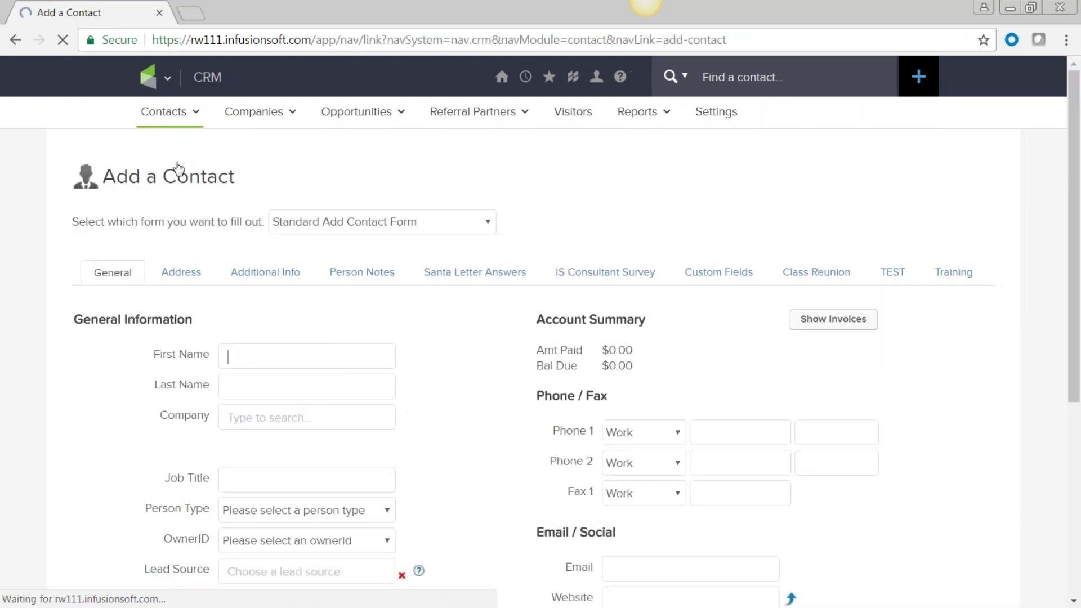
# Step: Expand the Address, Additional Info and Person Notes sections of the form
pyautogui.scroll(-5, 275, 316)
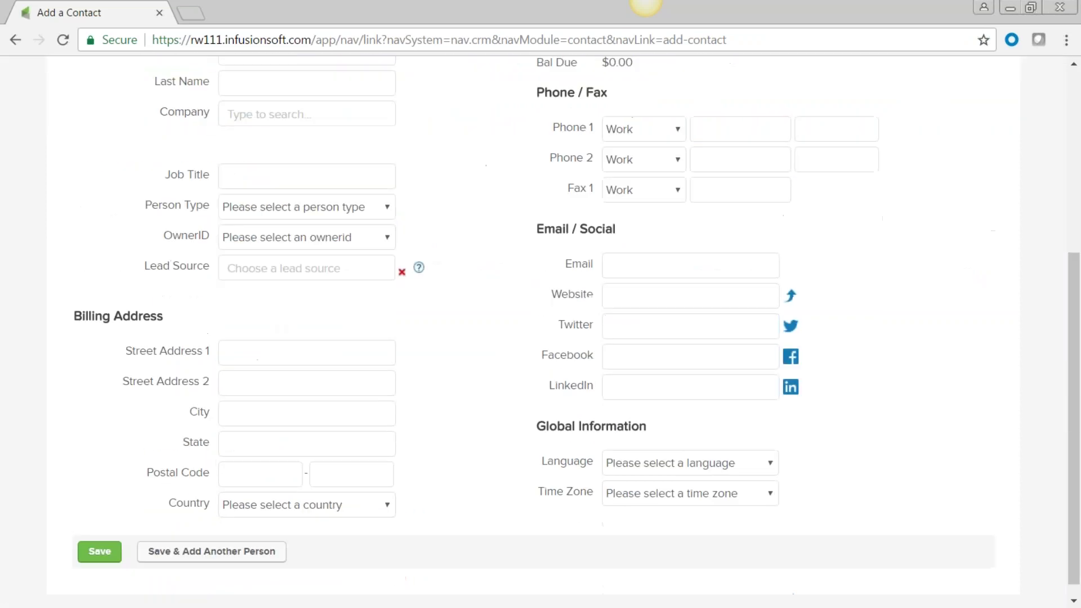
pyautogui.scroll(5, 304, 459)
pyautogui.scroll(-5, 276, 310)
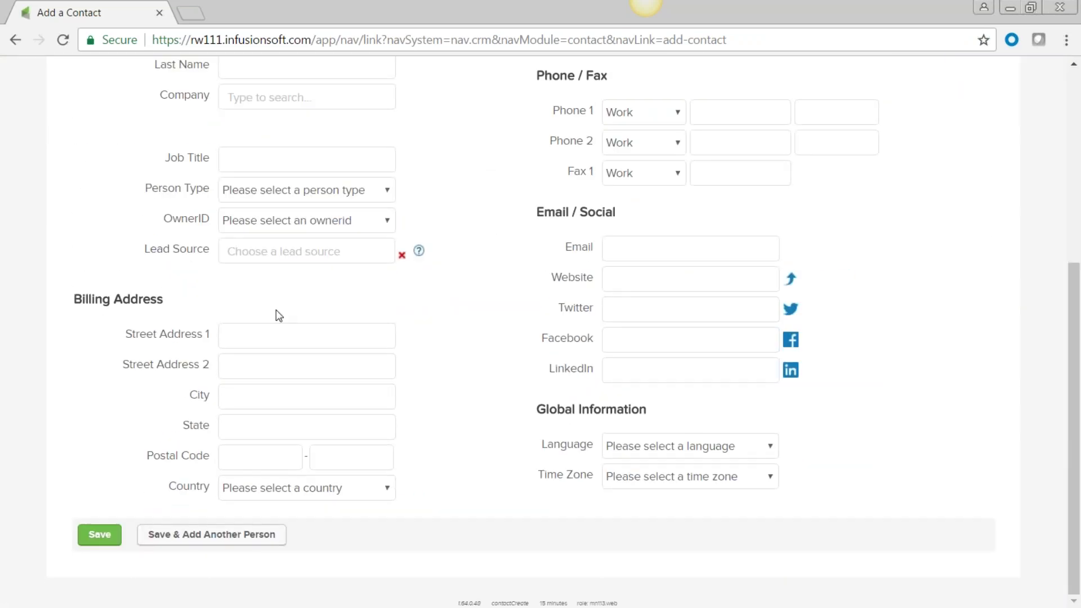
pyautogui.scroll(5, 279, 312)
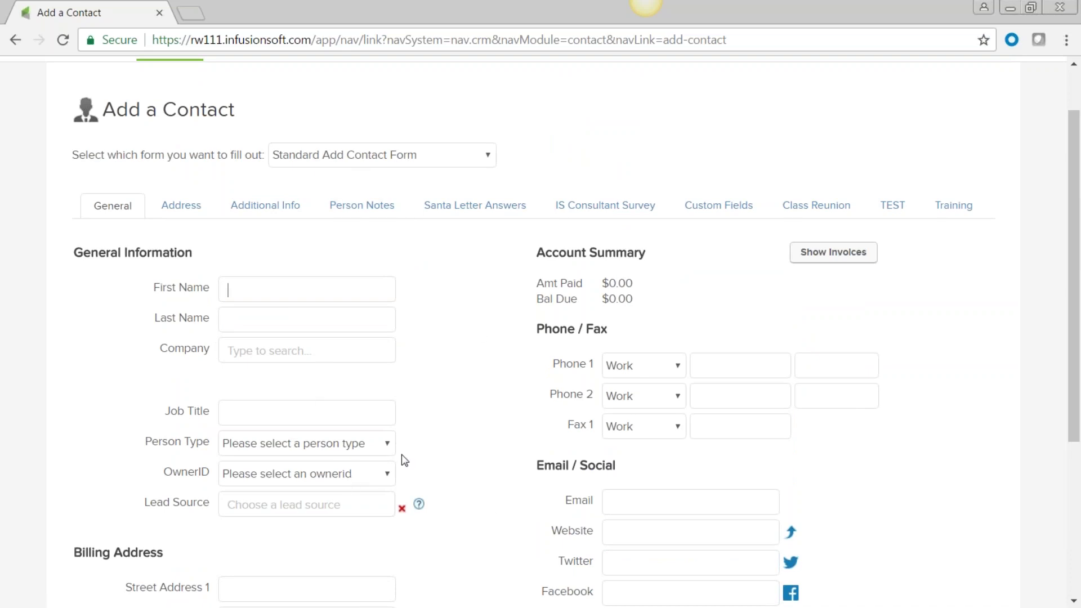
pyautogui.scroll(-3, 403, 456)
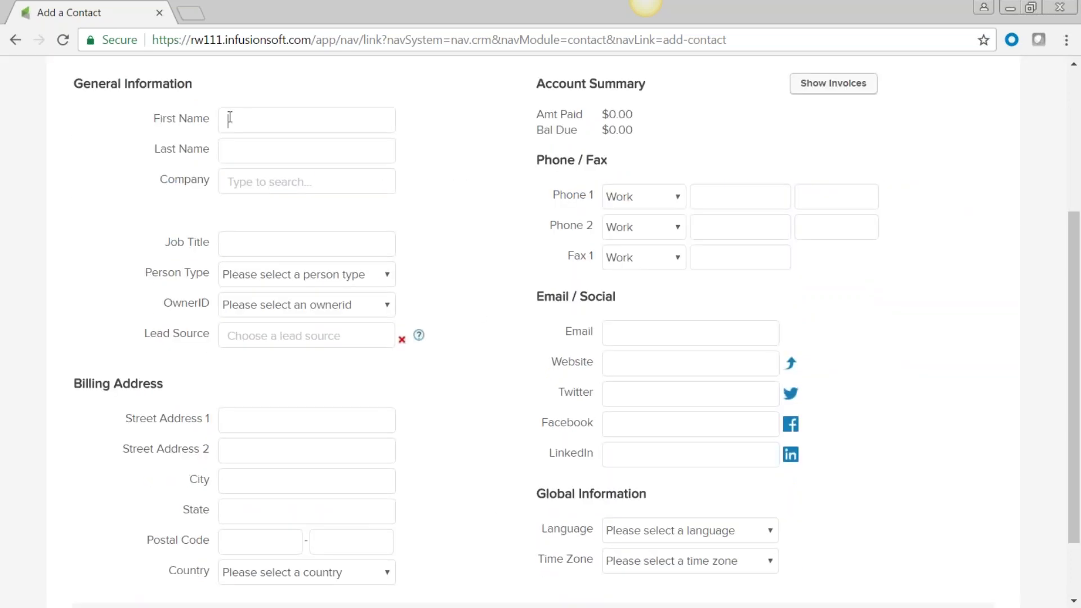
pyautogui.scroll(-2, 447, 386)
pyautogui.scroll(6, 446, 386)
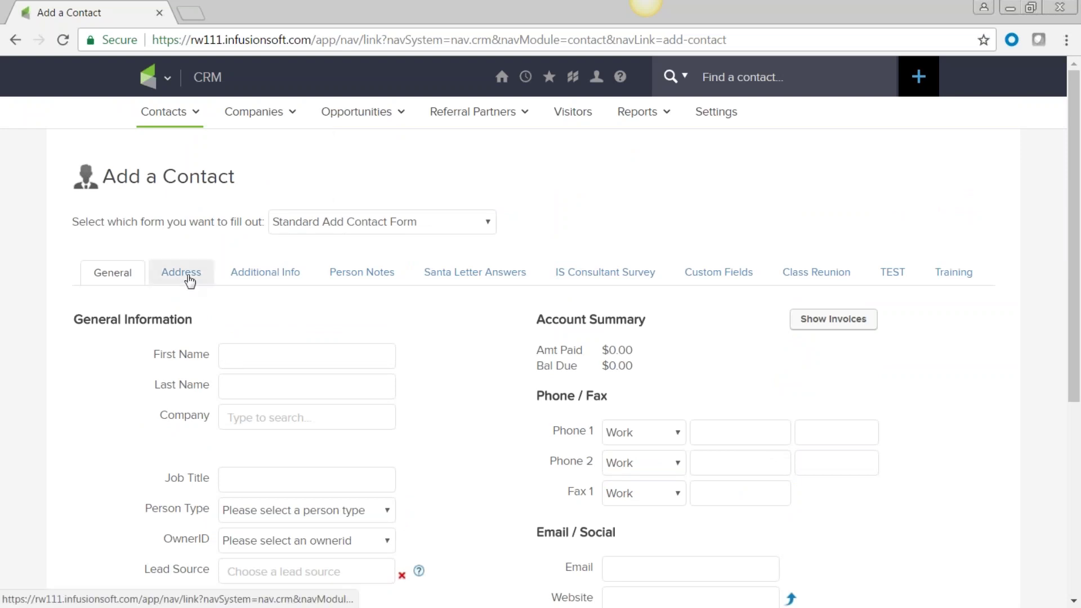
pyautogui.click(190, 280)
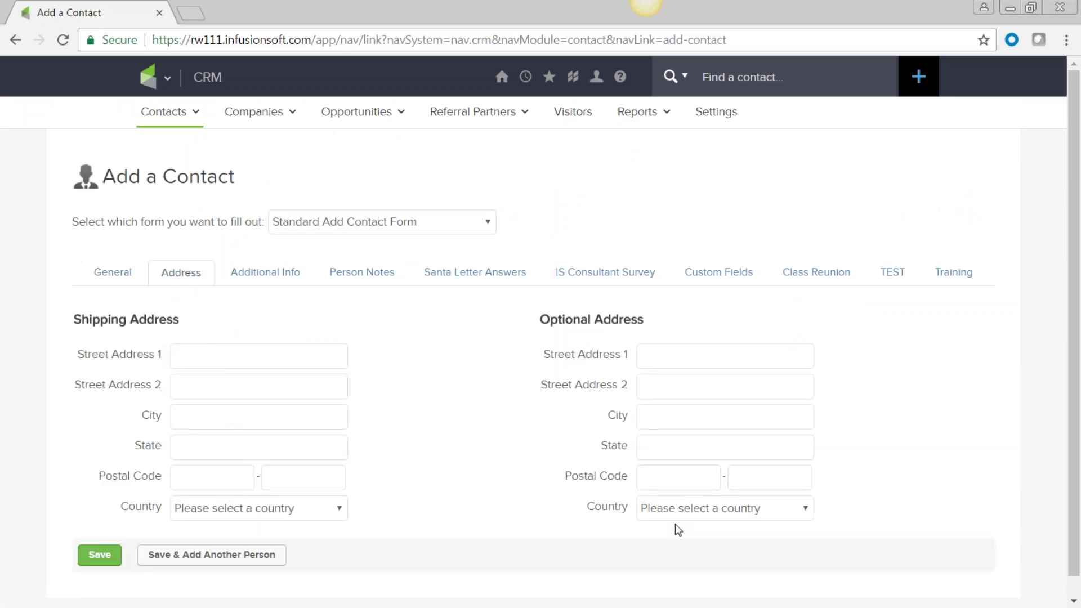
pyautogui.click(293, 274)
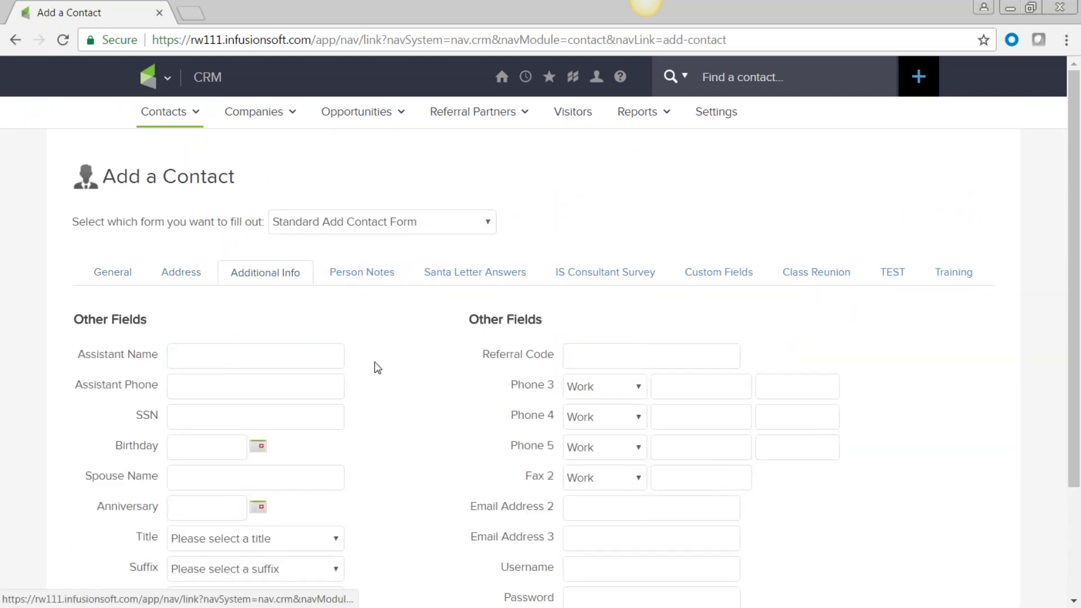
pyautogui.scroll(-3, 374, 362)
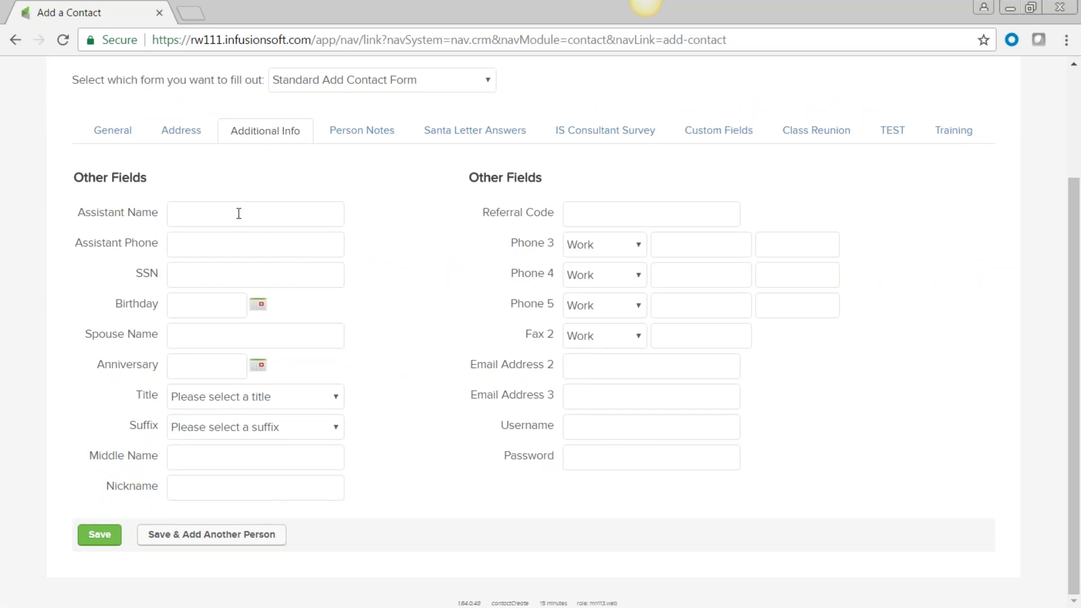
pyautogui.click(372, 137)
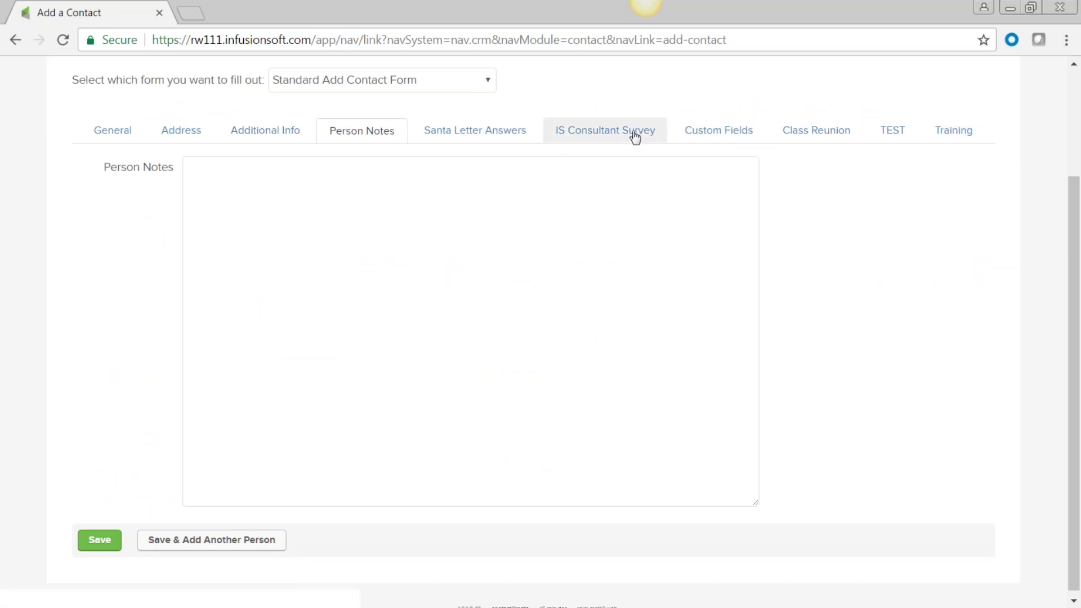
# Step: View the Custom Fields section, then reload a blank Add a Contact form
pyautogui.click(724, 136)
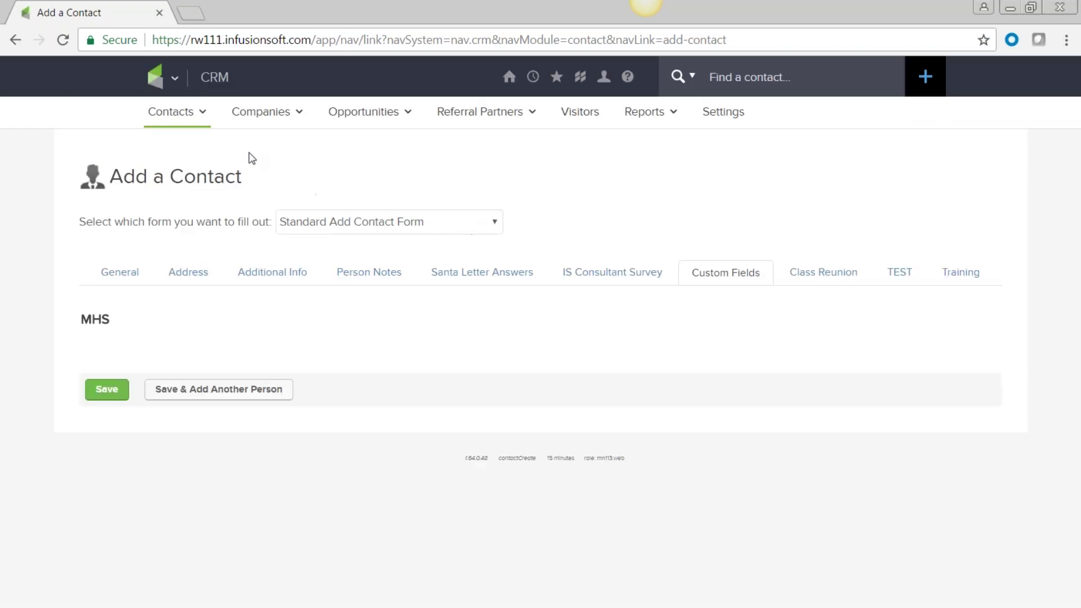
pyautogui.moveTo(198, 111)
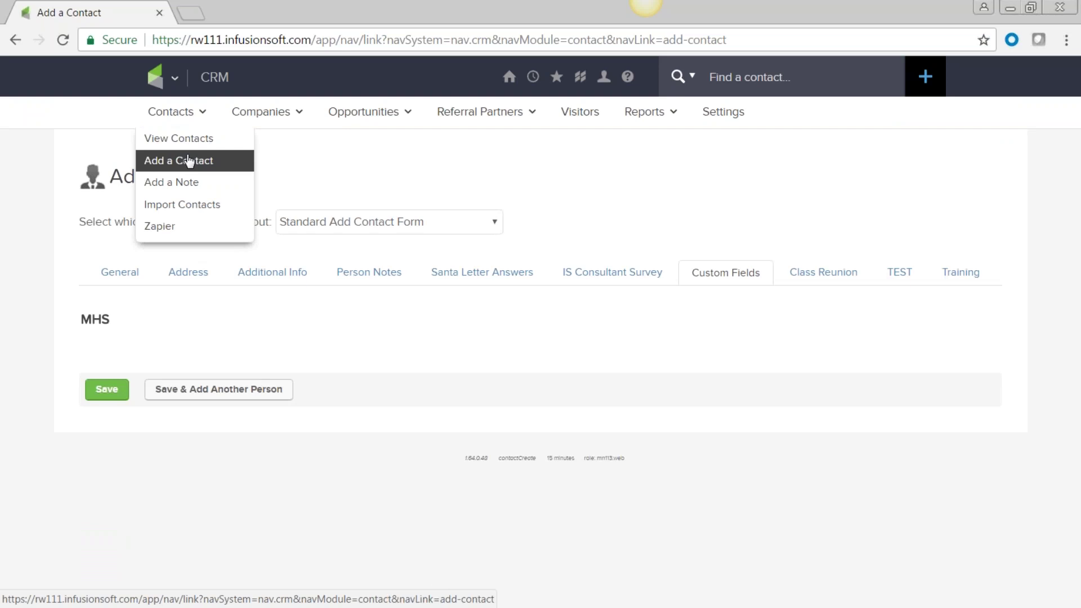
pyautogui.click(120, 280)
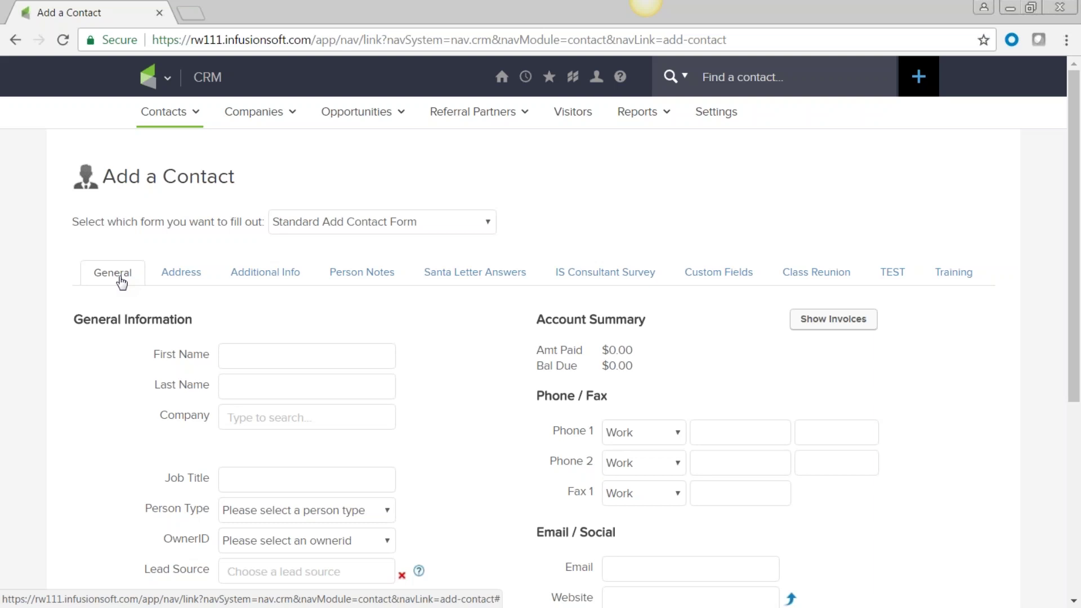
pyautogui.click(620, 278)
pyautogui.scroll(-20, 635, 528)
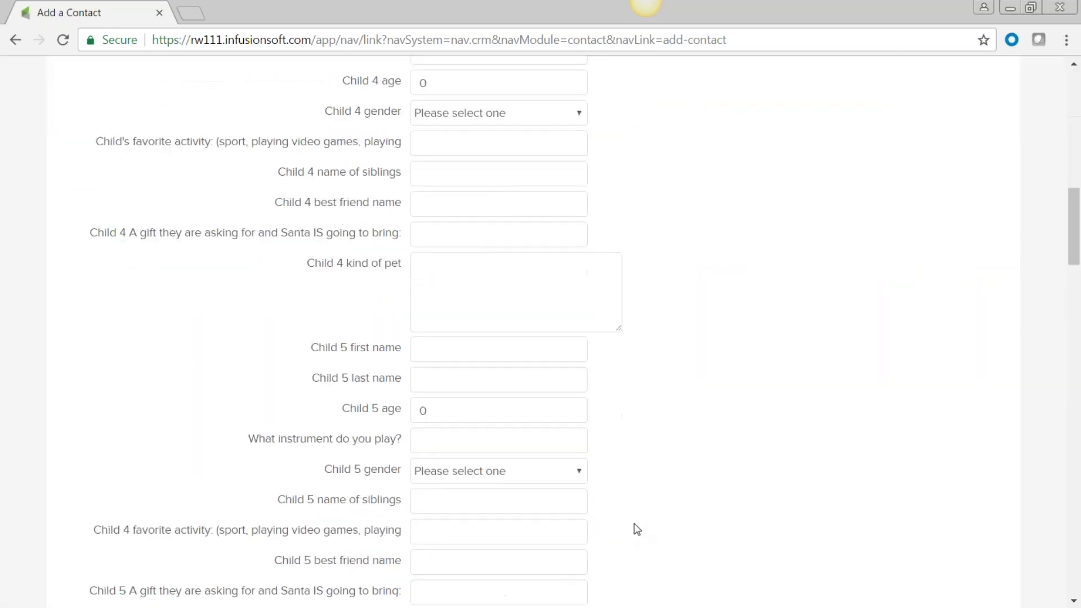
pyautogui.scroll(-6, 637, 527)
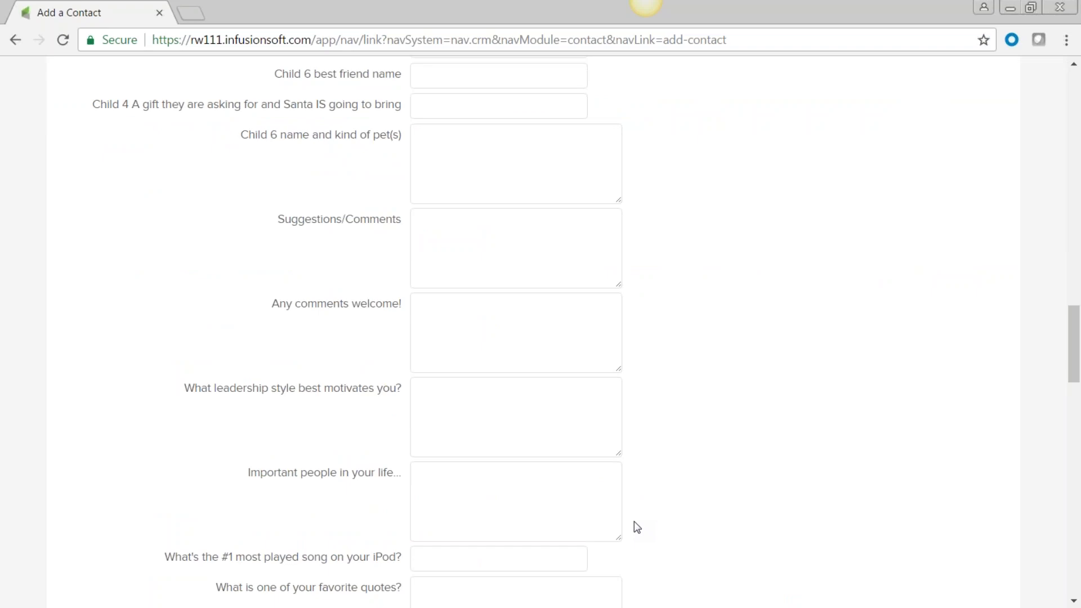
pyautogui.scroll(-4, 637, 528)
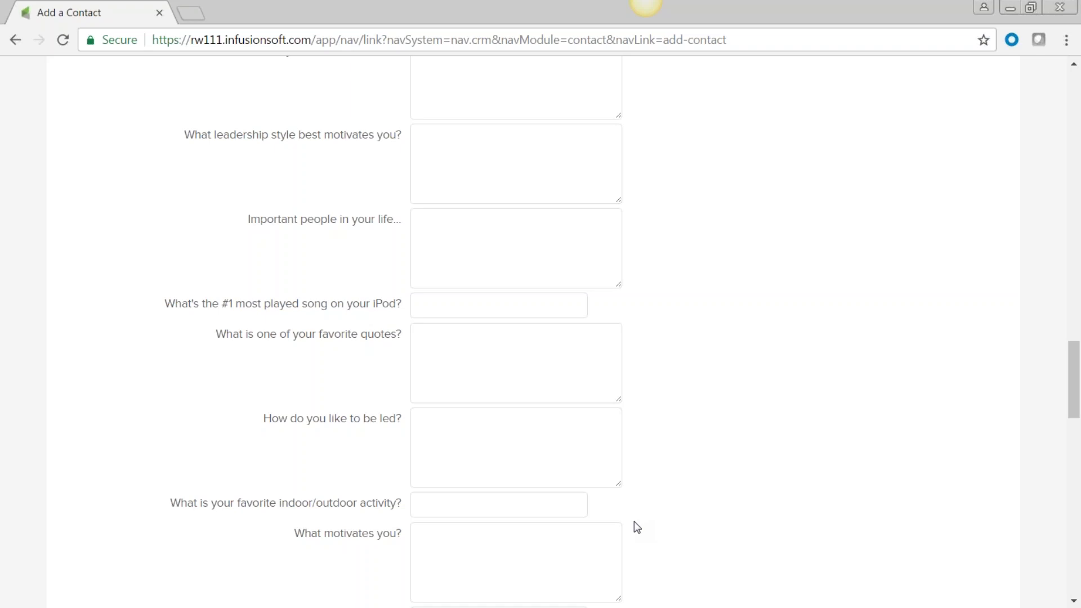
pyautogui.scroll(-3, 555, 476)
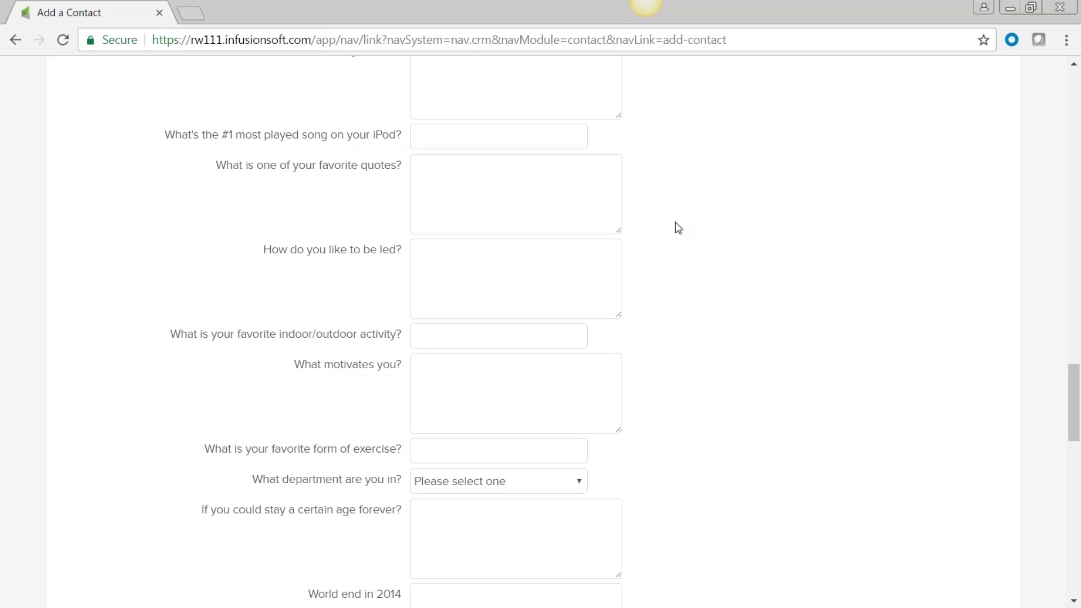
pyautogui.scroll(10, 675, 225)
pyautogui.scroll(15, 674, 222)
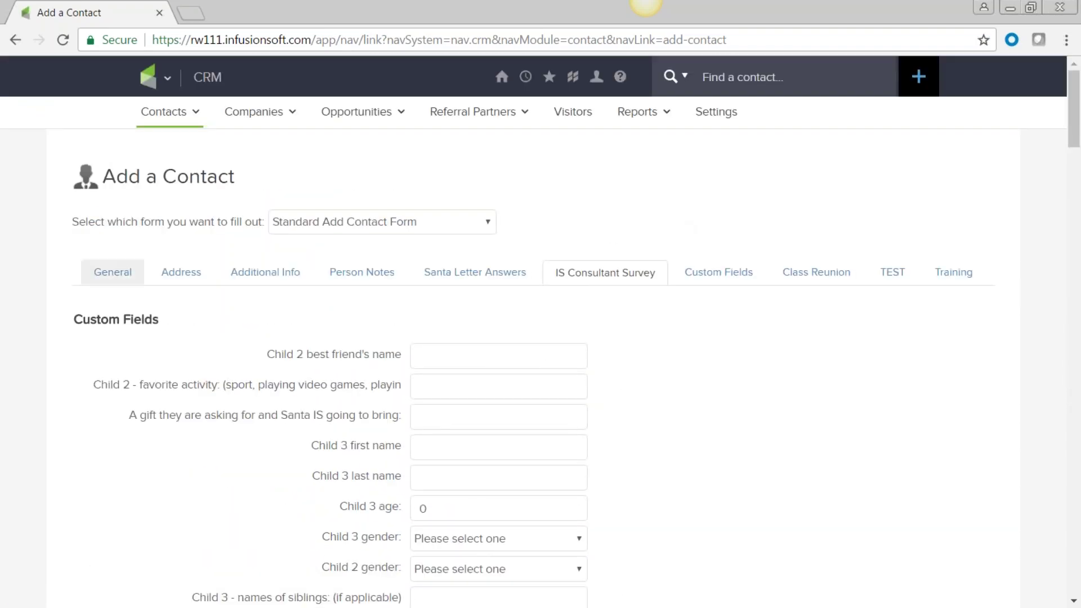
pyautogui.click(112, 274)
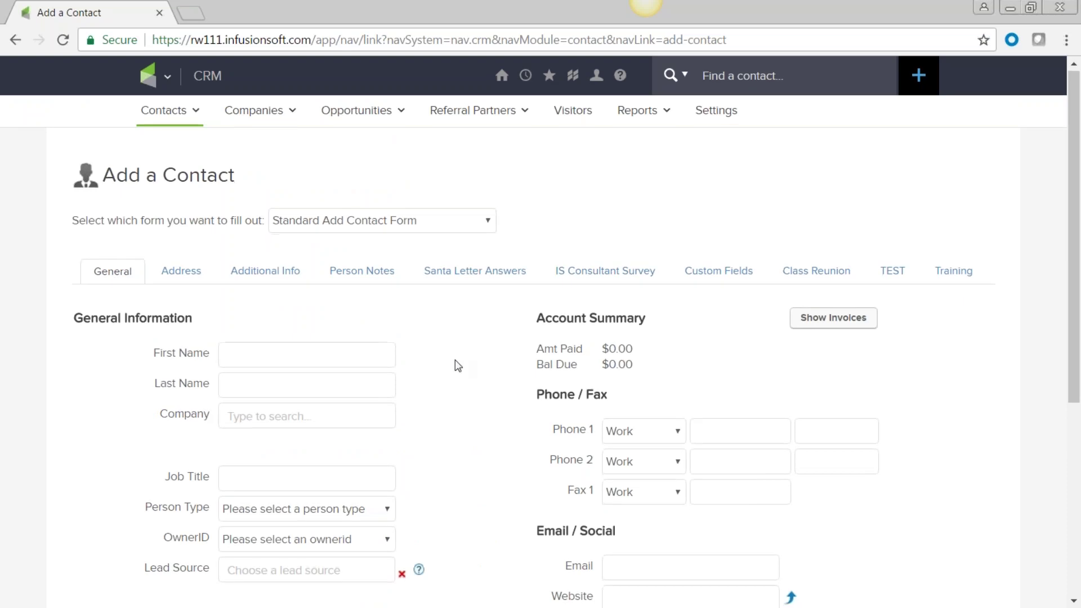
# Step: Enter the contact's first name and disney.com email, grant marketing permission, and save
pyautogui.scroll(-3, 455, 365)
pyautogui.scroll(-3, 455, 360)
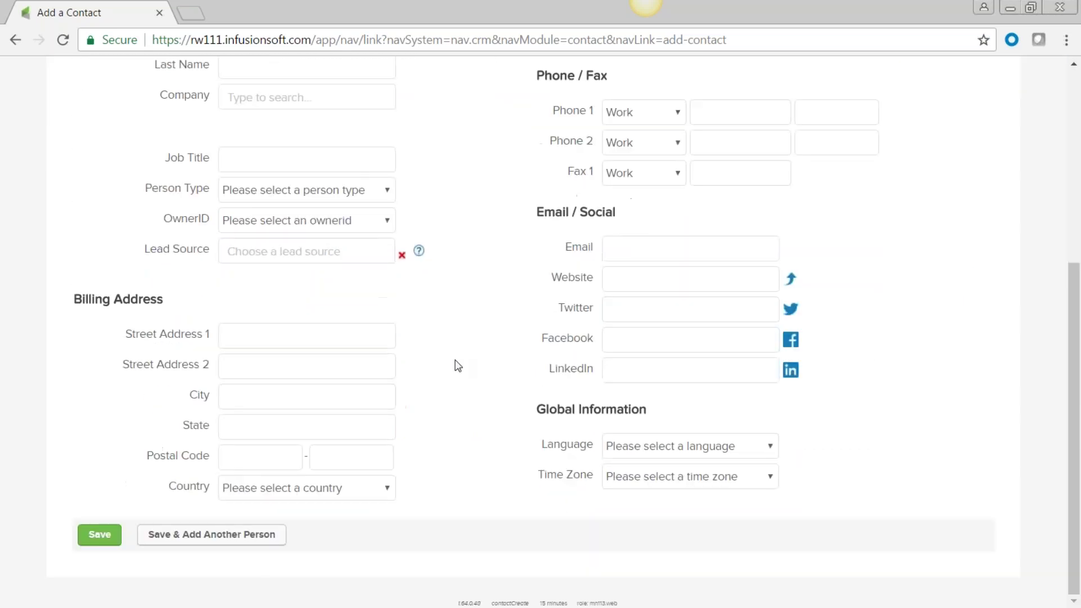
pyautogui.scroll(3, 456, 365)
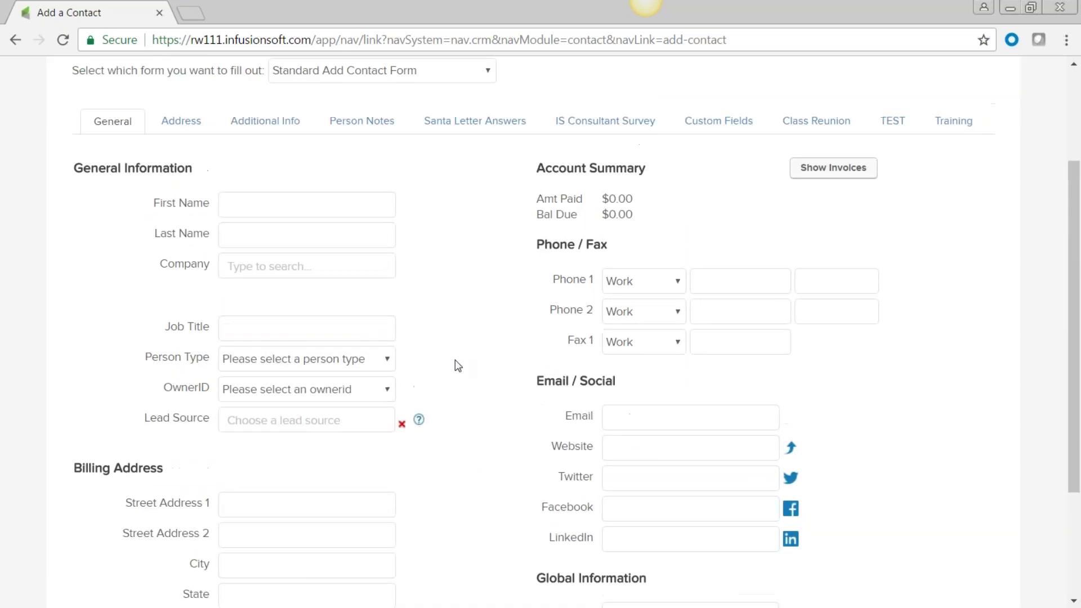
pyautogui.click(251, 204)
pyautogui.write('Carol')
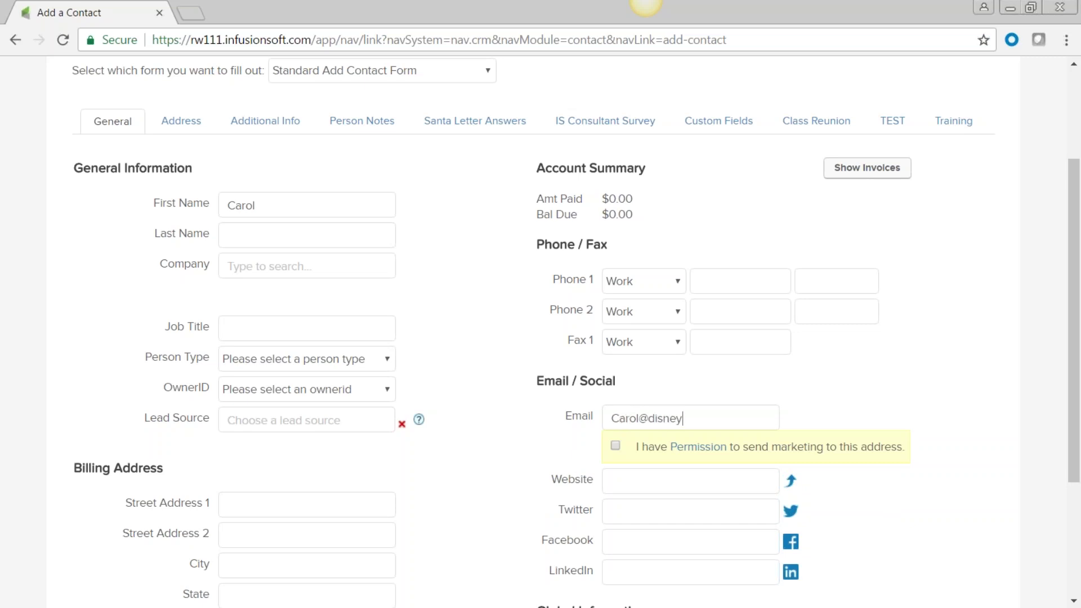
pyautogui.click(615, 446)
pyautogui.scroll(-3, 959, 375)
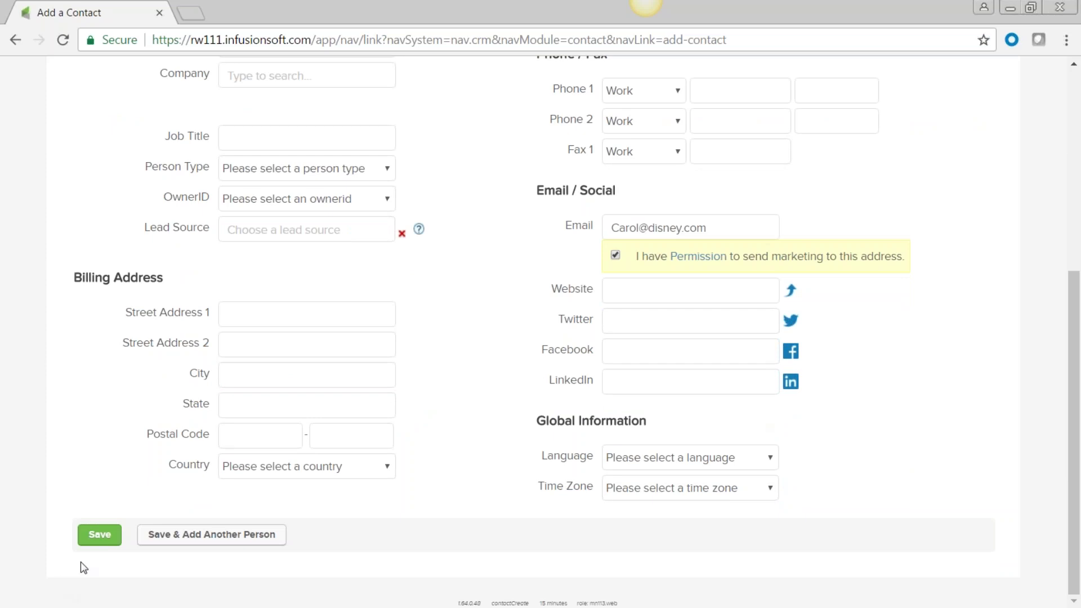
pyautogui.click(100, 535)
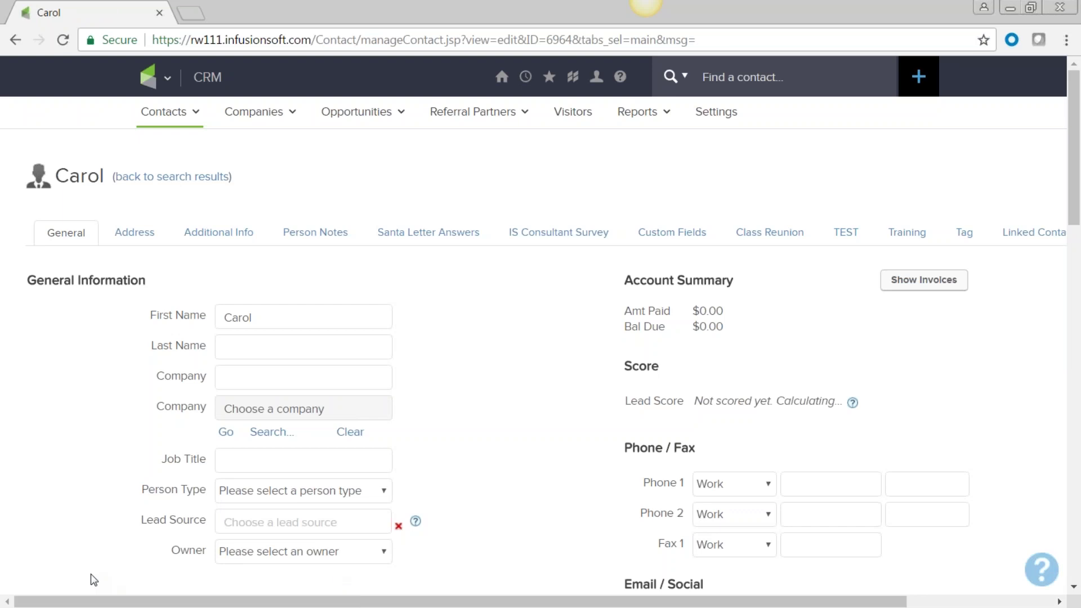
# Step: Review the saved contact record, then open the export_1 workbook in Excel
pyautogui.scroll(-20, 525, 389)
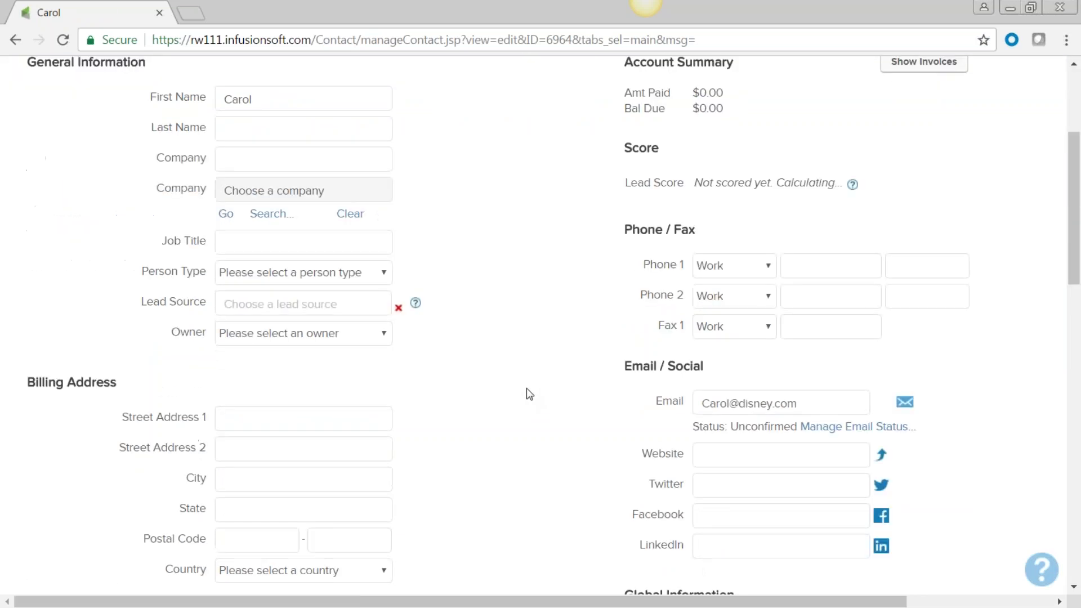
pyautogui.scroll(-5, 526, 396)
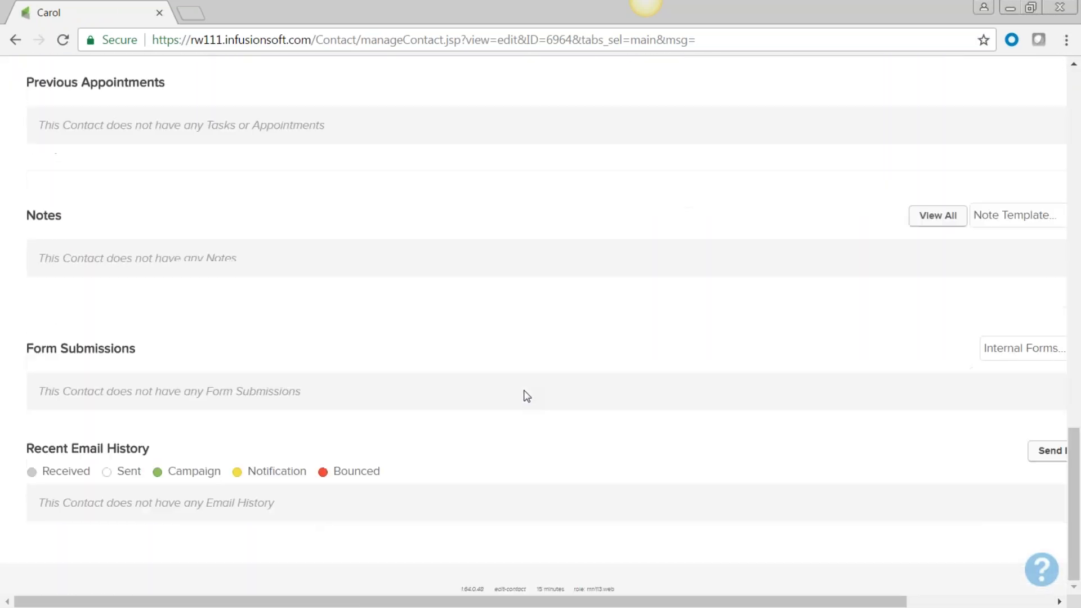
pyautogui.scroll(20, 526, 396)
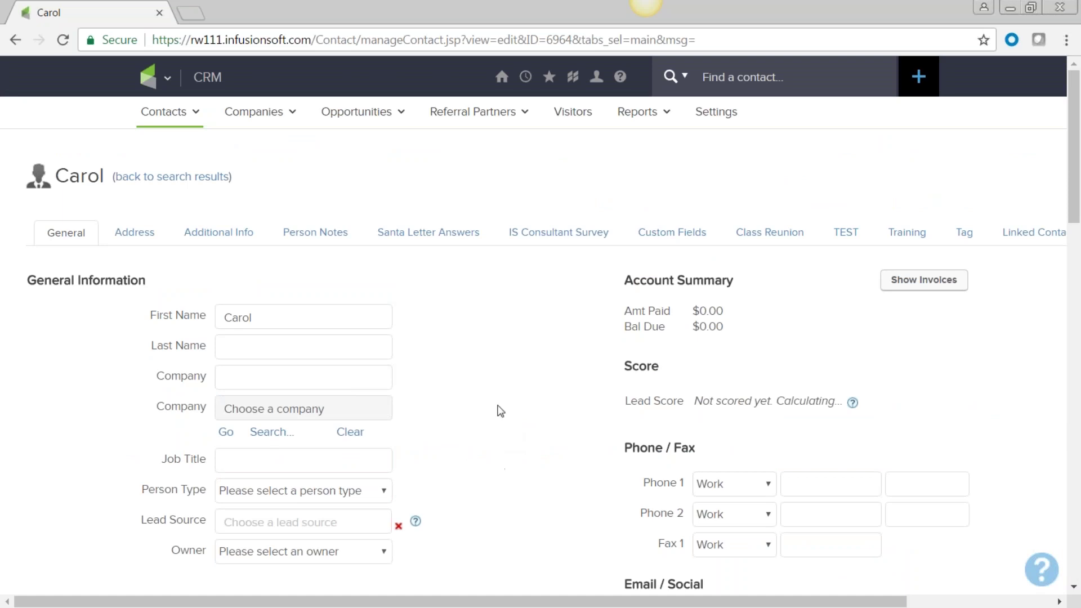
pyautogui.scroll(-6, 500, 411)
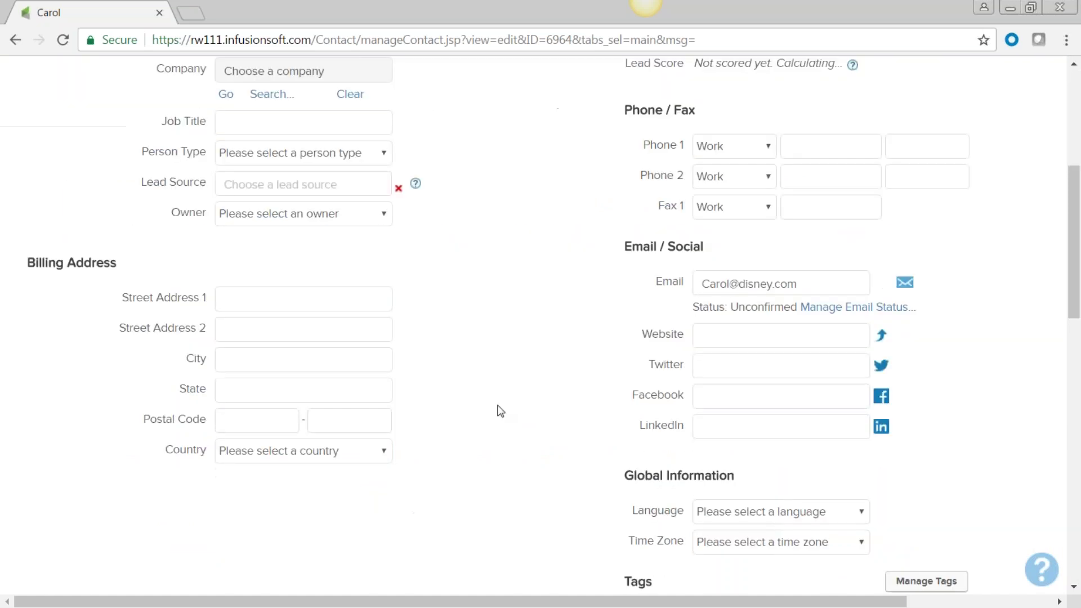
pyautogui.scroll(6, 273, 284)
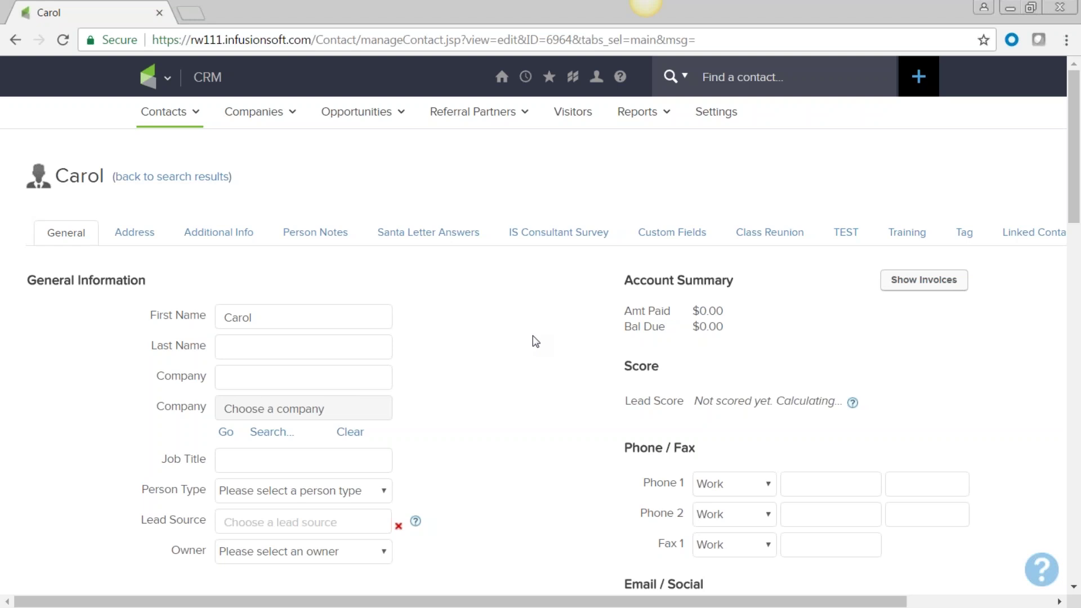
pyautogui.scroll(-9, 524, 404)
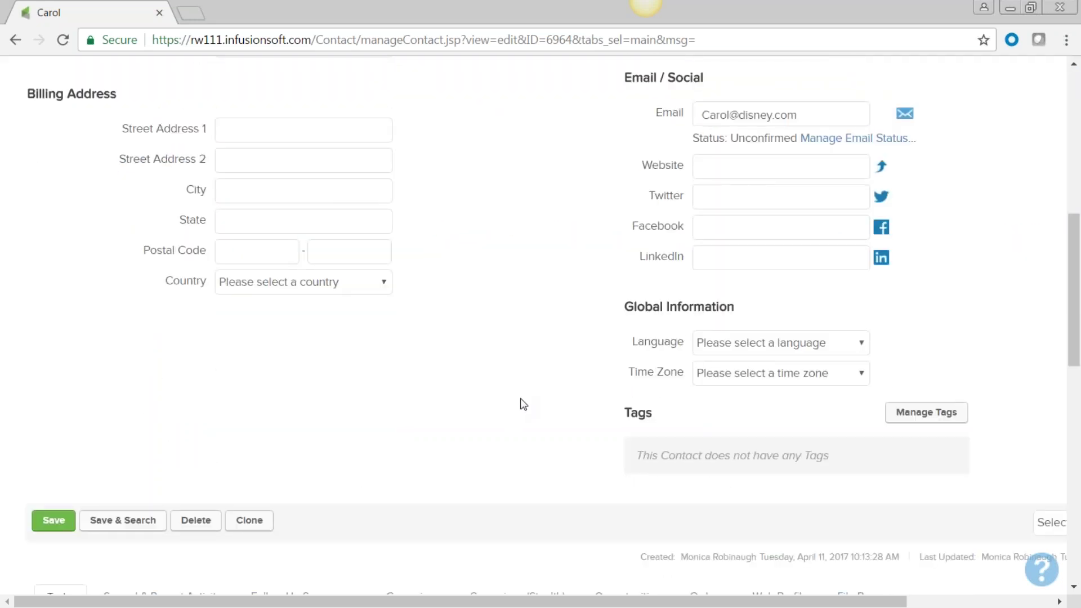
pyautogui.scroll(2, 523, 404)
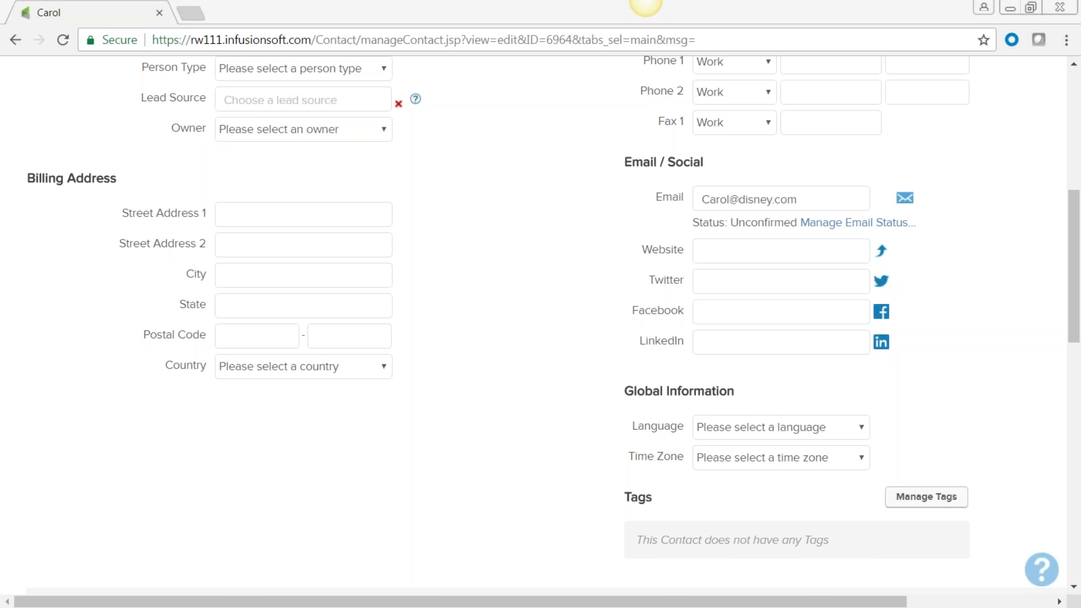
pyautogui.hotkey('alt', 'Tab')
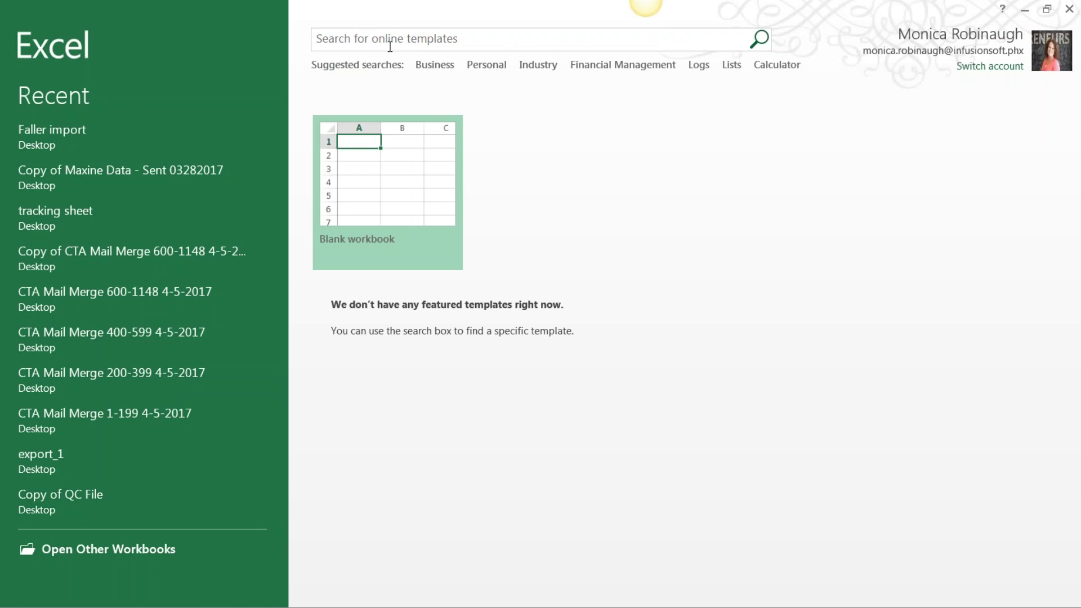
pyautogui.click(78, 455)
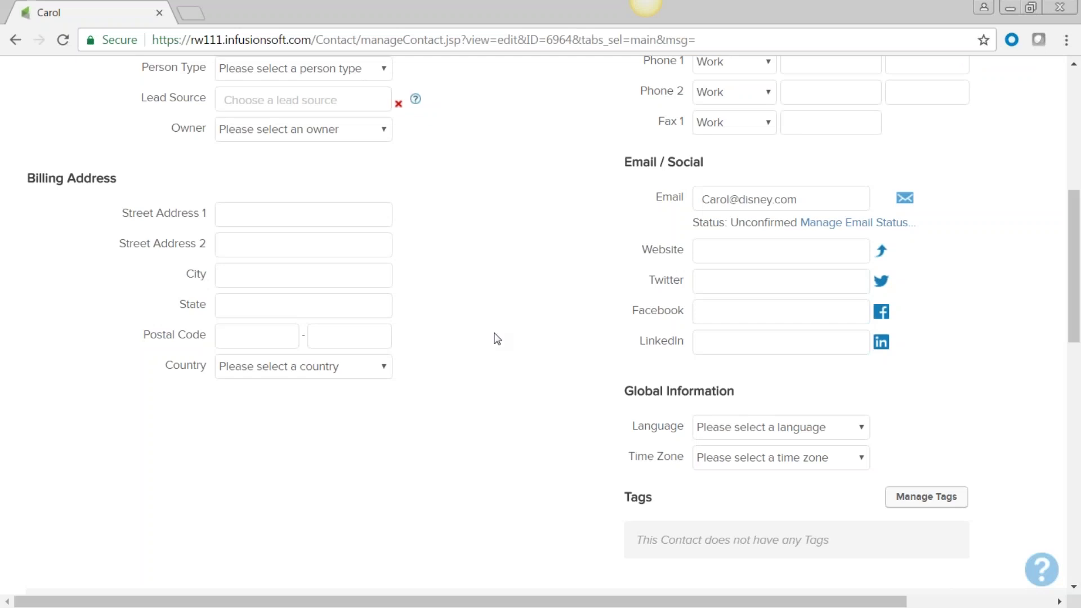
pyautogui.scroll(7, 499, 315)
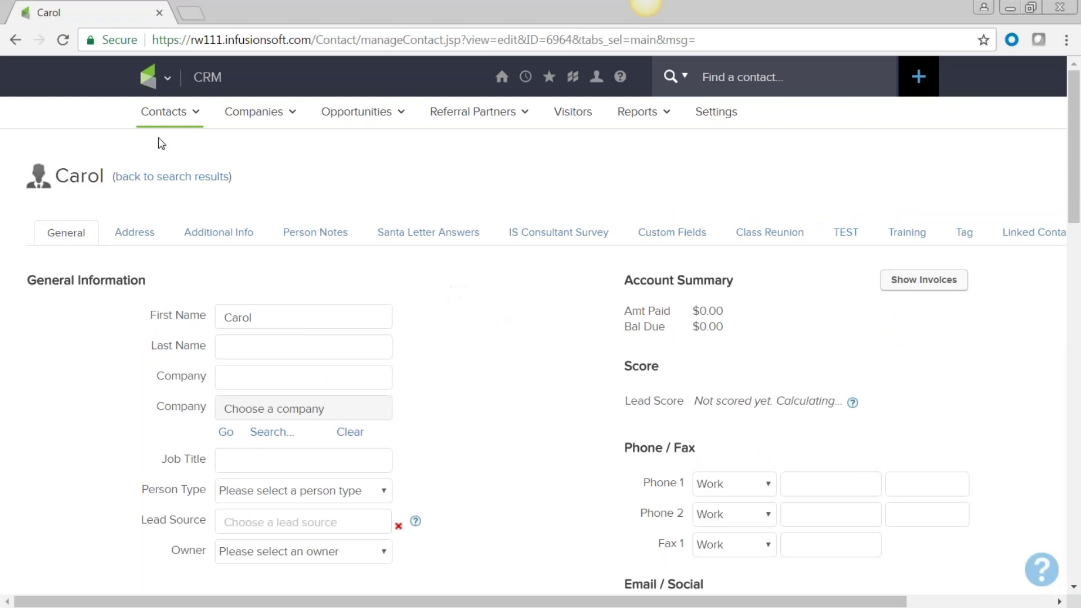
# Step: Start a Contacts import under Admin > Import Data and download the sample .csv file
pyautogui.click(167, 79)
pyautogui.moveTo(166, 78)
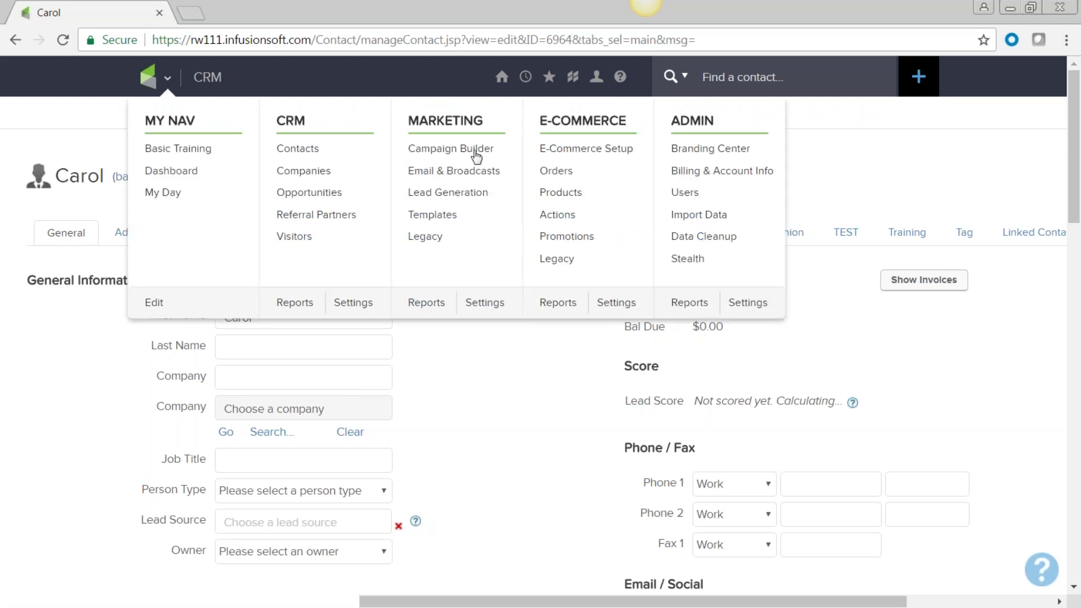
pyautogui.click(705, 217)
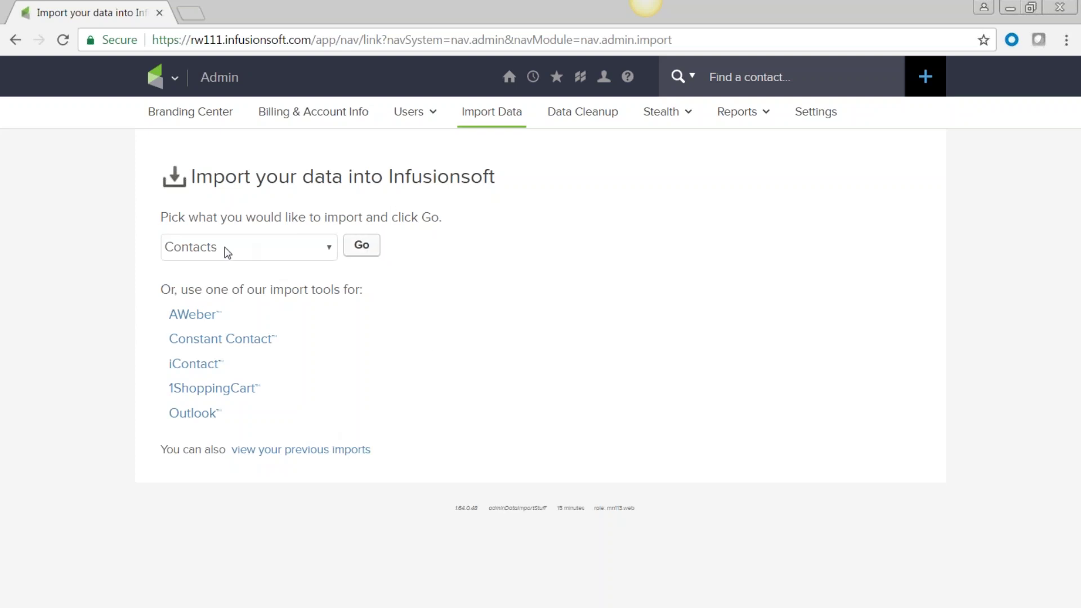
pyautogui.click(361, 246)
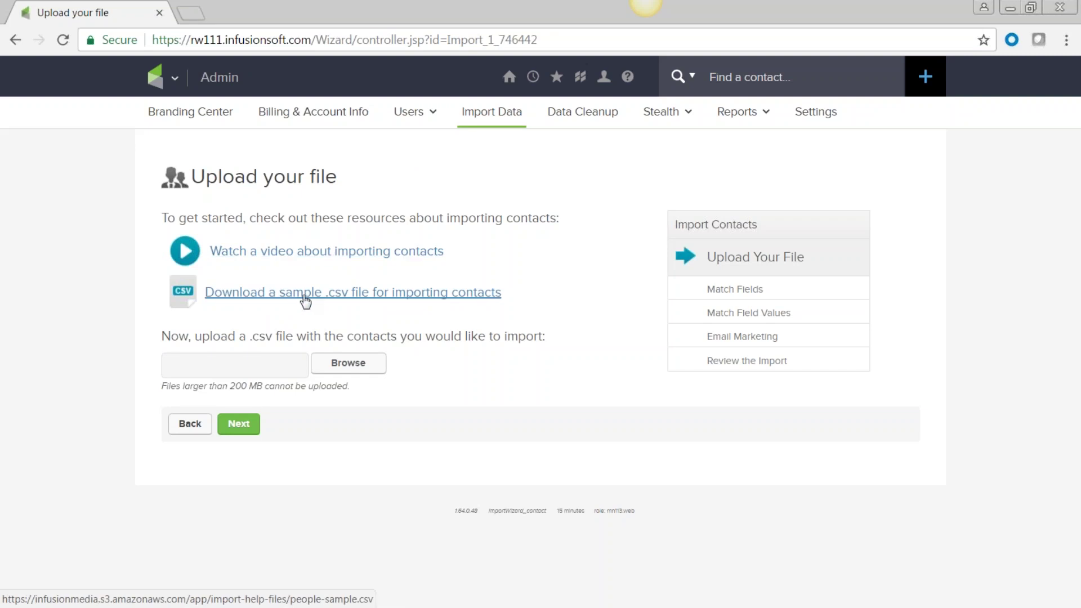
pyautogui.click(275, 293)
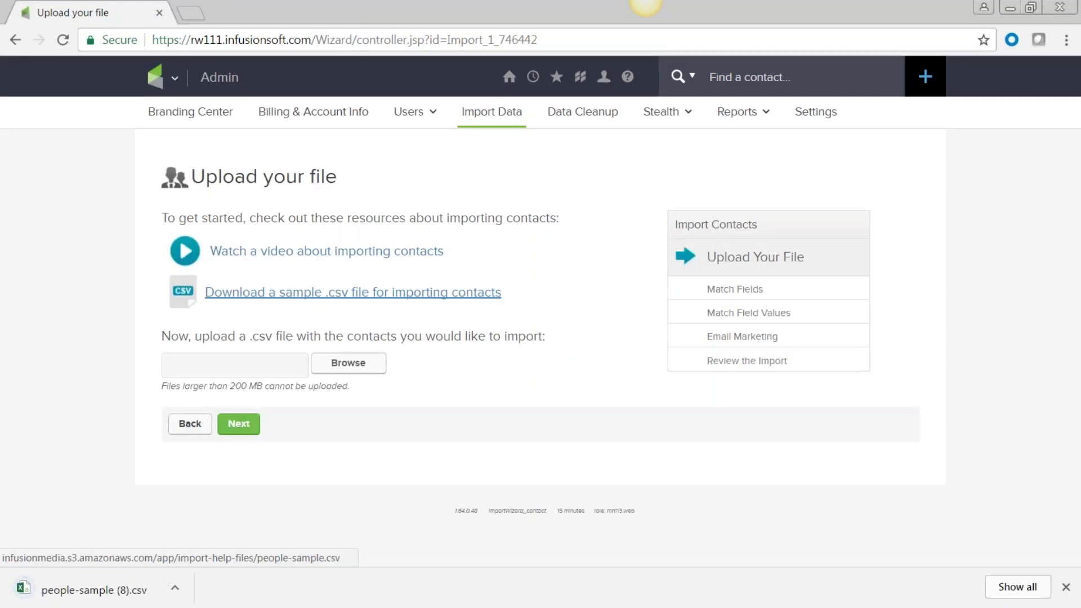
# Step: Open the downloaded sample CSV in Excel and delete the MiddleName column
pyautogui.click(109, 589)
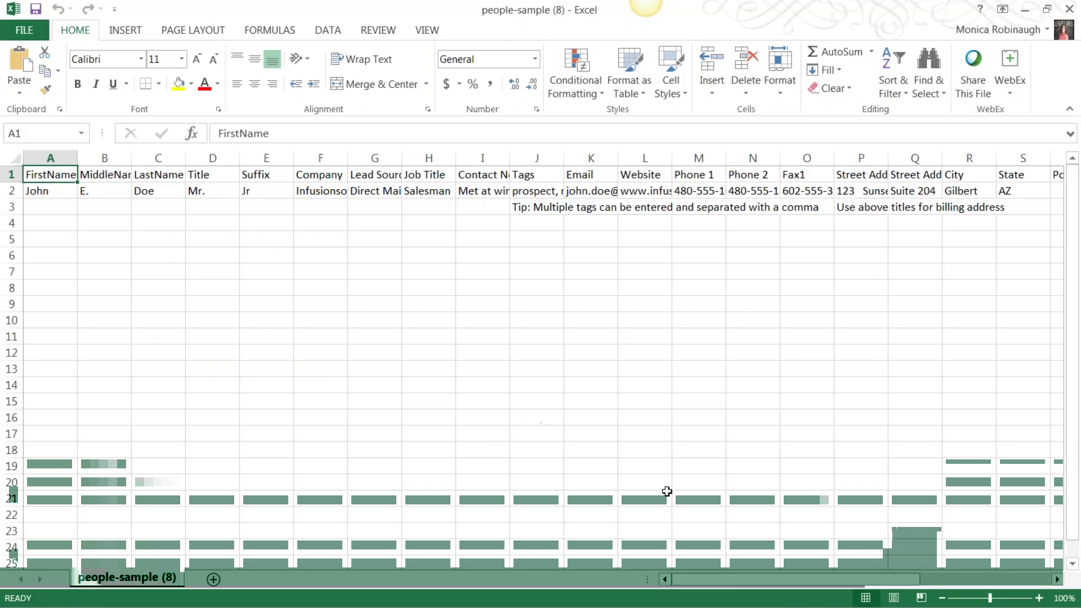
pyautogui.moveTo(701, 581)
pyautogui.mouseDown()
pyautogui.moveTo(822, 582)
pyautogui.moveTo(701, 582)
pyautogui.mouseUp()
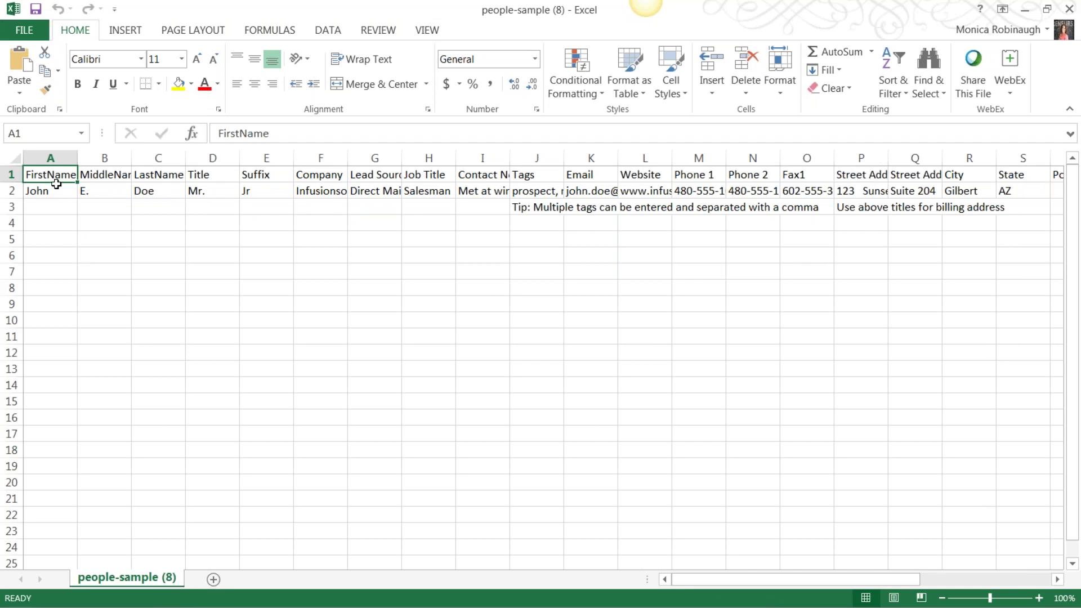
pyautogui.click(115, 177)
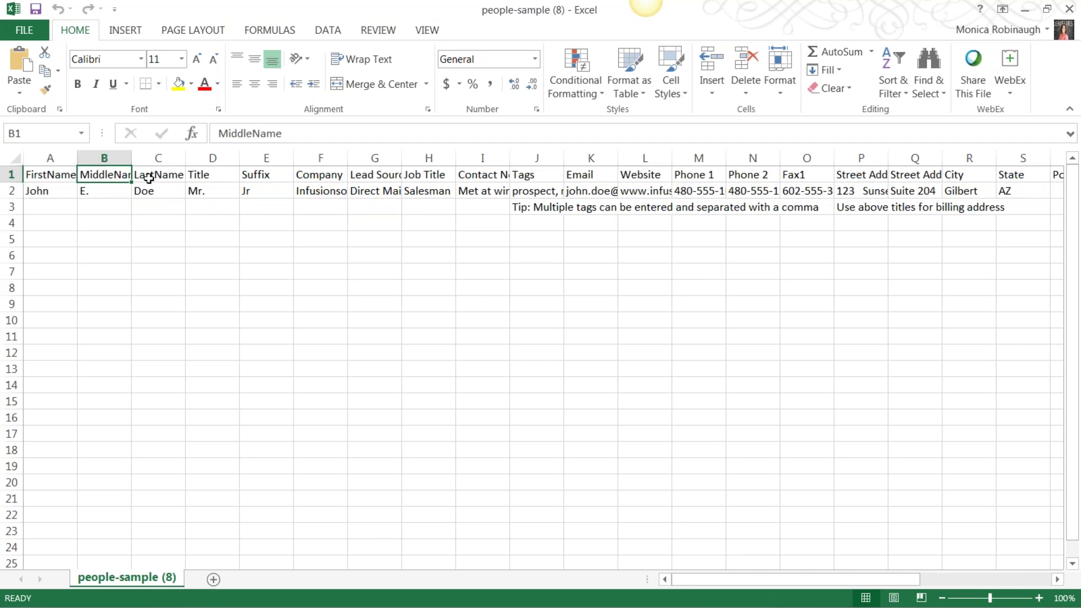
pyautogui.click(175, 178)
pyautogui.click(189, 265)
pyautogui.moveTo(105, 157); pyautogui.dragTo(114, 270)
pyautogui.rightClick(113, 270)
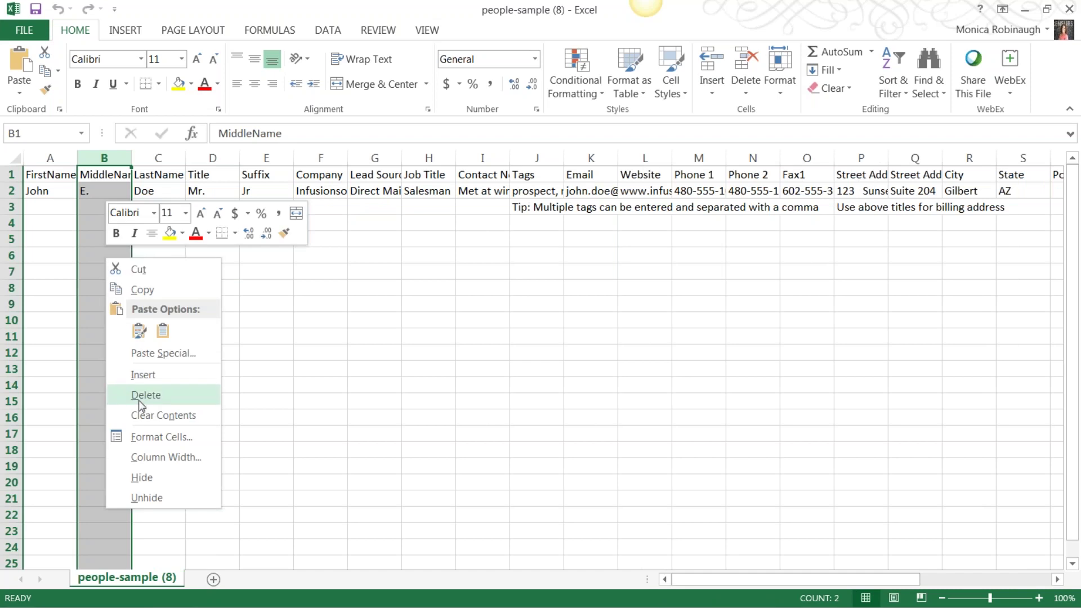
pyautogui.click(143, 374)
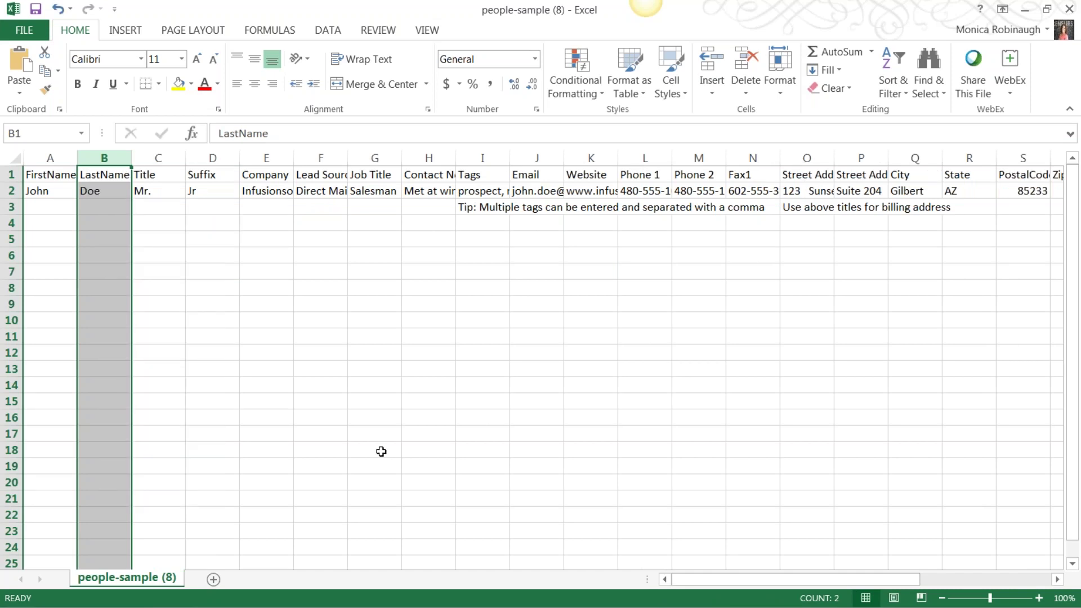
pyautogui.click(158, 175)
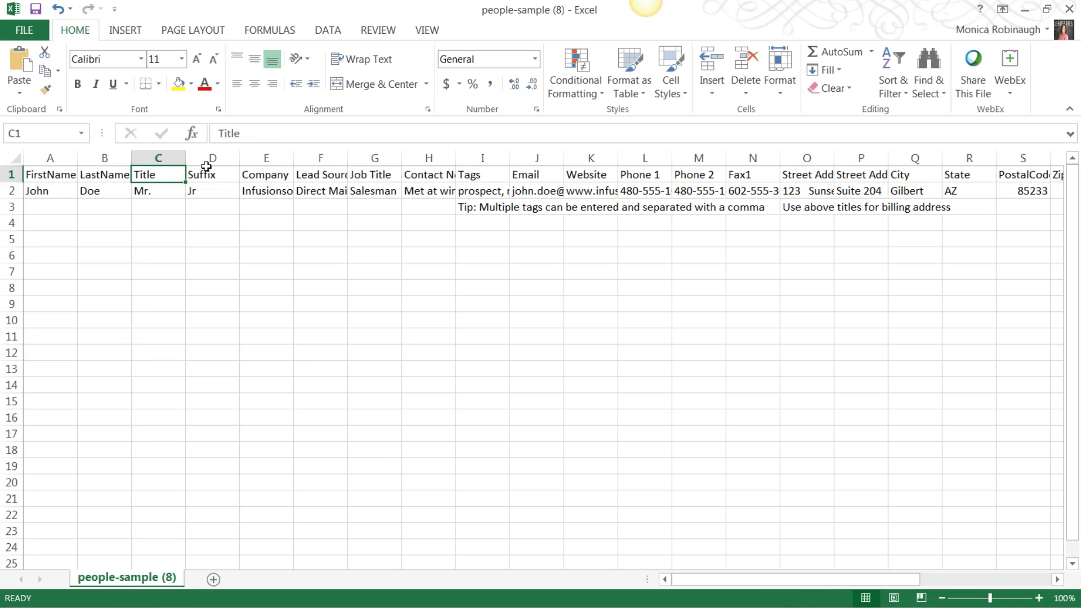
# Step: Widen the Company and Tags columns so their contents fit
pyautogui.click(219, 158)
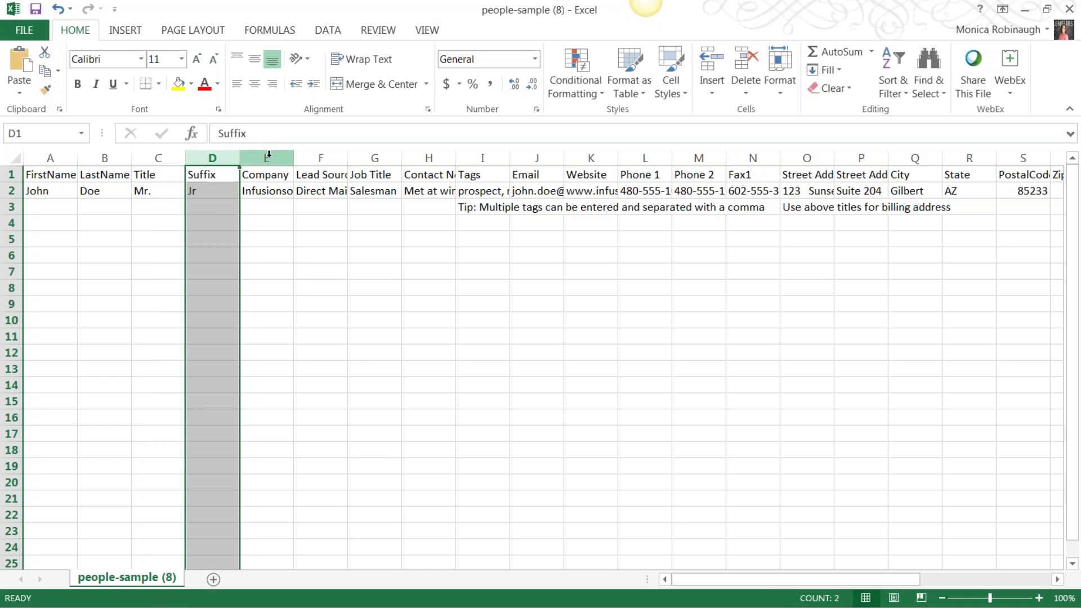
pyautogui.click(270, 154)
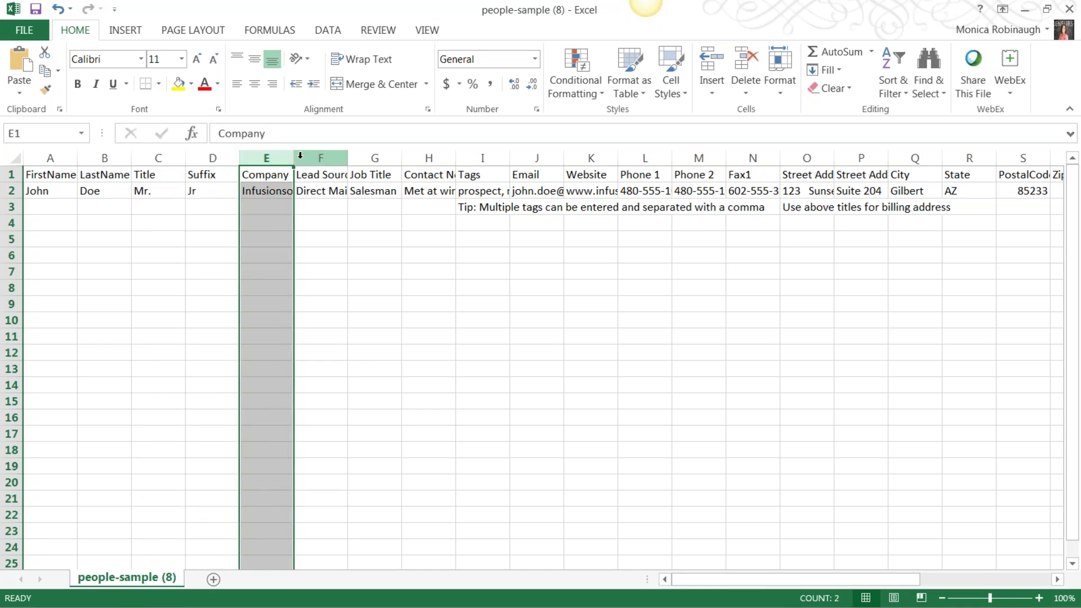
pyautogui.moveTo(292, 159); pyautogui.dragTo(718, 158)
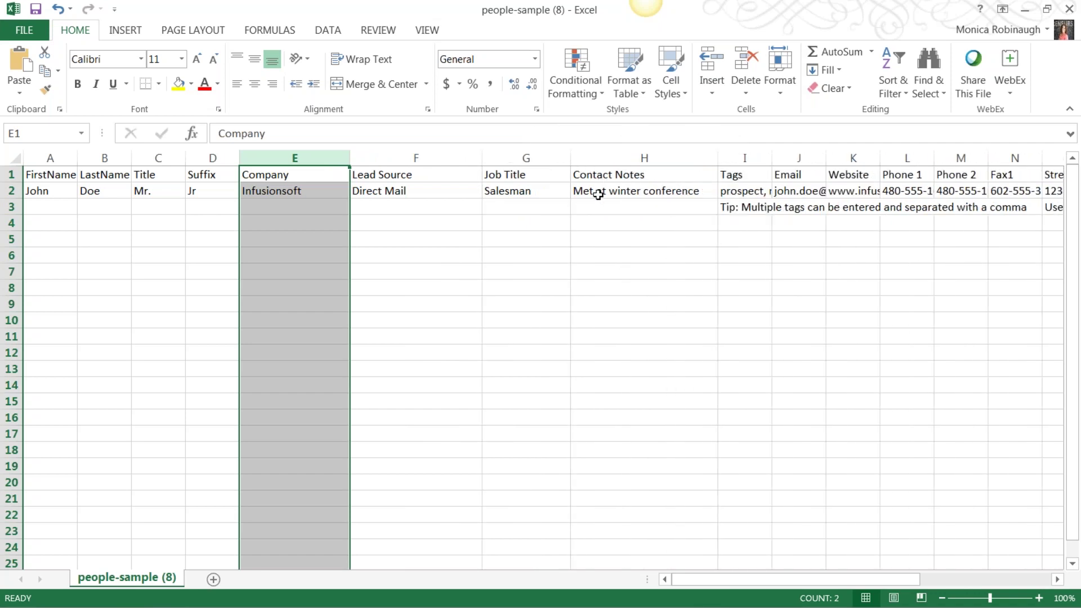
pyautogui.click(39, 196)
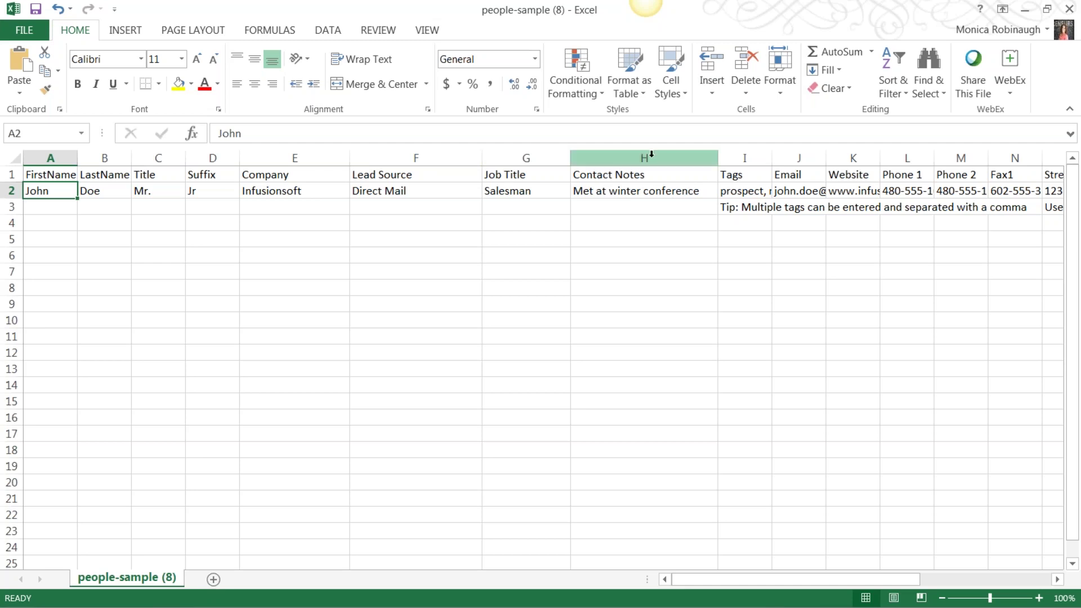
pyautogui.click(648, 158)
pyautogui.moveTo(772, 157); pyautogui.dragTo(1004, 145)
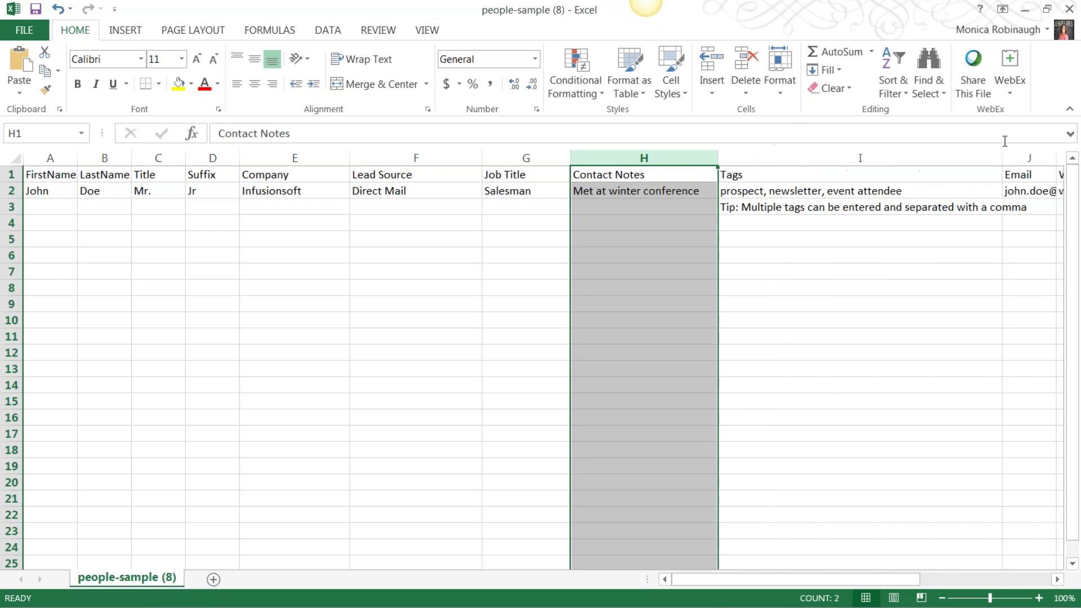
pyautogui.click(875, 175)
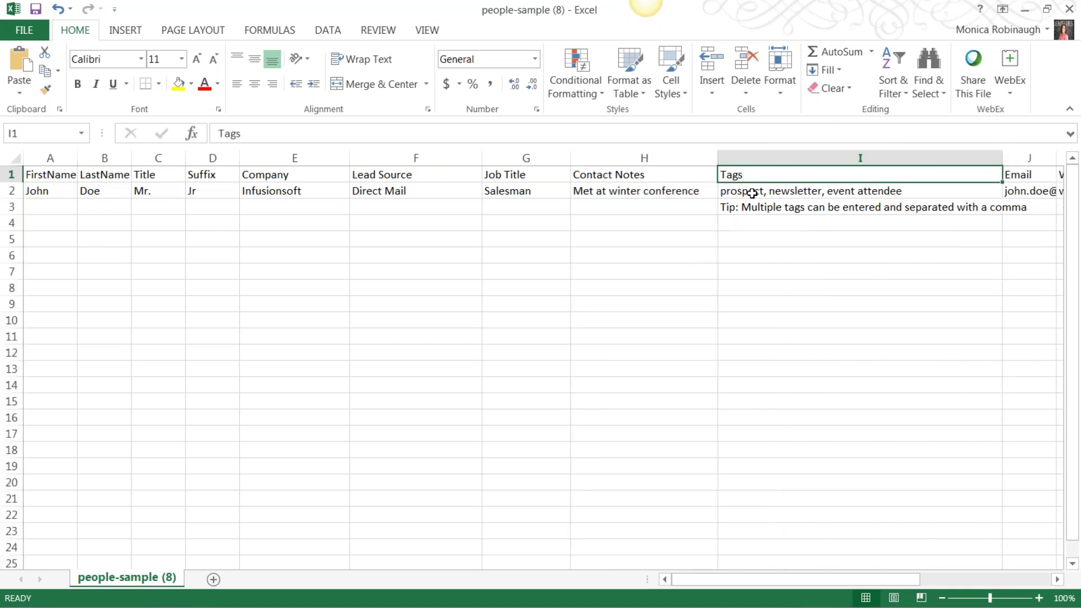
# Step: Check the sample tags in I2 and clear the tip text below them
pyautogui.click(737, 192)
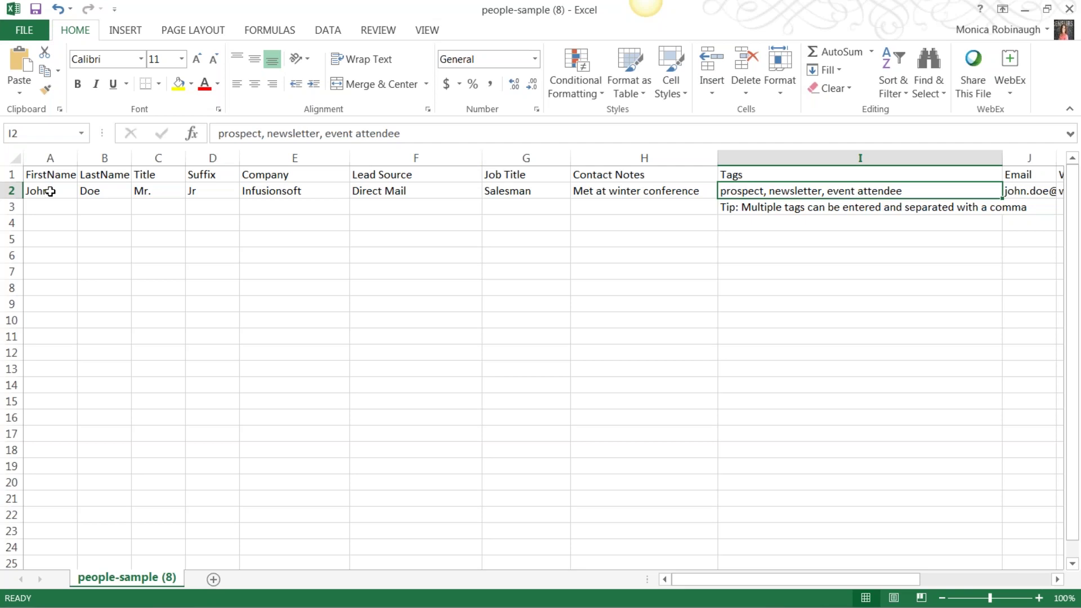
pyautogui.click(772, 158)
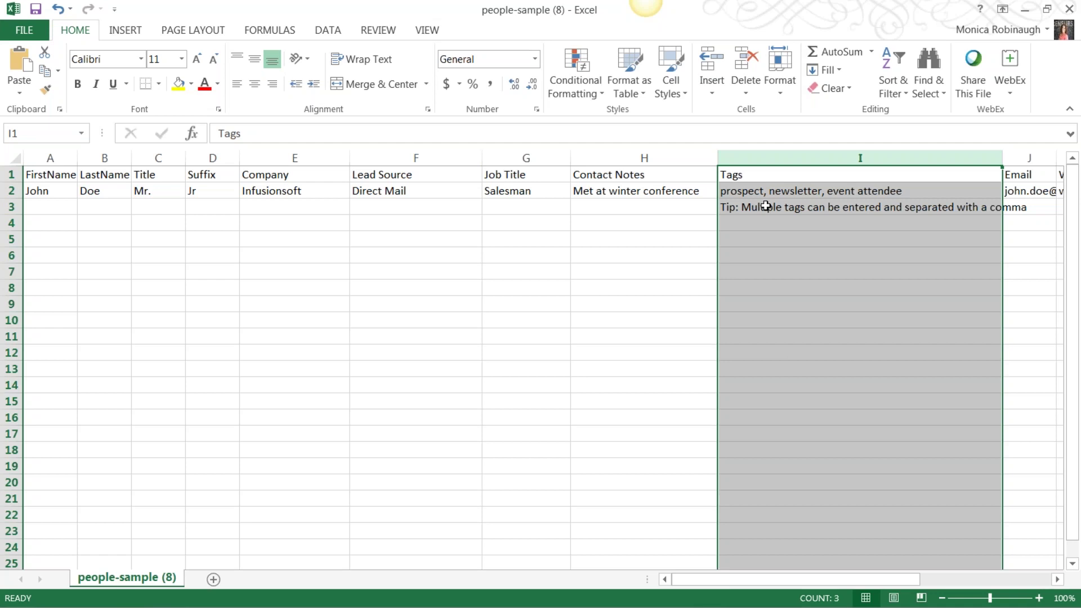
pyautogui.click(780, 267)
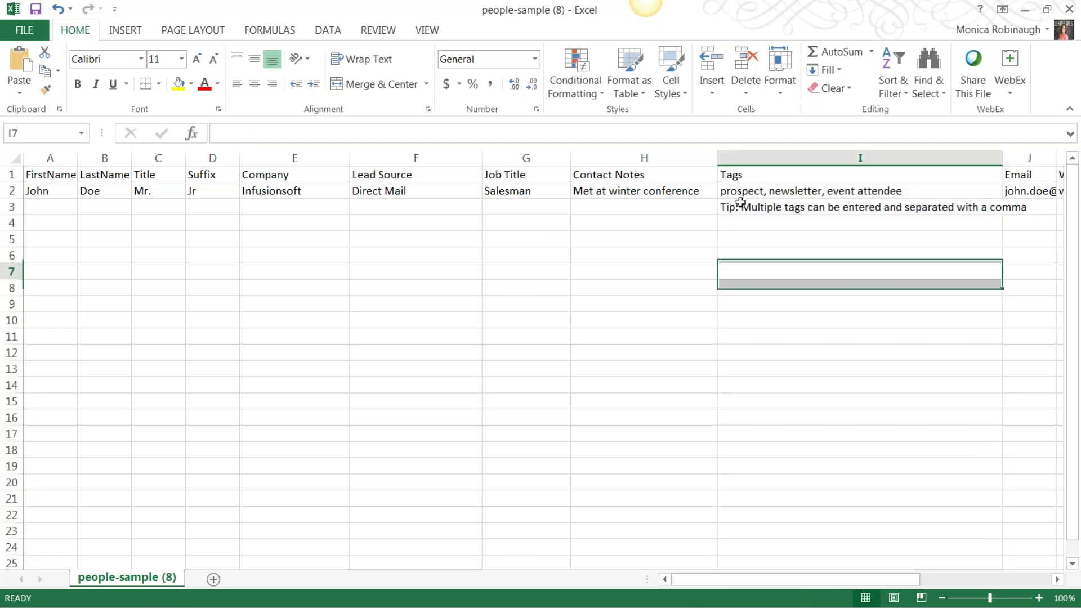
pyautogui.click(743, 192)
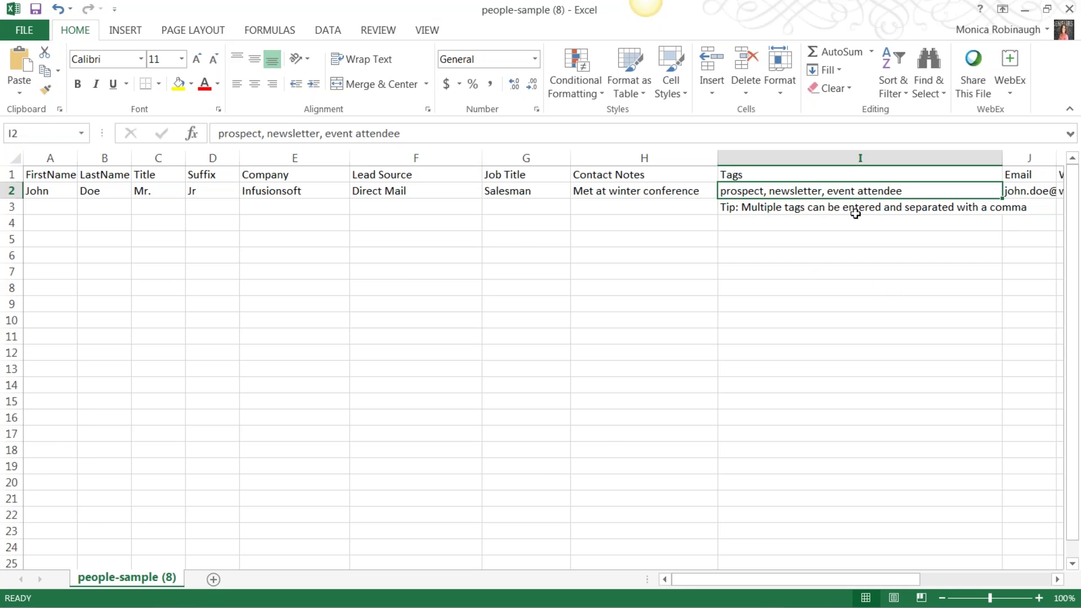
pyautogui.click(915, 210)
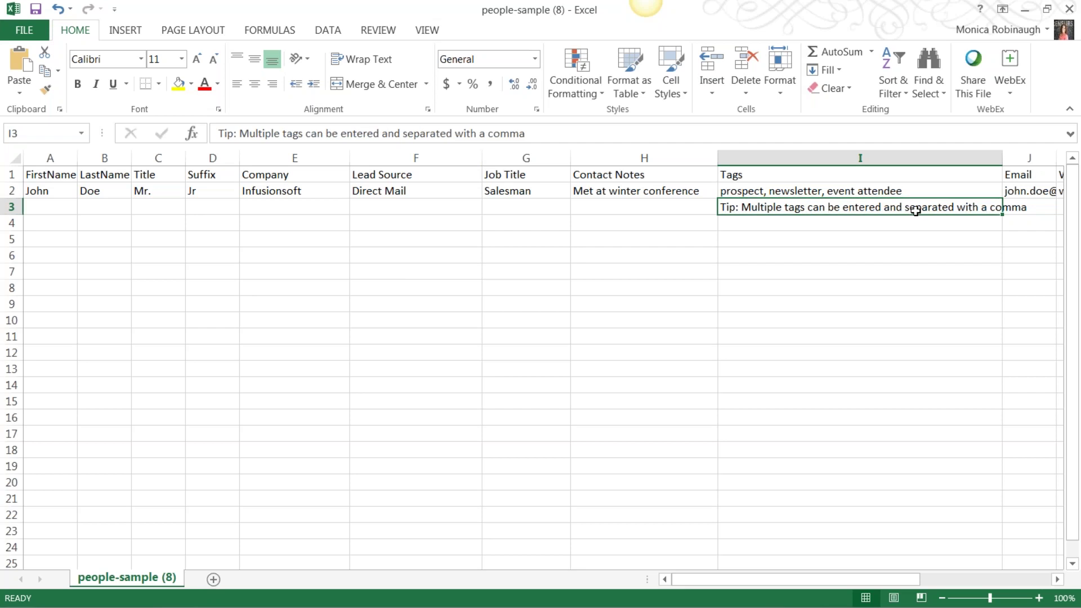
pyautogui.press('BackSpace')
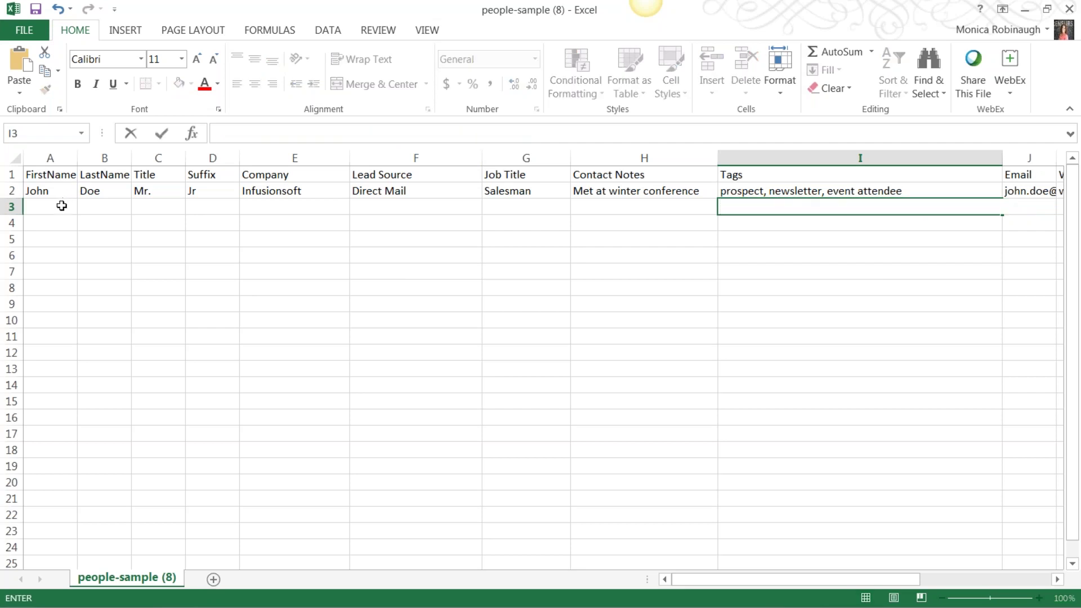
# Step: Enter a second contact's first and last name in row 3, with title Mrs
pyautogui.click(62, 206)
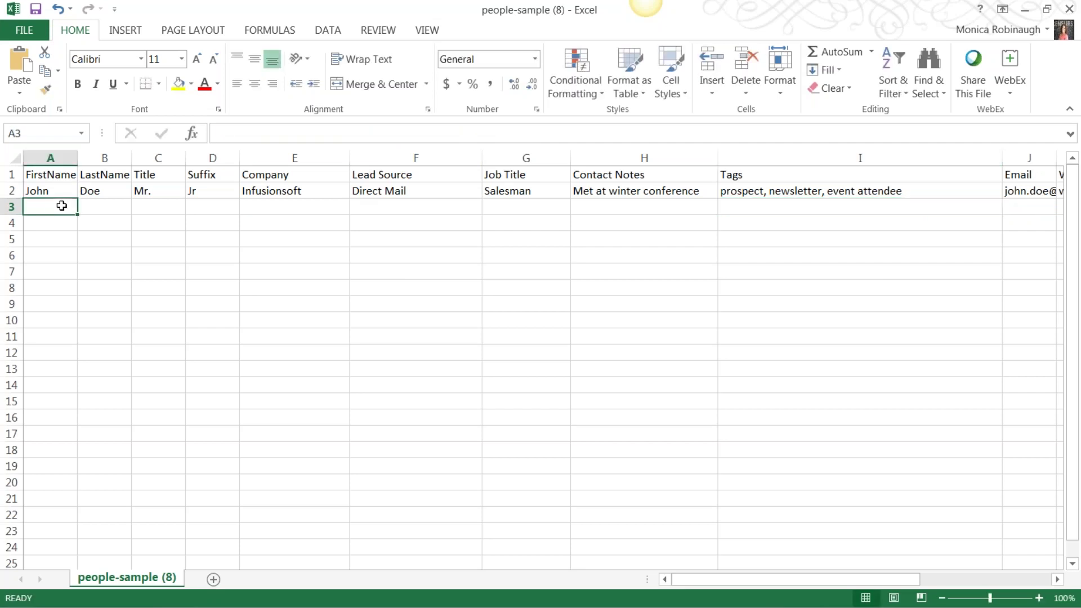
pyautogui.write('Minnie')
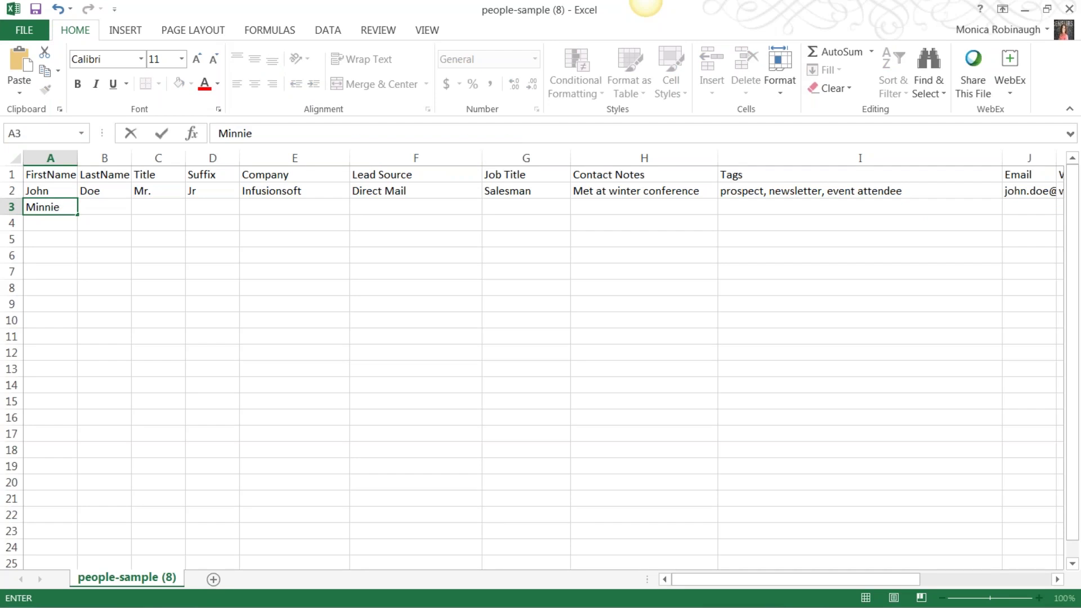
pyautogui.press('Tab')
pyautogui.write('Mouse')
pyautogui.press('Tab')
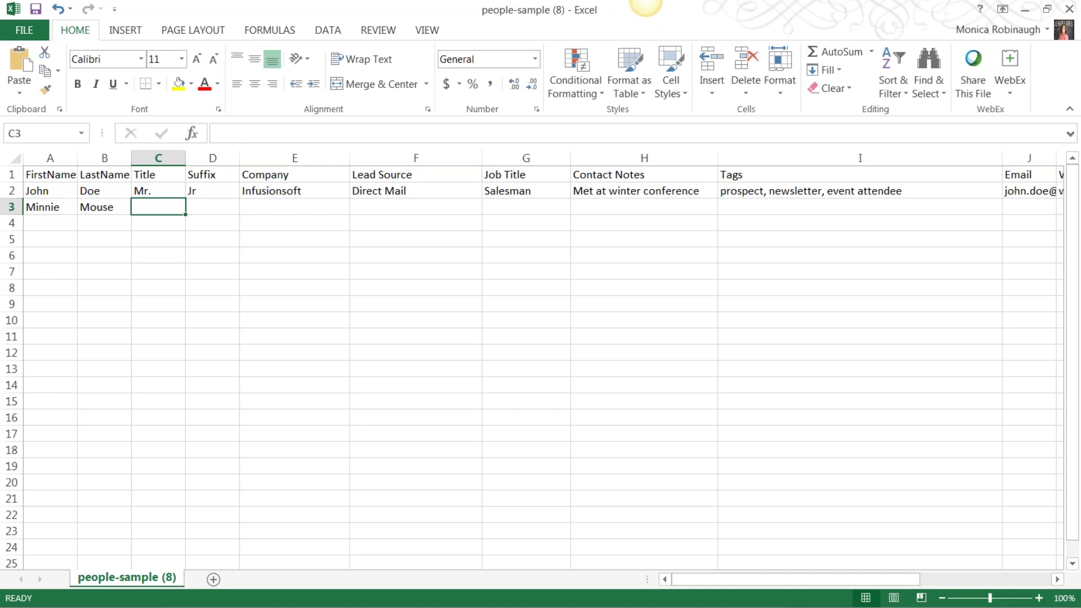
pyautogui.write('Mrs.')
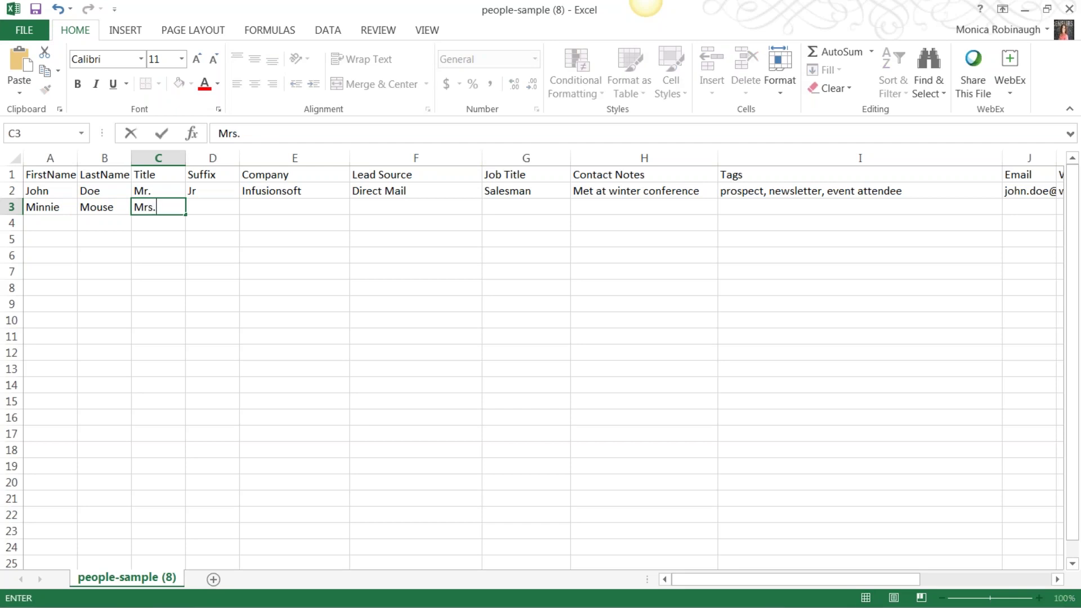
# Step: Fill in company Disney, lead source Mickey and job title Mouse for row 3
pyautogui.click(228, 206)
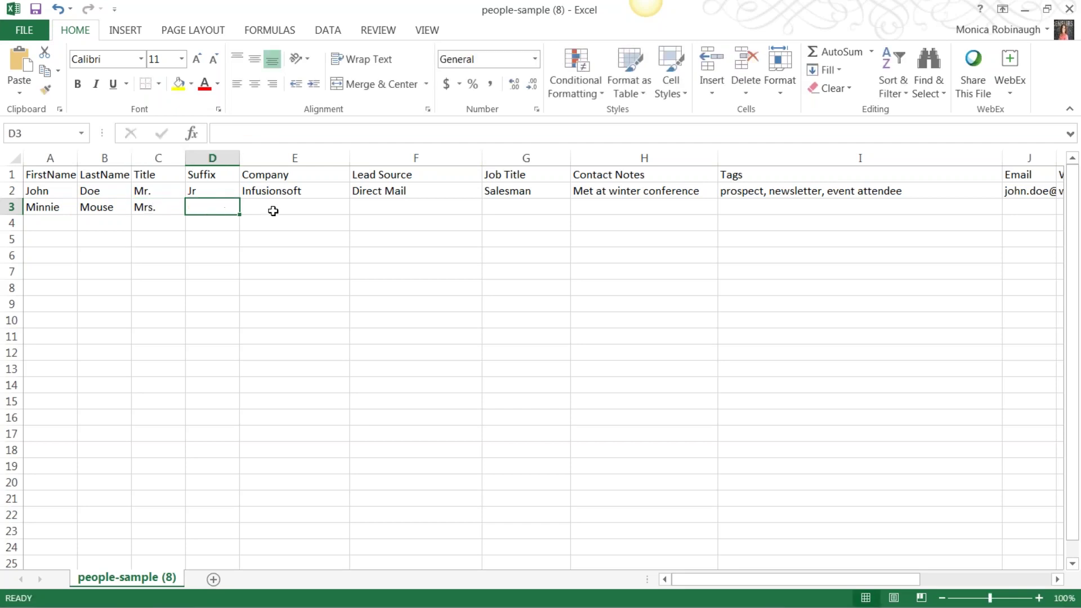
pyautogui.click(284, 209)
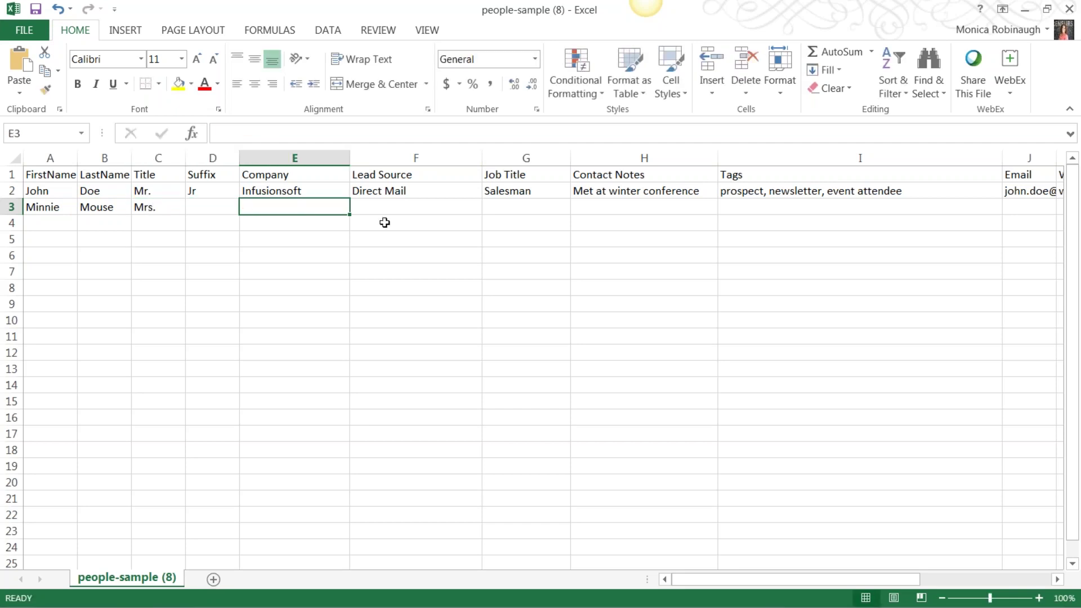
pyautogui.write('Disney')
pyautogui.press('Tab')
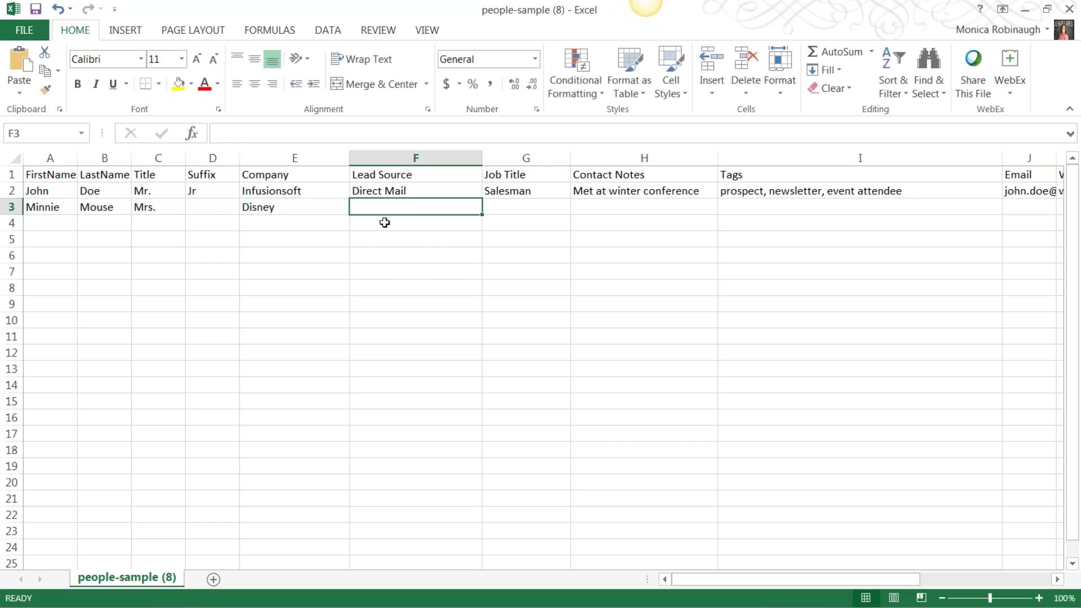
pyautogui.write('Micke')
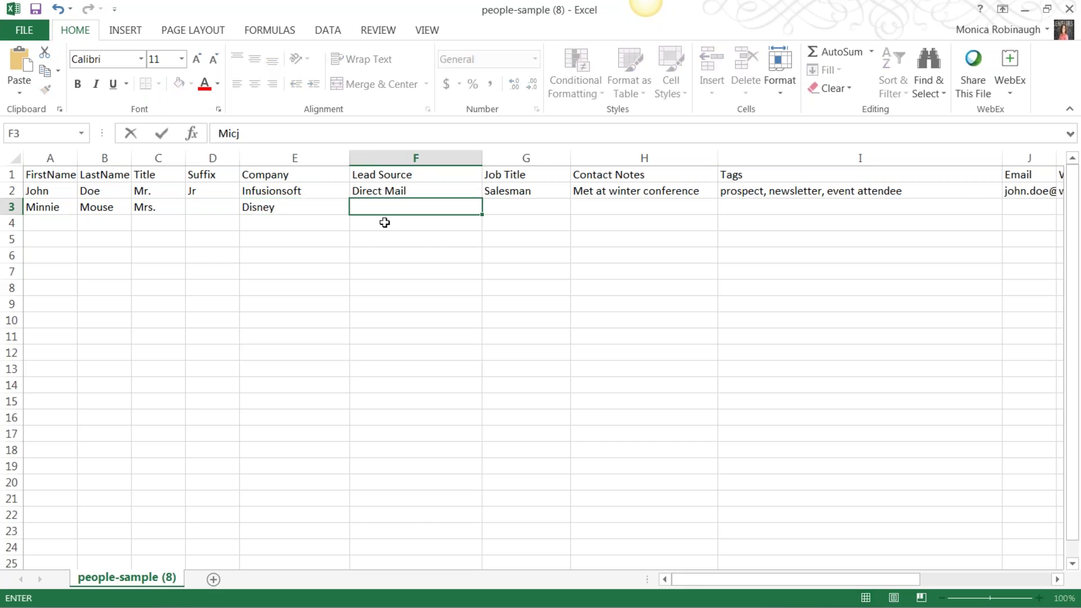
pyautogui.write('y')
pyautogui.press('Tab')
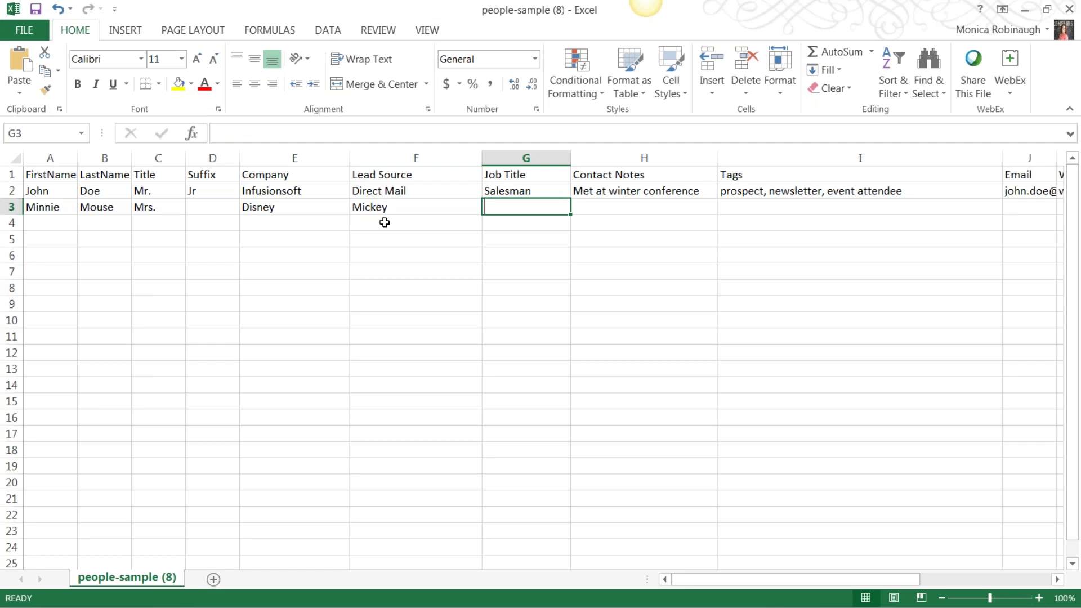
pyautogui.write('Mouse')
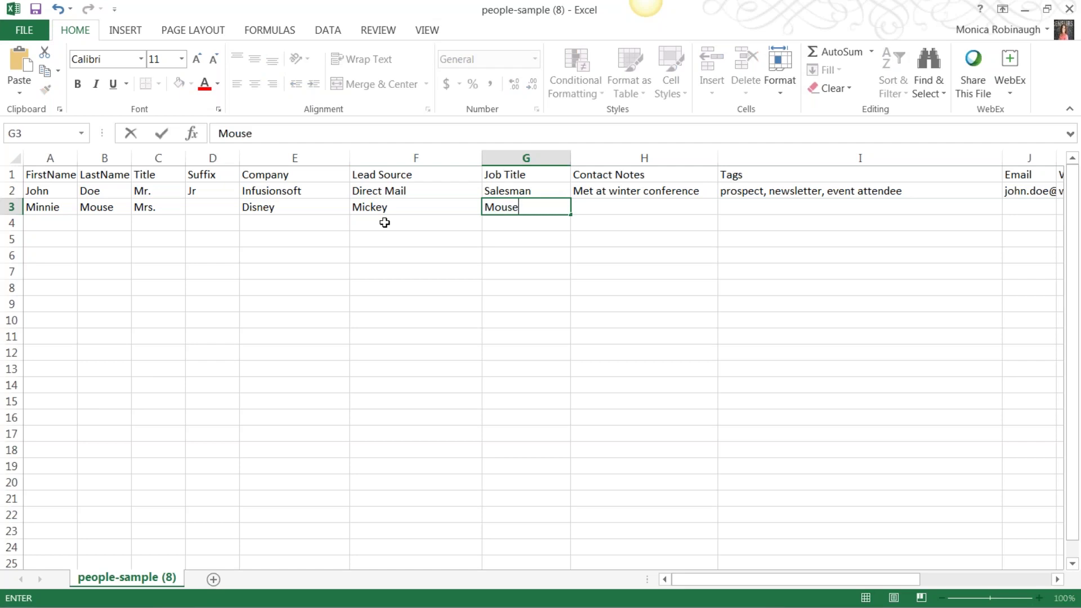
pyautogui.press('Tab')
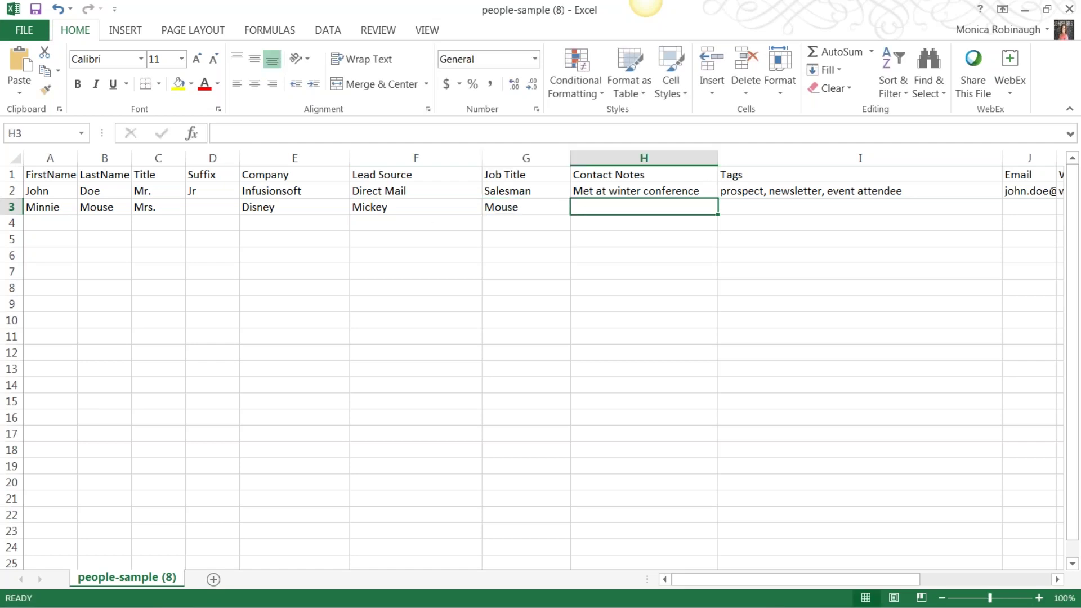
# Step: Add notes 'Met at Disnelyland' and tags 'Mouse, Disney, Character' to row 3
pyautogui.write('Met at ')
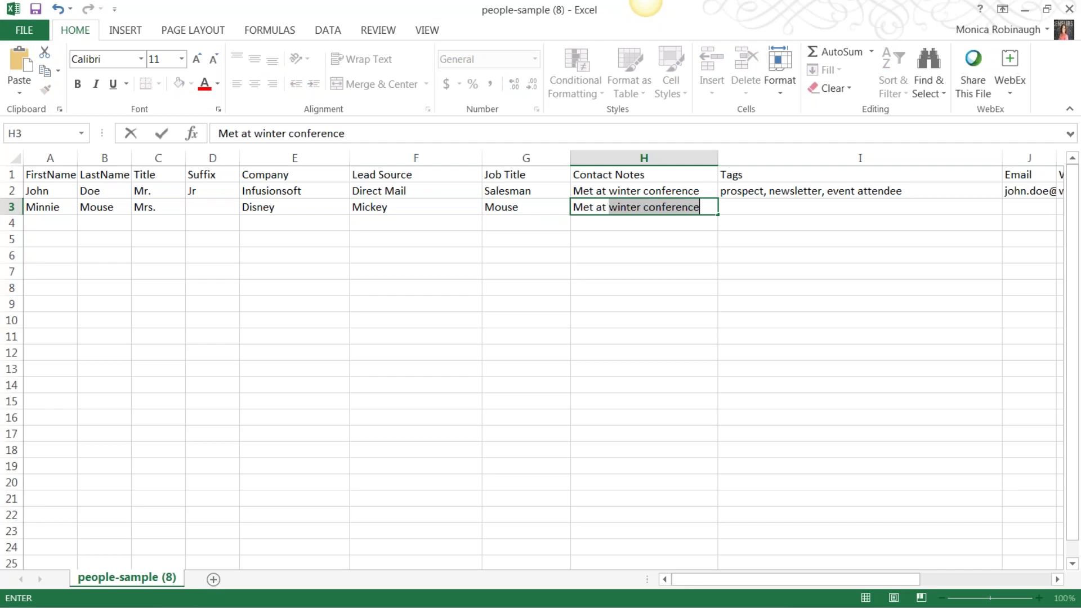
pyautogui.write('Disnel')
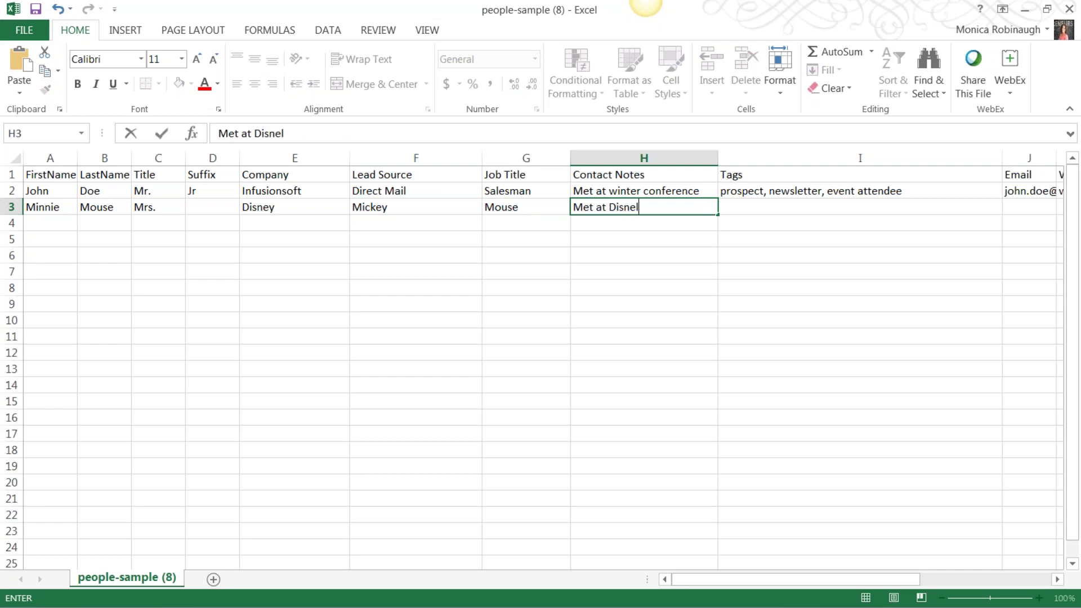
pyautogui.write('yland')
pyautogui.click(760, 201)
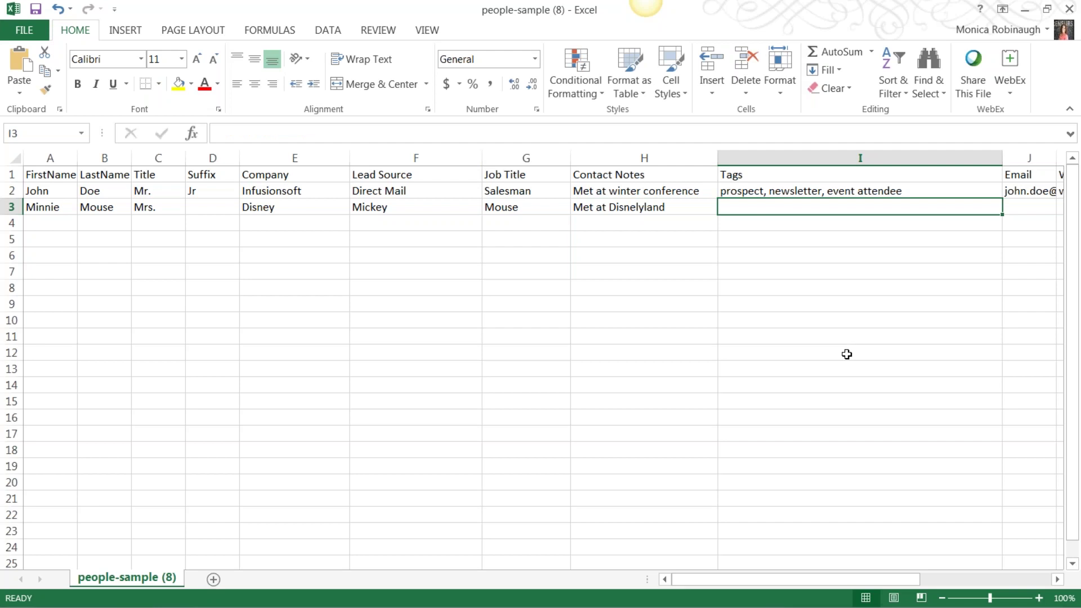
pyautogui.write('Mouse,')
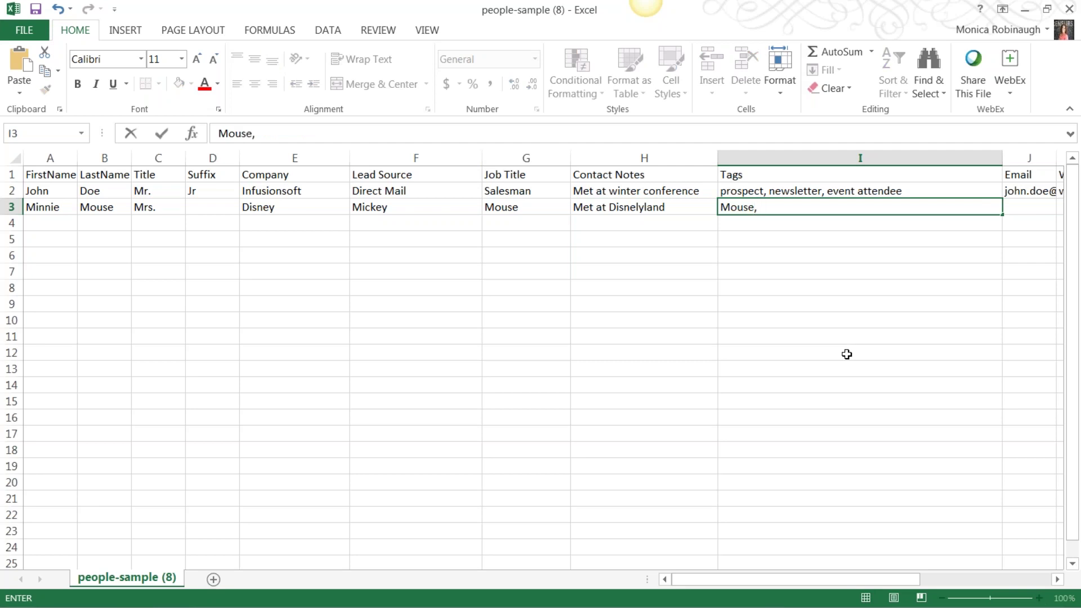
pyautogui.write(' Disney')
pyautogui.write('Best')
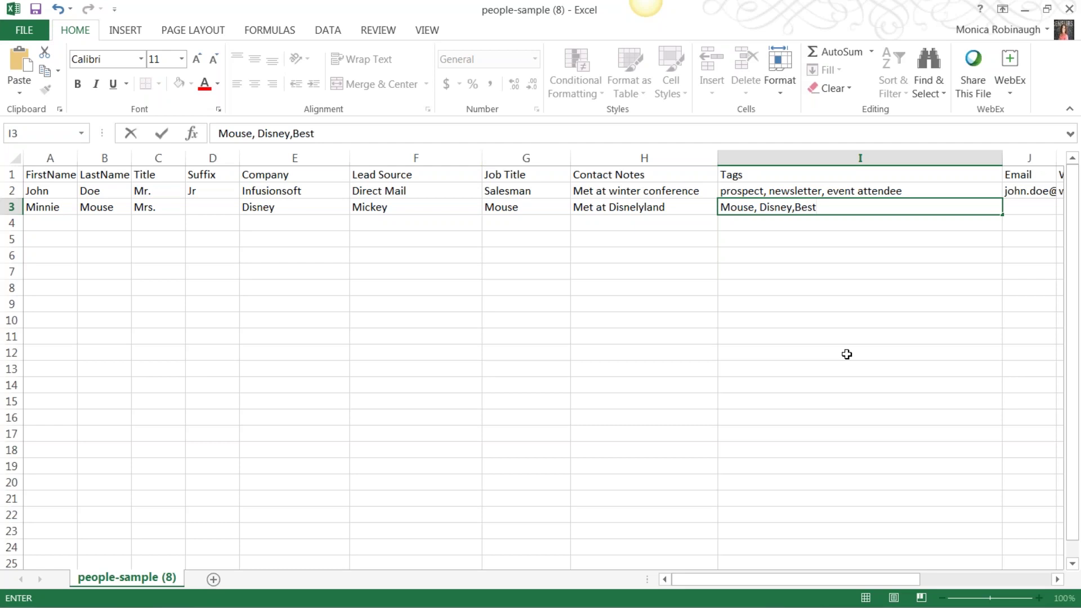
pyautogui.press('BackSpace')
pyautogui.press('BackSpace')
pyautogui.press('BackSpace')
pyautogui.press('BackSpace')
pyautogui.write('Character')
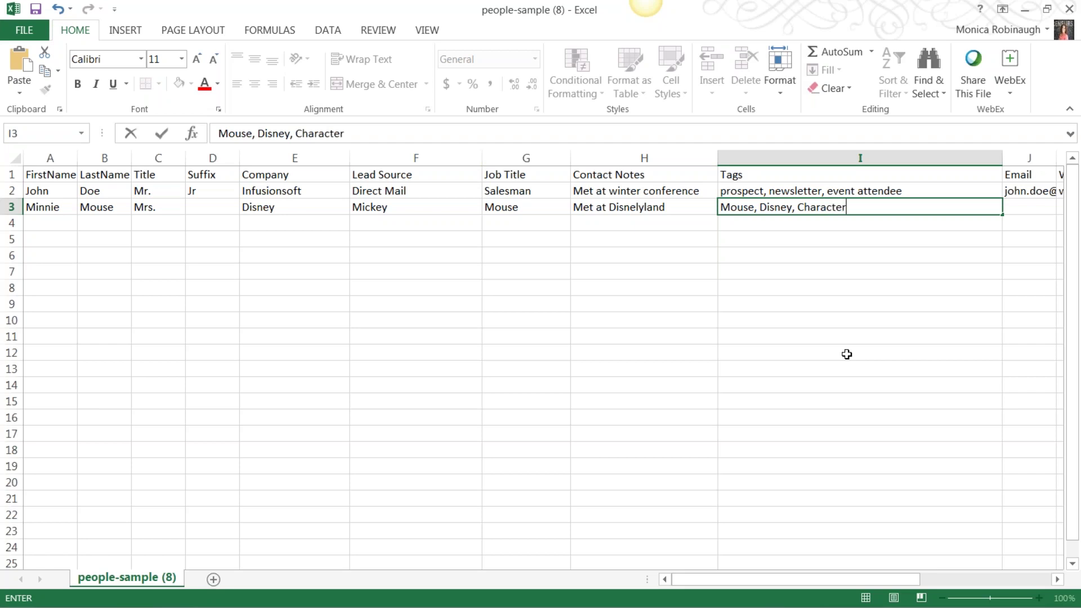
pyautogui.click(915, 545)
pyautogui.write(',')
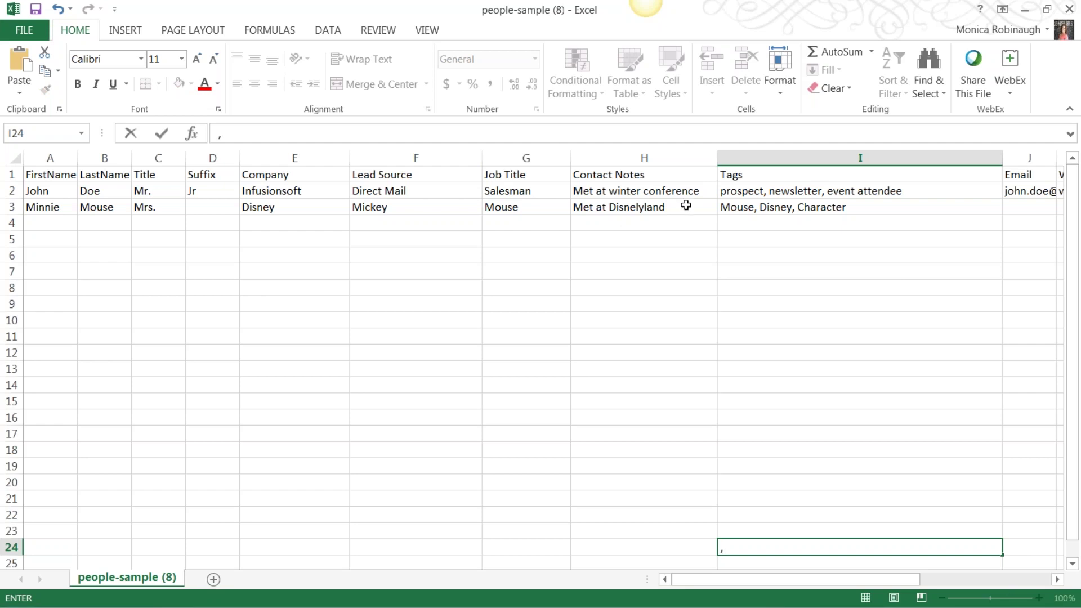
# Step: Append '/Best character' to the contact notes and close the workbook
pyautogui.doubleClick(683, 207)
pyautogui.write('/Best ')
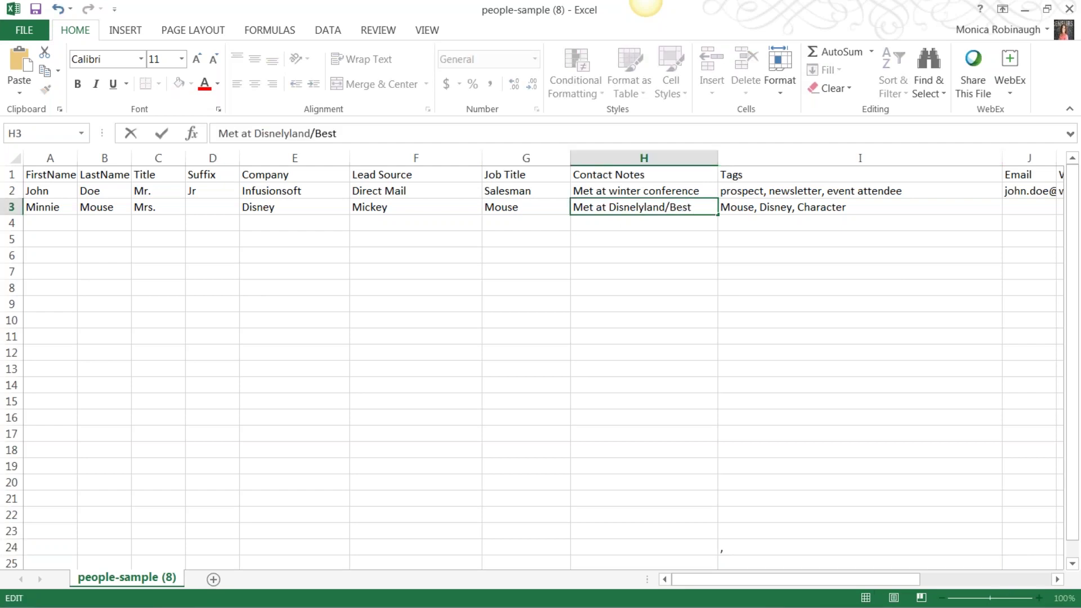
pyautogui.write('character')
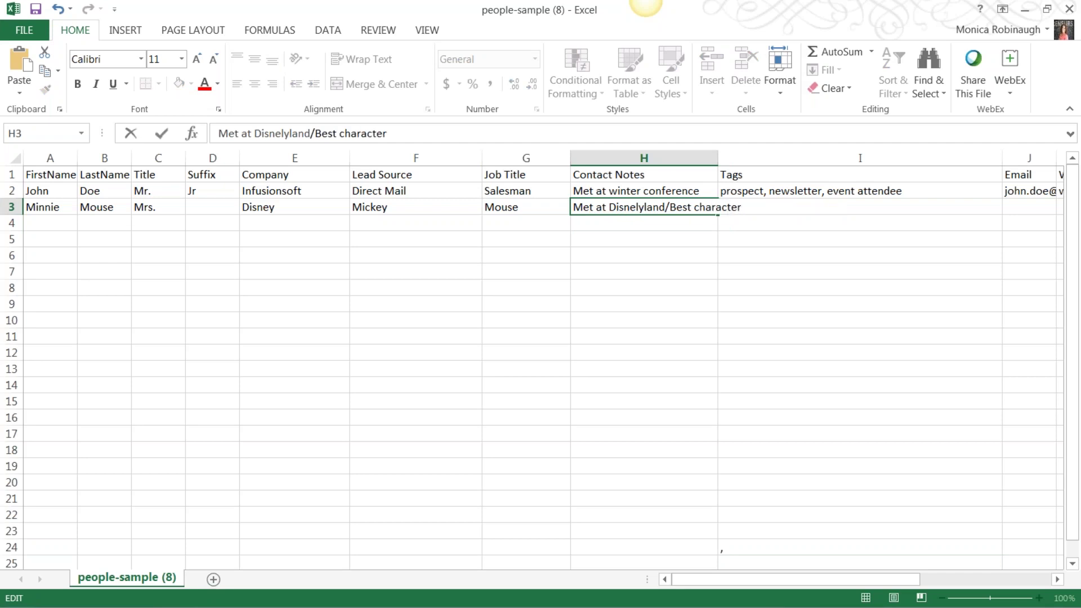
pyautogui.click(643, 304)
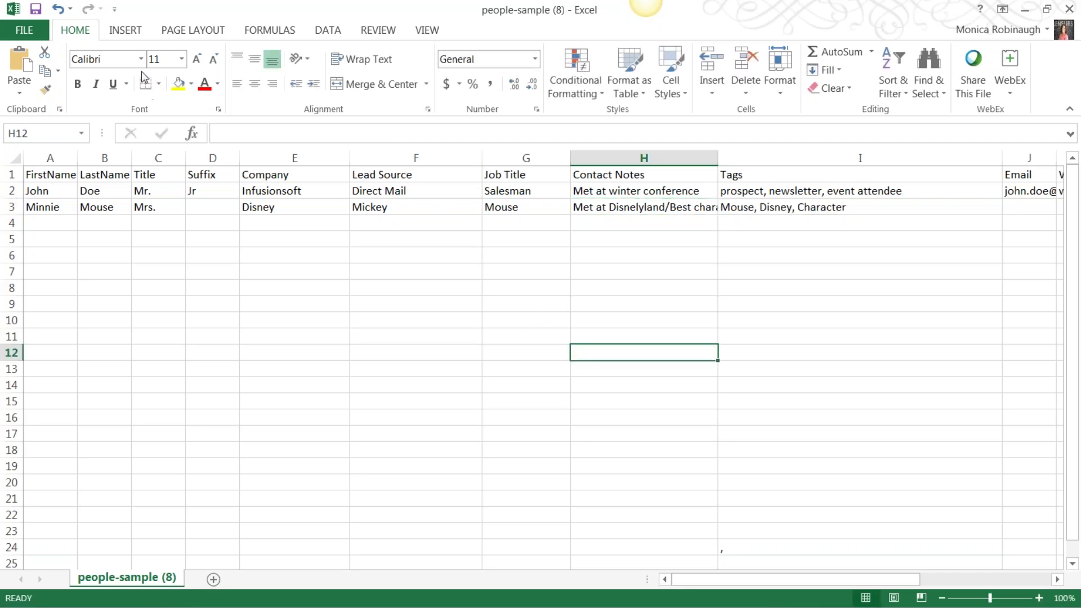
pyautogui.click(1069, 9)
# Step: Save the sheet to the Desktop as CSV (Comma delimited) named 'People sample file'
pyautogui.click(481, 332)
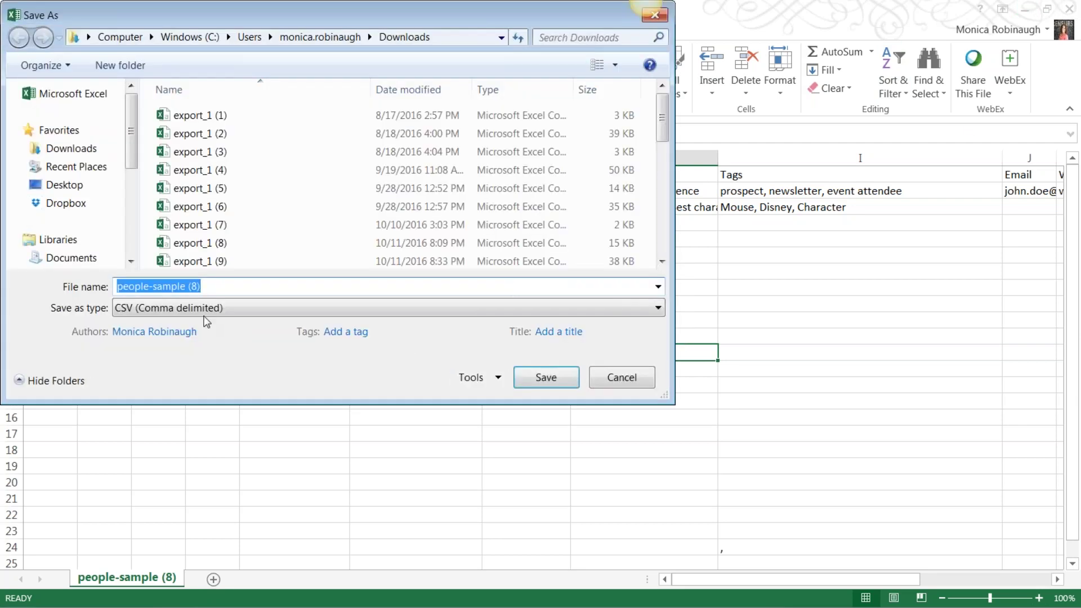
pyautogui.click(206, 310)
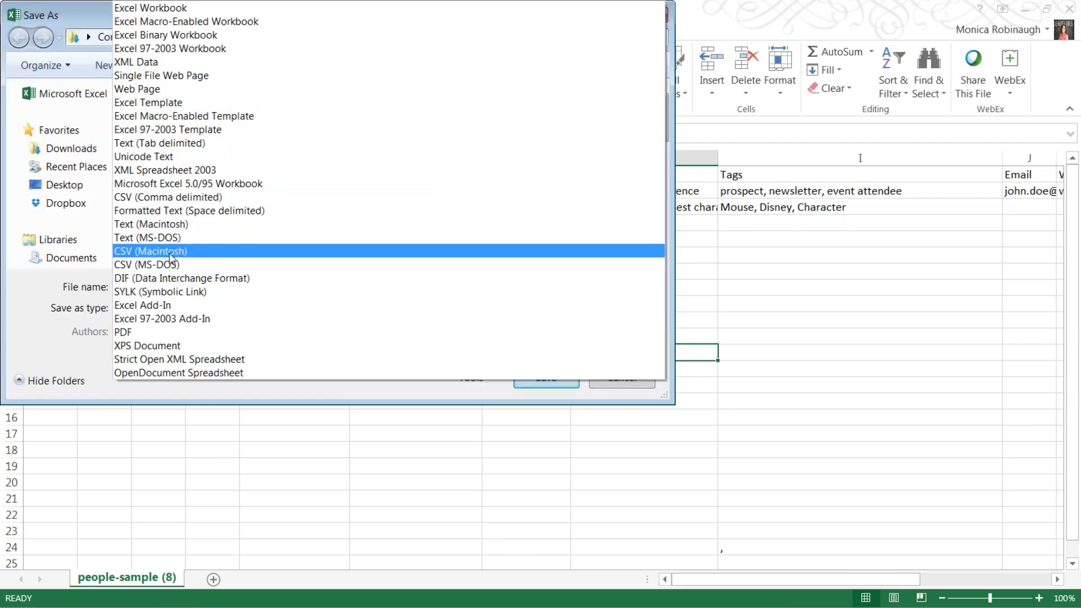
pyautogui.click(174, 197)
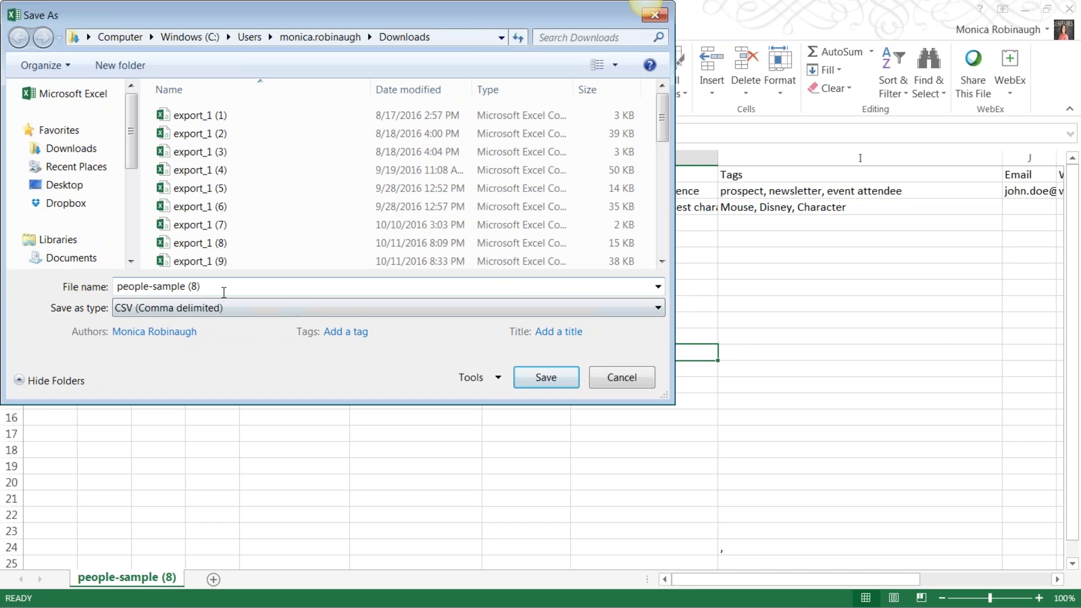
pyautogui.click(219, 288)
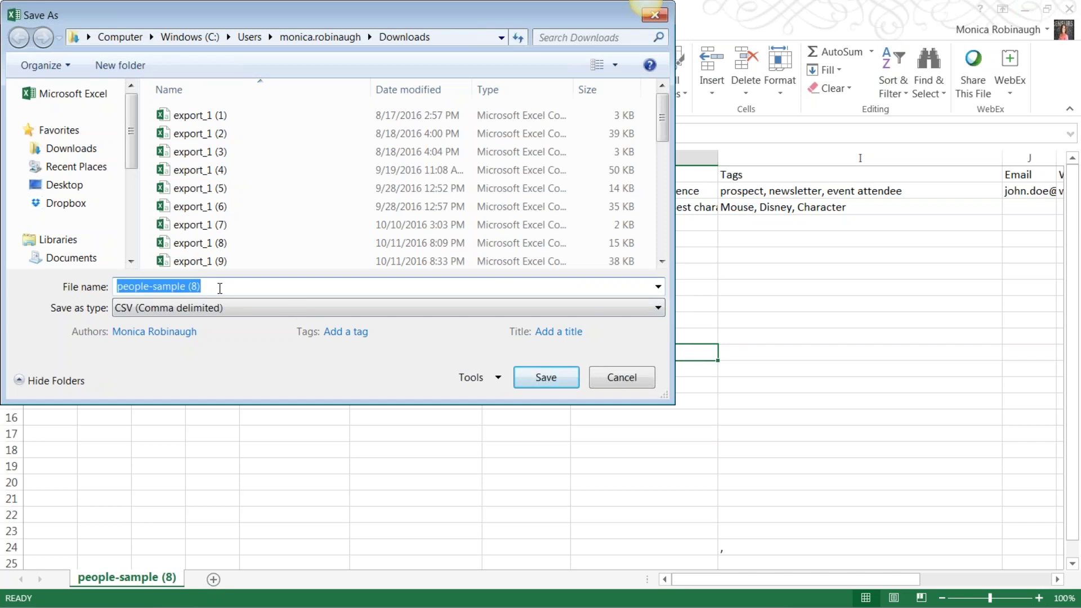
pyautogui.press('BackSpace')
pyautogui.write('Peo')
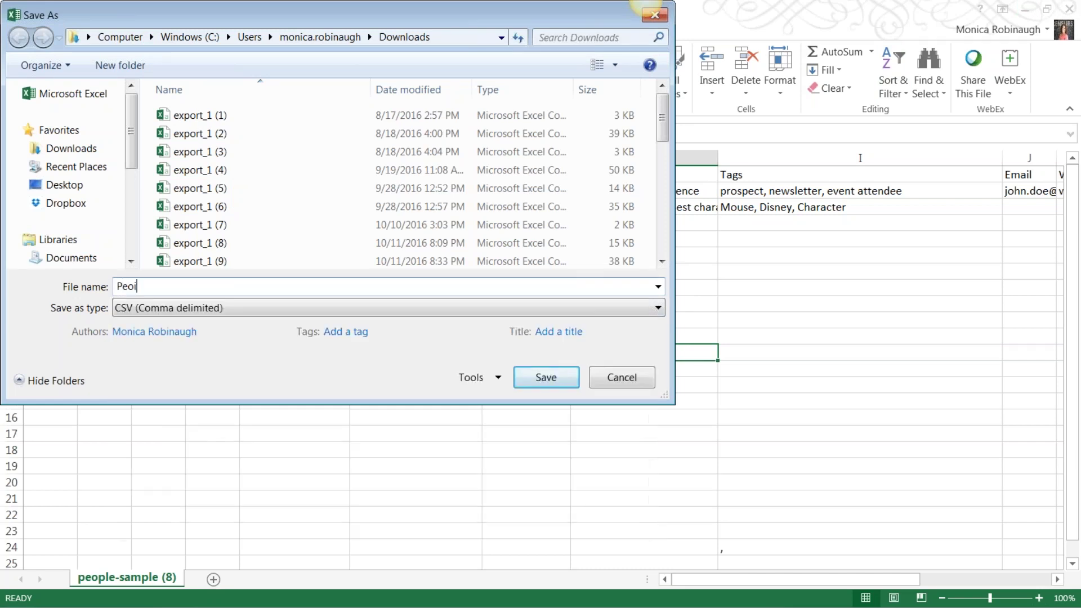
pyautogui.write('ple sample file')
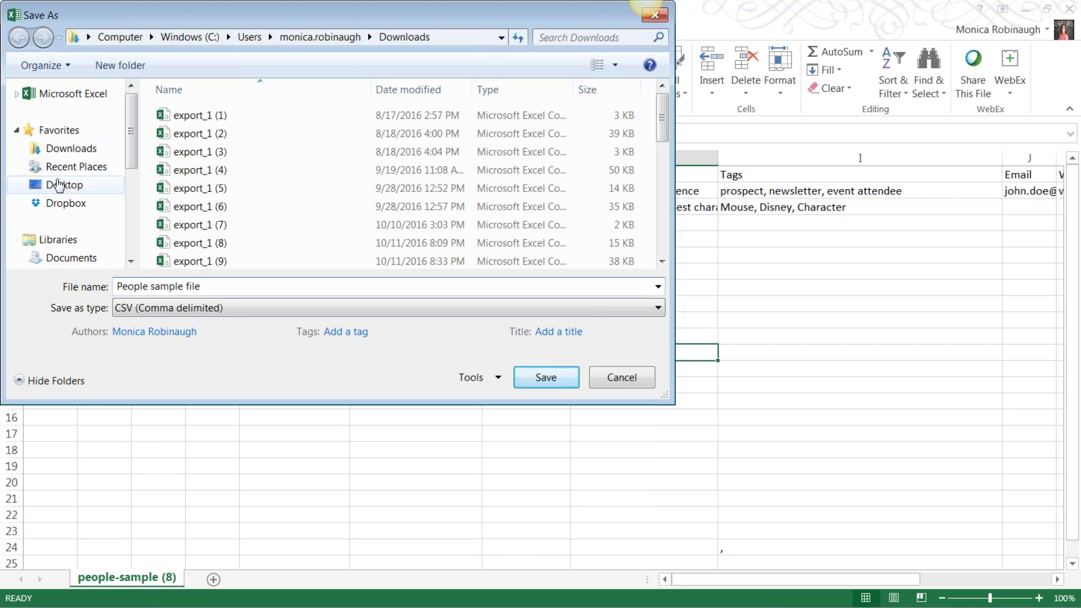
pyautogui.click(62, 185)
pyautogui.click(543, 381)
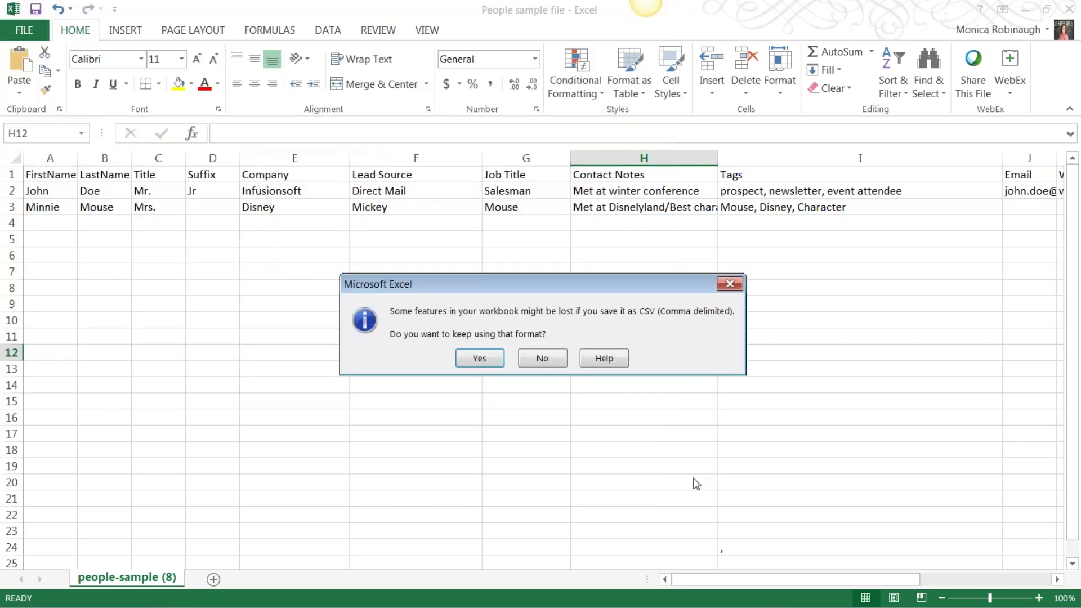
pyautogui.click(488, 362)
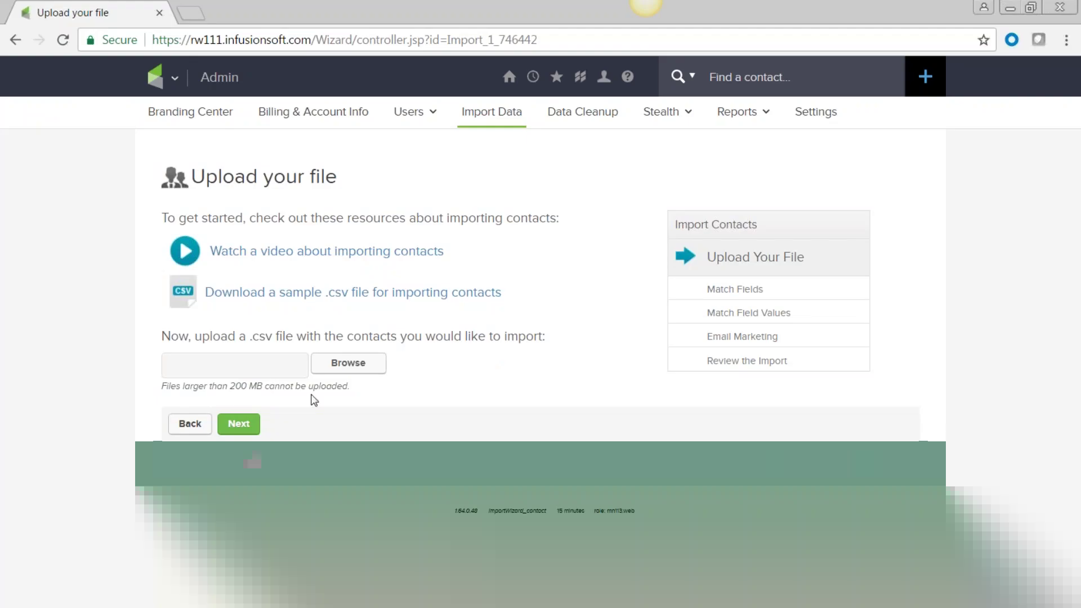
# Step: Upload 'People sample file.csv' to the import and continue to field matching
pyautogui.click(357, 370)
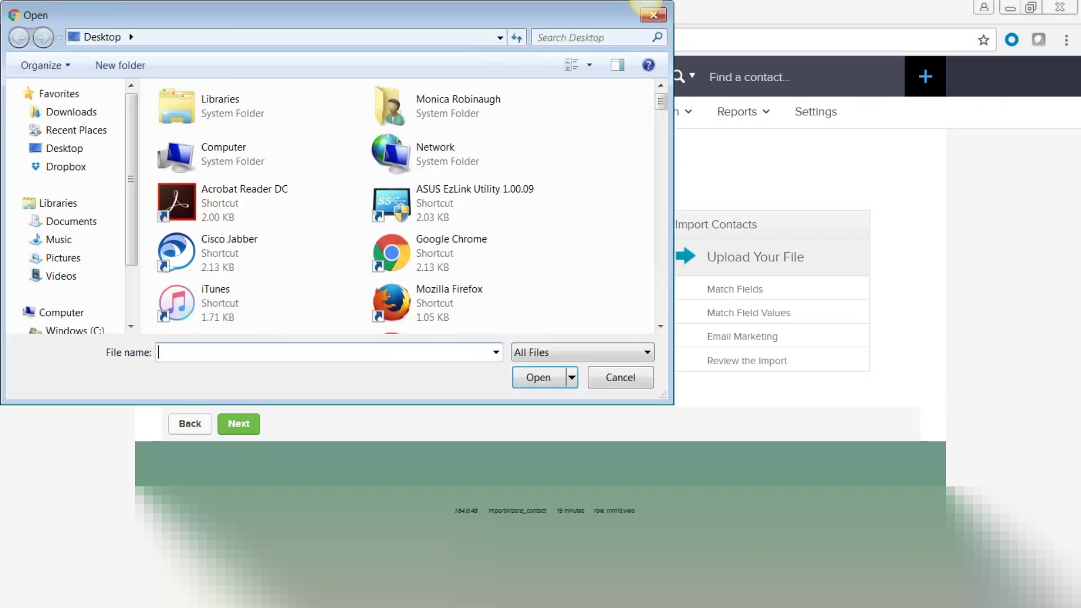
pyautogui.write('people')
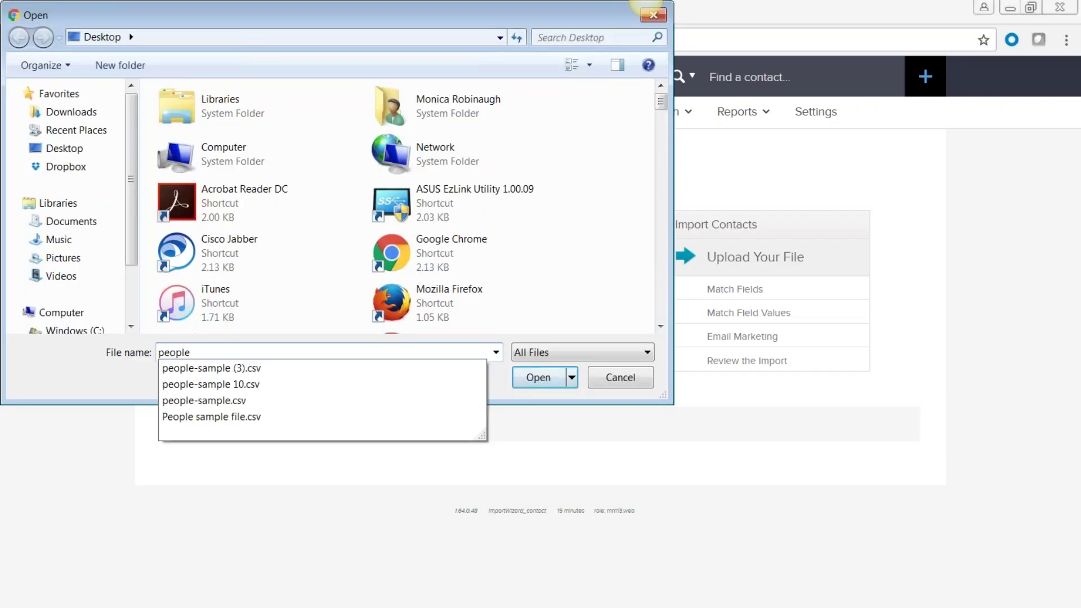
pyautogui.click(365, 416)
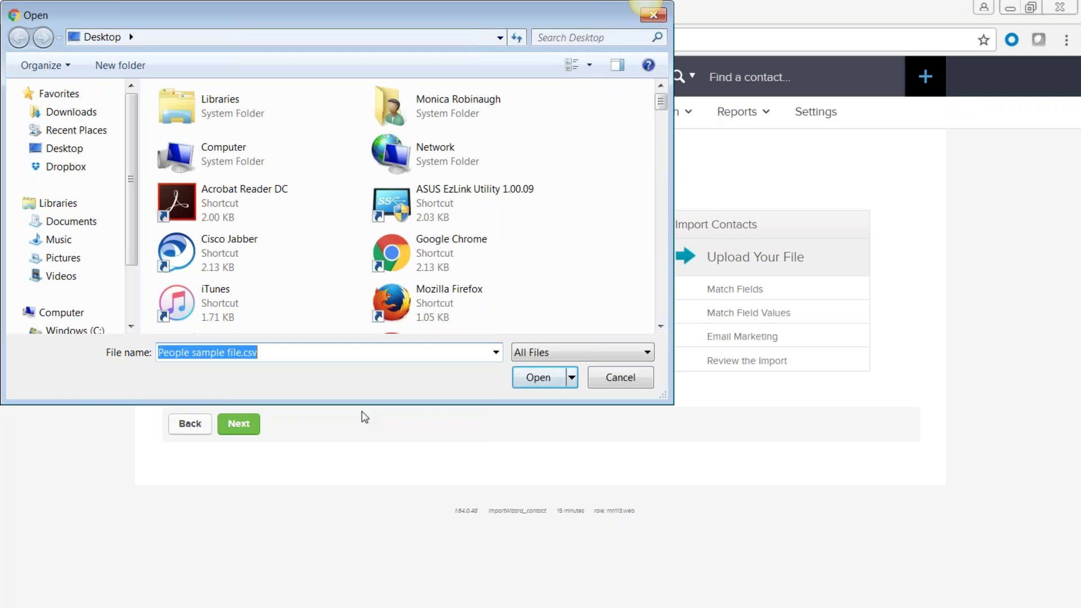
pyautogui.click(538, 378)
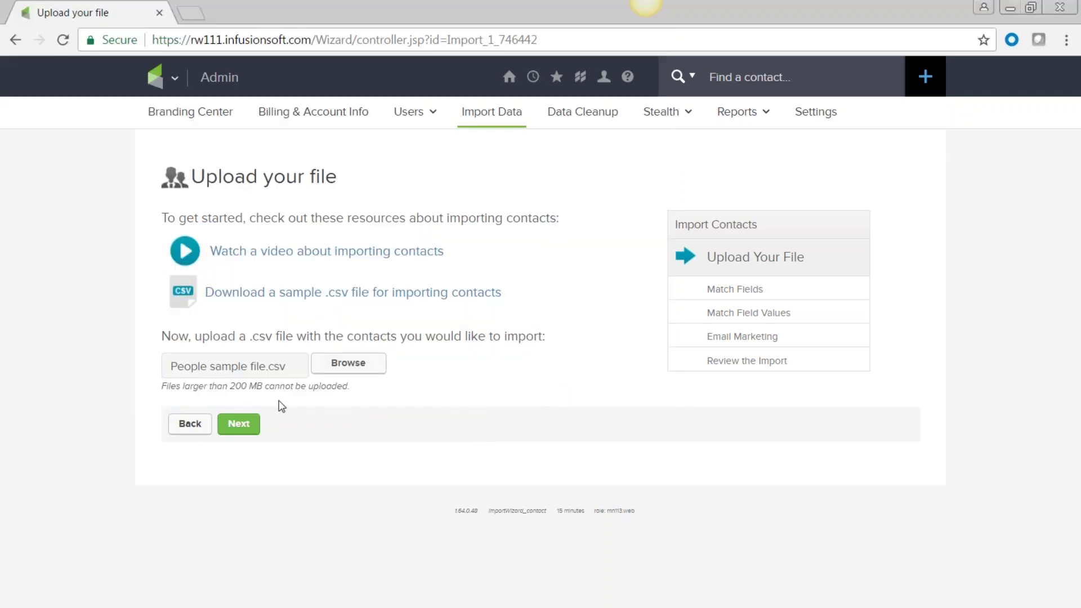
pyautogui.click(240, 429)
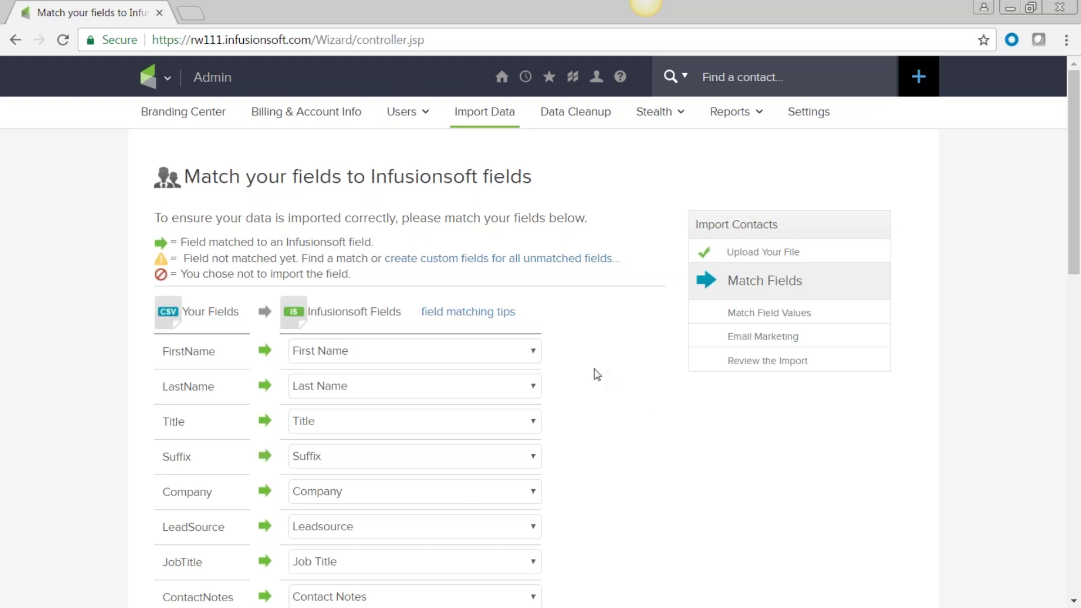
# Step: Set the Suffix and Fax1 columns to be skipped during the import
pyautogui.scroll(-3, 598, 375)
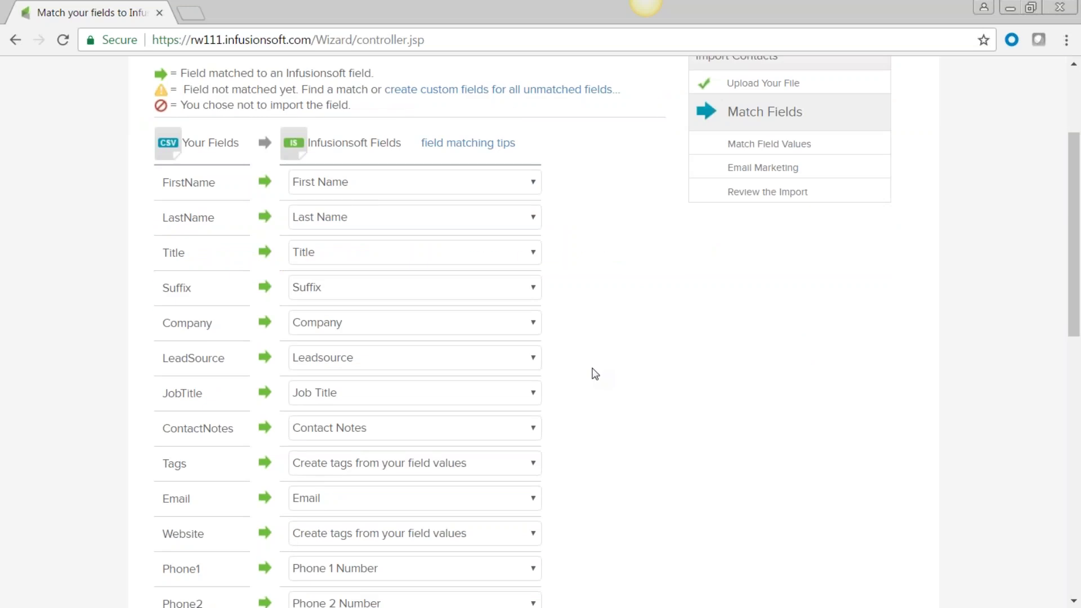
pyautogui.scroll(3, 594, 369)
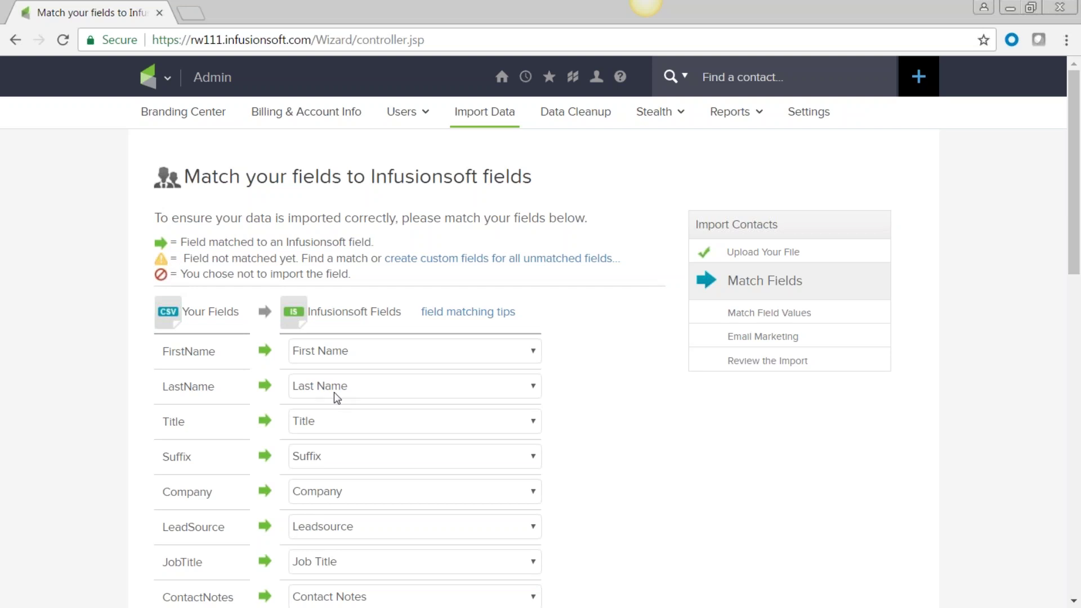
pyautogui.scroll(-3, 248, 465)
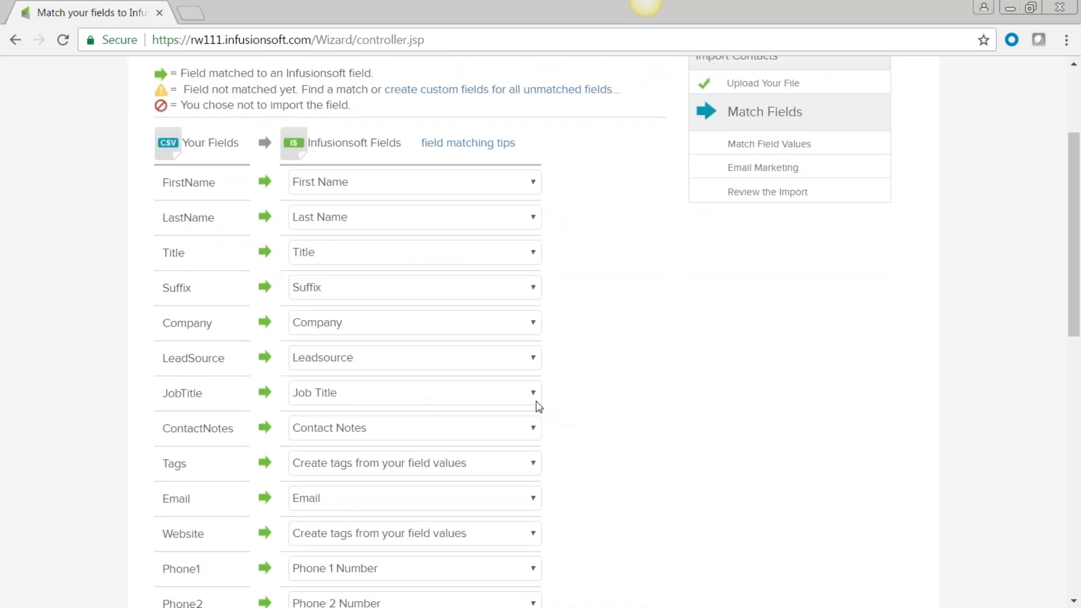
pyautogui.click(533, 287)
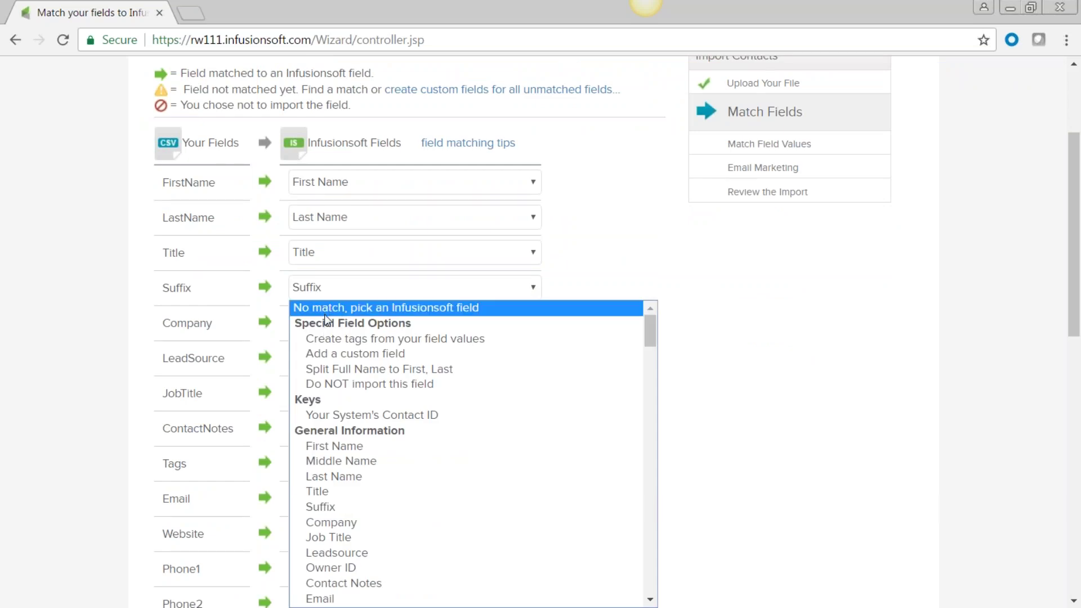
pyautogui.click(327, 389)
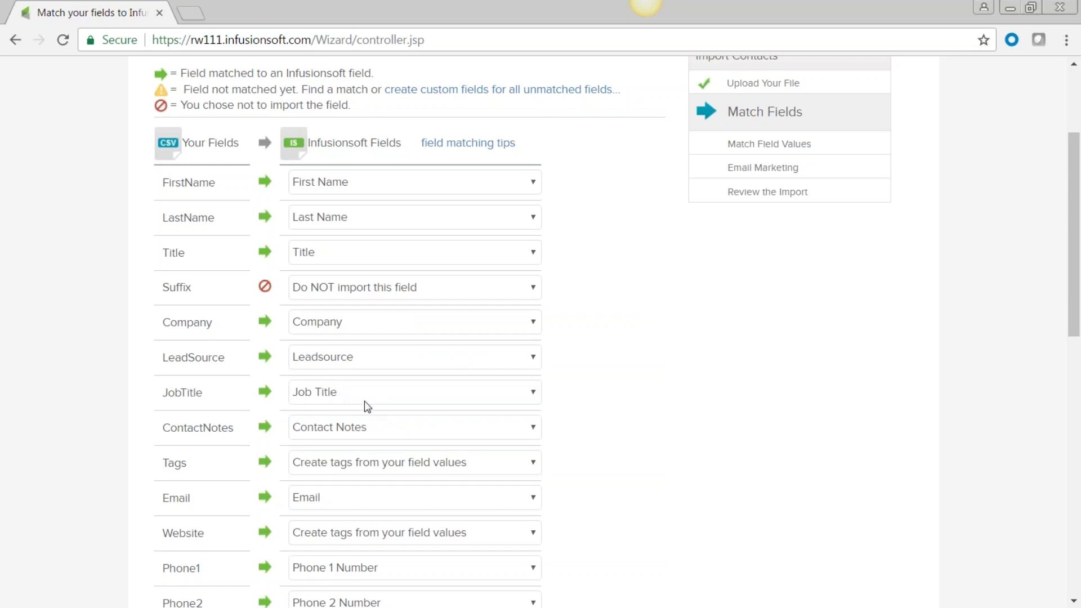
pyautogui.scroll(-3, 364, 402)
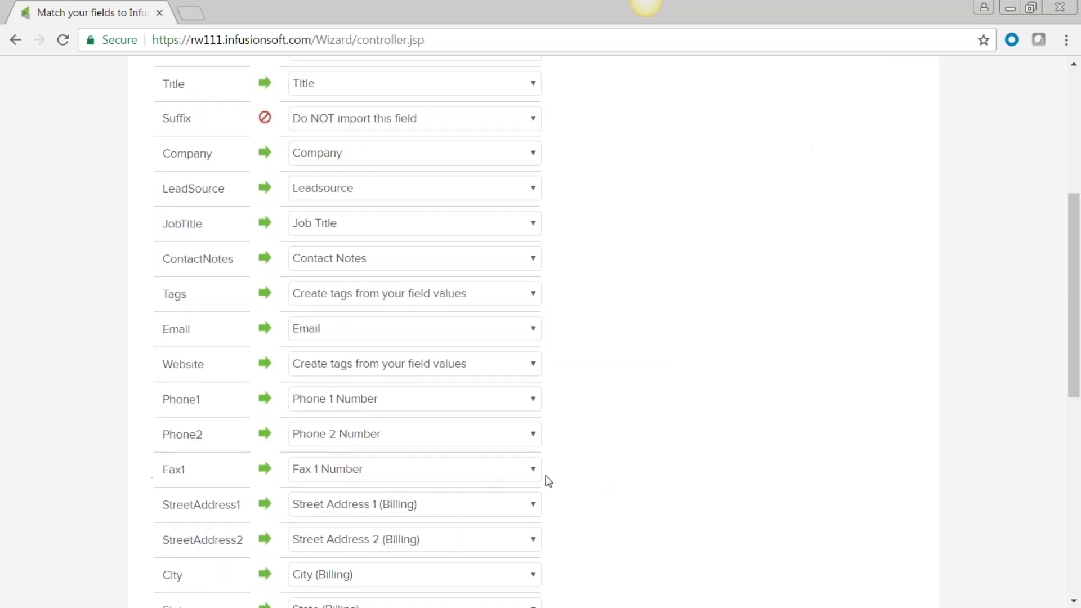
pyautogui.click(531, 472)
pyautogui.scroll(10, 528, 411)
pyautogui.click(388, 228)
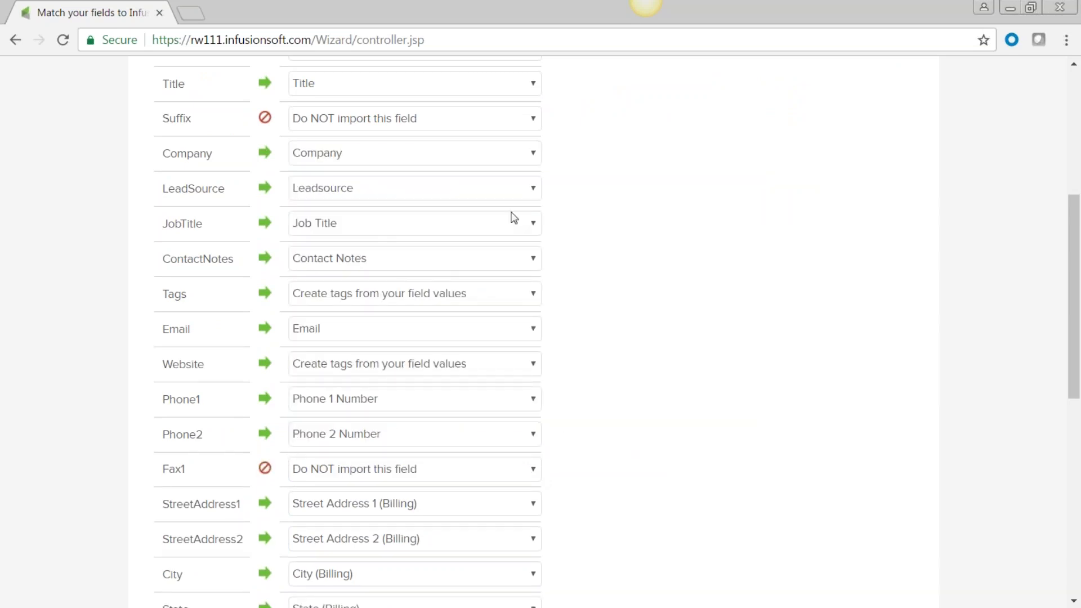
# Step: Rematch the LeadSource column to the Leadsource field and continue to Match Field Values
pyautogui.click(532, 191)
pyautogui.click(525, 206)
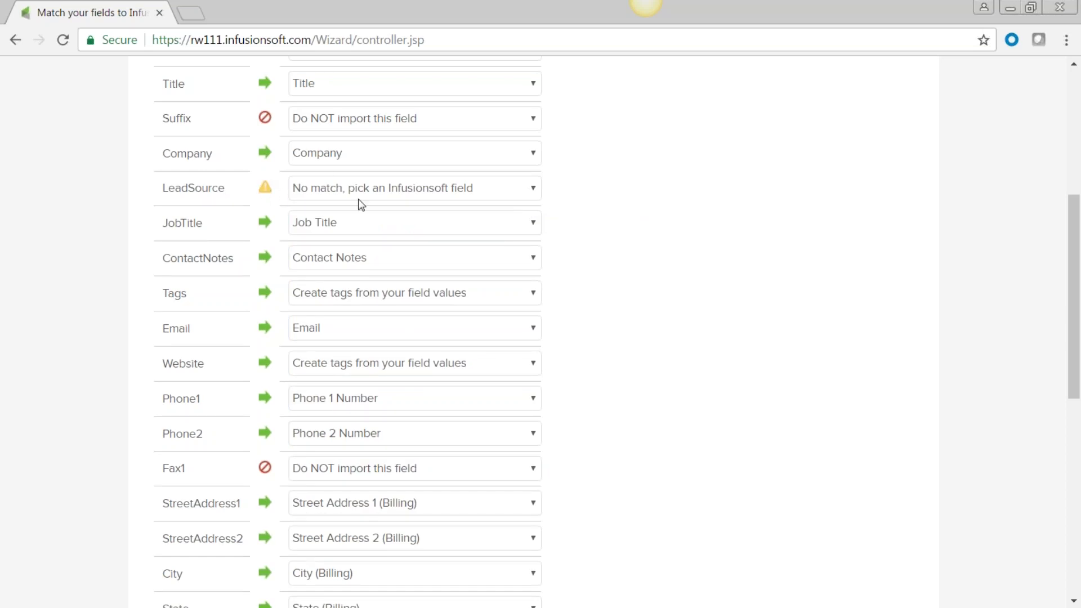
pyautogui.click(533, 191)
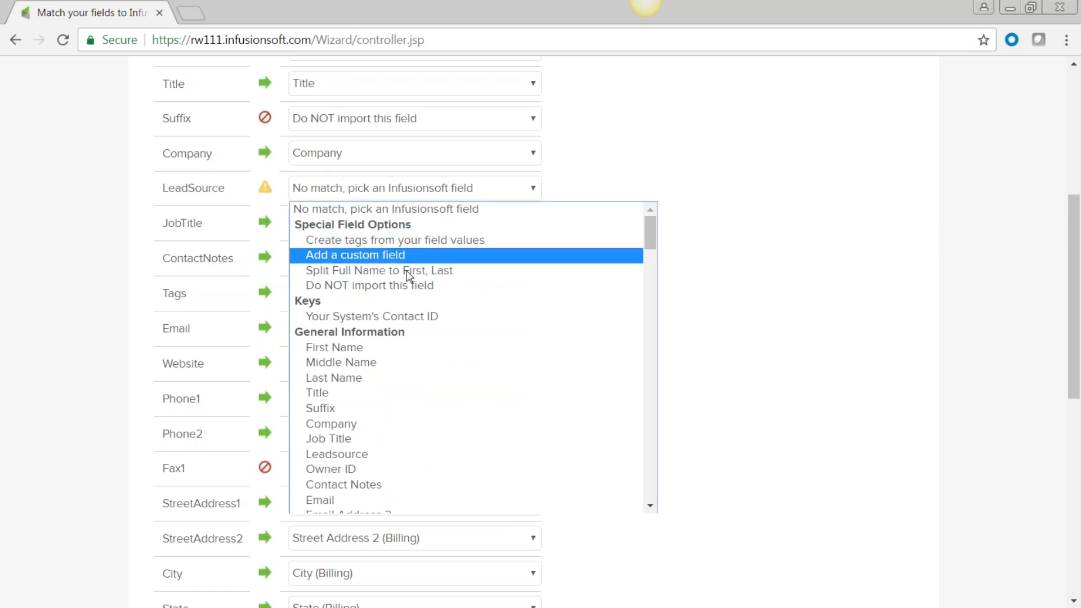
pyautogui.click(333, 453)
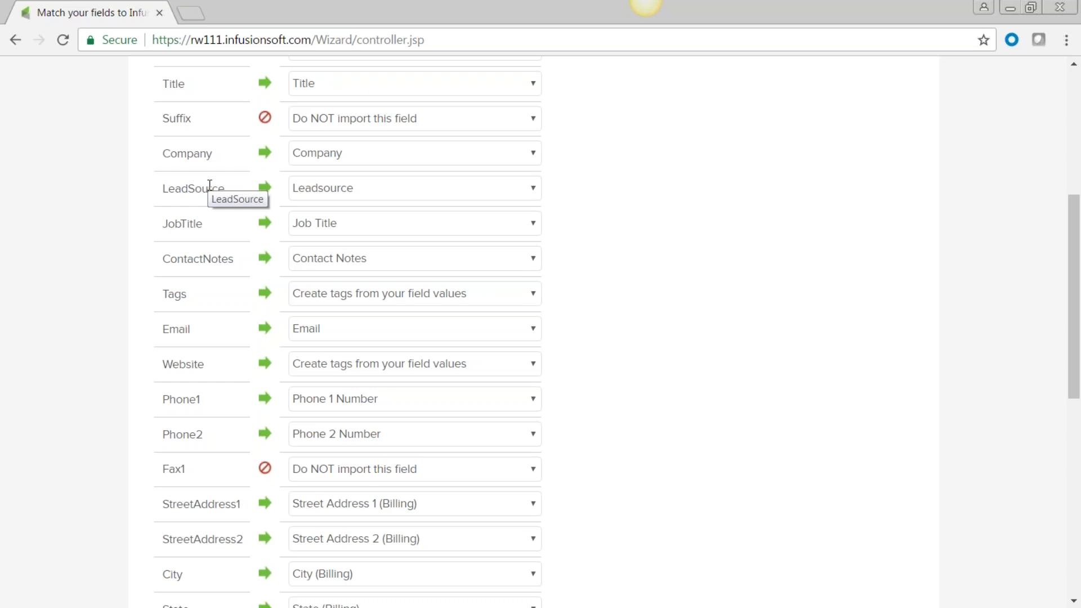
pyautogui.scroll(5, 654, 259)
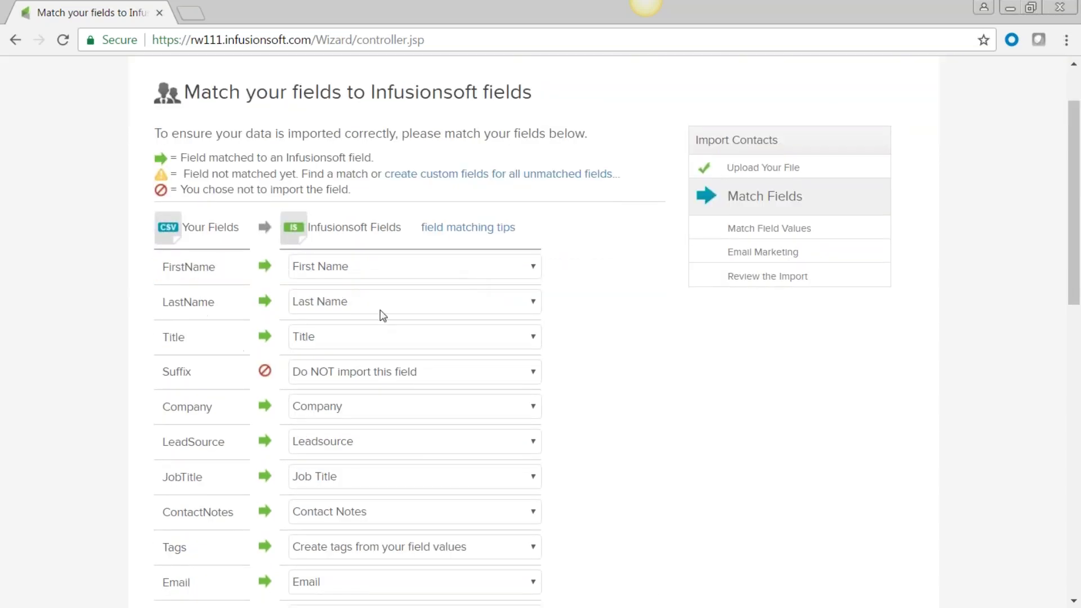
pyautogui.scroll(-14, 615, 444)
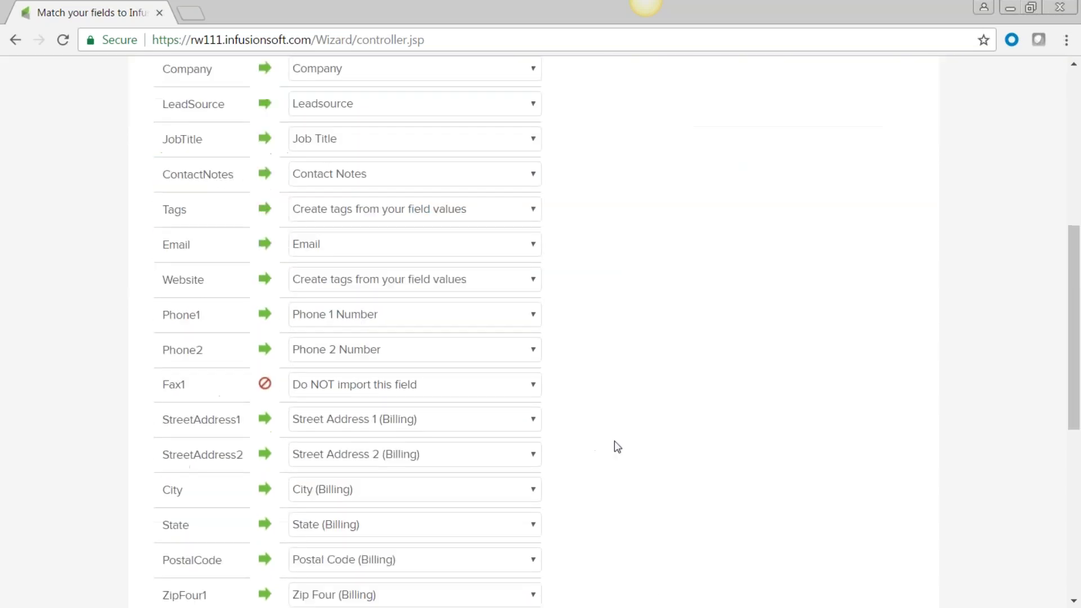
pyautogui.click(234, 521)
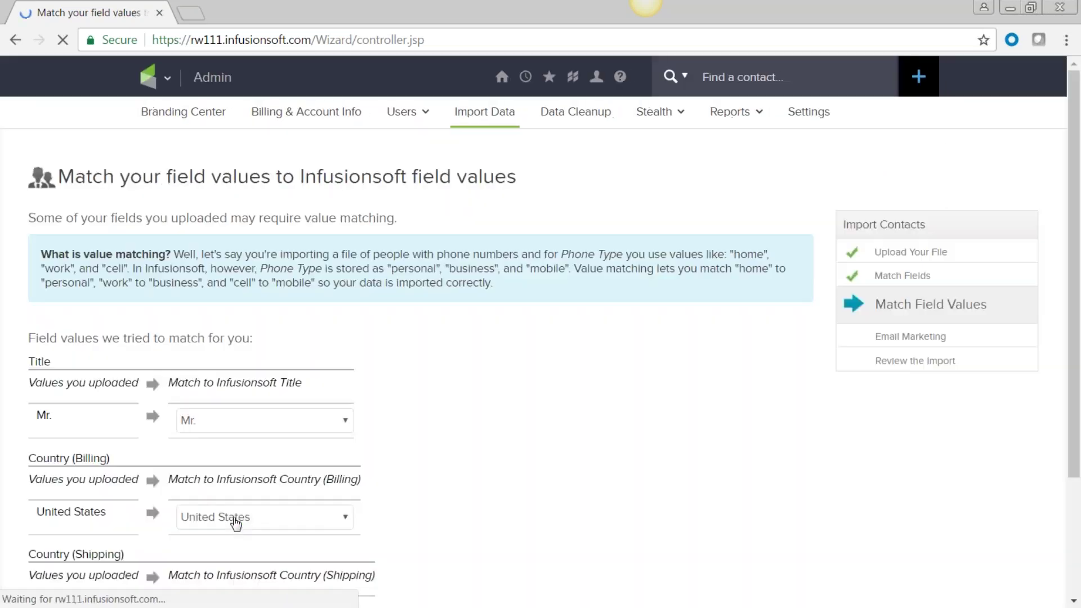
# Step: Keep the suggested Title and Country value matches and proceed to the Email Marketing step
pyautogui.scroll(-3, 470, 417)
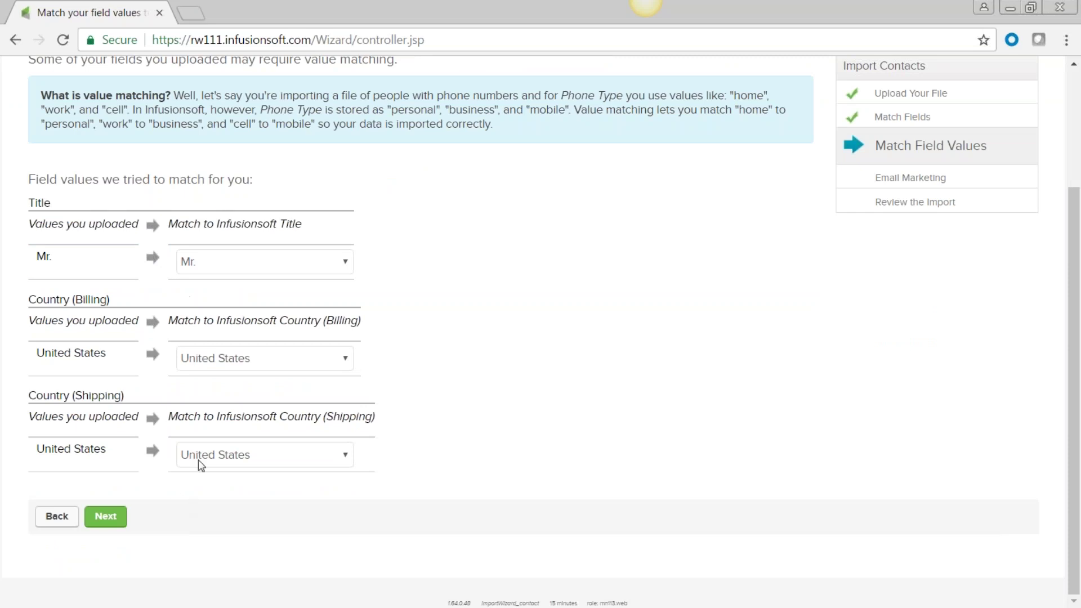
pyautogui.click(106, 515)
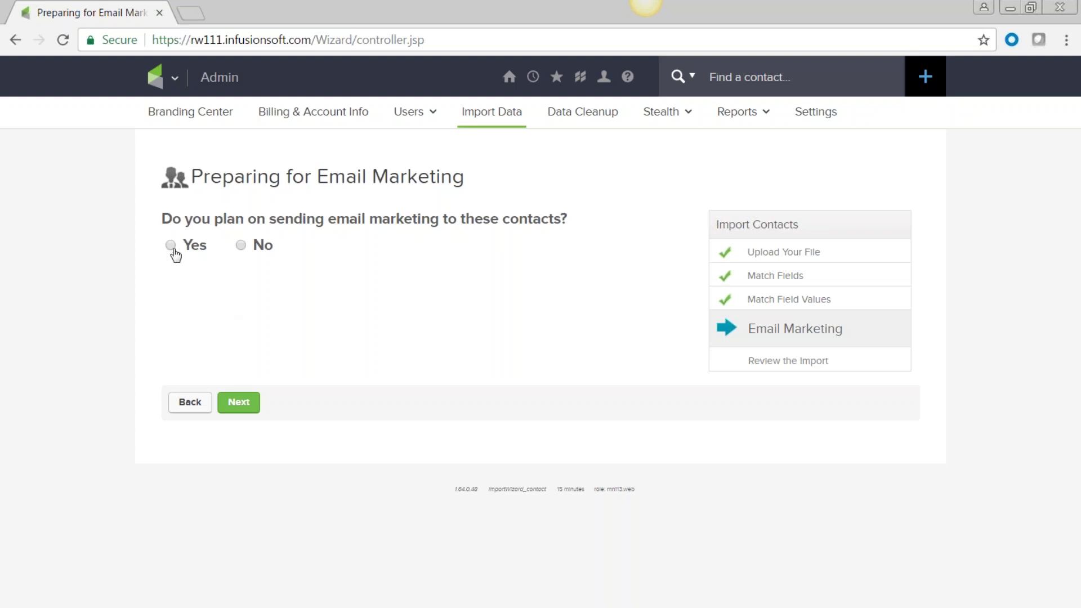
pyautogui.click(171, 247)
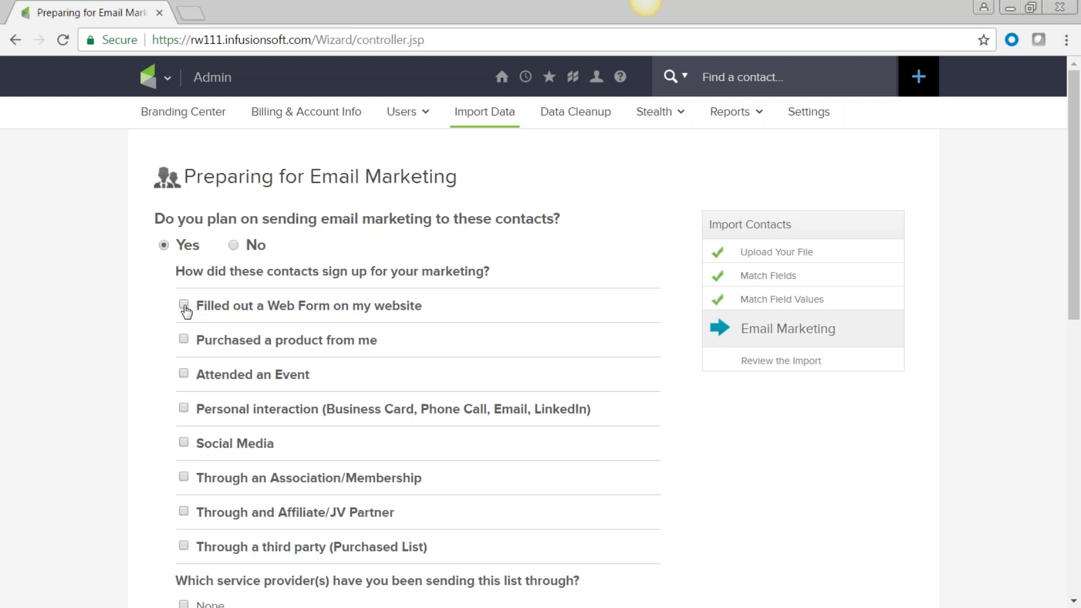
pyautogui.click(185, 305)
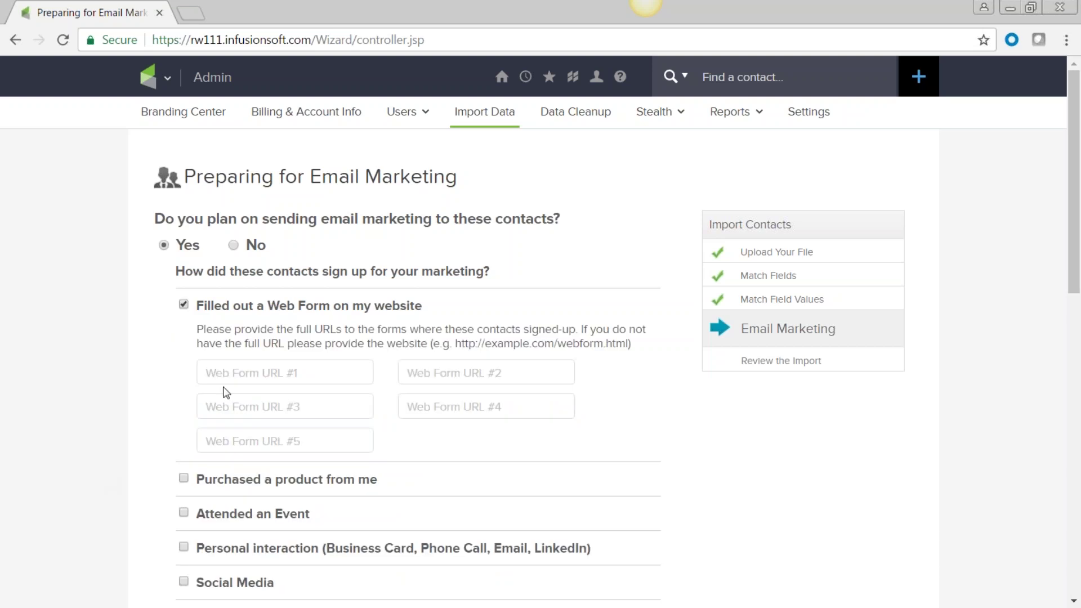
pyautogui.click(230, 369)
pyautogui.write('ww')
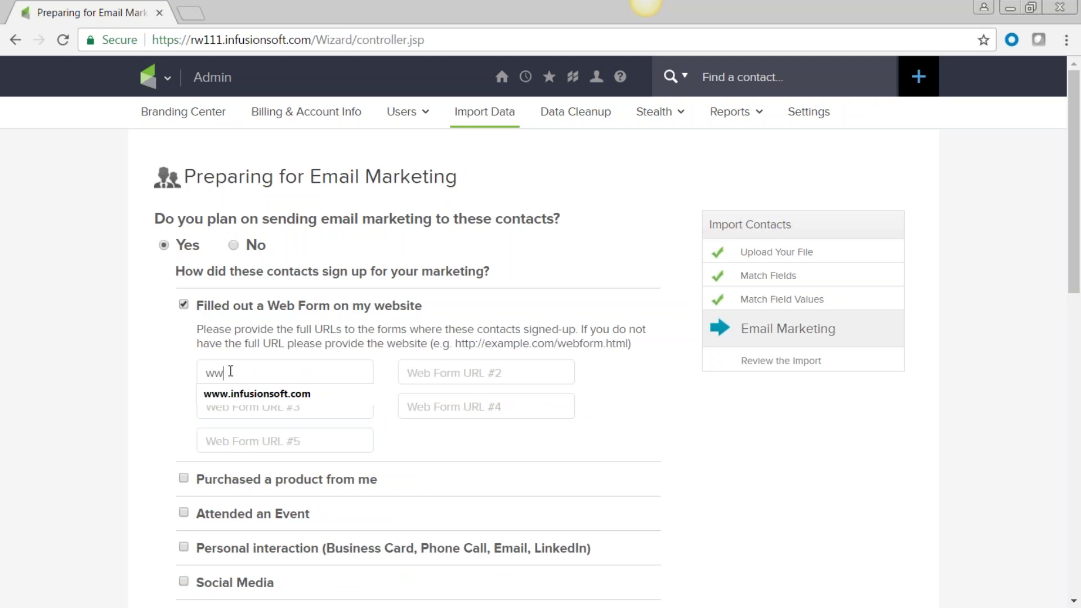
pyautogui.click(229, 394)
# Step: Mark the contacts as having purchased a product and attended an event
pyautogui.scroll(-6, 81, 373)
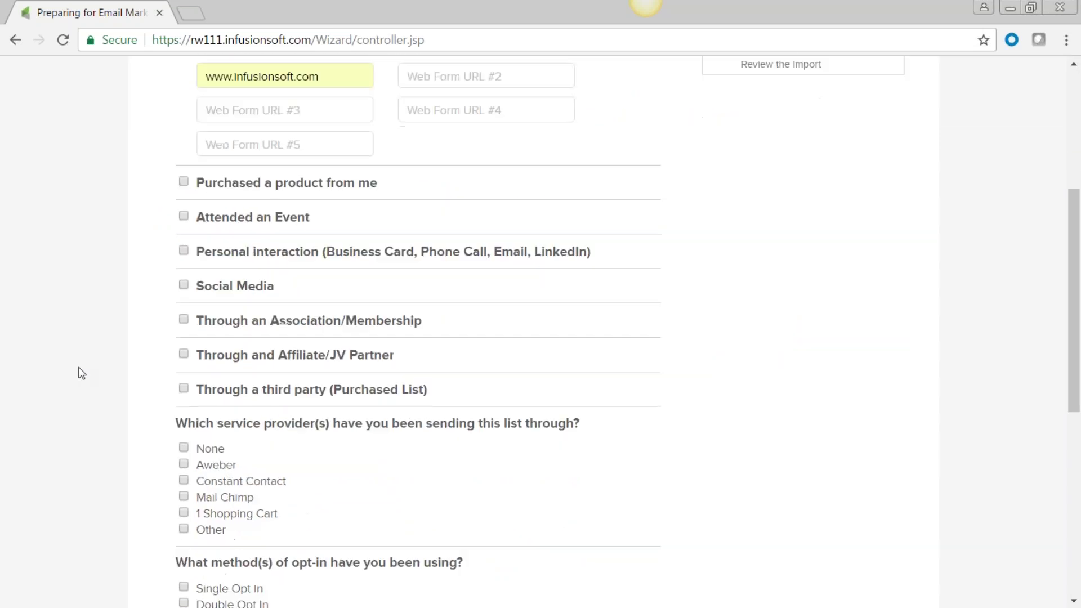
pyautogui.click(184, 142)
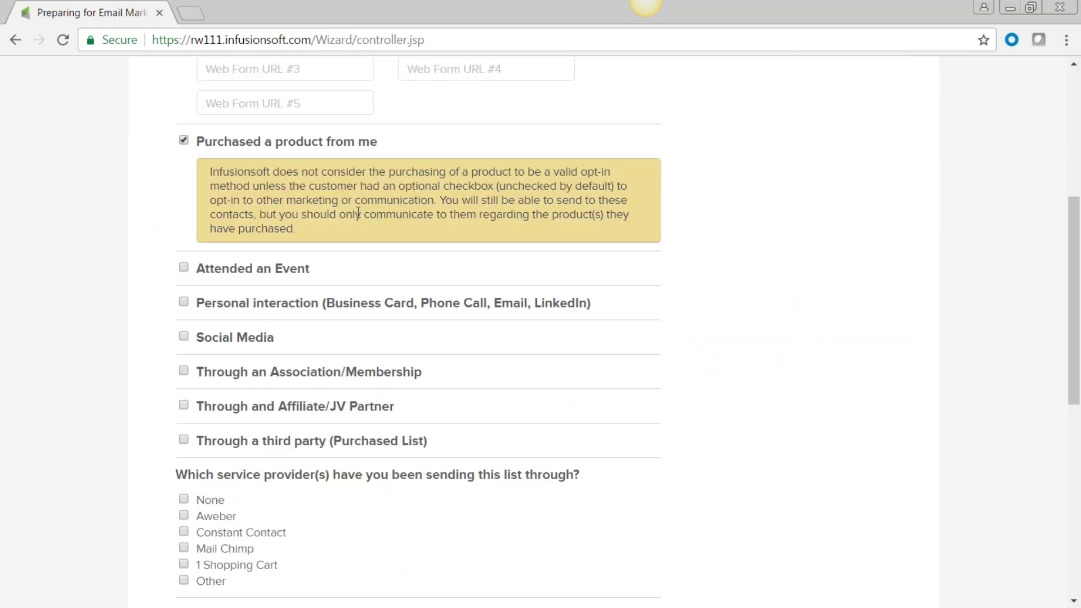
pyautogui.click(184, 267)
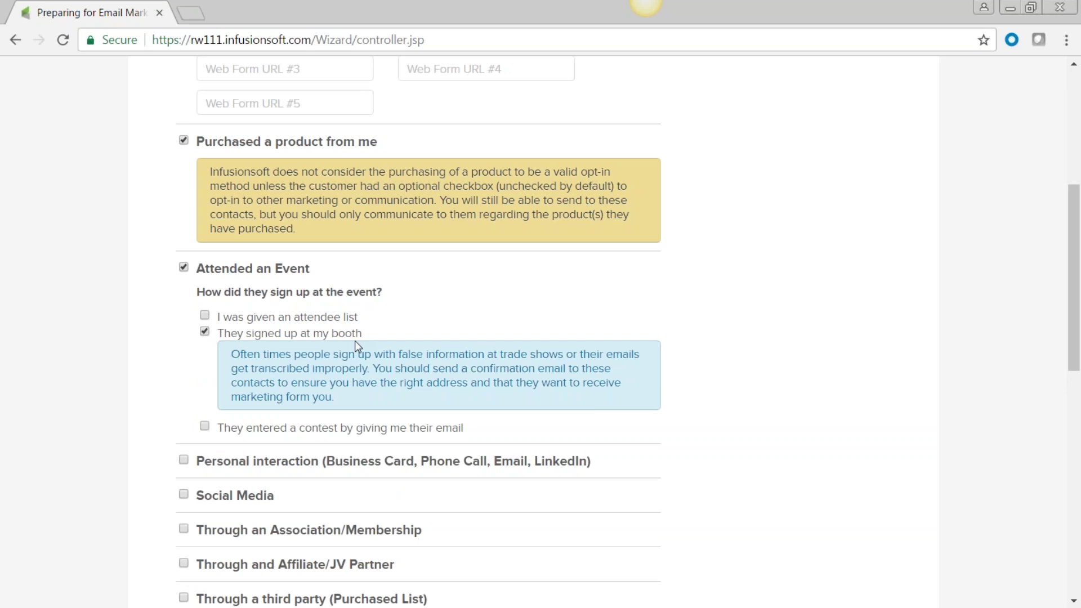
# Step: Tick and then clear the social media, association and affiliate partner sign-up sources
pyautogui.scroll(-5, 355, 340)
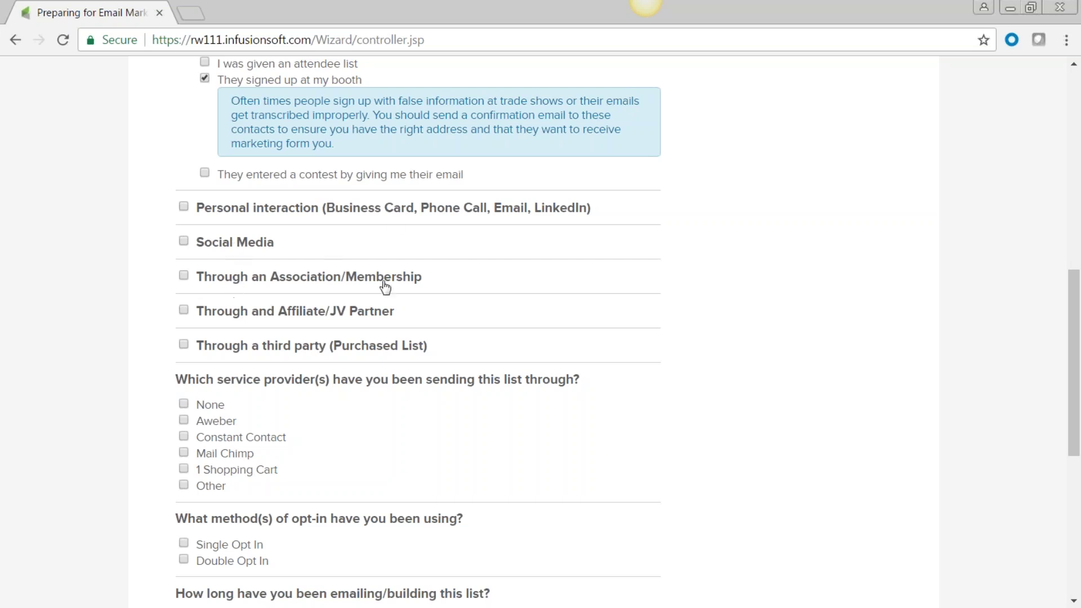
pyautogui.click(183, 242)
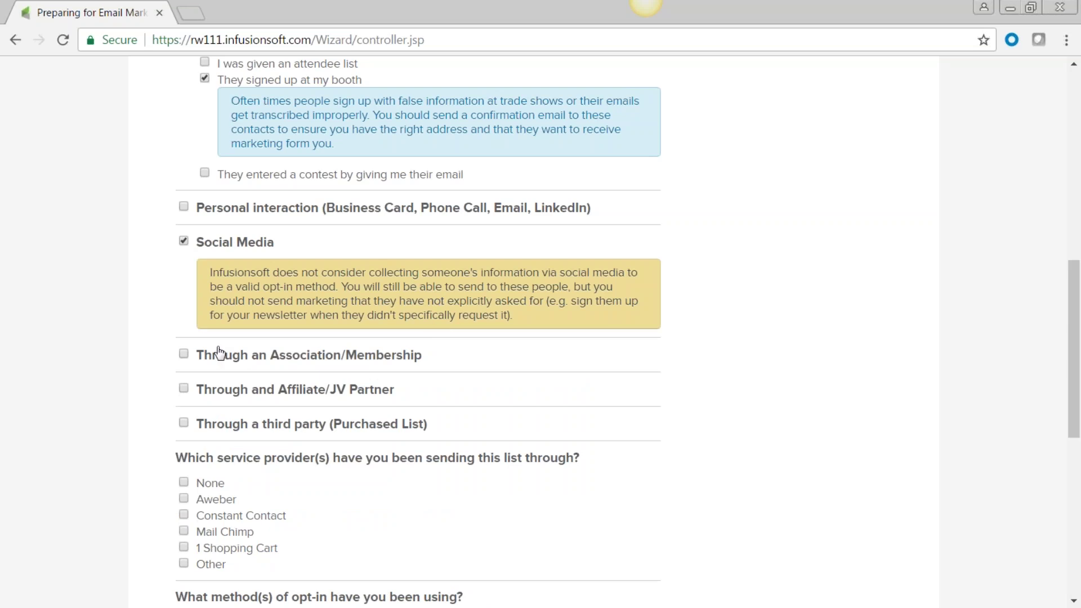
pyautogui.click(183, 355)
pyautogui.scroll(-3, 613, 395)
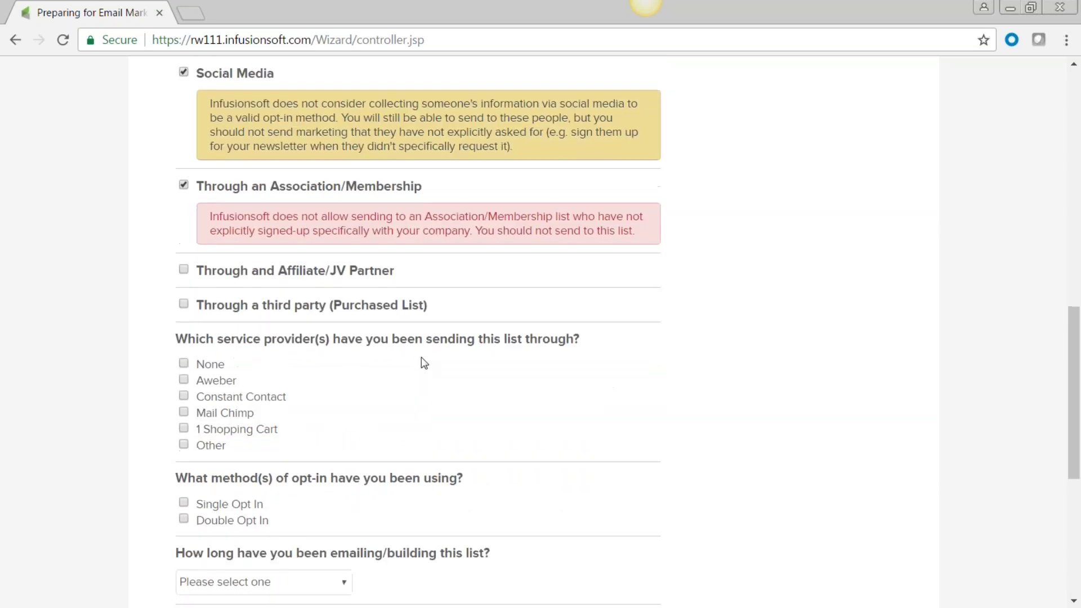
pyautogui.click(184, 274)
pyautogui.click(183, 269)
pyautogui.click(183, 185)
pyautogui.click(184, 73)
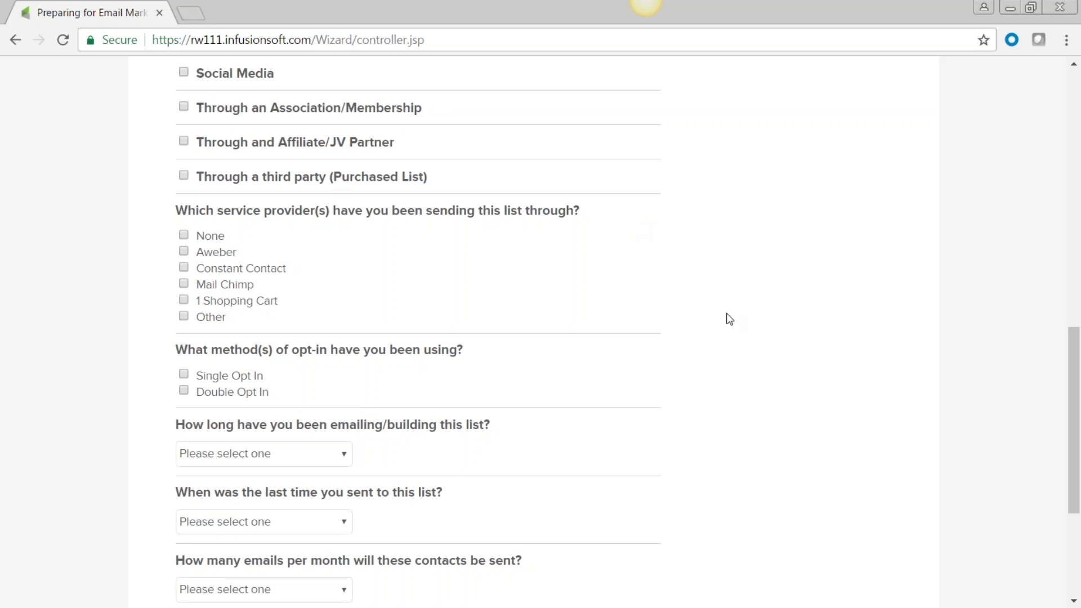
# Step: Select Mail Chimp as the provider and both Double and Single Opt In methods
pyautogui.scroll(3, 729, 319)
pyautogui.scroll(-6, 729, 319)
pyautogui.scroll(3, 579, 324)
pyautogui.click(183, 284)
pyautogui.scroll(-3, 427, 377)
pyautogui.click(184, 221)
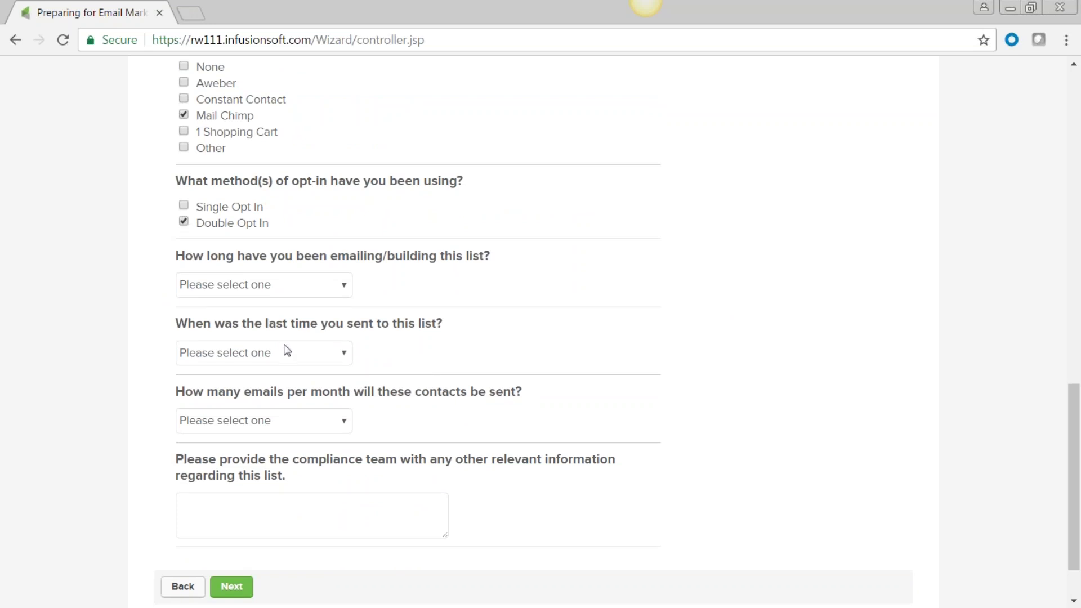
pyautogui.click(184, 205)
# Step: Set 2-3 Years, last send 1-3 Months, 1-5 Emails monthly, note 'Current list', and submit
pyautogui.click(344, 286)
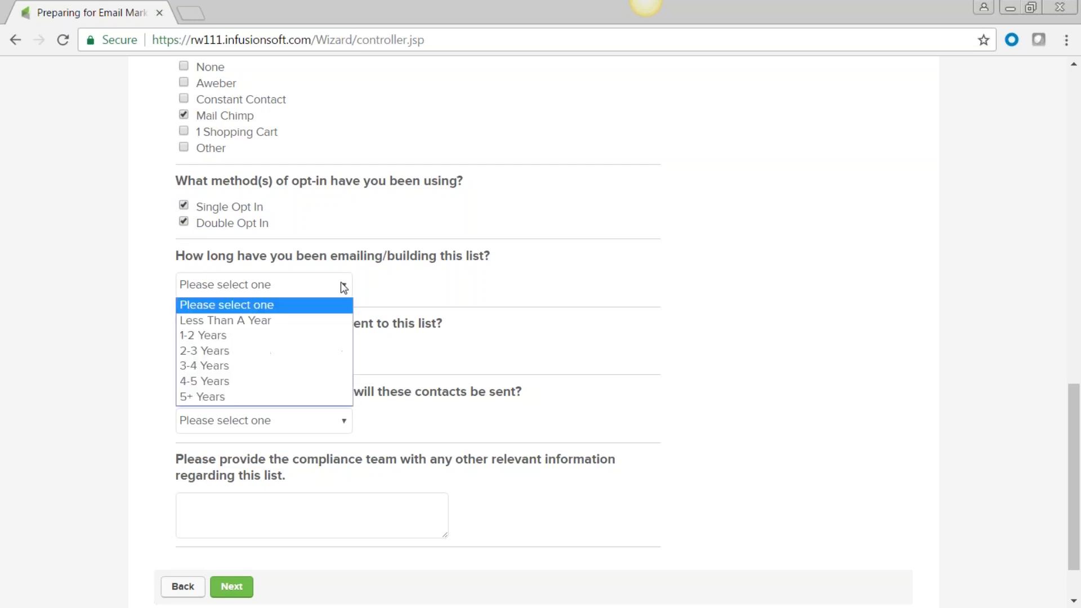
pyautogui.click(314, 350)
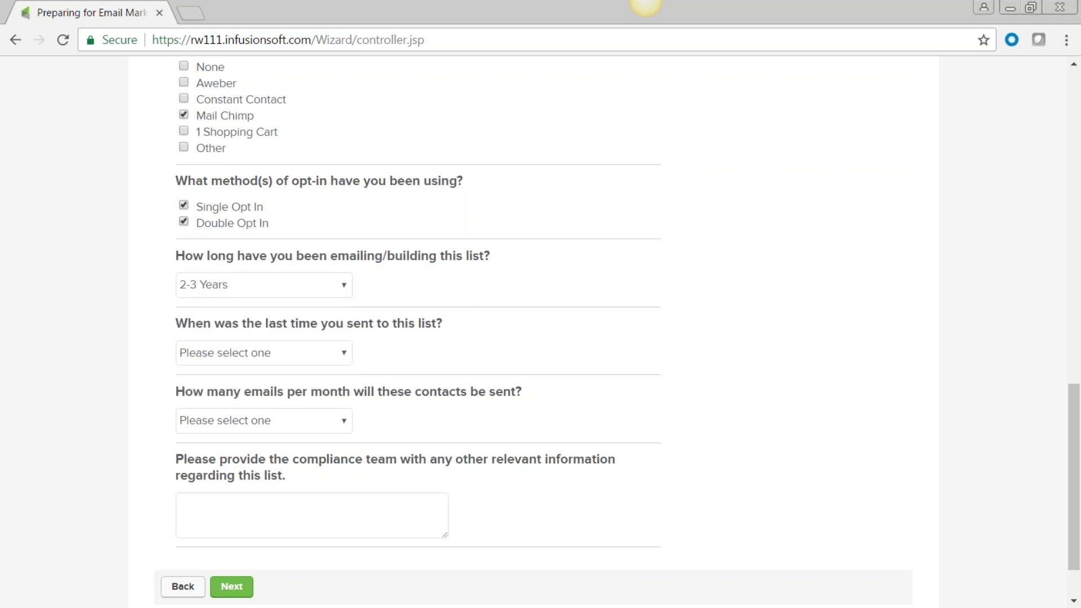
pyautogui.click(345, 353)
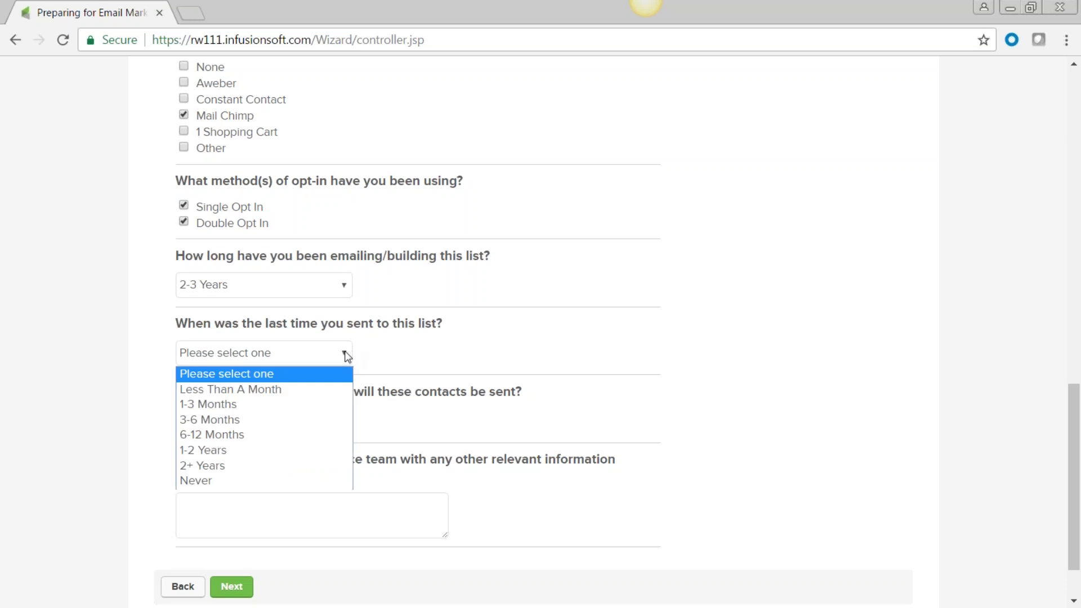
pyautogui.click(320, 408)
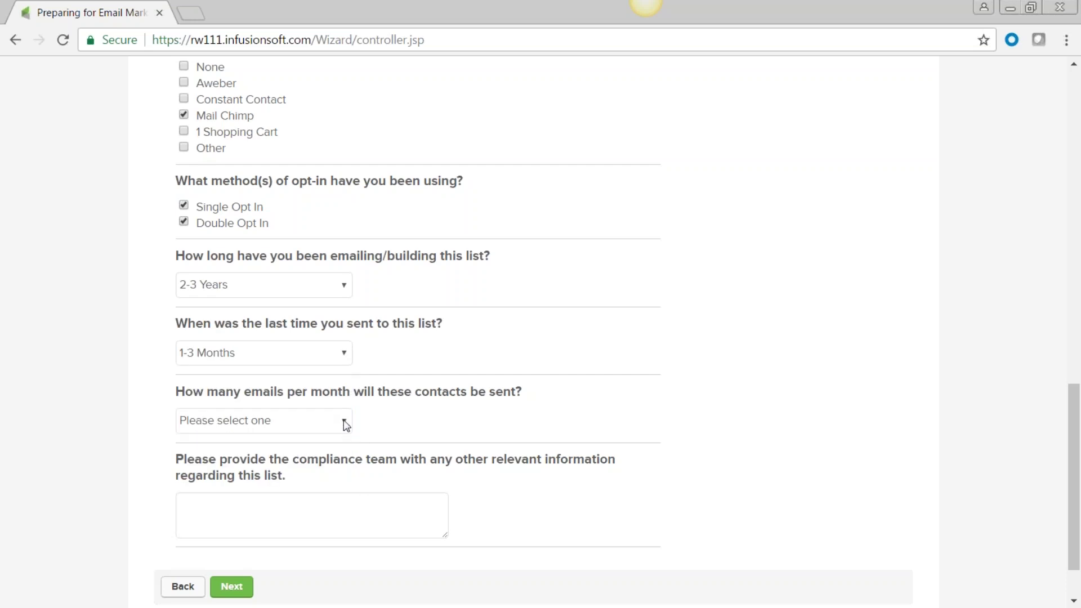
pyautogui.click(346, 425)
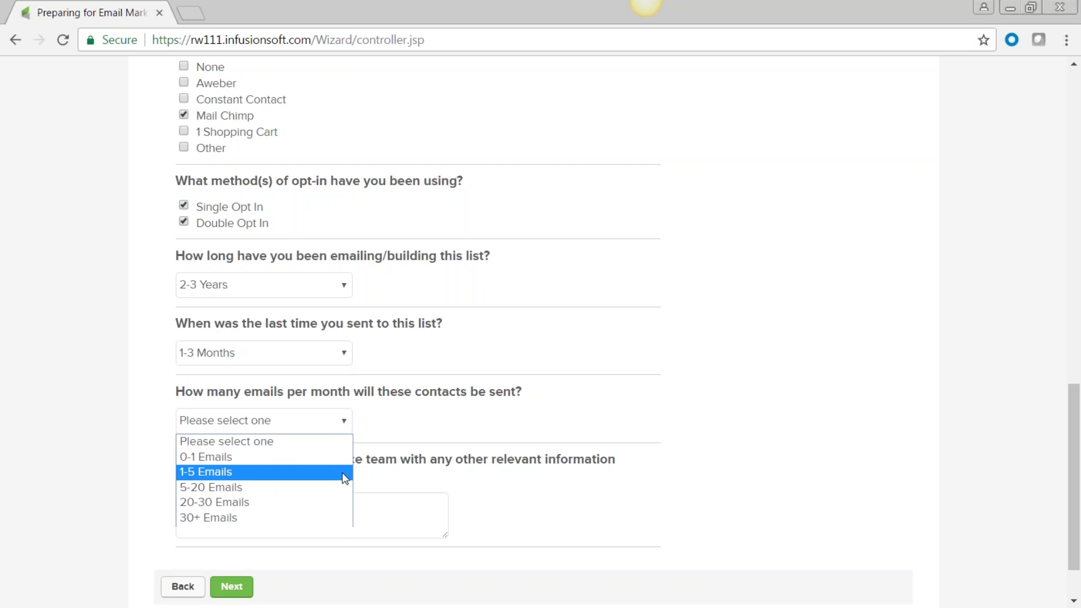
pyautogui.click(299, 473)
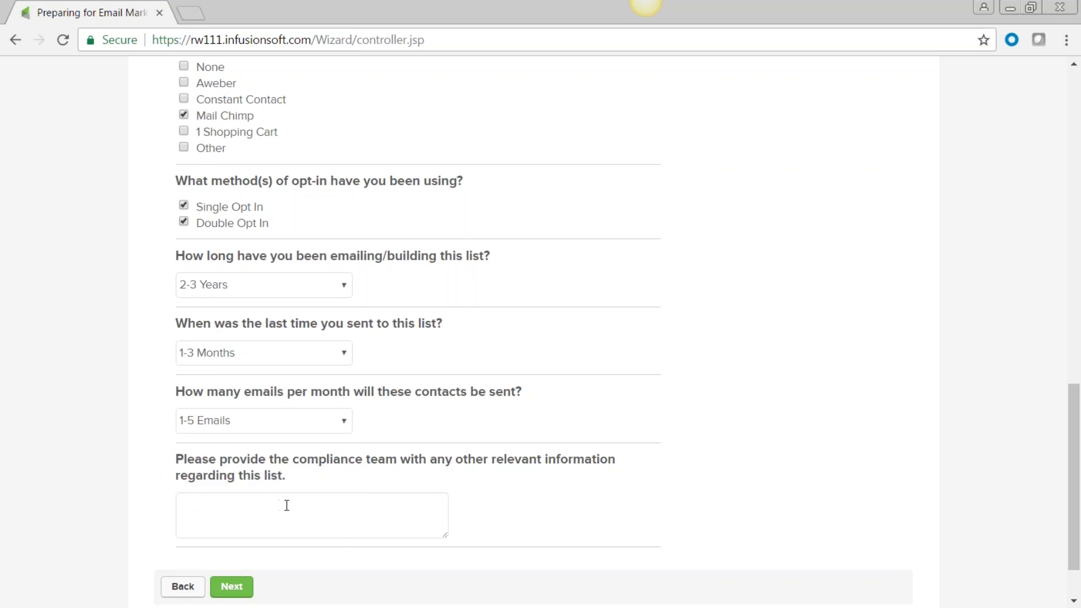
pyautogui.scroll(-2, 302, 499)
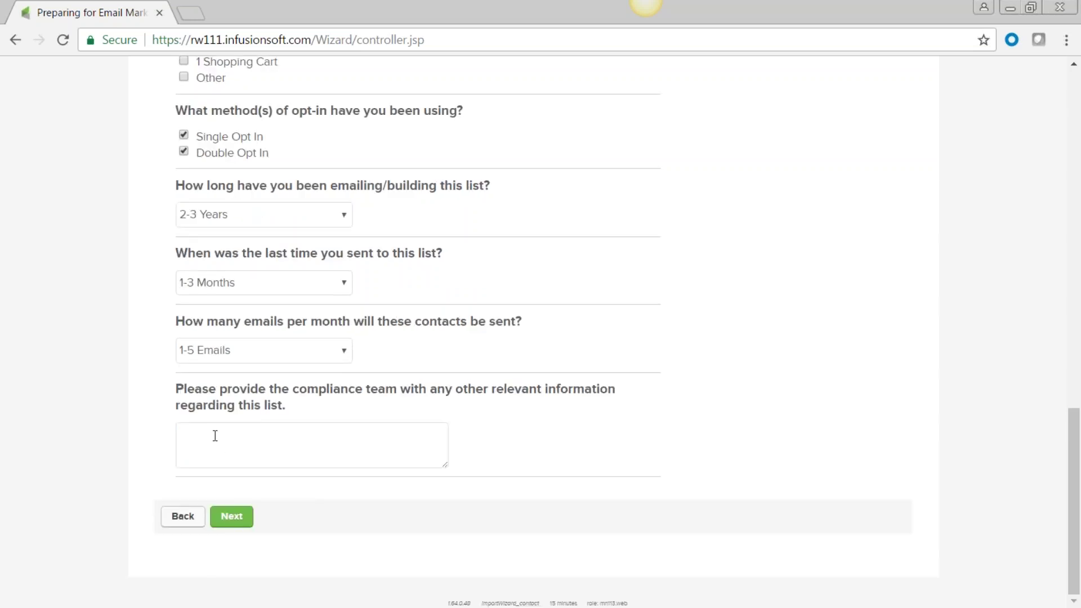
pyautogui.write('Current list')
pyautogui.click(233, 518)
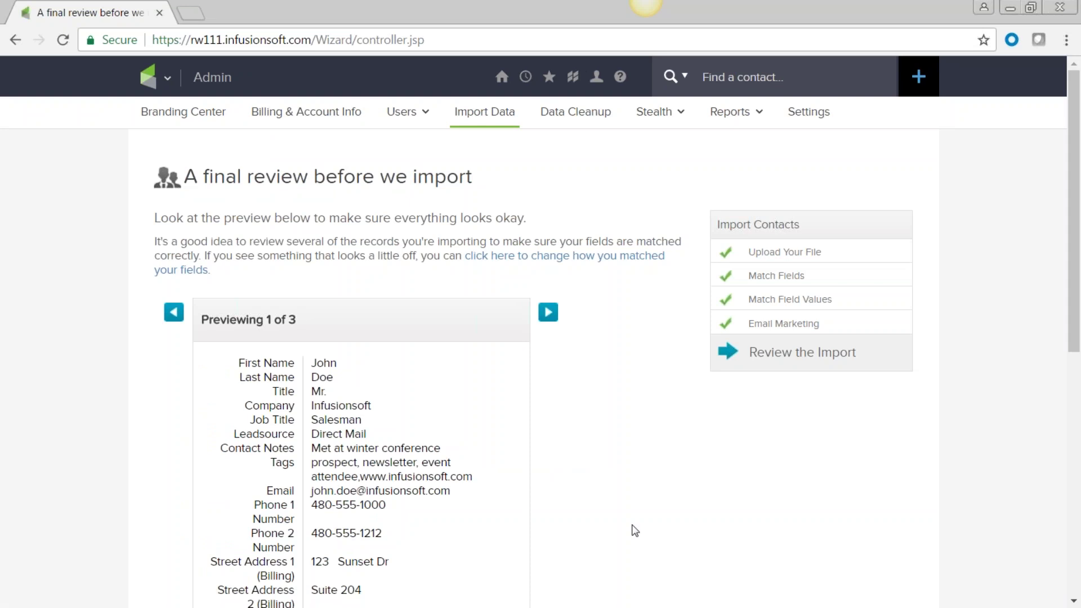
pyautogui.scroll(-5, 605, 523)
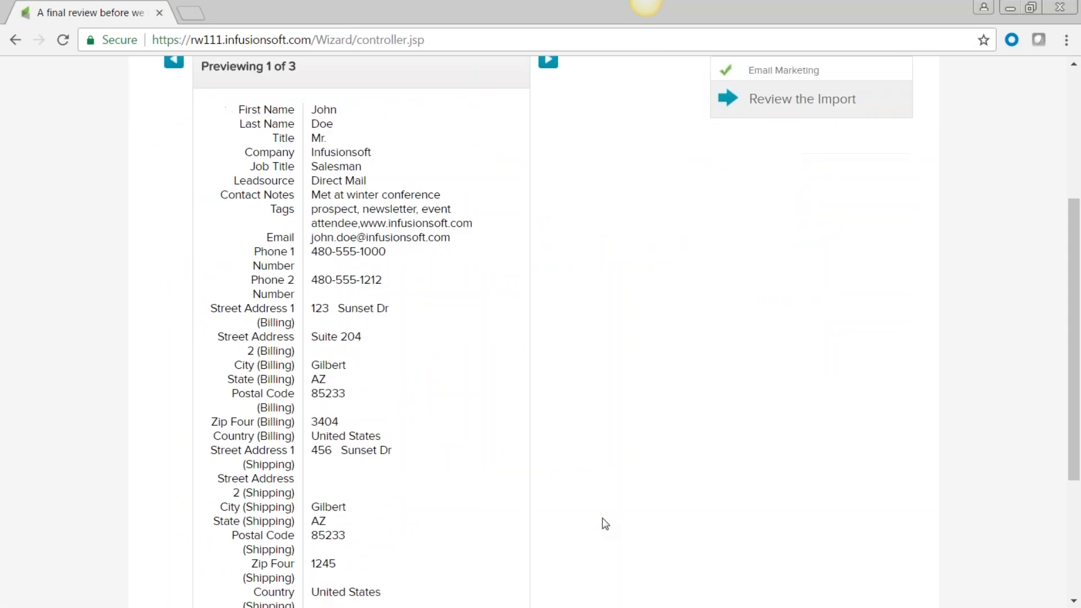
pyautogui.scroll(-2, 553, 514)
pyautogui.scroll(2, 554, 514)
pyautogui.moveTo(289, 195); pyautogui.dragTo(222, 195)
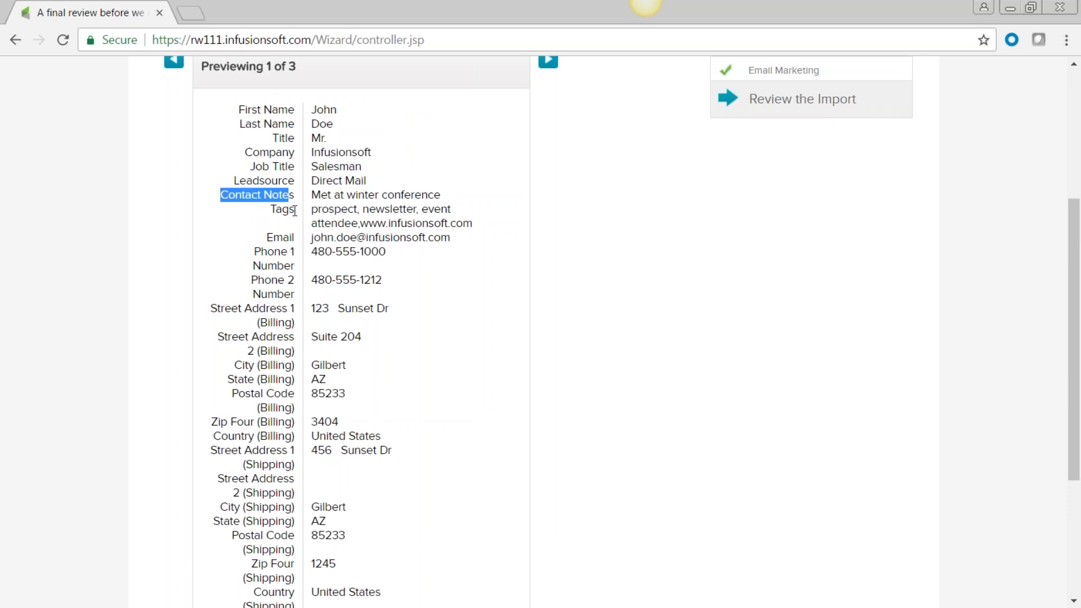
pyautogui.moveTo(295, 209); pyautogui.dragTo(272, 209)
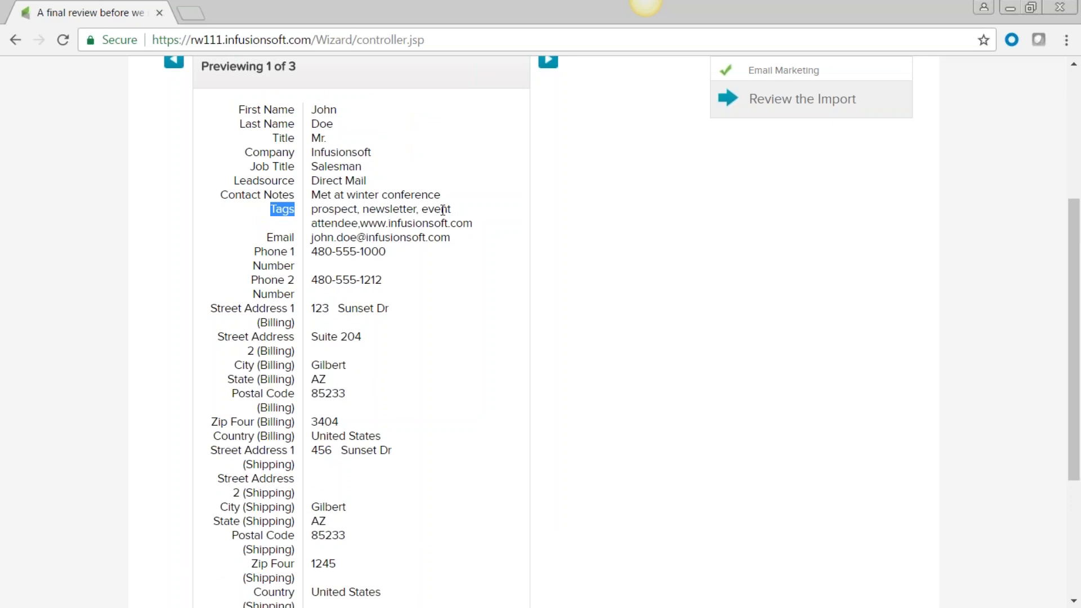
pyautogui.scroll(-4, 410, 345)
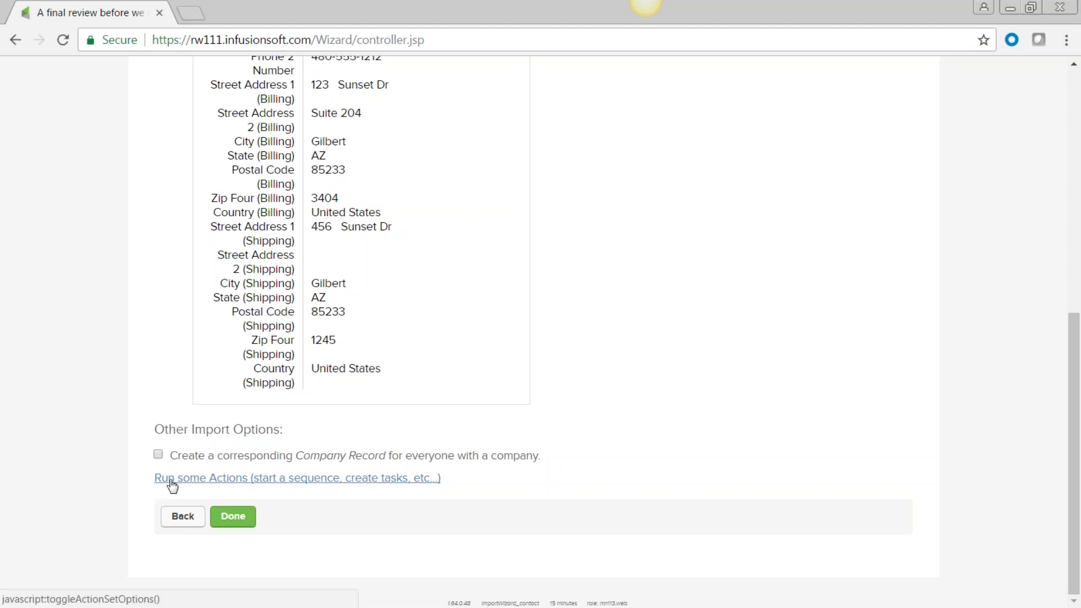
# Step: Add an Apply/Remove tag action under Run some Actions for the import
pyautogui.click(203, 488)
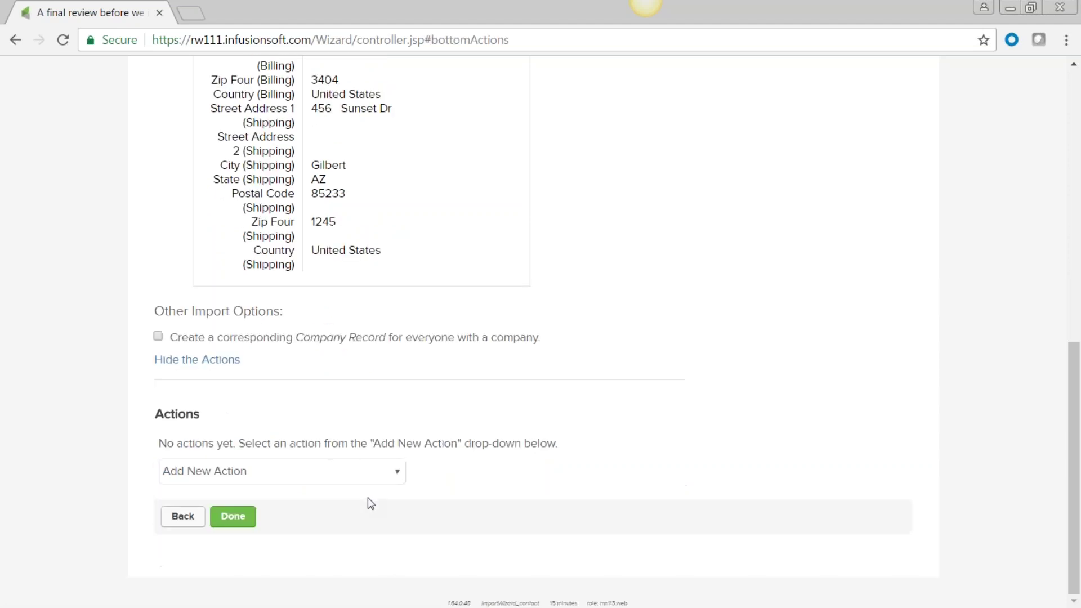
pyautogui.click(398, 473)
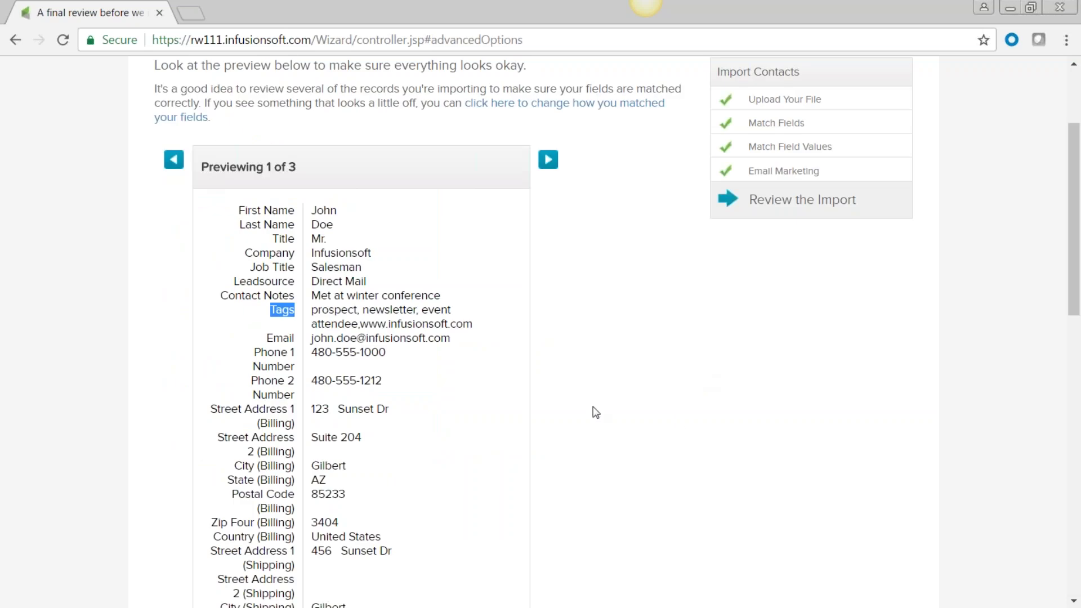
pyautogui.scroll(-10, 595, 413)
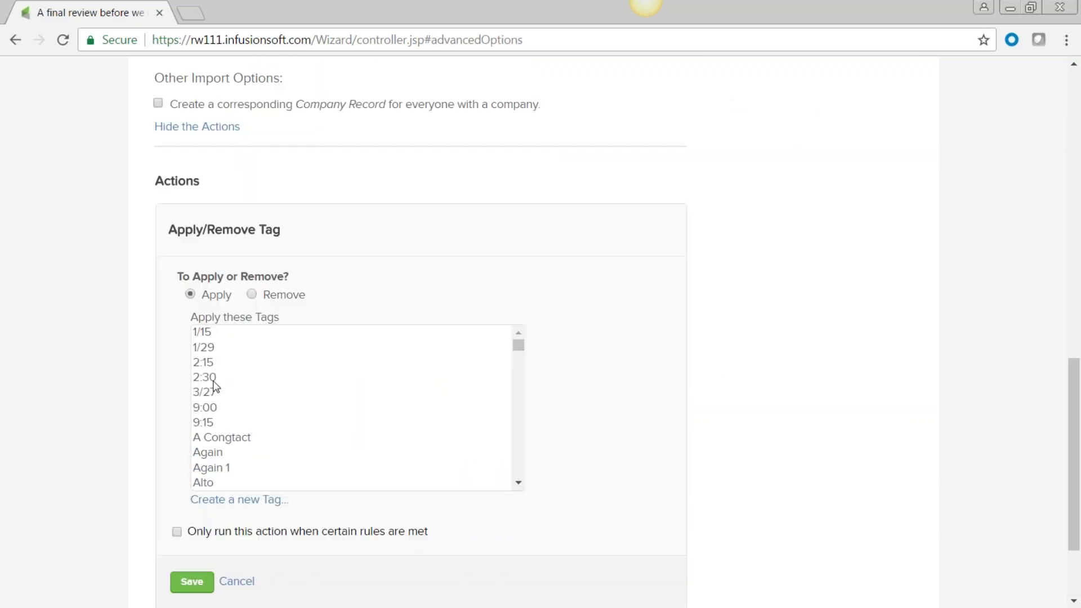
# Step: Create the '4/11/2017 list' tag in Prospect Tags, save the apply-tag action and run the import
pyautogui.click(230, 501)
pyautogui.scroll(-4, 290, 304)
pyautogui.click(287, 309)
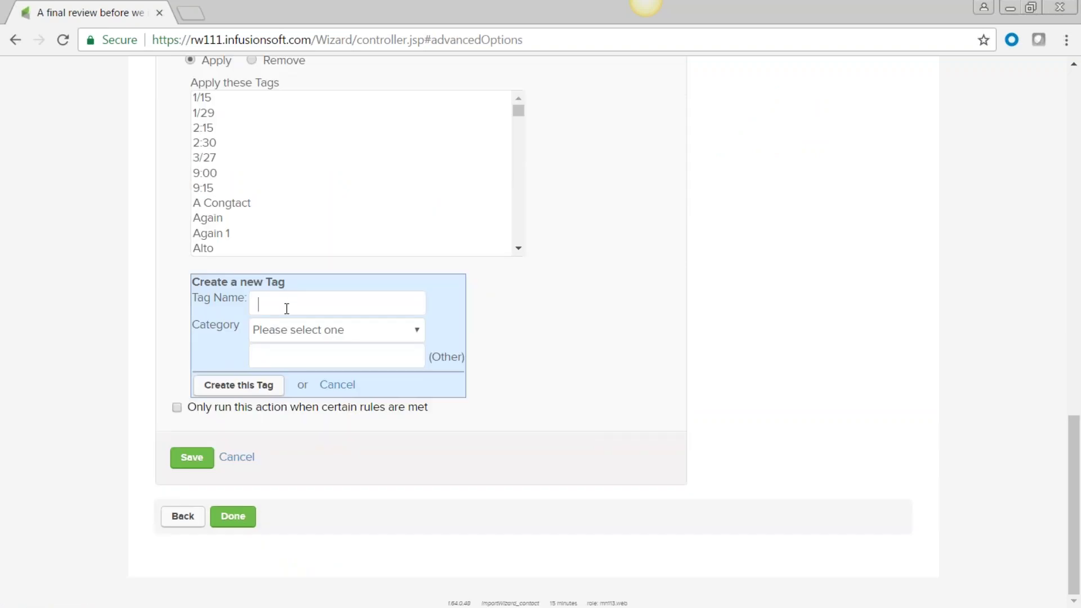
pyautogui.write('4/11/2017 list')
pyautogui.click(419, 331)
pyautogui.moveTo(413, 183); pyautogui.dragTo(405, 281)
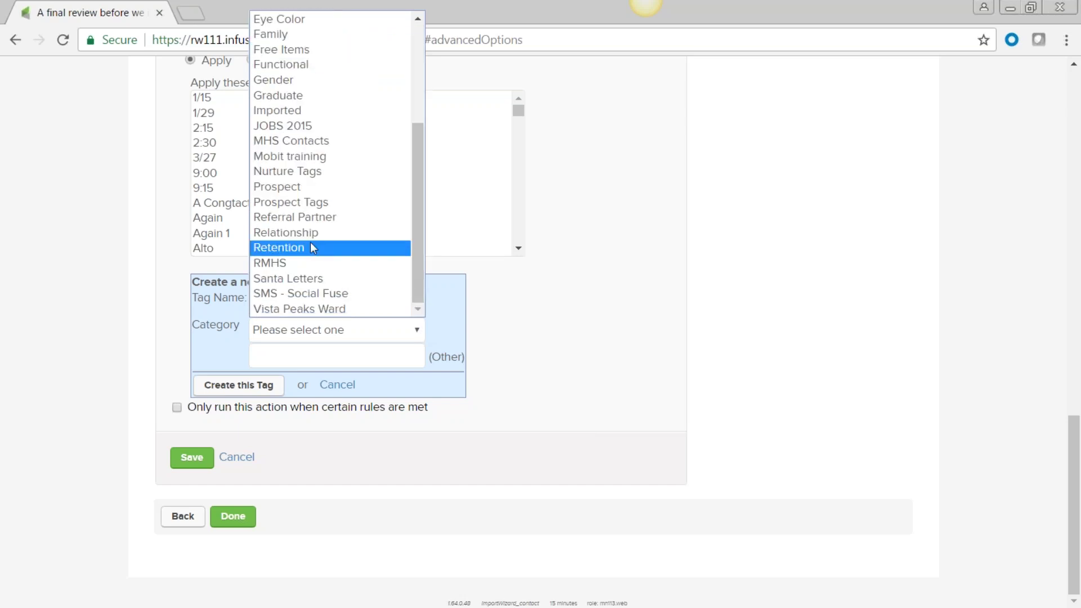
pyautogui.click(277, 203)
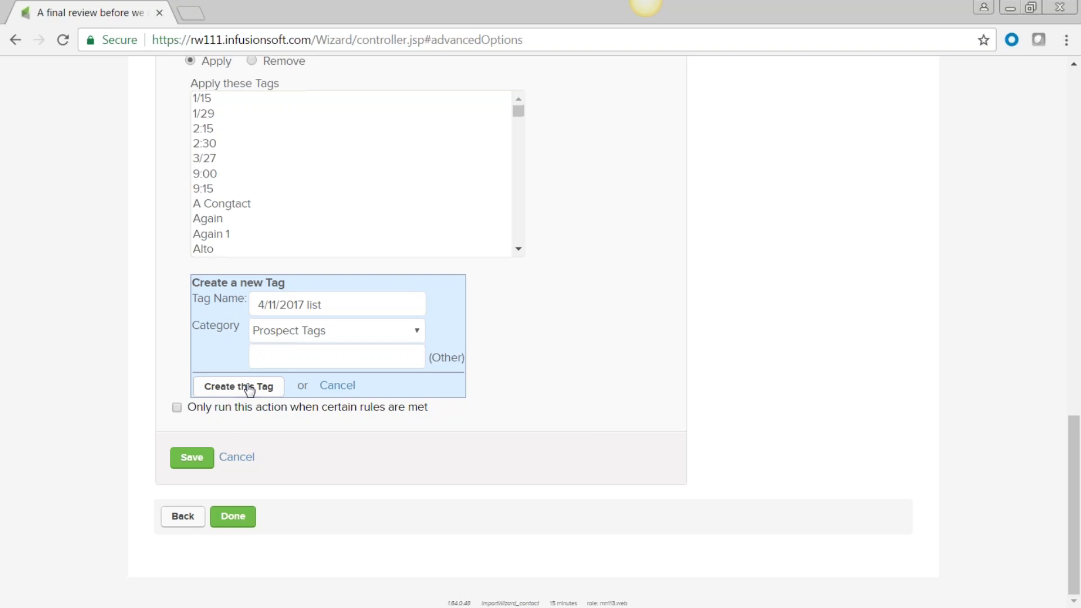
pyautogui.click(248, 387)
pyautogui.click(191, 457)
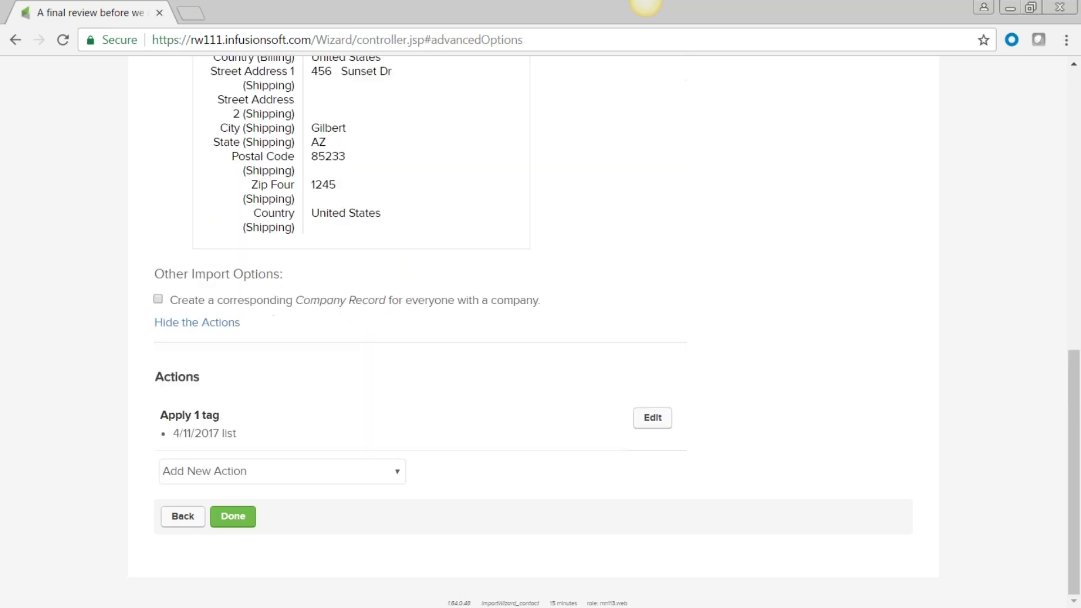
pyautogui.click(235, 521)
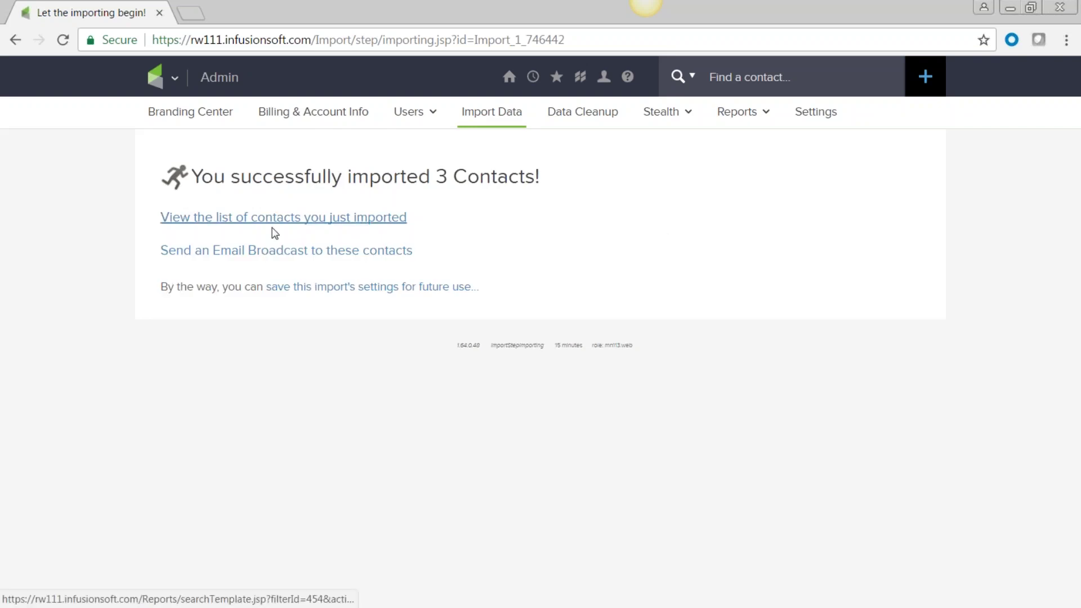
# Step: View the 3 imported contacts, then return to Admin > Import Data
pyautogui.click(358, 224)
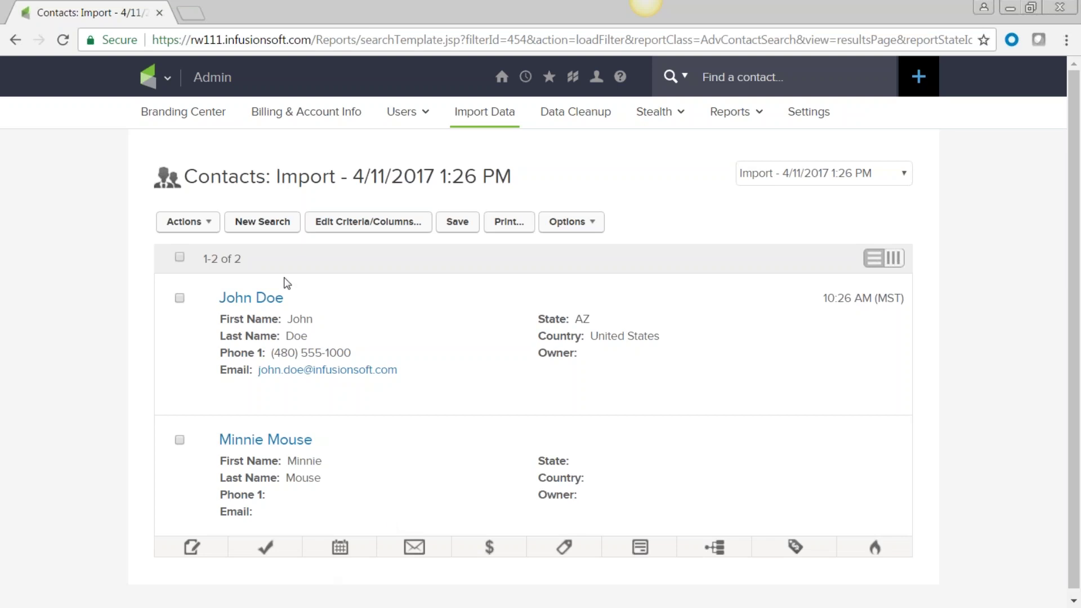
pyautogui.click(169, 79)
pyautogui.click(699, 216)
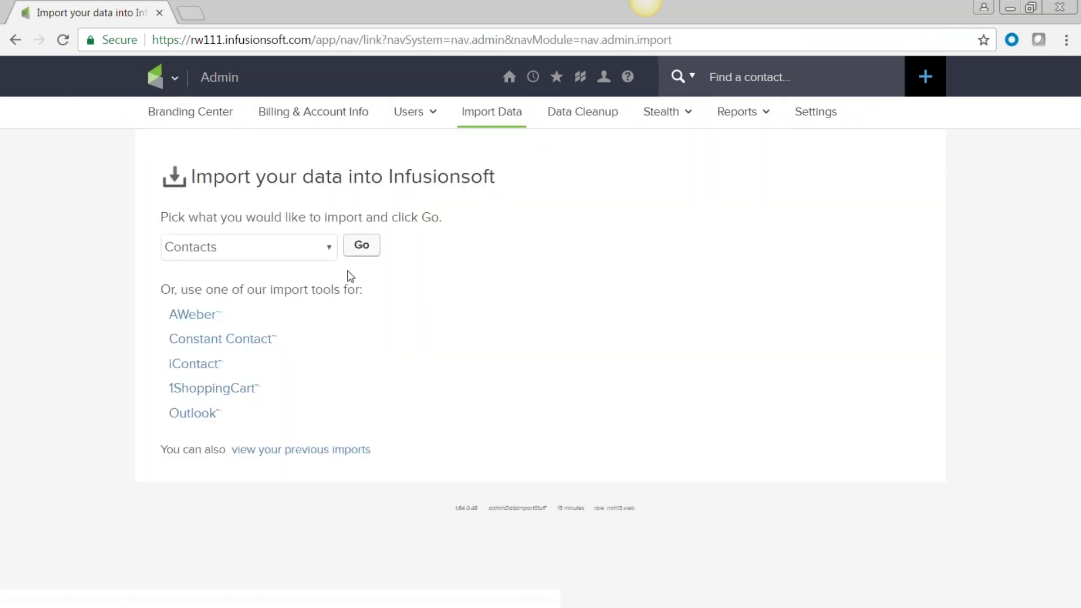
# Step: Start a new contacts import from People sample file.csv and reach the field matching step
pyautogui.click(362, 245)
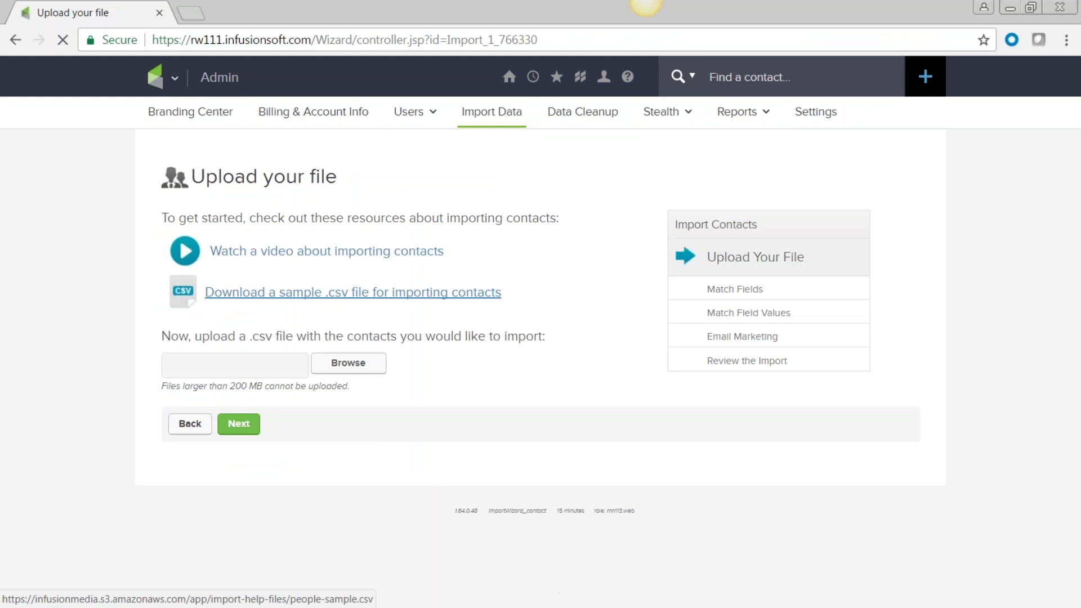
pyautogui.click(349, 365)
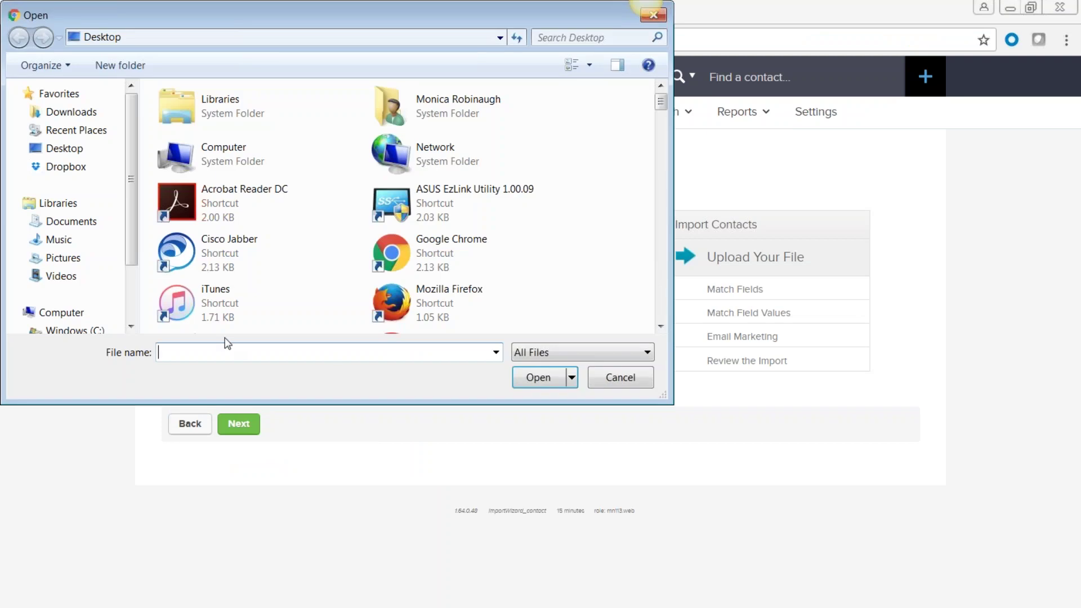
pyautogui.write('peo')
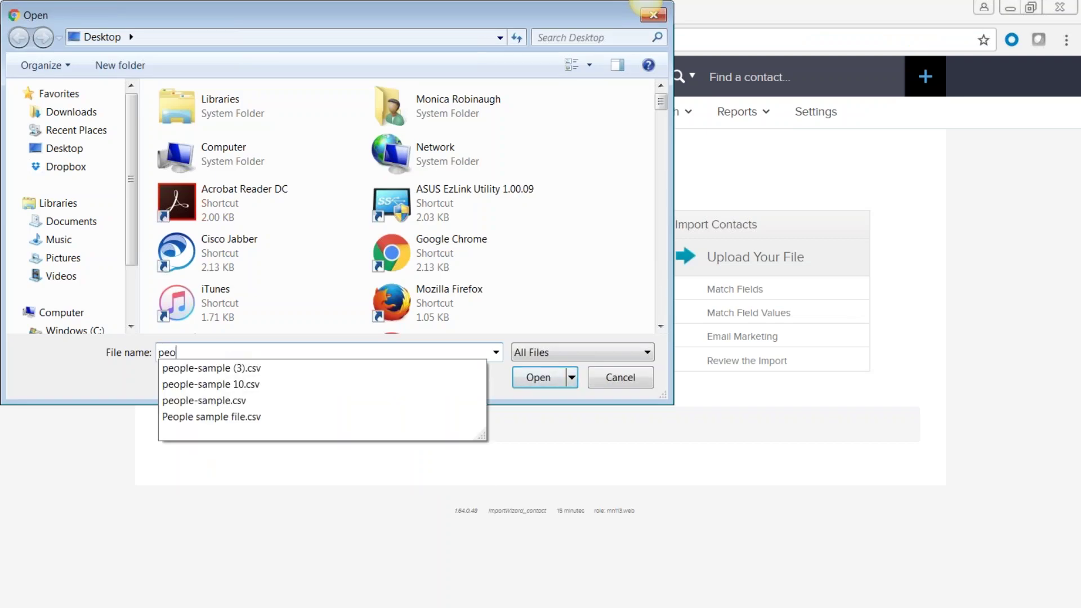
pyautogui.click(189, 417)
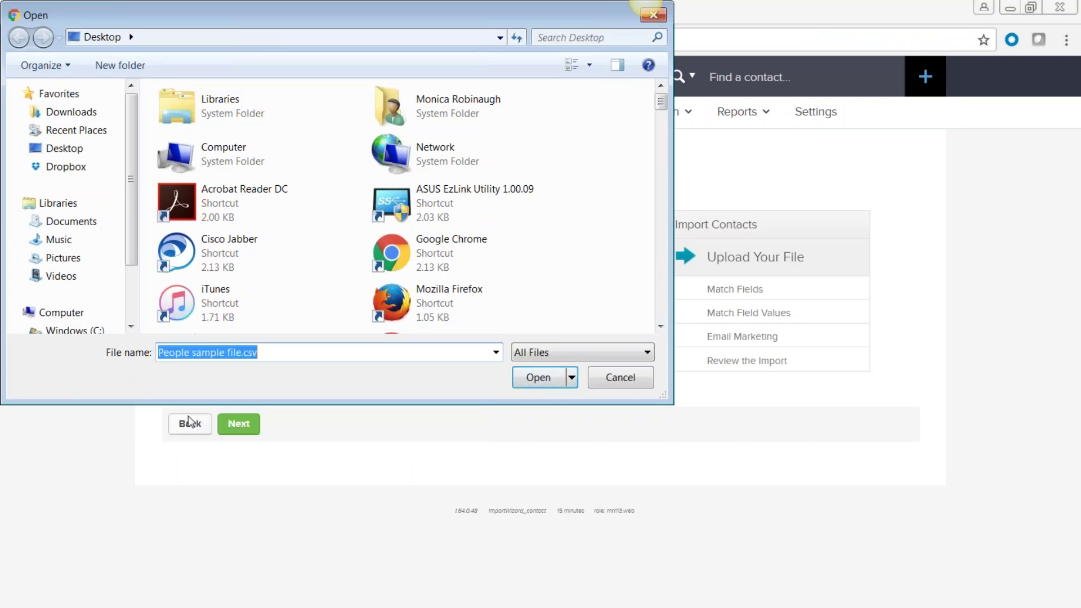
pyautogui.click(537, 376)
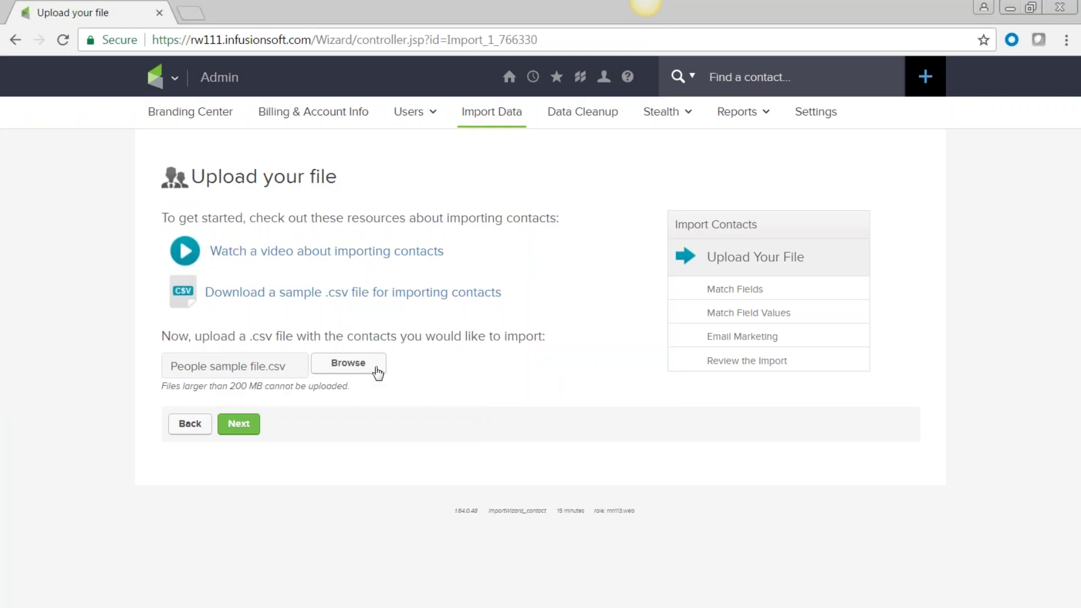
pyautogui.click(248, 427)
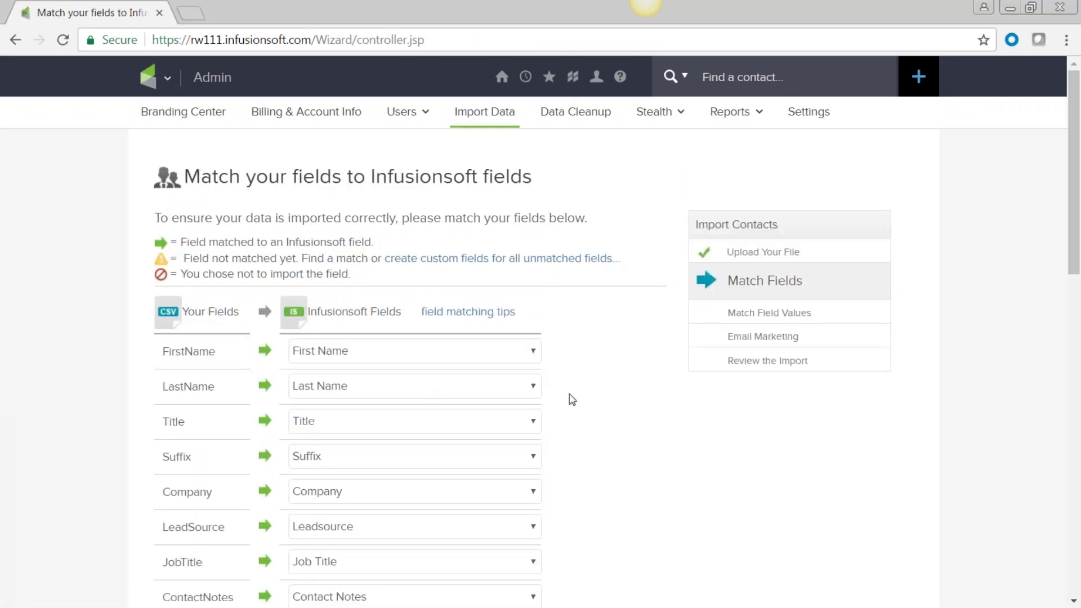
# Step: Map the Website column to Facebook, leaving FirstName through Email mapped
pyautogui.click(532, 352)
pyautogui.scroll(-1, 513, 293)
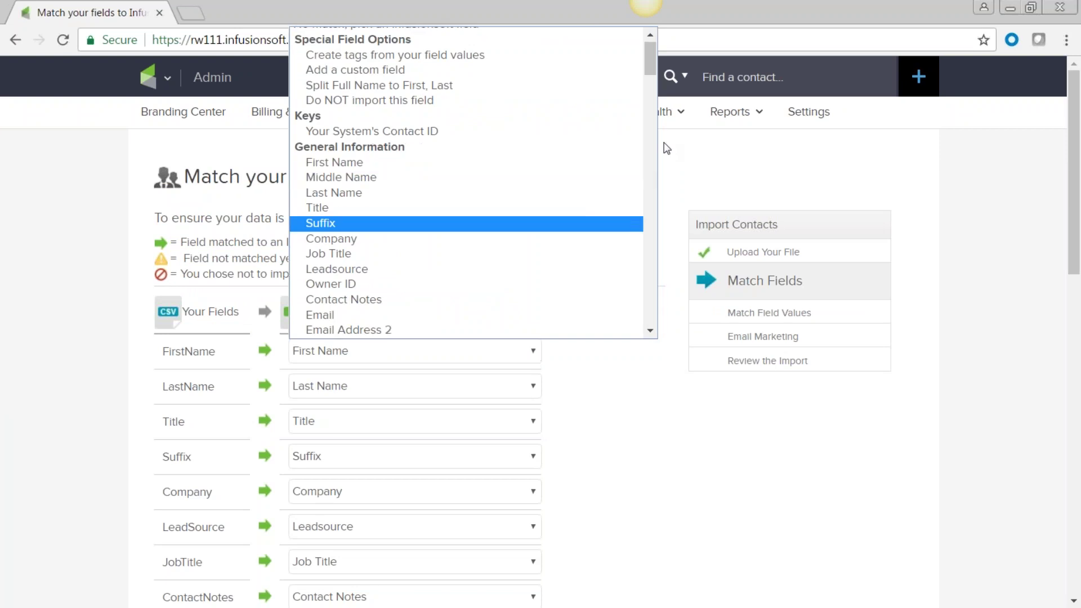
pyautogui.scroll(-3, 498, 282)
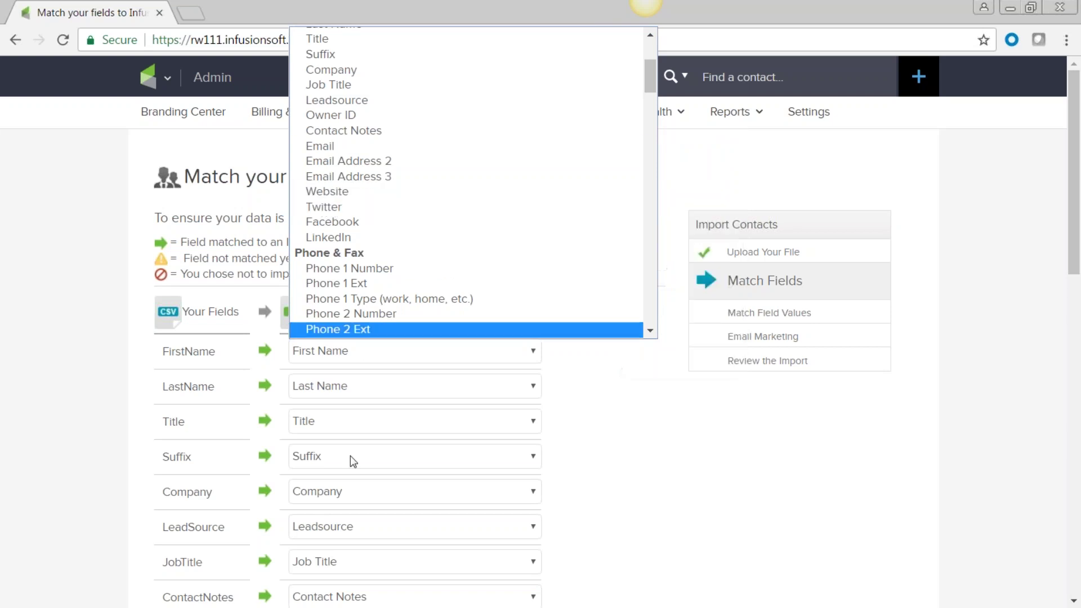
pyautogui.scroll(-5, 401, 505)
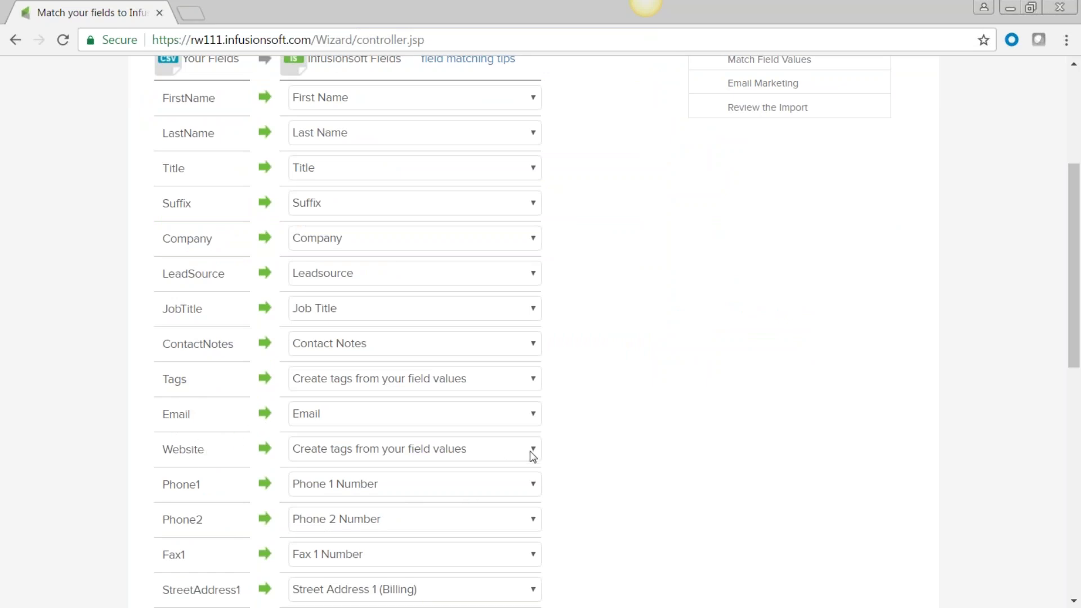
pyautogui.moveTo(205, 449); pyautogui.dragTo(125, 538)
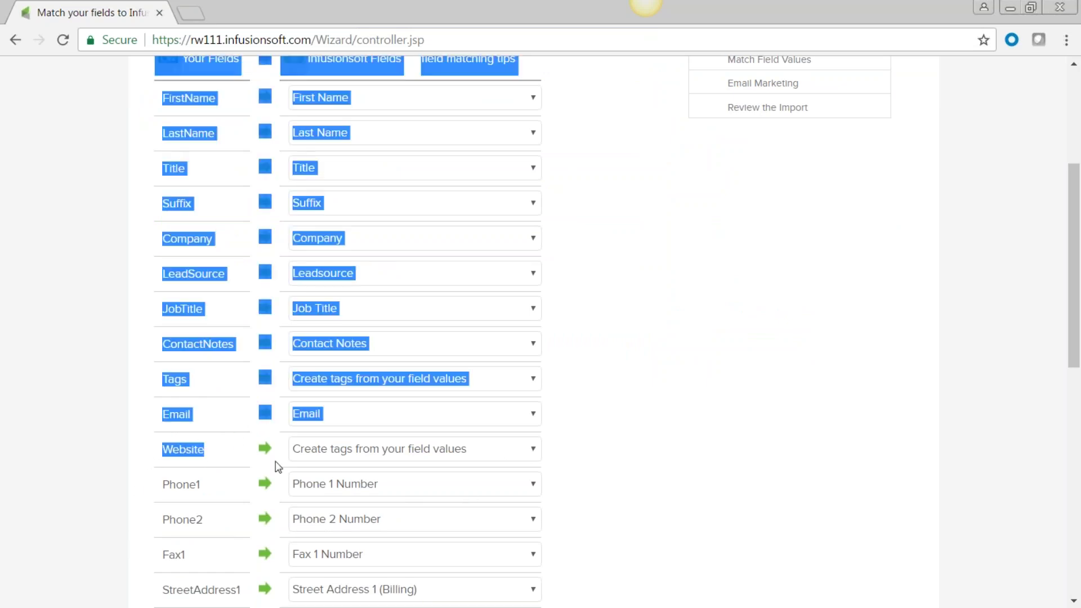
pyautogui.click(535, 449)
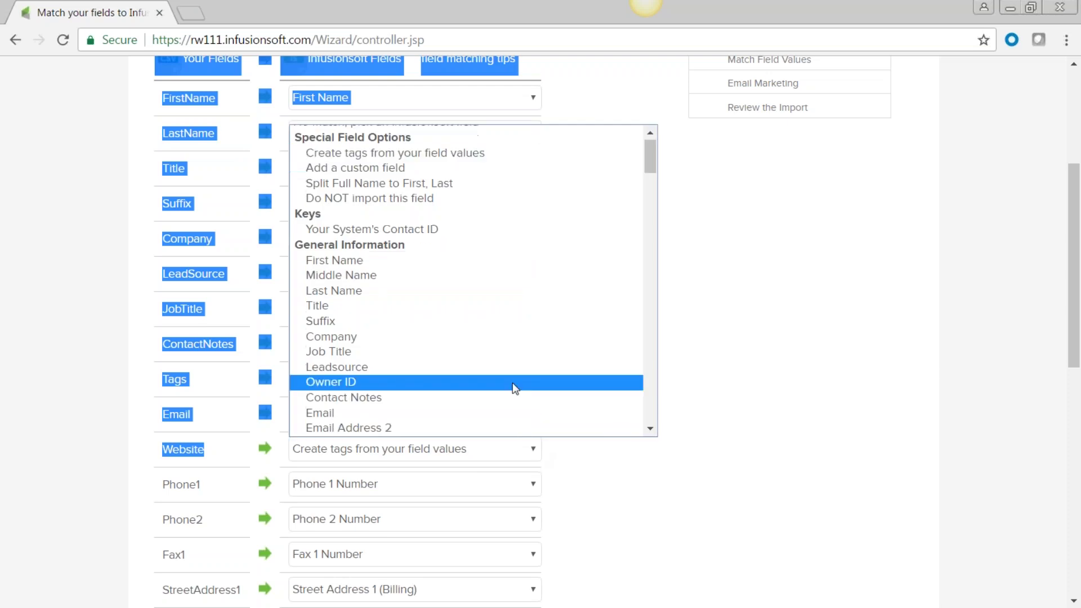
pyautogui.scroll(-6, 511, 377)
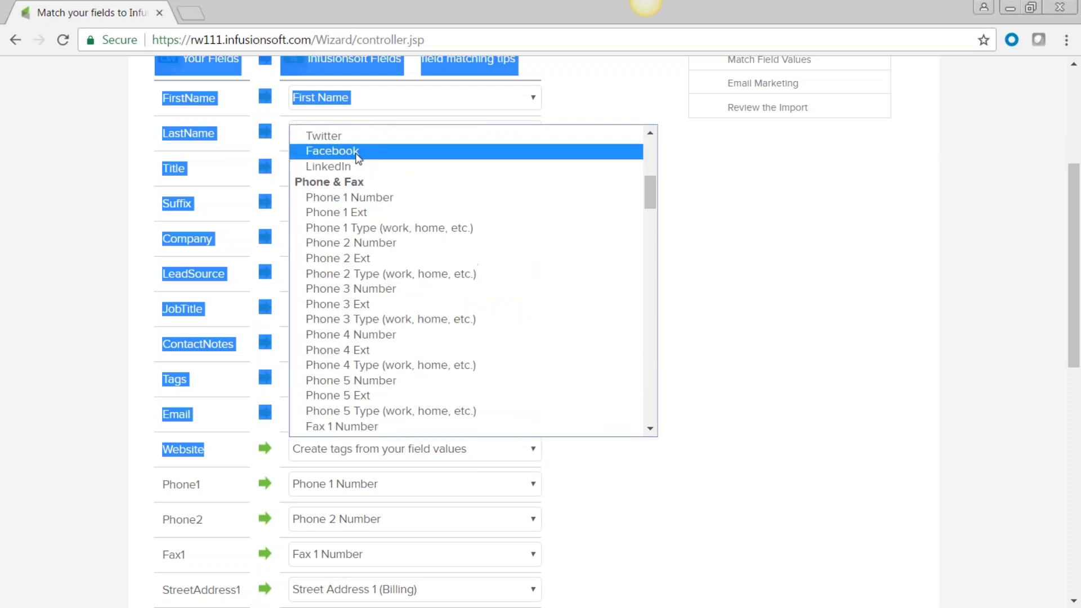
pyautogui.click(358, 157)
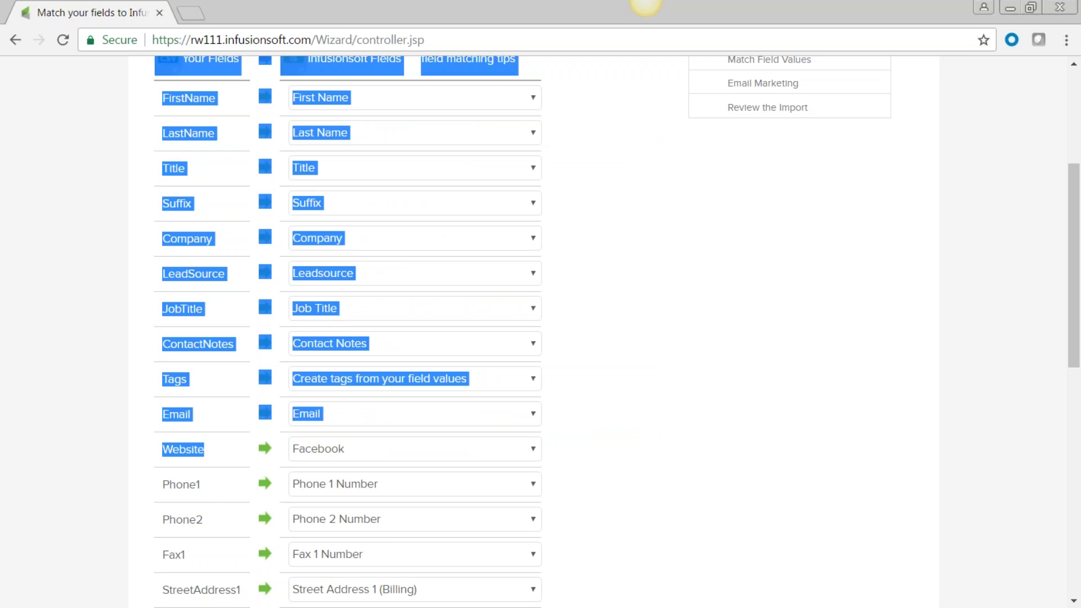
pyautogui.click(695, 294)
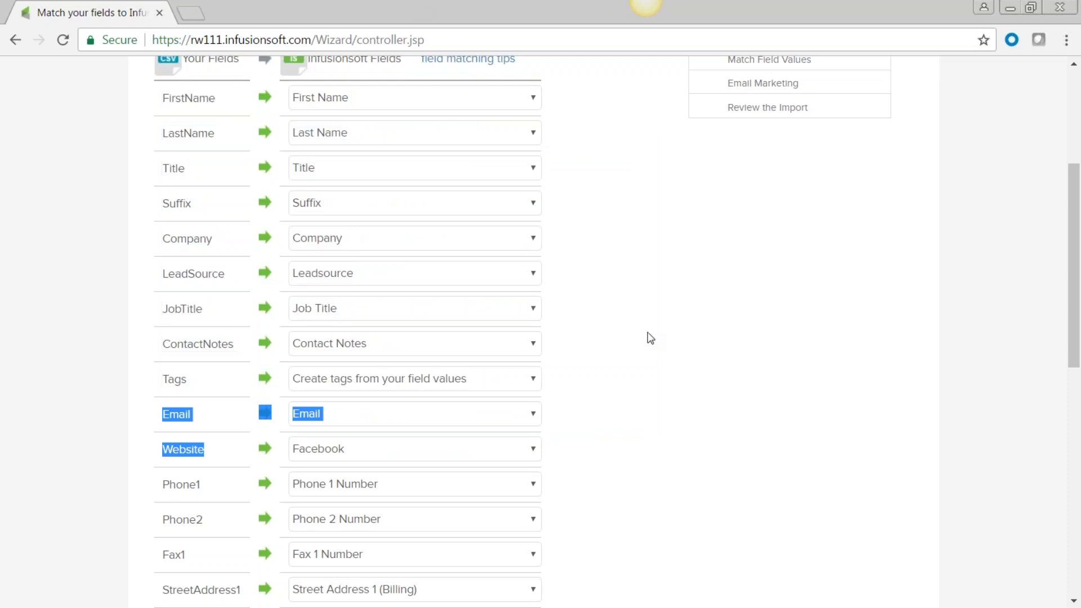
pyautogui.scroll(5, 647, 332)
pyautogui.click(168, 79)
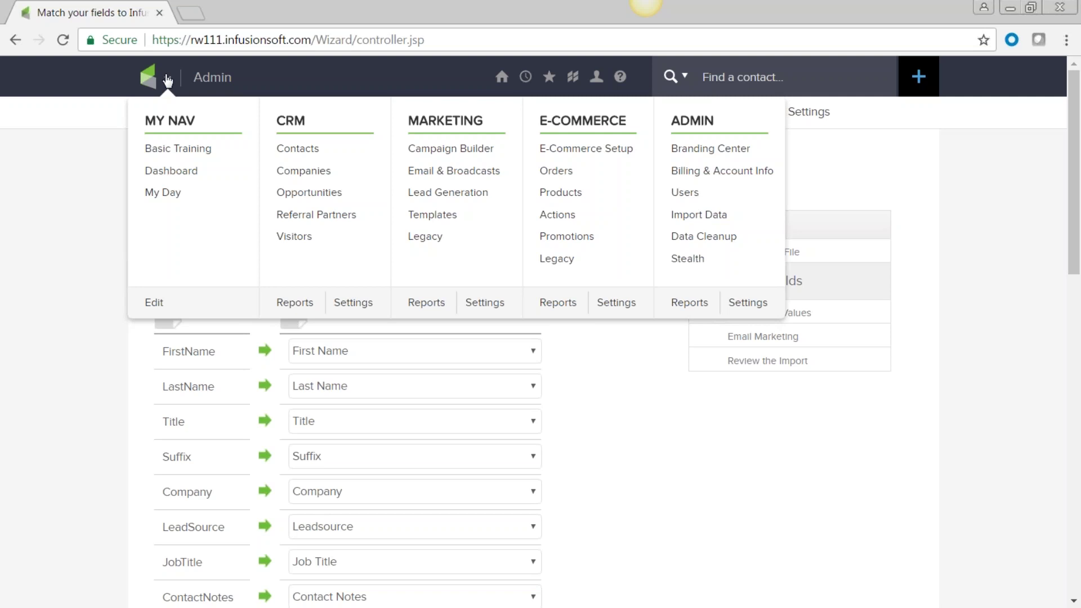
pyautogui.click(694, 216)
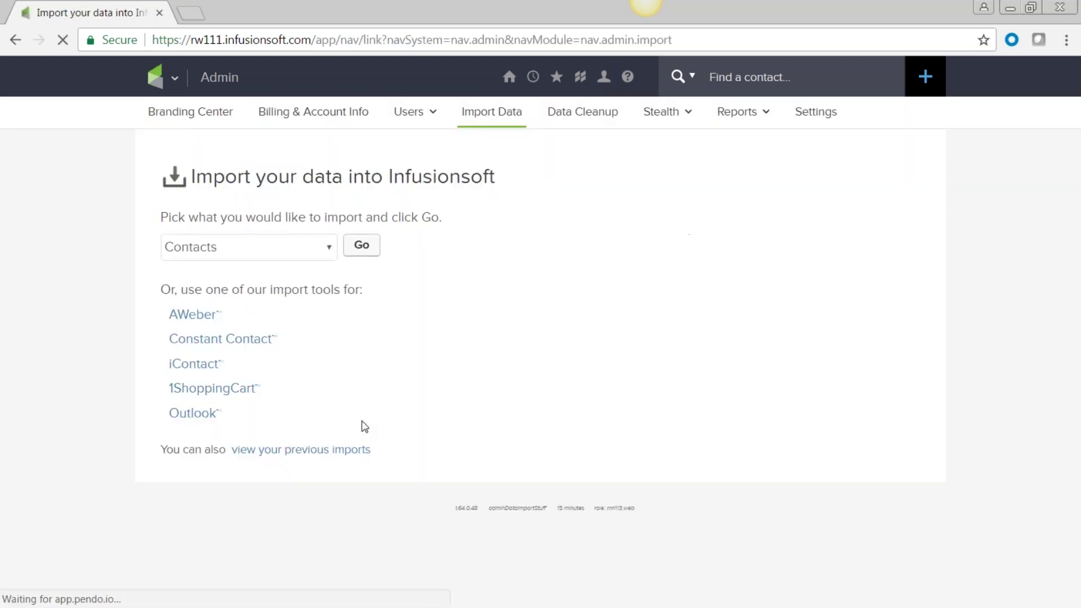
pyautogui.click(314, 450)
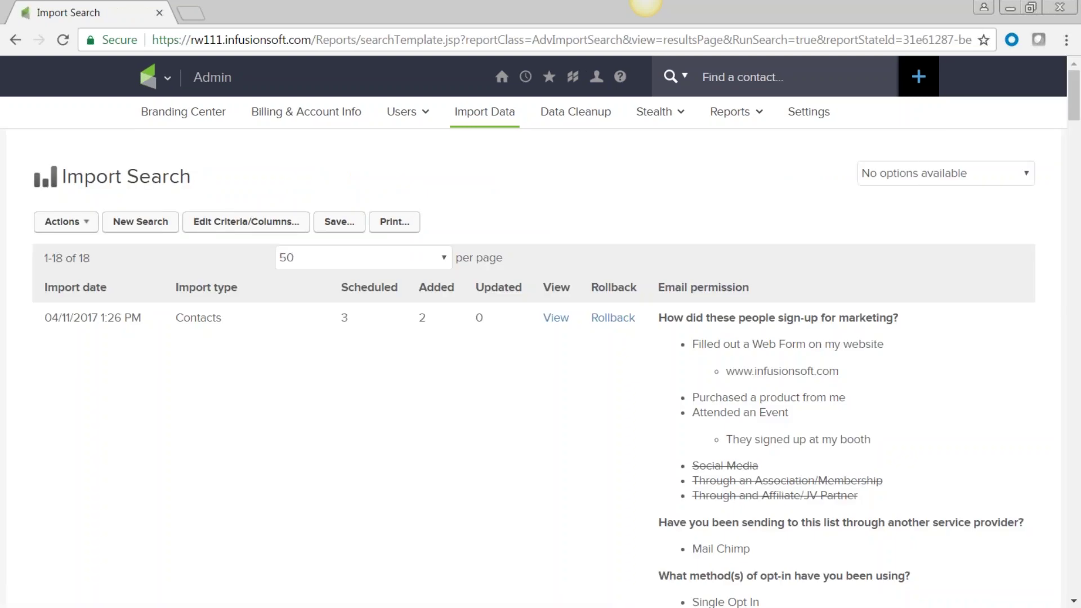
pyautogui.scroll(-3, 282, 418)
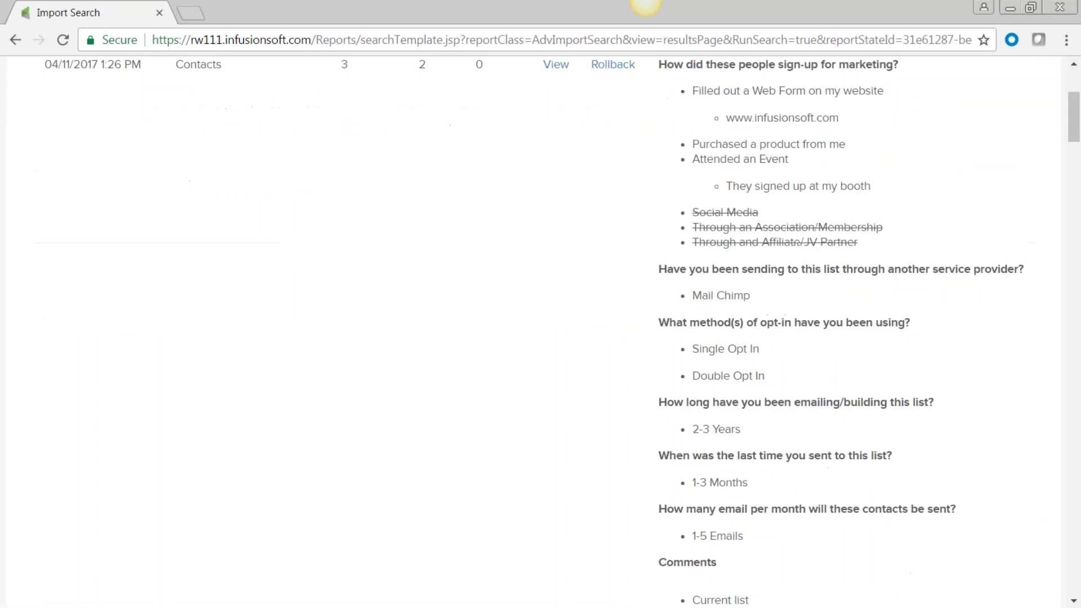
pyautogui.scroll(3, 281, 417)
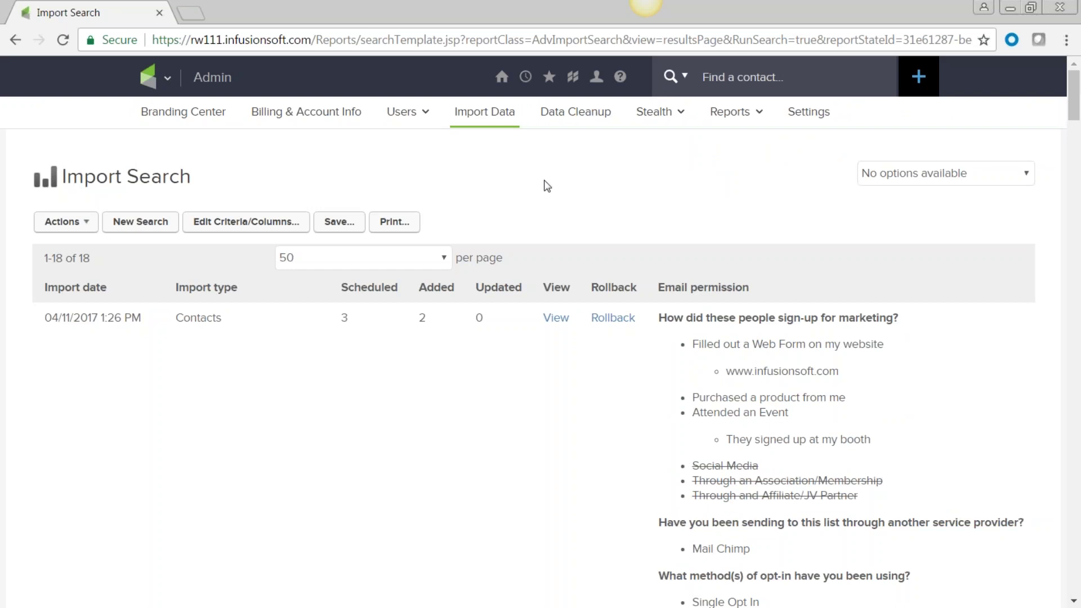
pyautogui.click(164, 77)
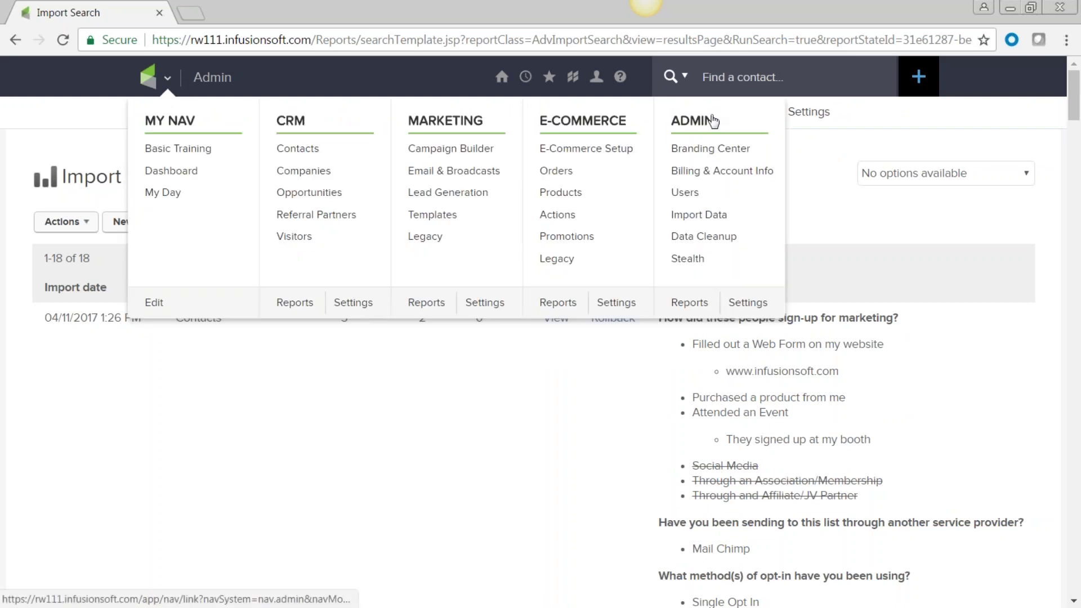
pyautogui.click(707, 218)
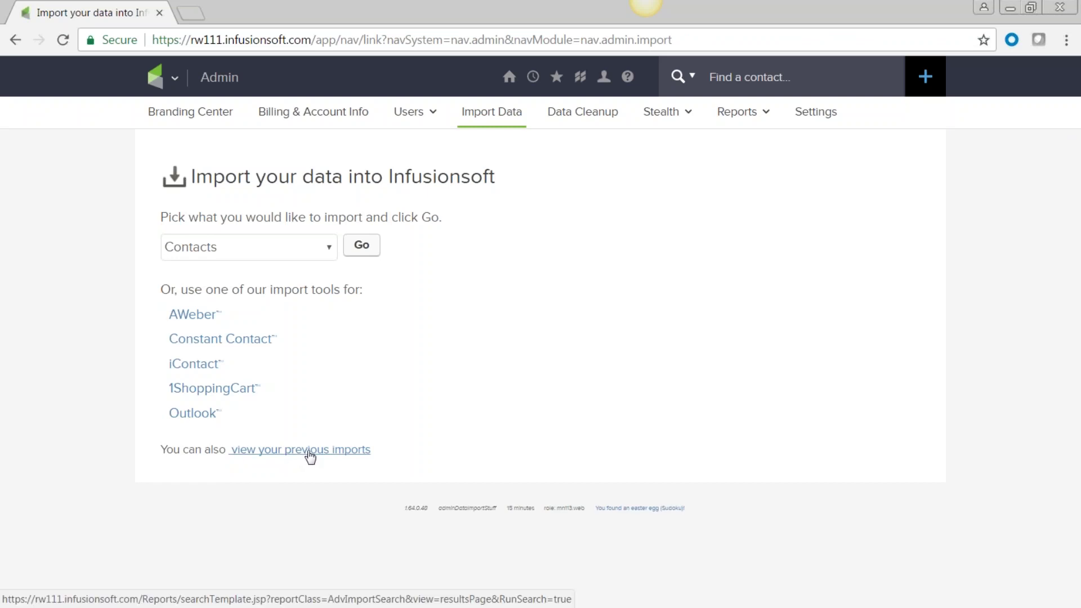
pyautogui.click(310, 451)
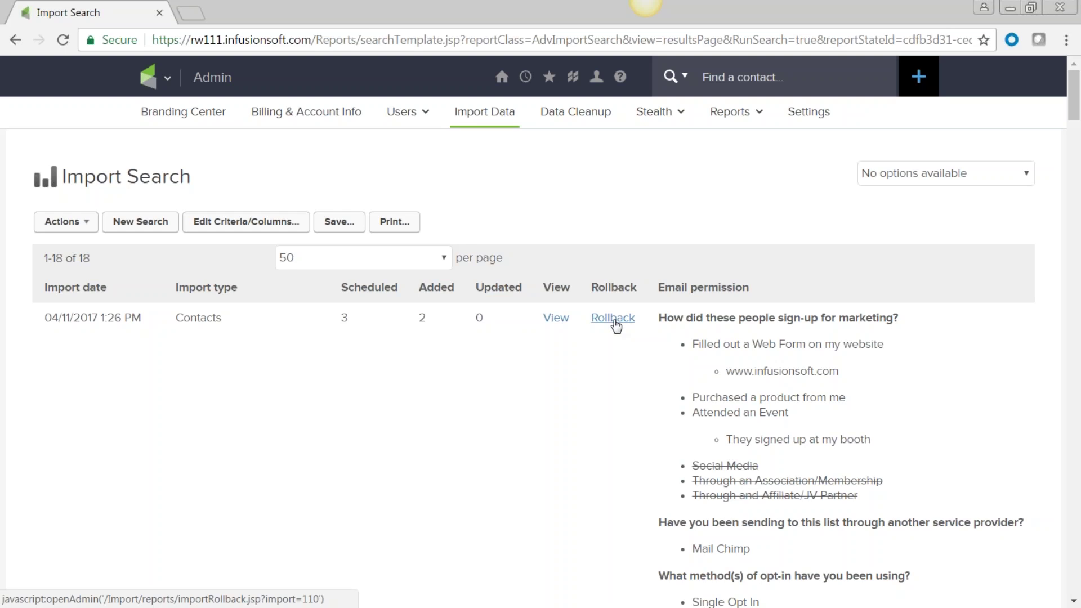
pyautogui.scroll(-9, 617, 325)
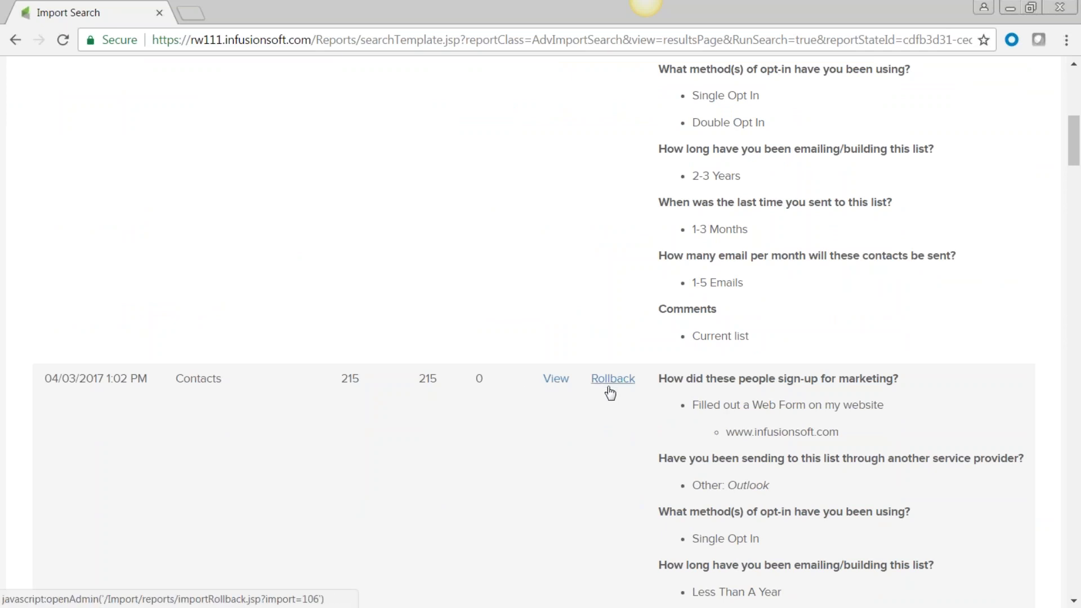
pyautogui.scroll(-5, 613, 389)
pyautogui.scroll(11, 608, 391)
pyautogui.scroll(1, 594, 391)
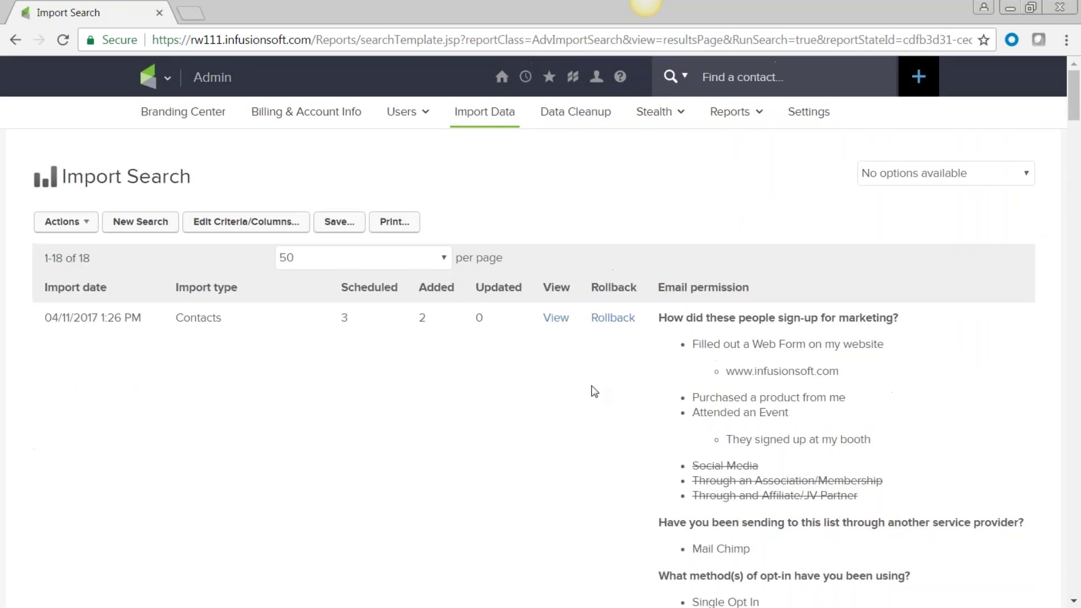
# Step: Review the 2 contacts from the 04/11/2017 import, then go to CRM contact search
pyautogui.click(558, 320)
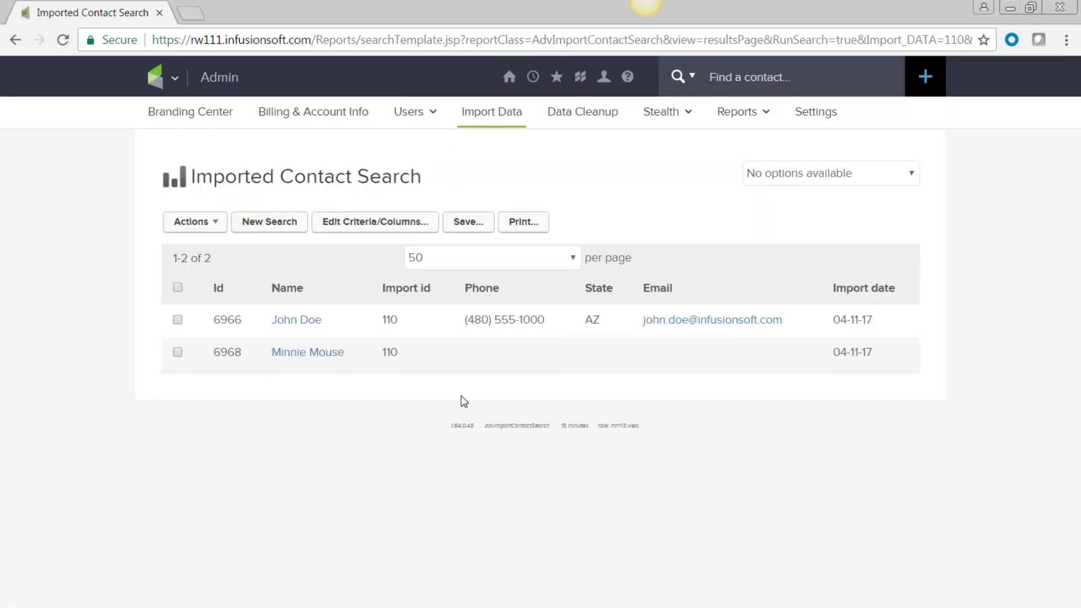
pyautogui.click(218, 225)
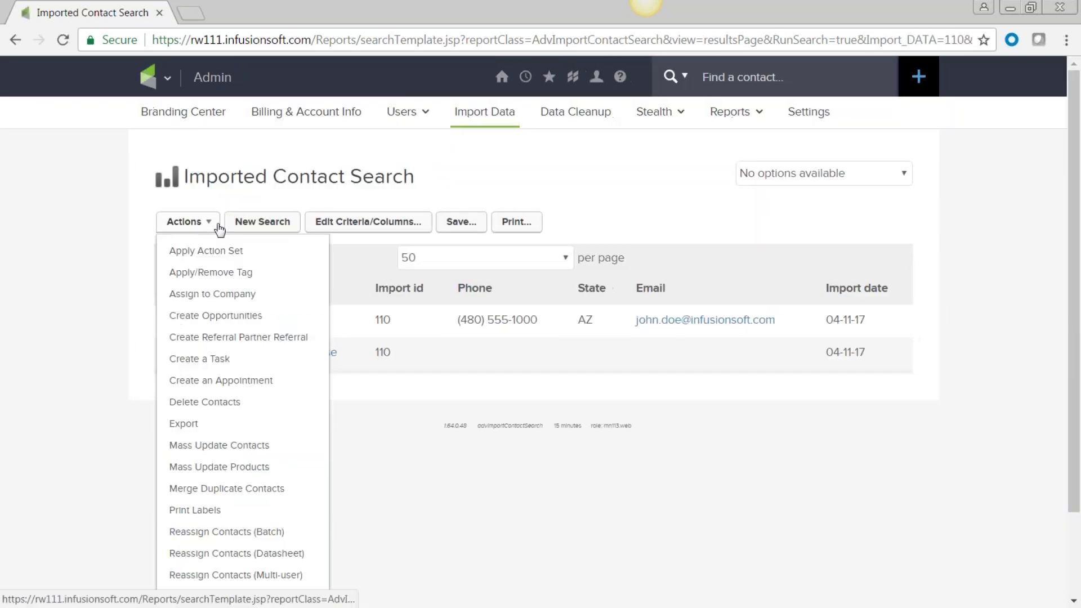
pyautogui.click(218, 225)
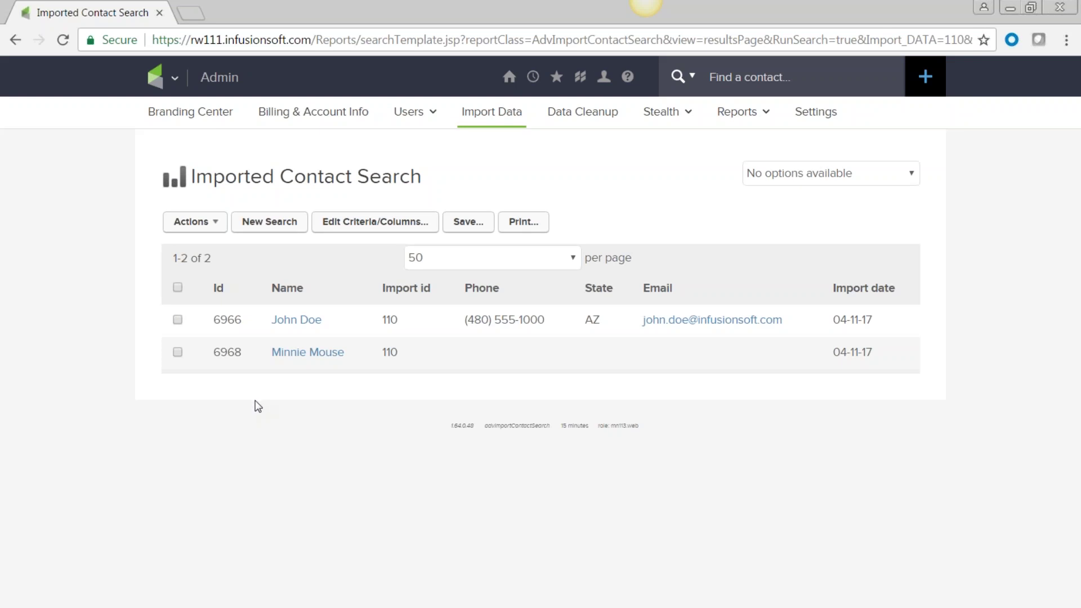
pyautogui.click(174, 79)
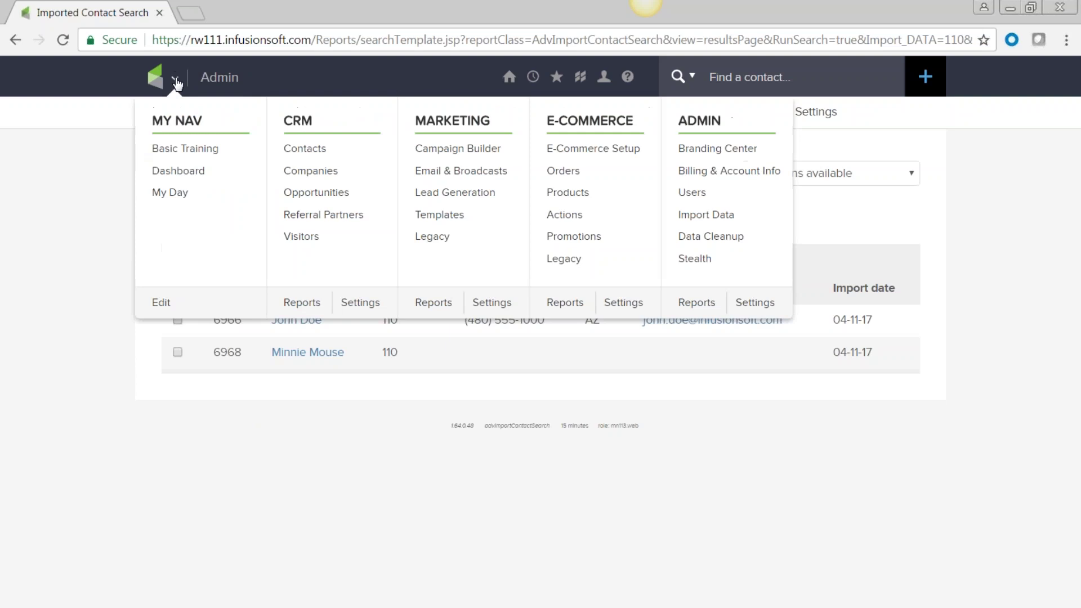
pyautogui.click(361, 448)
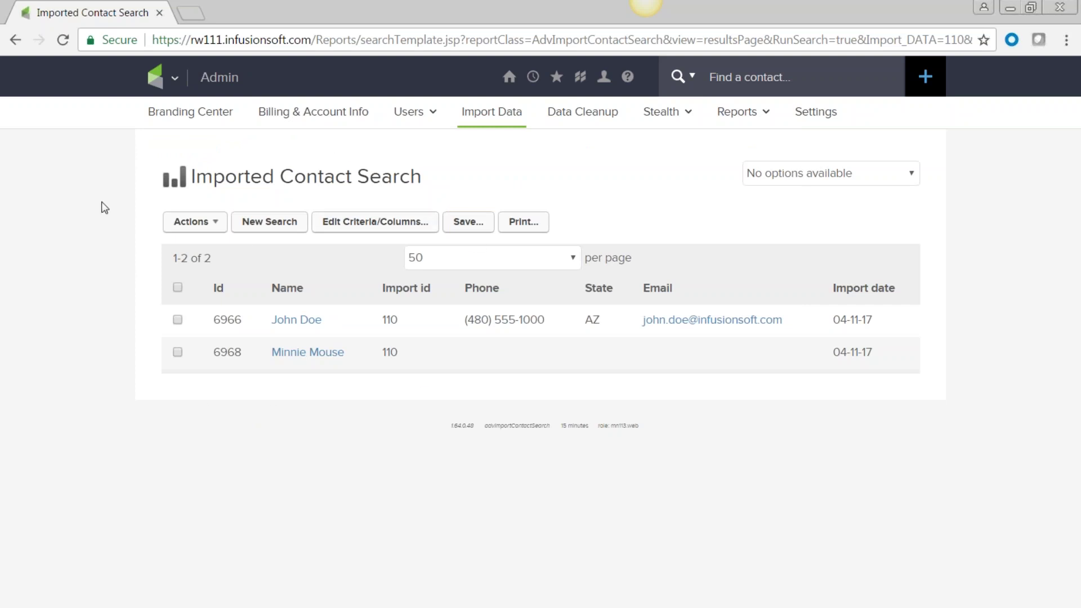
pyautogui.click(169, 77)
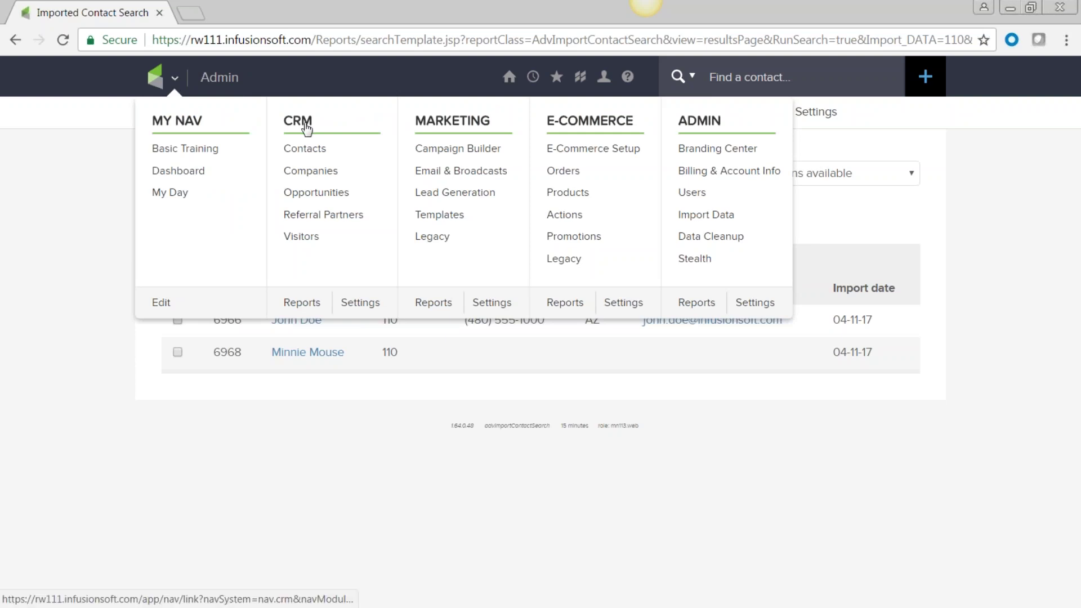
pyautogui.click(311, 153)
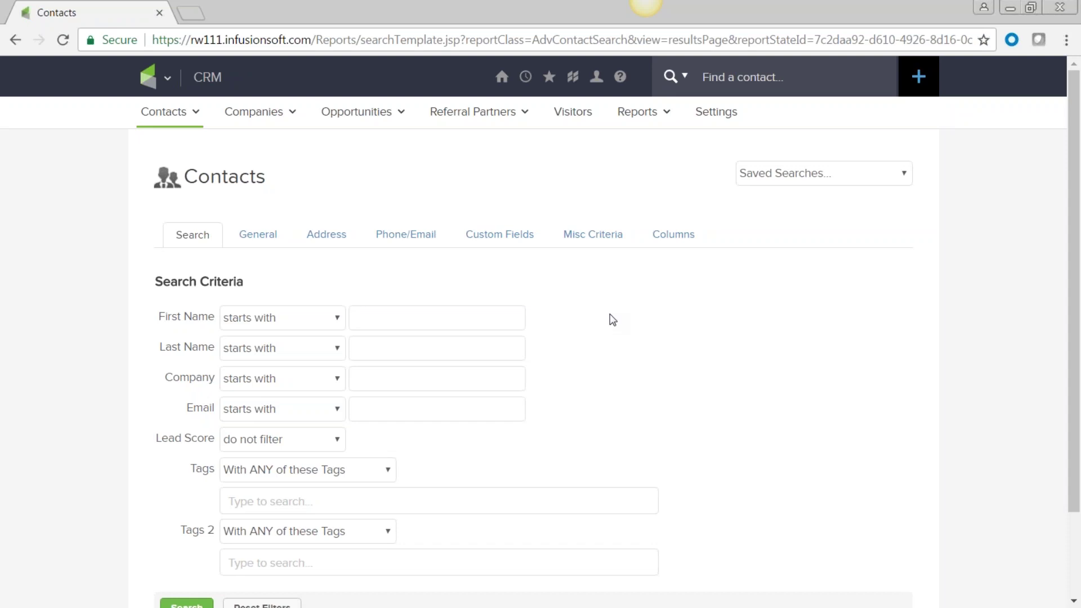
# Step: Search for contacts whose first name starts with 'm'
pyautogui.scroll(-2, 612, 320)
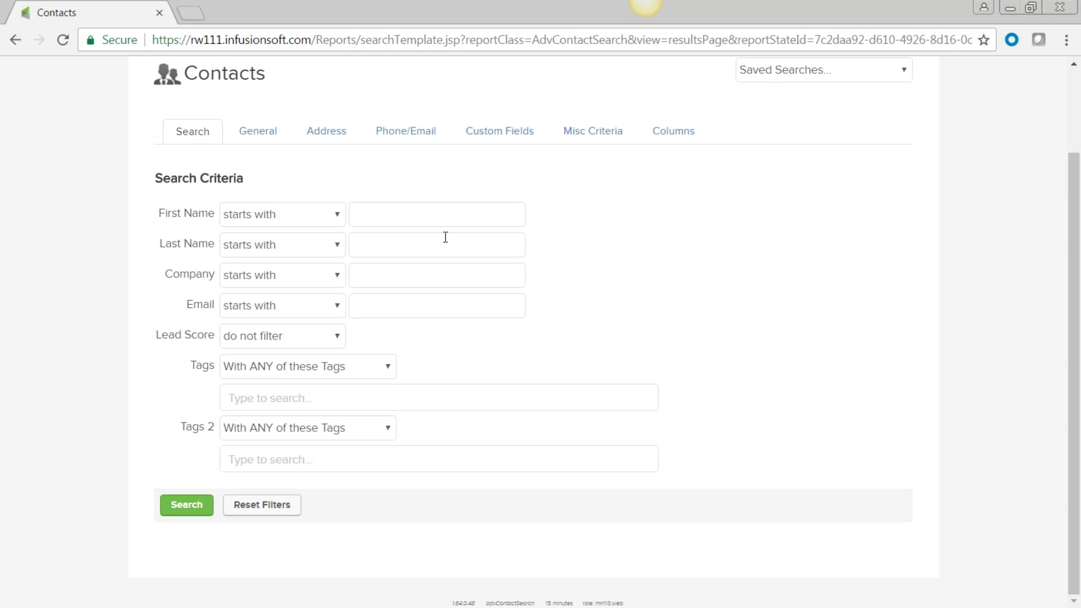
pyautogui.write('m')
pyautogui.click(187, 510)
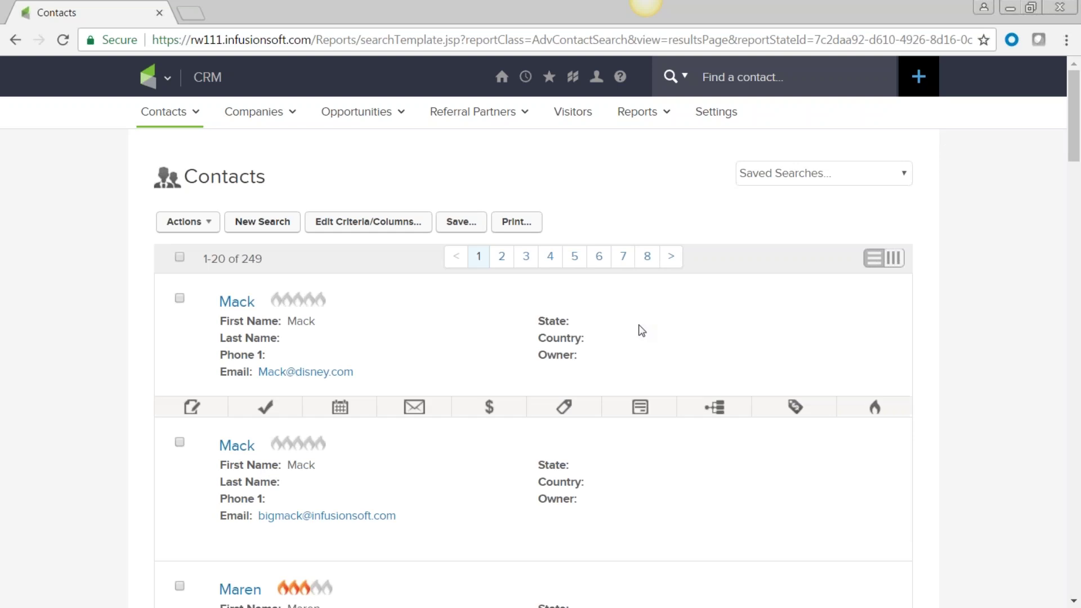
pyautogui.scroll(-5, 587, 385)
pyautogui.scroll(5, 587, 385)
# Step: Save the search as 'Names starting with M' and check it in Saved Searches
pyautogui.click(467, 228)
pyautogui.click(103, 222)
pyautogui.write('Names')
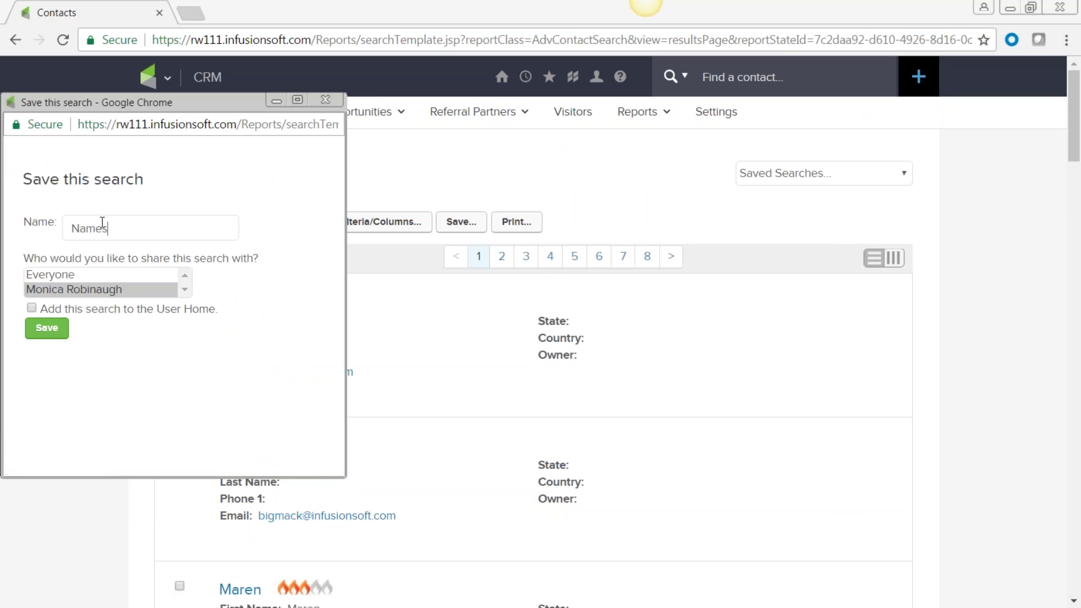
pyautogui.write(' starting with M')
pyautogui.click(43, 332)
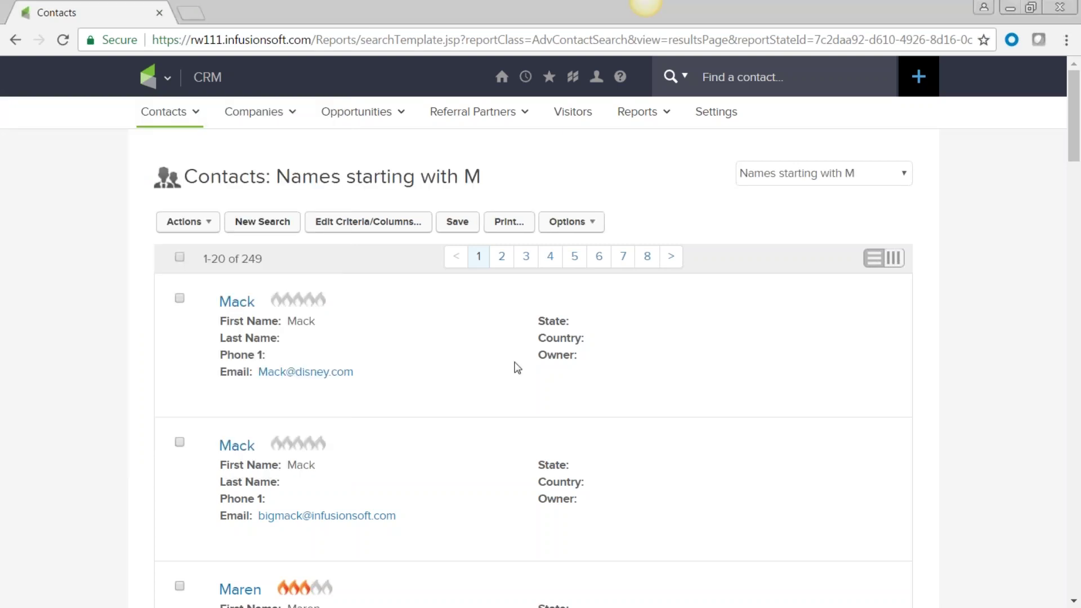
pyautogui.click(906, 174)
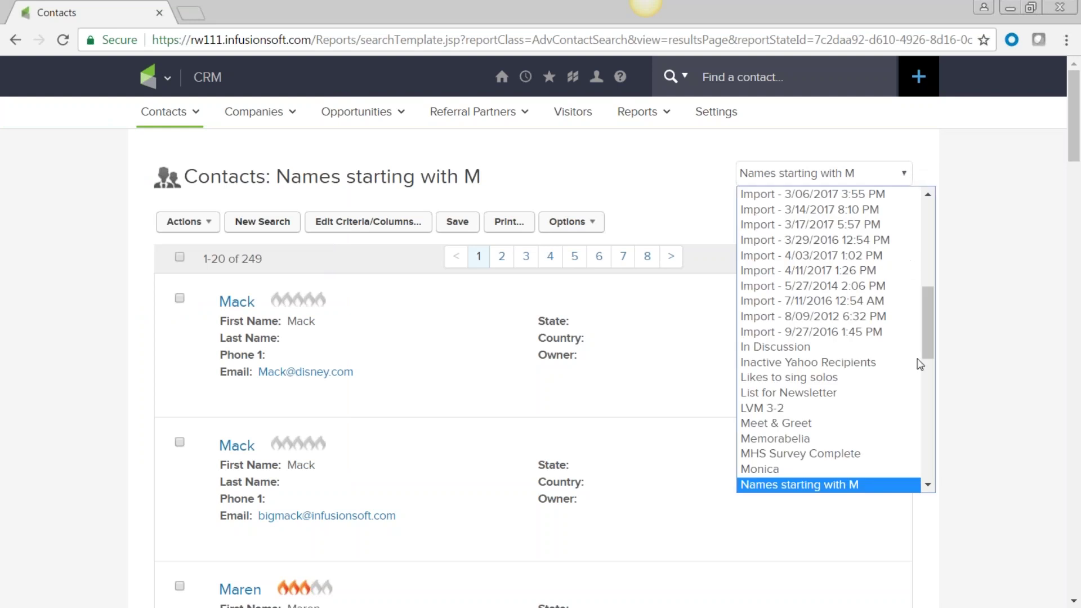
pyautogui.moveTo(931, 360); pyautogui.dragTo(939, 486)
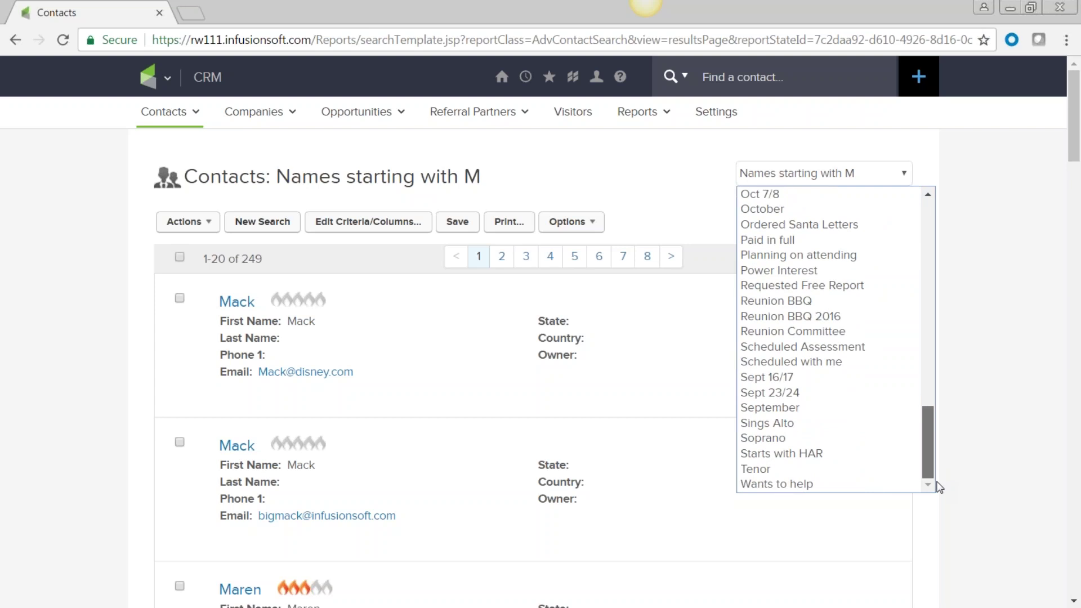
pyautogui.click(939, 487)
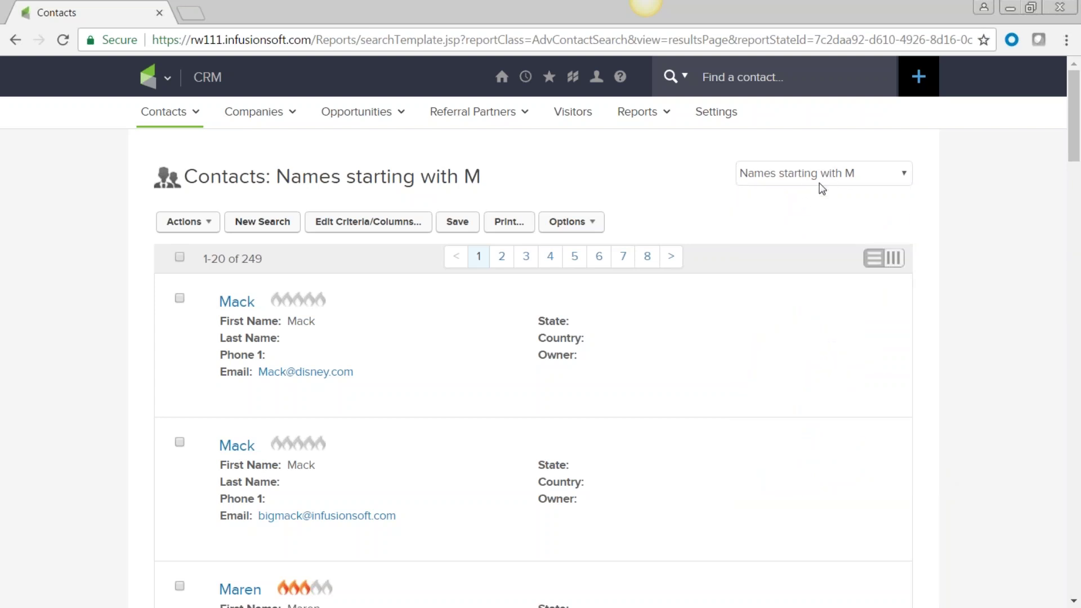
# Step: Search for contacts whose Email field doesn't contain '@'
pyautogui.click(261, 225)
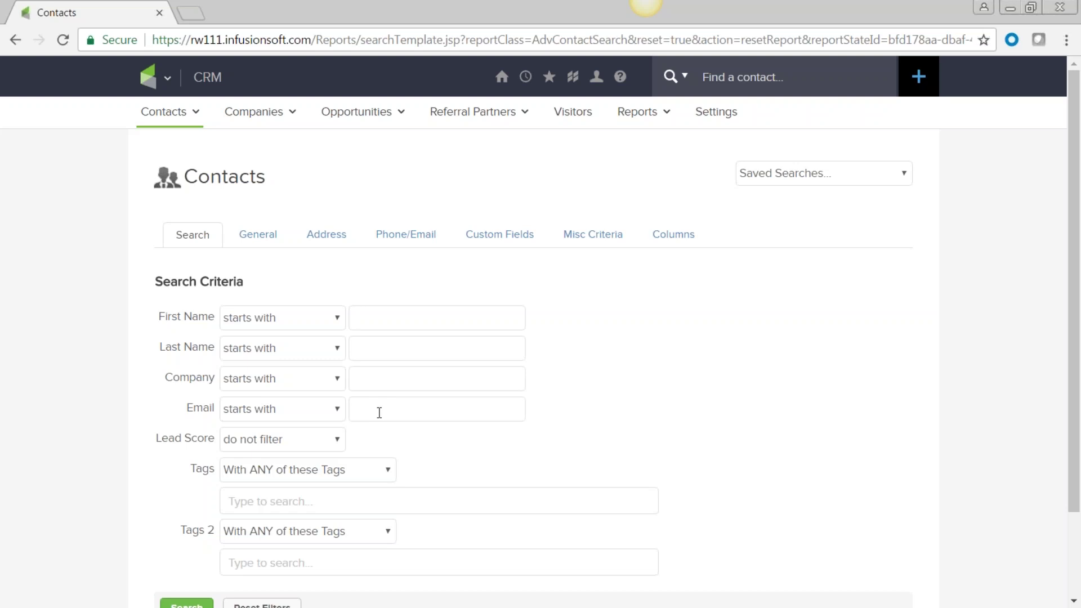
pyautogui.scroll(-2, 379, 413)
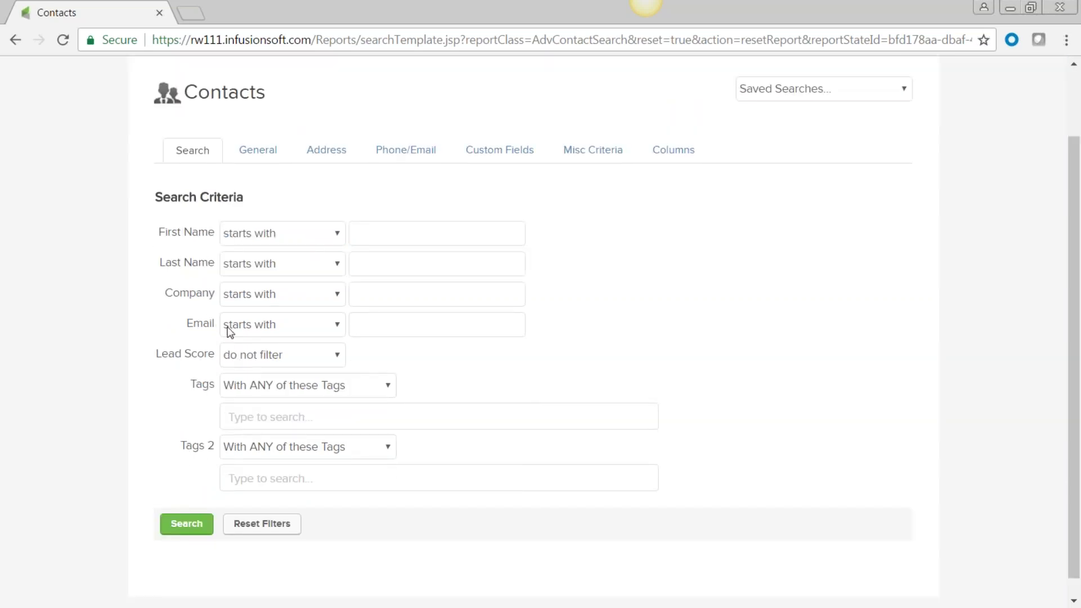
pyautogui.click(336, 324)
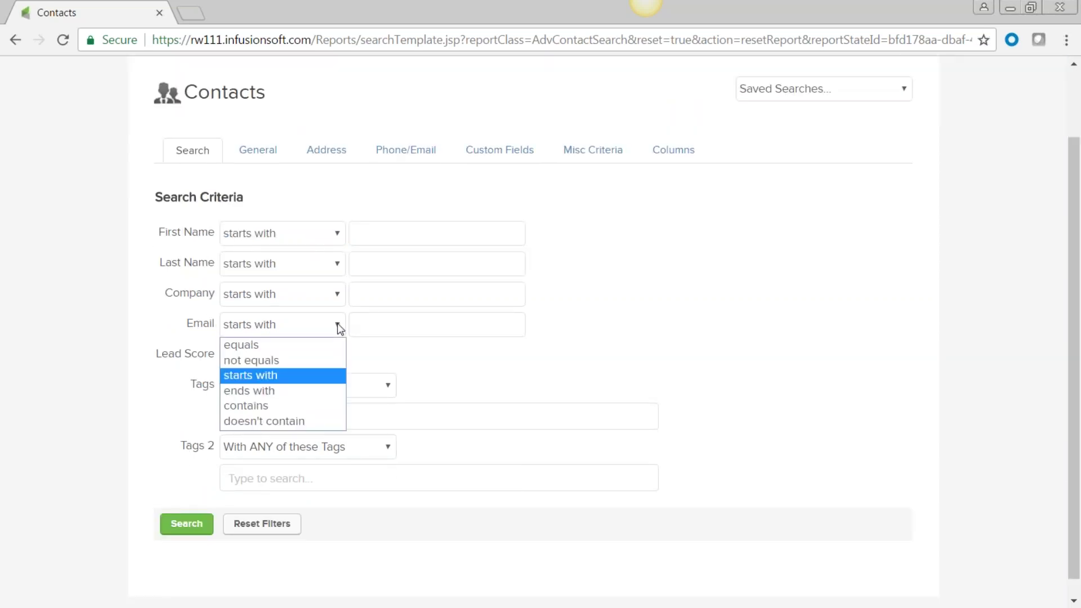
pyautogui.click(296, 421)
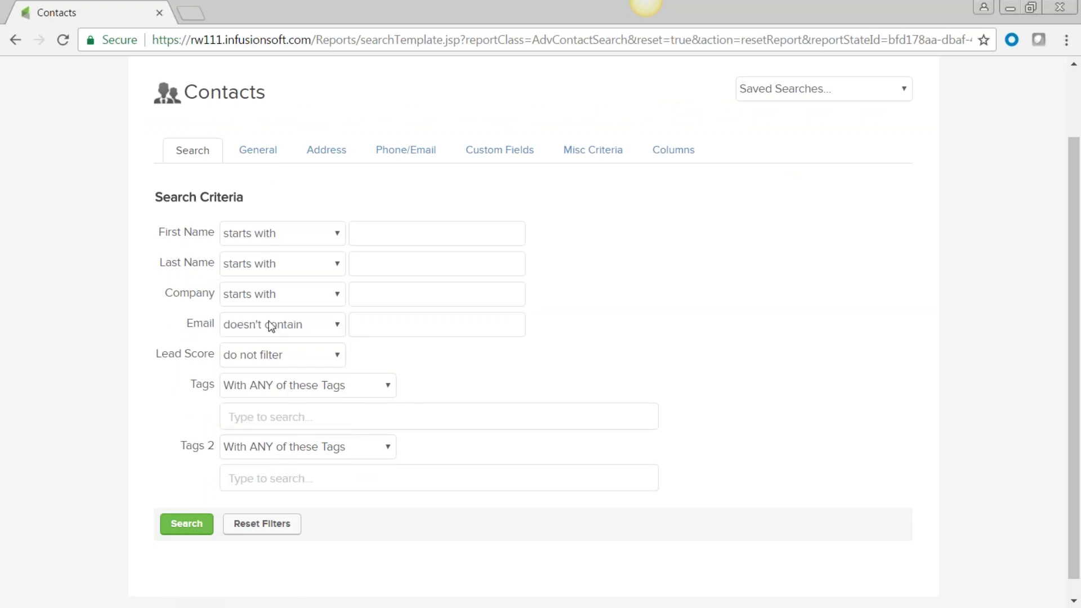
pyautogui.click(370, 321)
pyautogui.write('@')
pyautogui.click(186, 525)
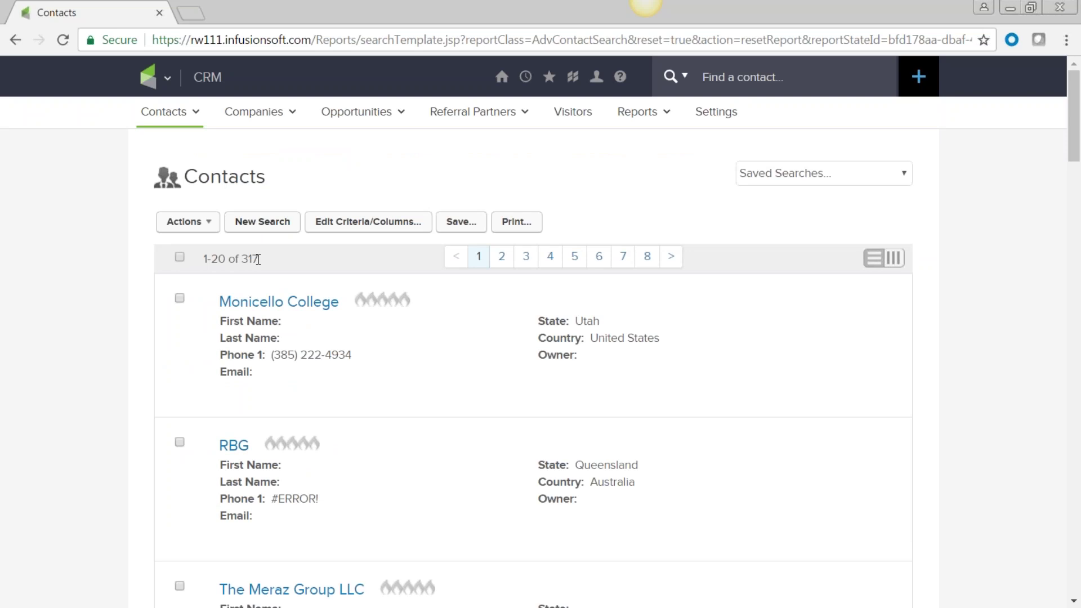
# Step: Save this contact search as 'Non email contacts'
pyautogui.moveTo(381, 442)
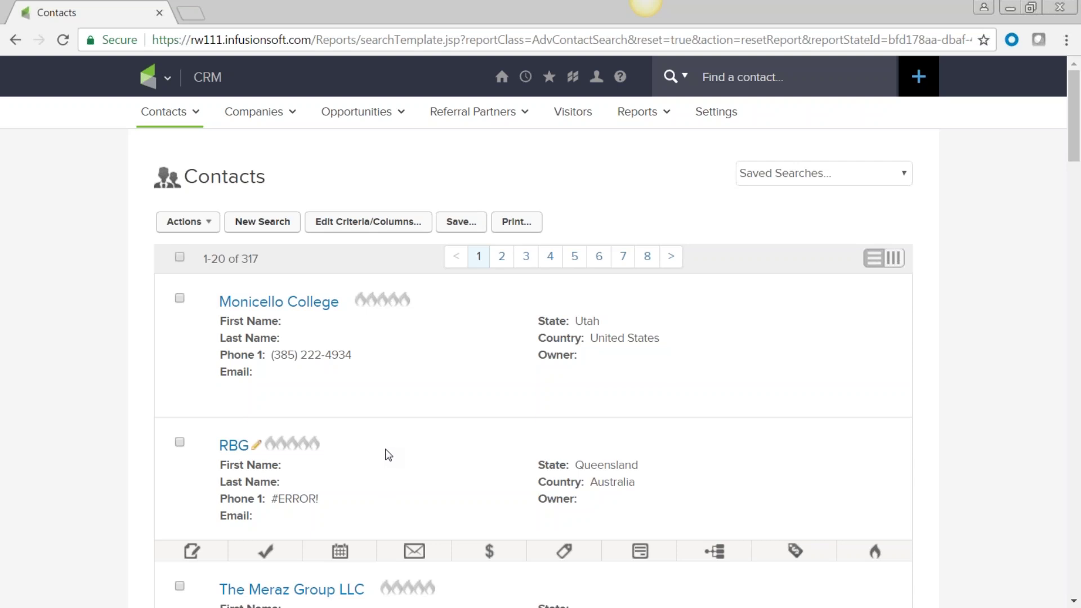
pyautogui.click(463, 227)
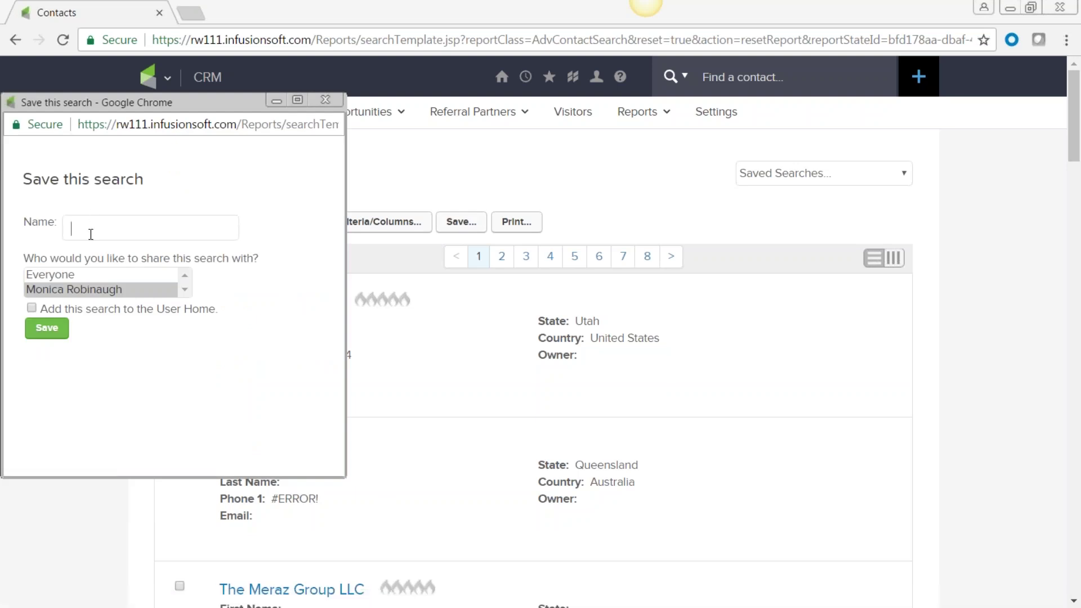
pyautogui.write('Non')
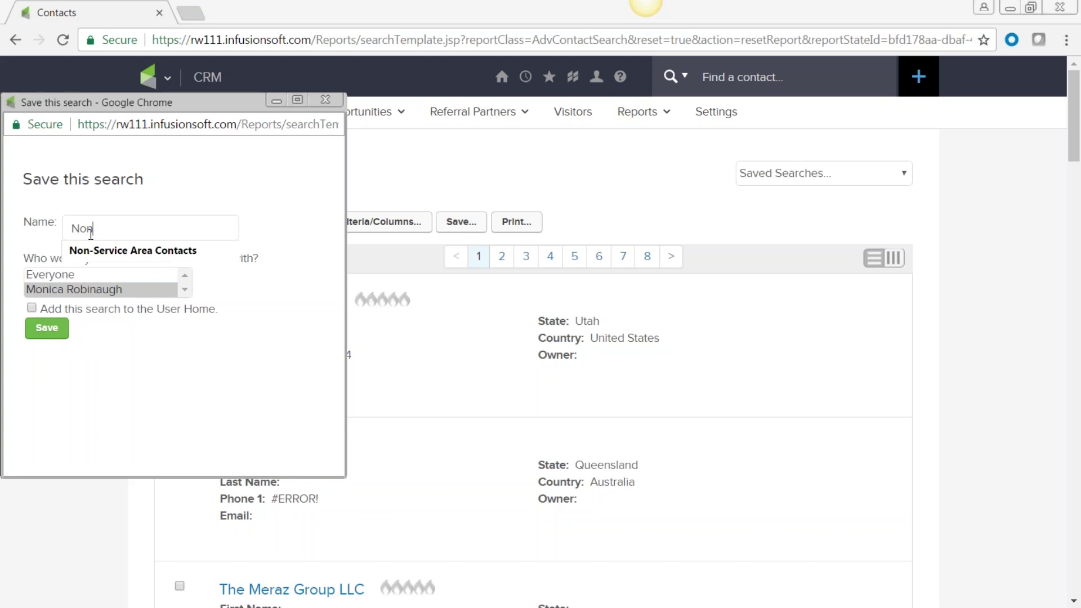
pyautogui.write(' ema')
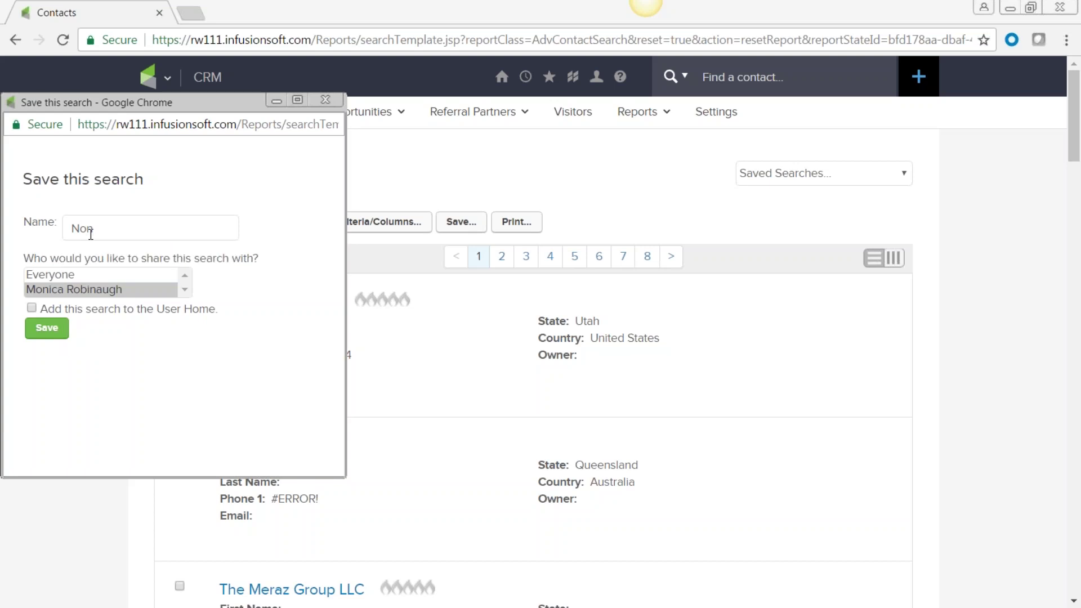
pyautogui.write('il contacts')
pyautogui.click(47, 332)
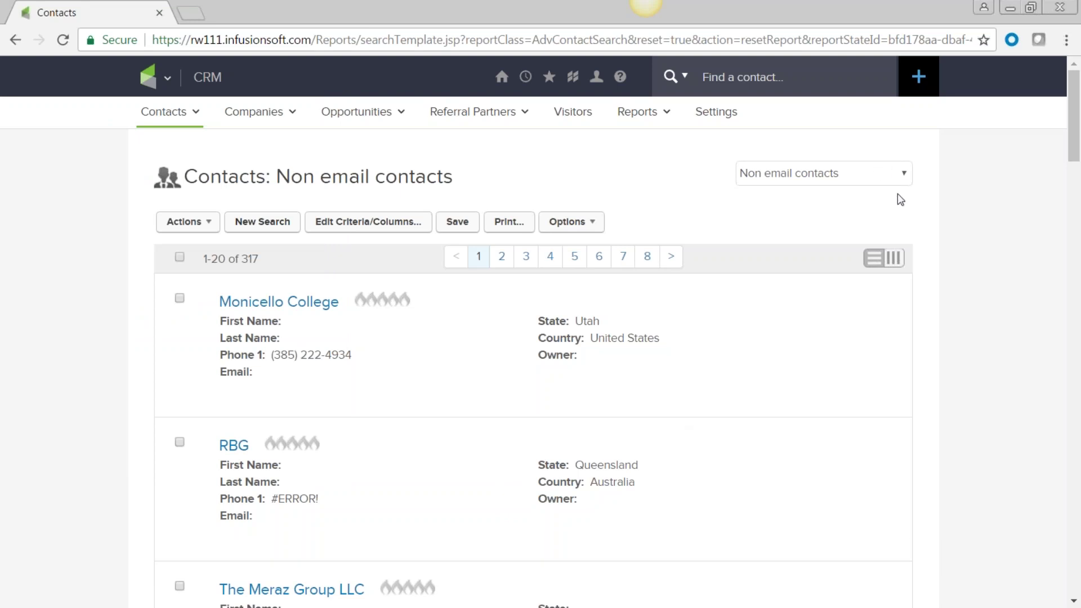
# Step: Load the 'No Email Address' saved search and bring up its options
pyautogui.click(903, 176)
pyautogui.scroll(1, 887, 285)
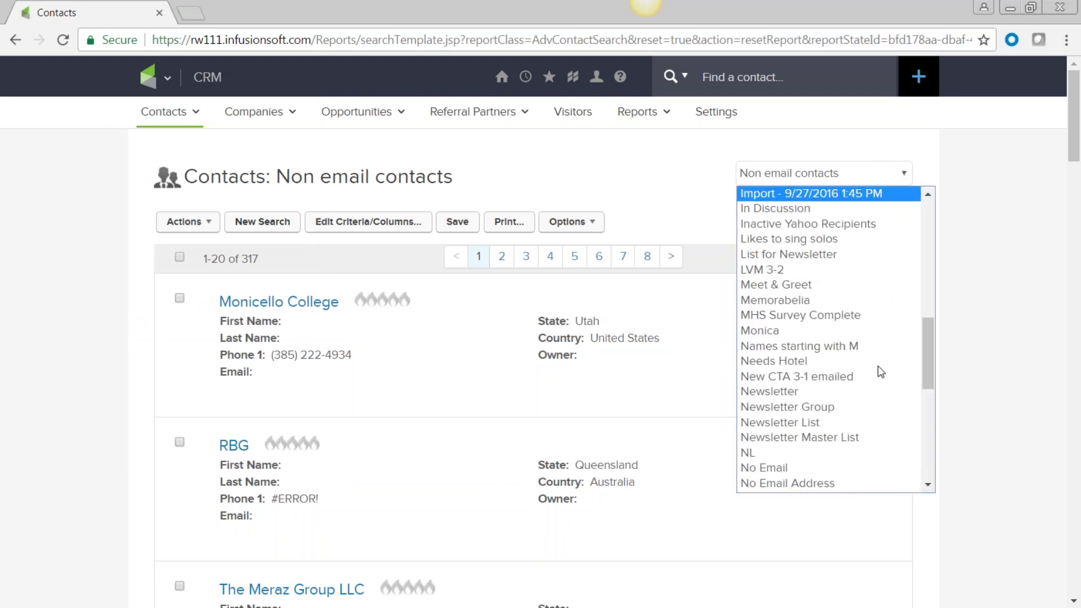
pyautogui.click(785, 484)
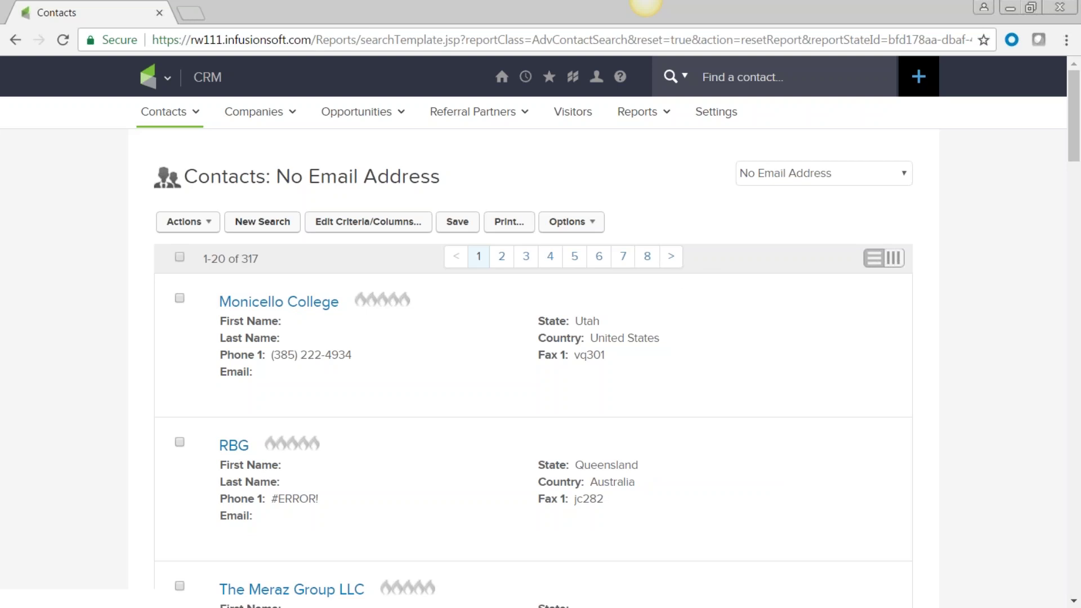
pyautogui.click(595, 224)
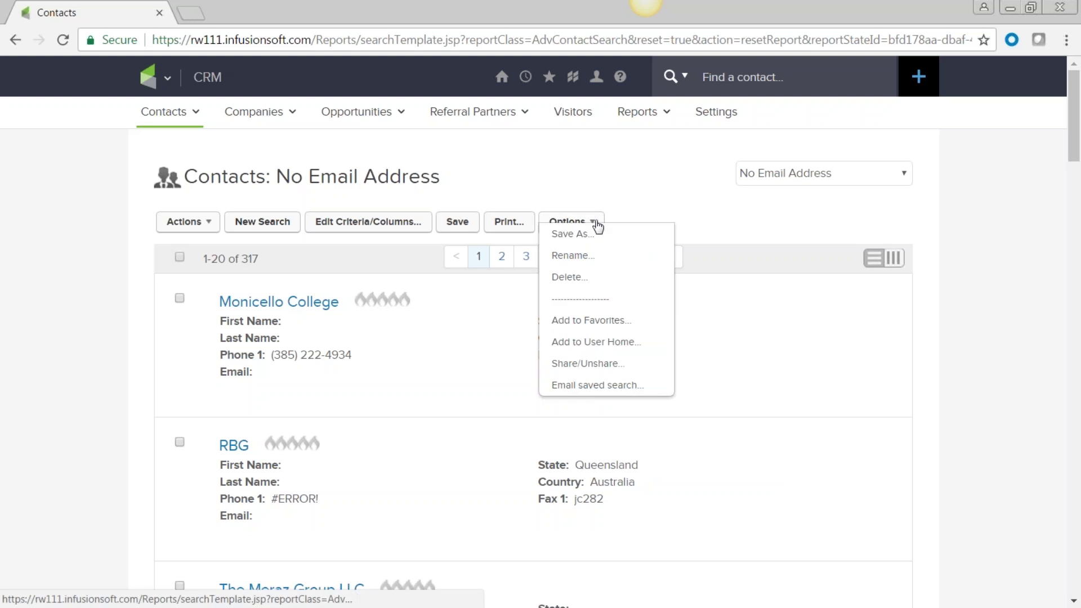
# Step: Cancel renaming the 'No Email Address' search and open the main navigation menu
pyautogui.click(573, 255)
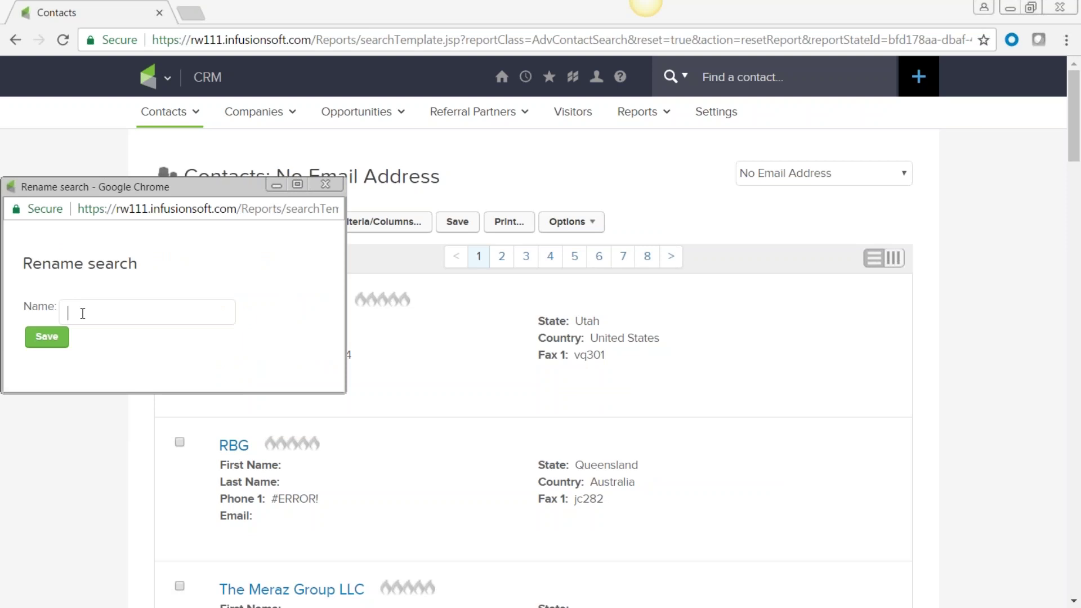
pyautogui.click(326, 184)
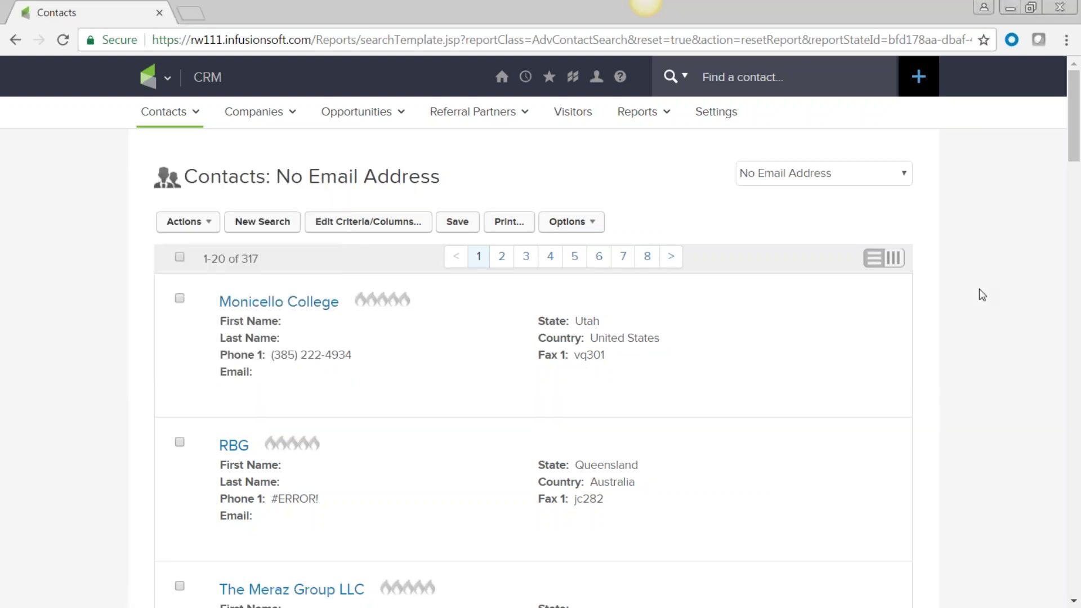
pyautogui.click(168, 82)
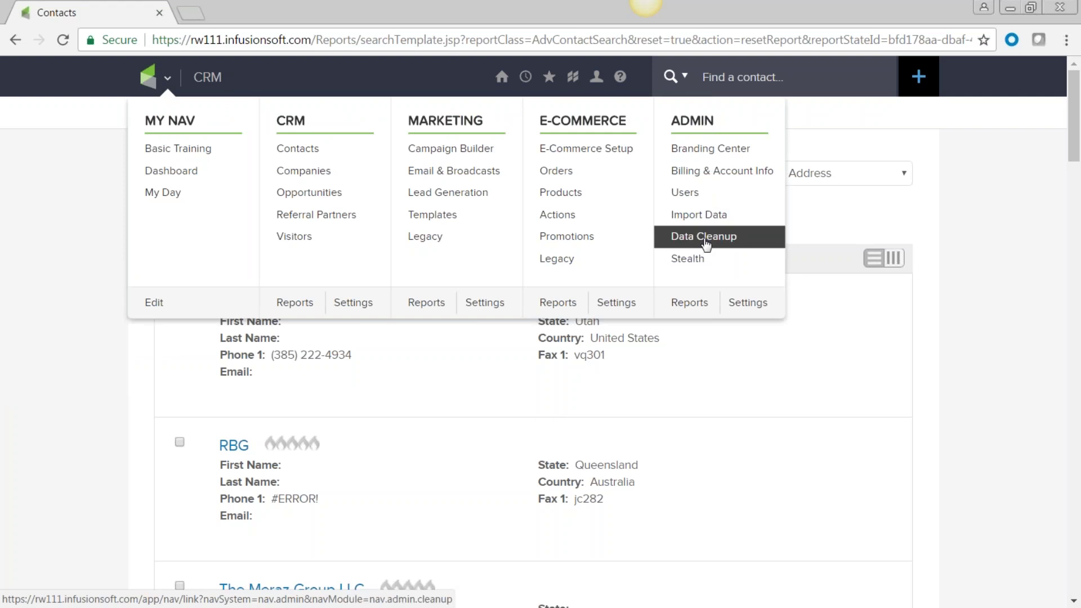
# Step: Go to Admin > Data Cleanup and start Check for Duplicate Contact Records
pyautogui.click(705, 237)
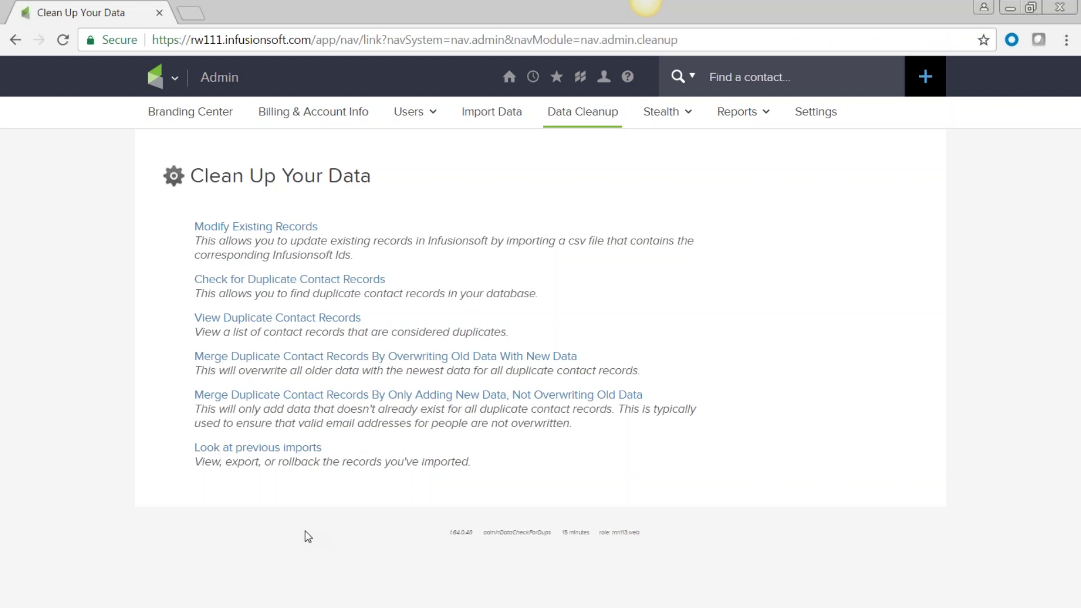
pyautogui.click(273, 280)
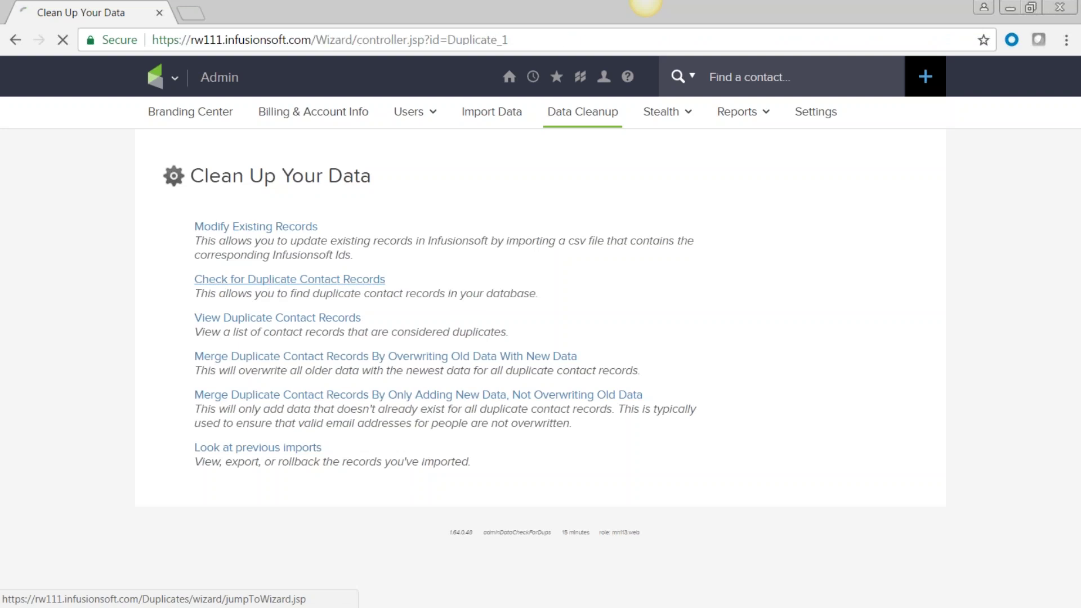
pyautogui.scroll(-1, 393, 374)
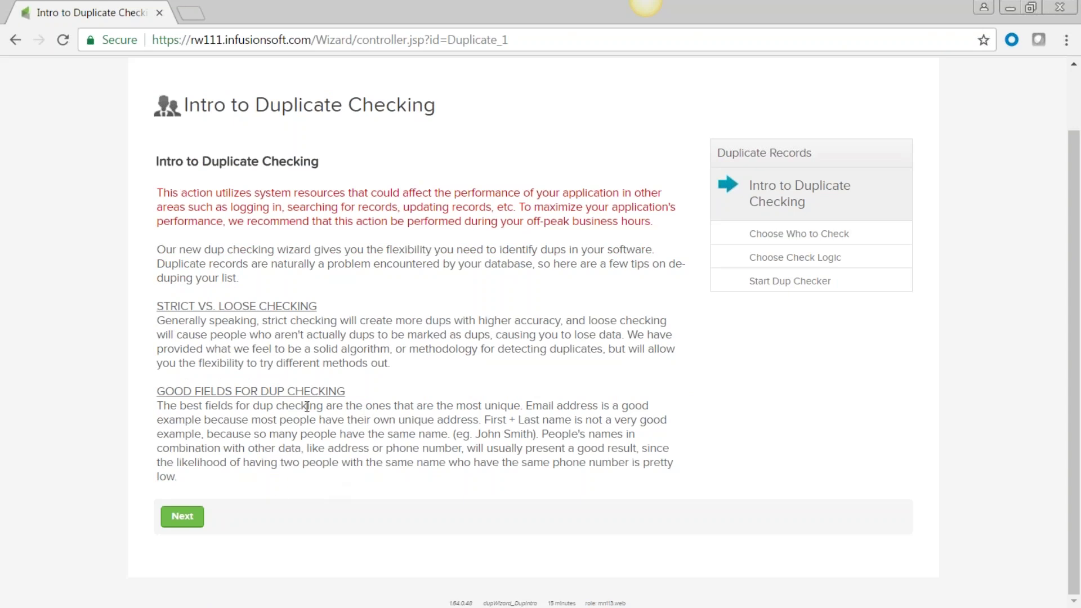
# Step: Choose to check all records in the duplicate-checking wizard
pyautogui.click(180, 517)
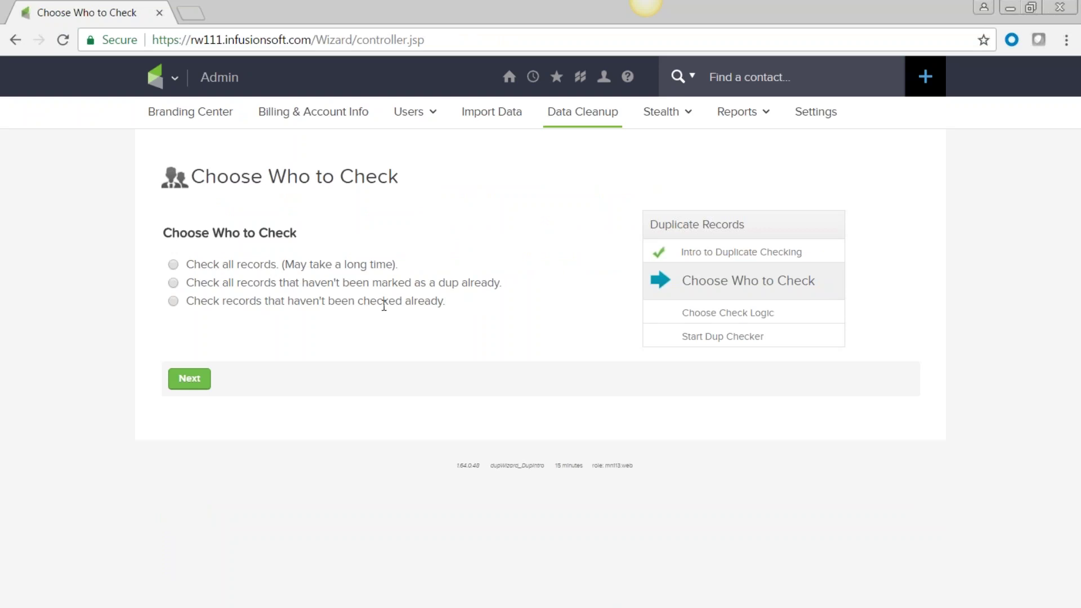
pyautogui.click(173, 264)
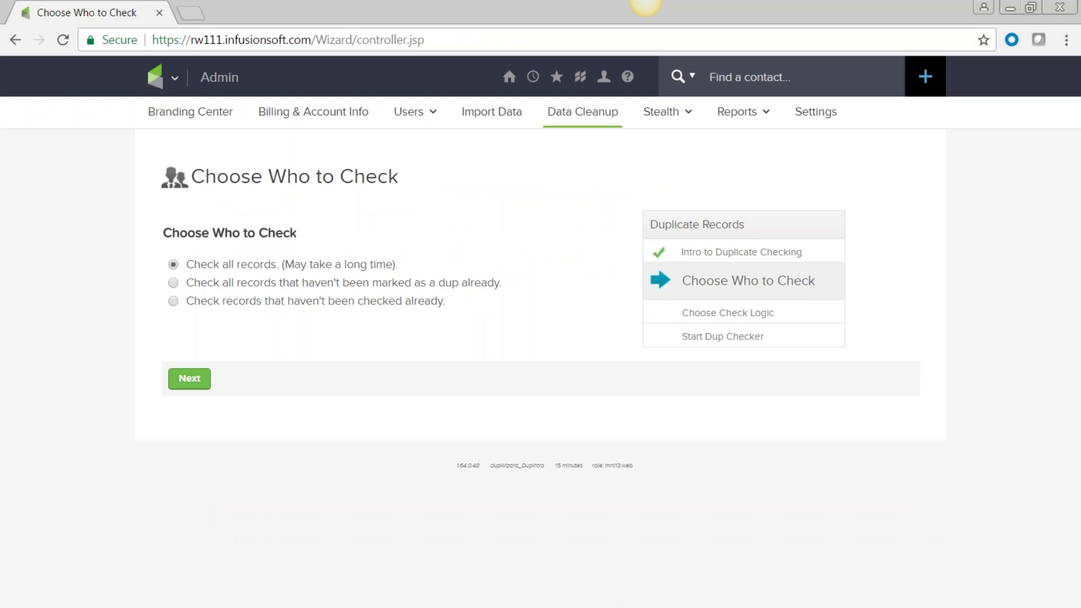
pyautogui.click(189, 379)
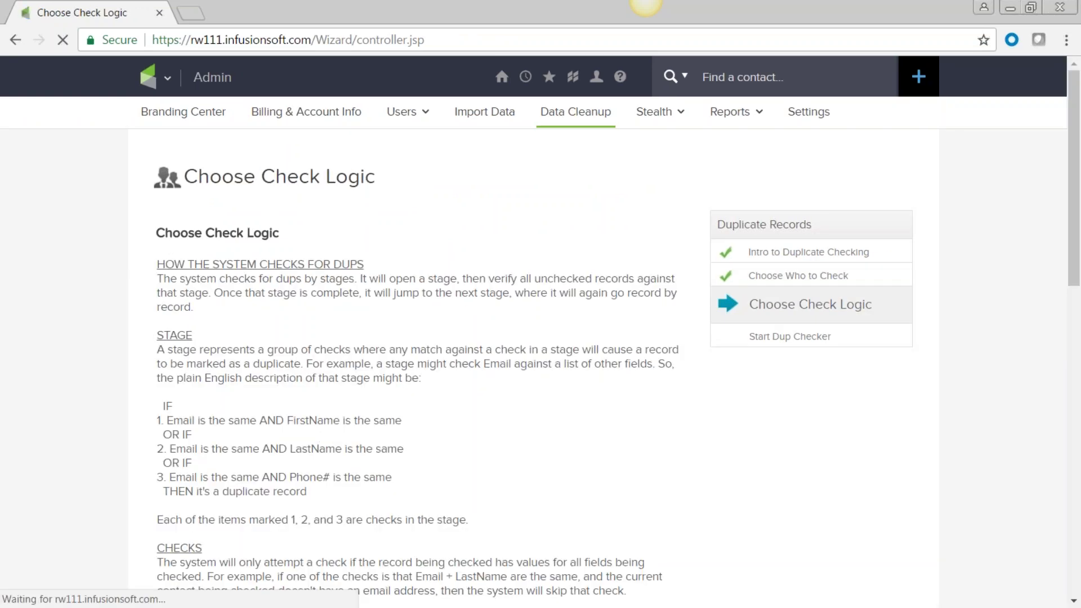
# Step: Review the three check stages and start deduping all 2,470 contact records
pyautogui.scroll(-4, 322, 437)
pyautogui.scroll(1, 383, 504)
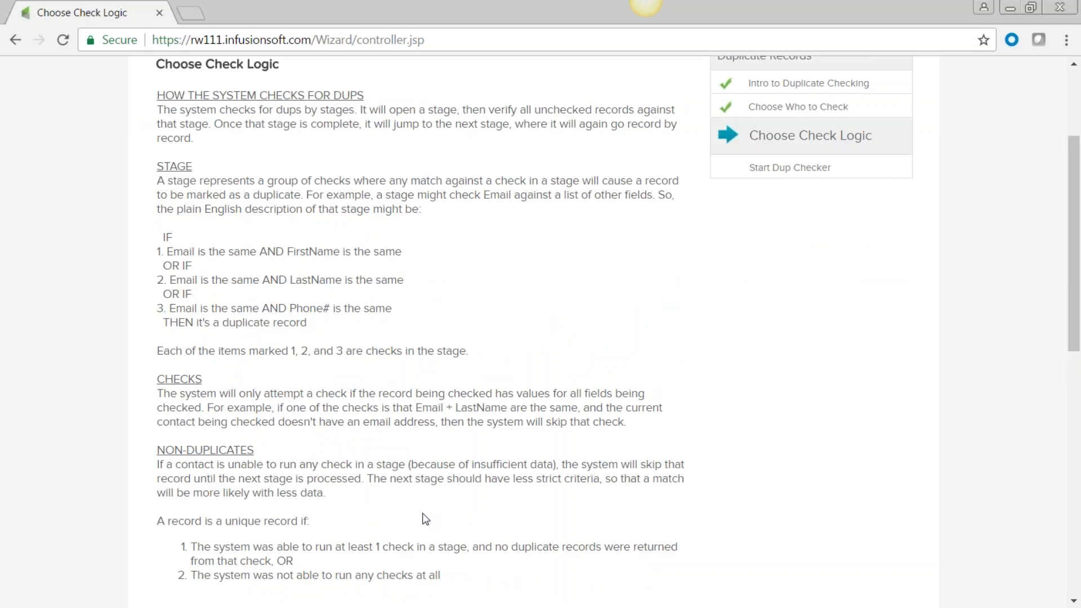
pyautogui.scroll(-6, 425, 518)
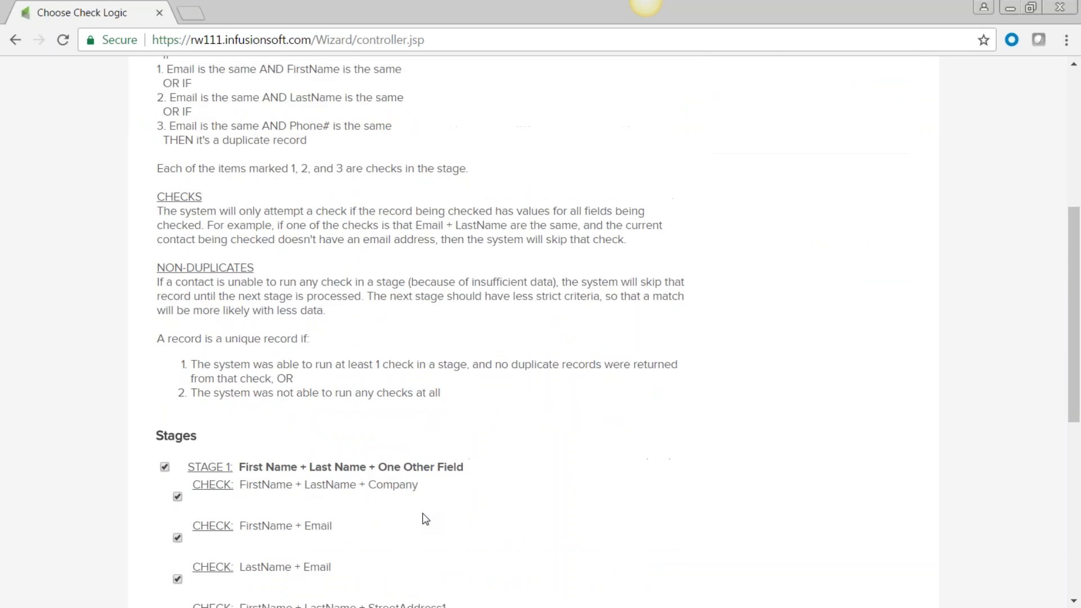
pyautogui.scroll(7, 386, 344)
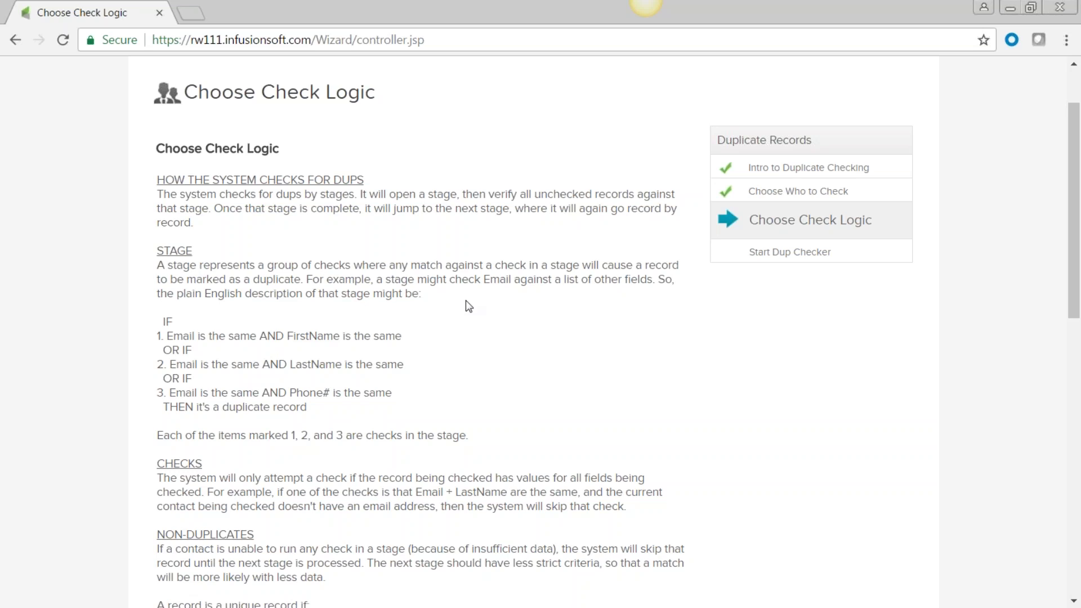
pyautogui.scroll(-4, 463, 307)
pyautogui.scroll(-5, 462, 314)
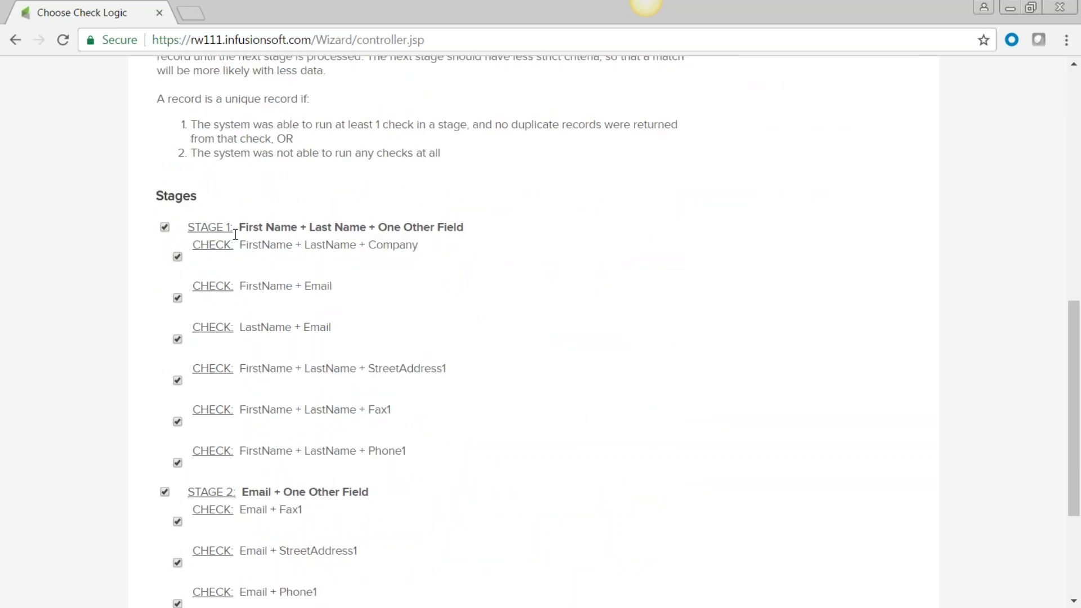
pyautogui.scroll(-4, 243, 506)
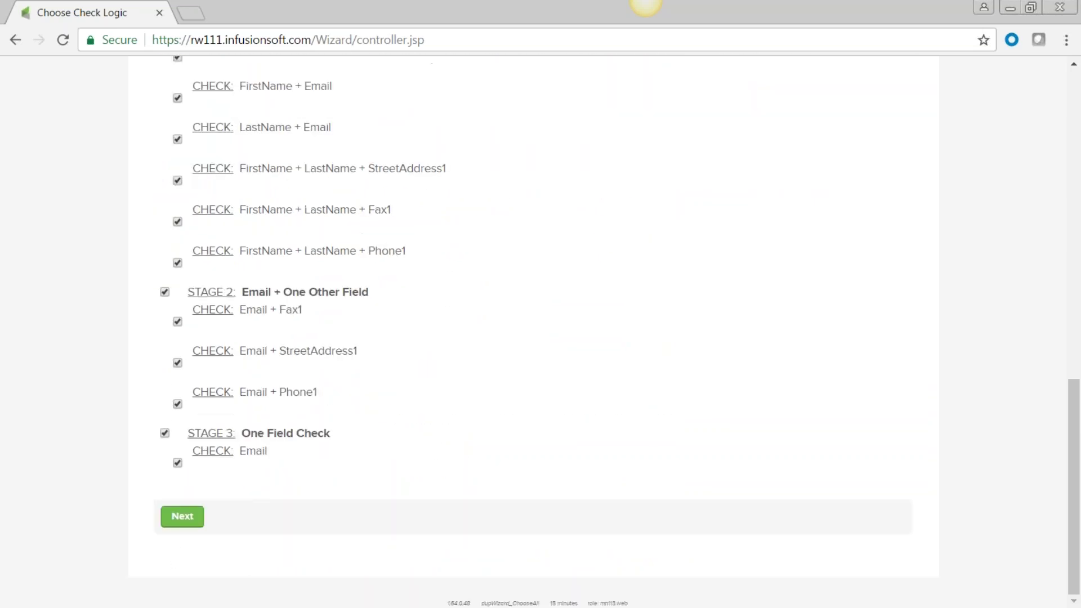
pyautogui.click(186, 519)
pyautogui.click(605, 150)
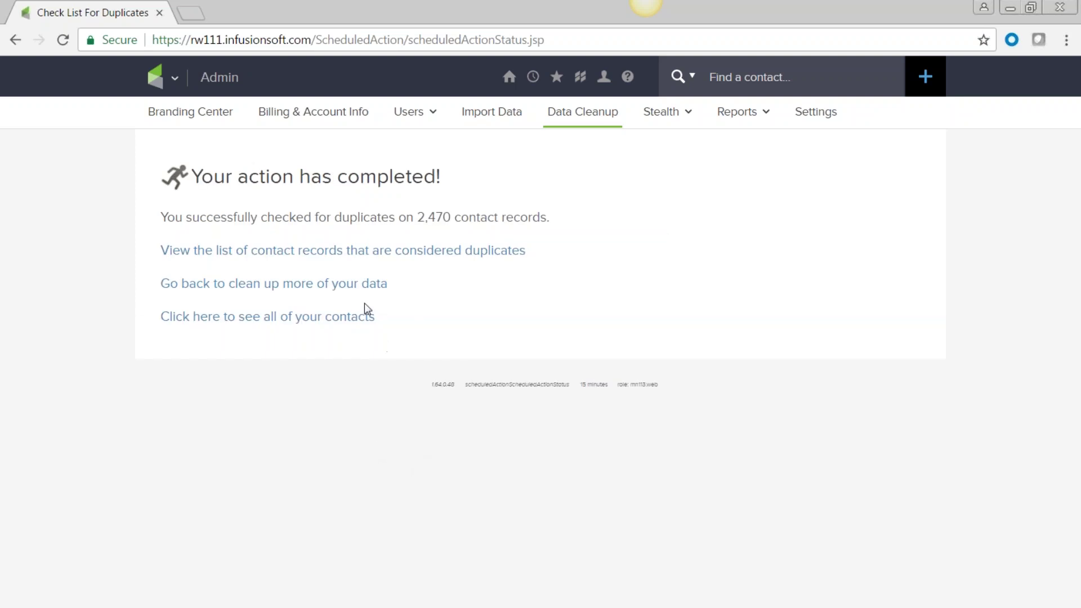
# Step: View the 85 flagged duplicates, compare the first pair's names and email, then open its merge screen
pyautogui.click(216, 251)
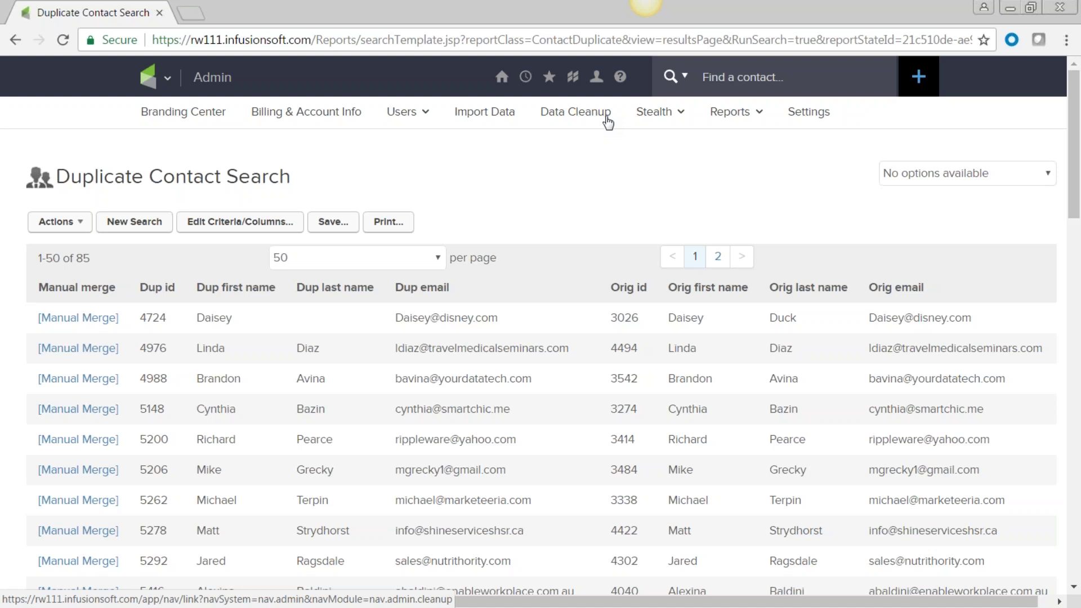
pyautogui.click(607, 119)
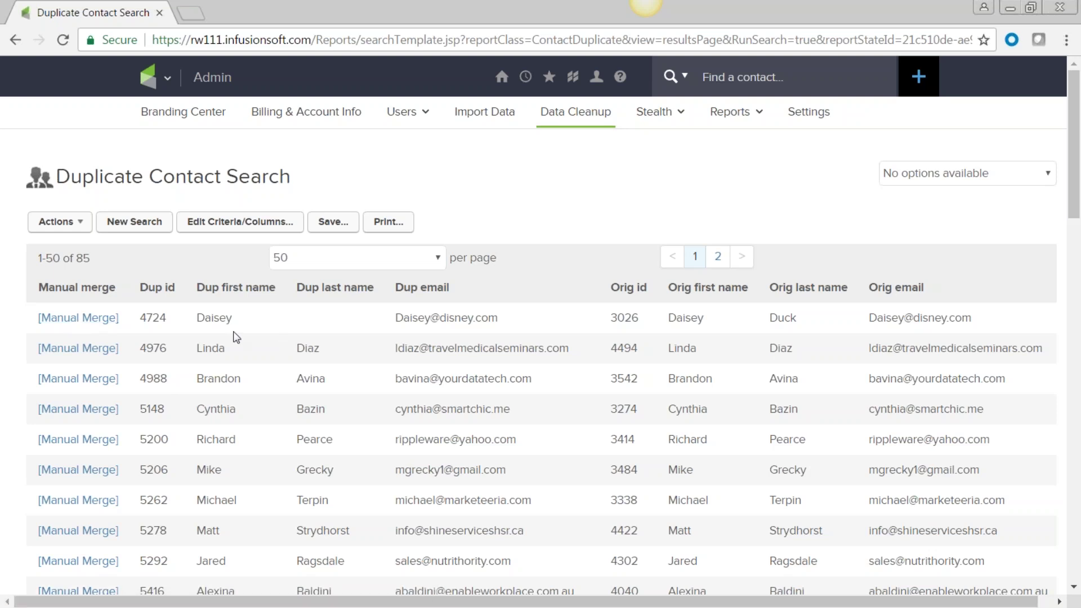
pyautogui.doubleClick(201, 324)
pyautogui.doubleClick(698, 319)
pyautogui.moveTo(803, 322); pyautogui.dragTo(771, 328)
pyautogui.moveTo(497, 331); pyautogui.dragTo(476, 328)
pyautogui.click(86, 323)
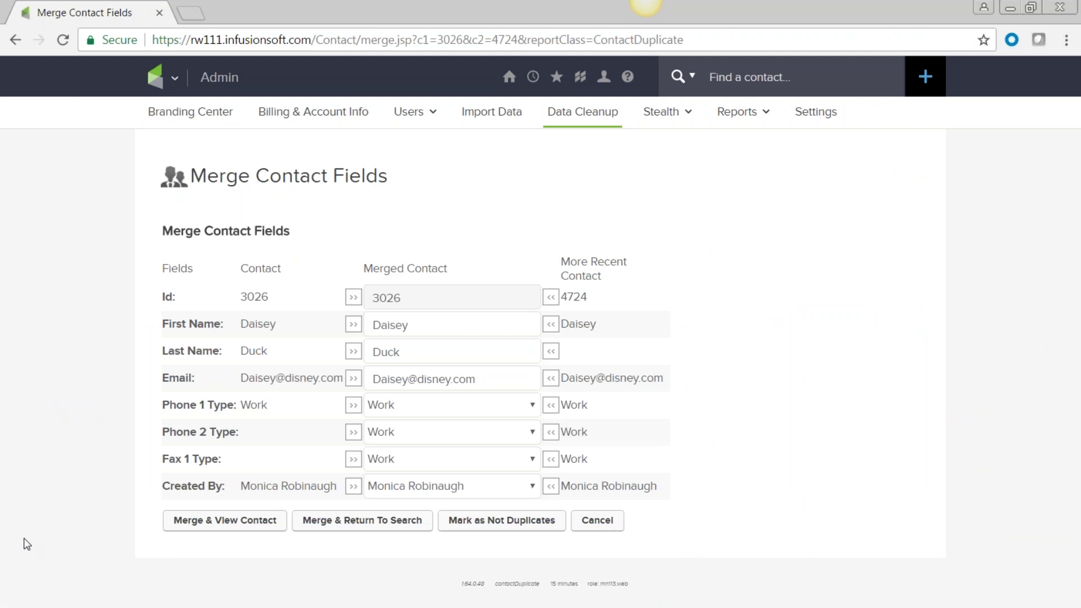
# Step: Review the first pair's Ids and names, then merge them permanently and return to the search
pyautogui.moveTo(280, 263); pyautogui.dragTo(277, 398)
pyautogui.click(737, 332)
pyautogui.doubleClick(250, 297)
pyautogui.doubleClick(285, 325)
pyautogui.click(318, 379)
pyautogui.moveTo(418, 297); pyautogui.dragTo(373, 300)
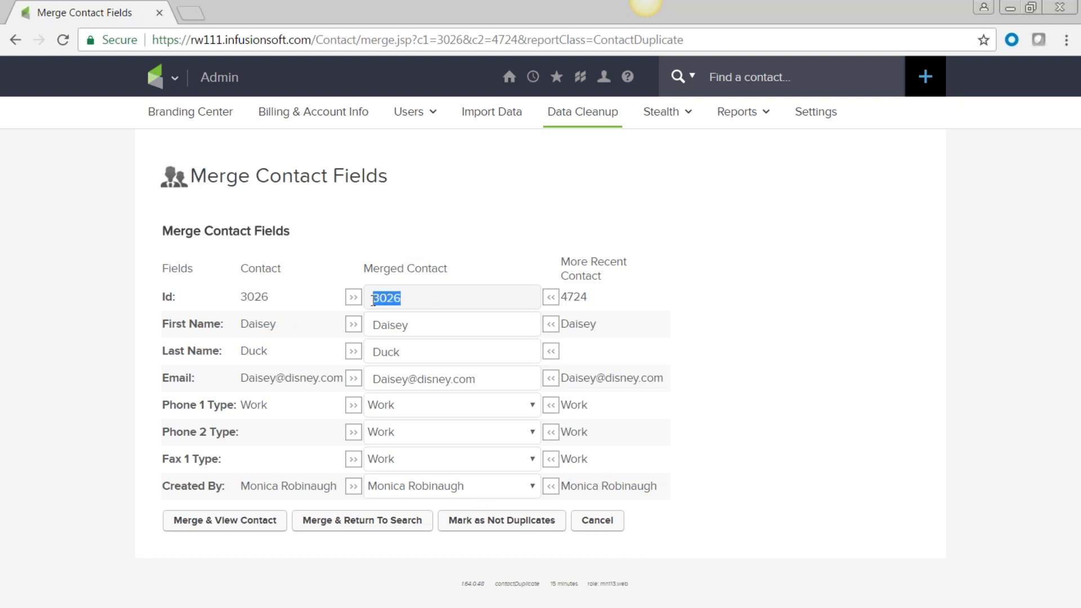
pyautogui.click(359, 523)
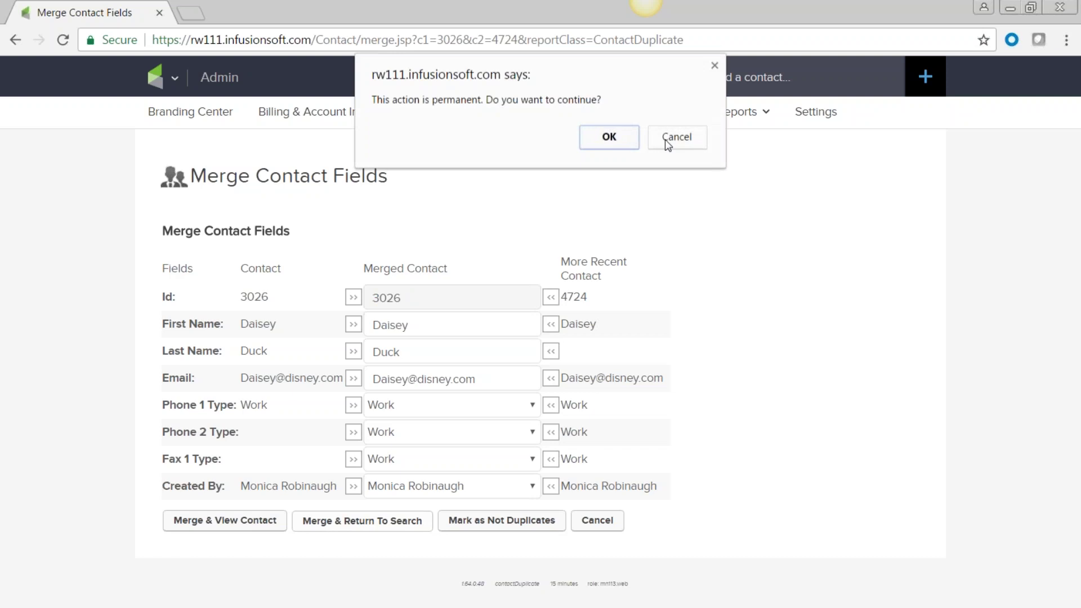
pyautogui.click(603, 137)
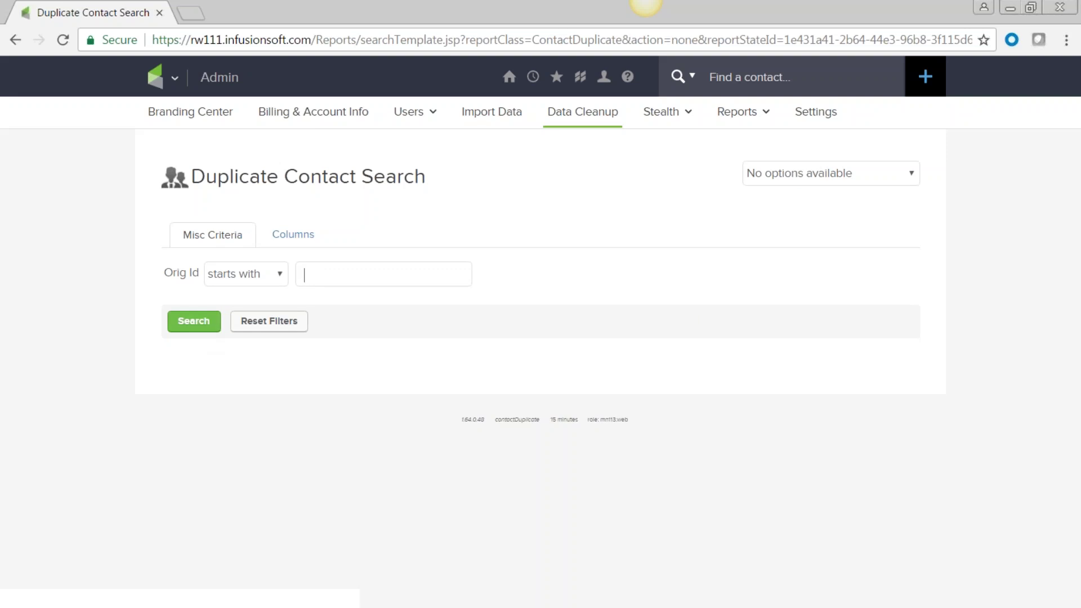
# Step: Return to the Data Cleanup page in Admin
pyautogui.click(599, 122)
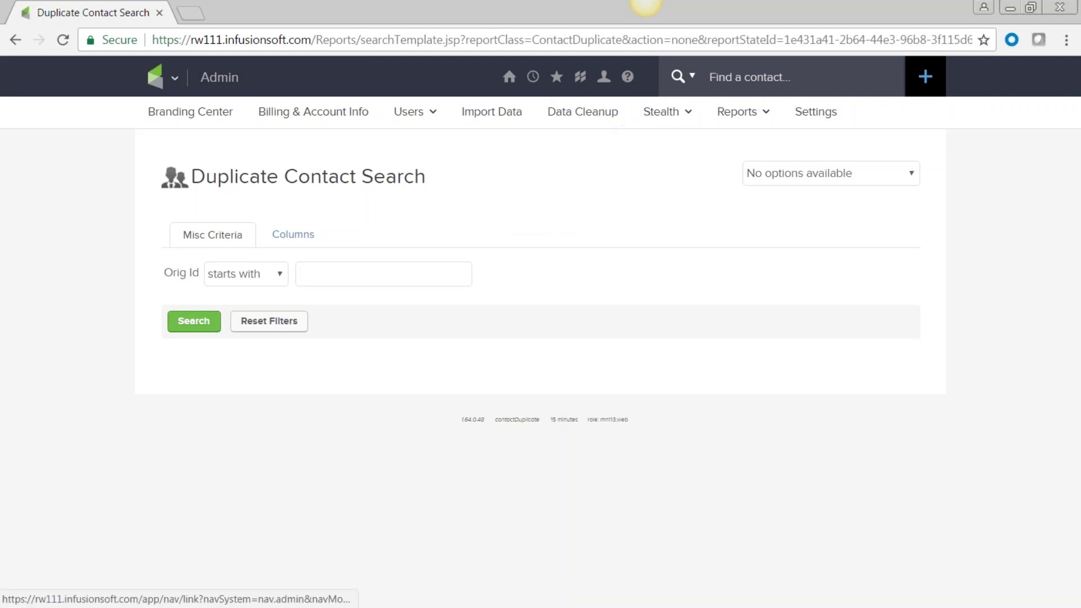
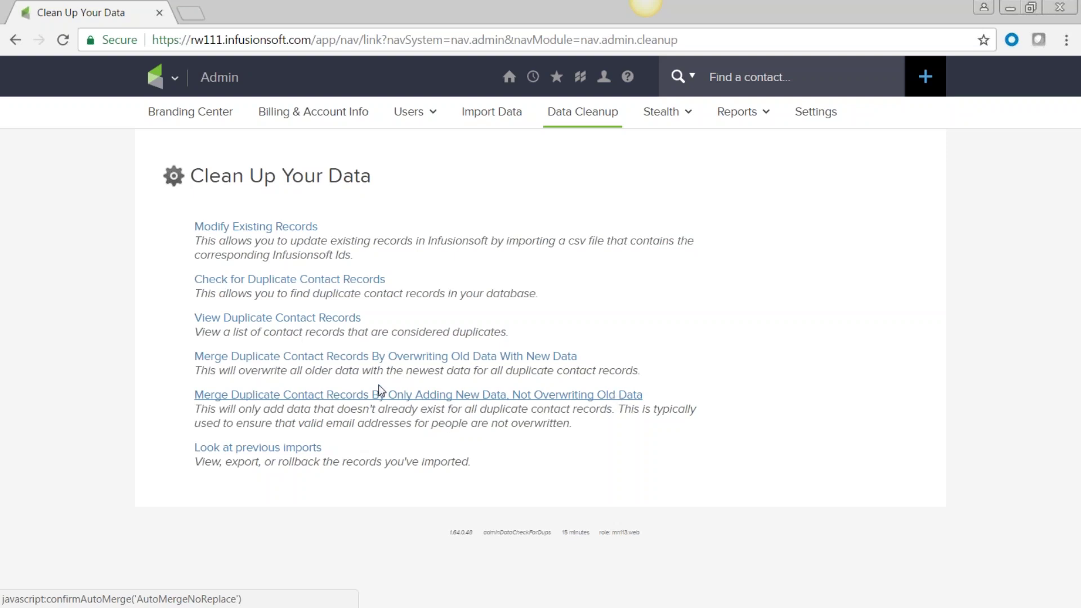
# Step: Open the CRM contact search from the main navigation
pyautogui.click(163, 77)
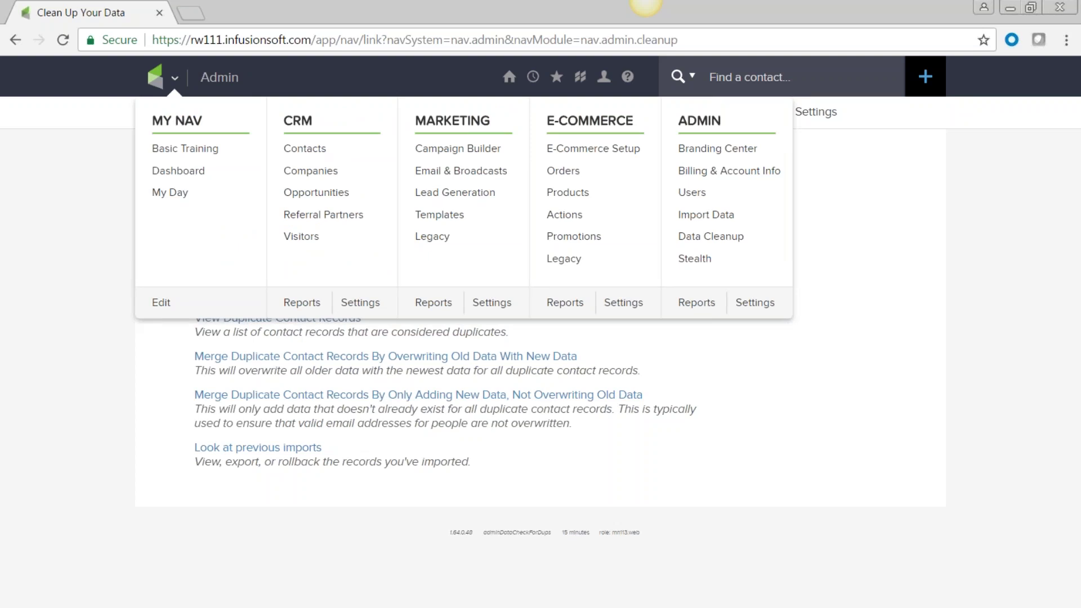
pyautogui.click(310, 151)
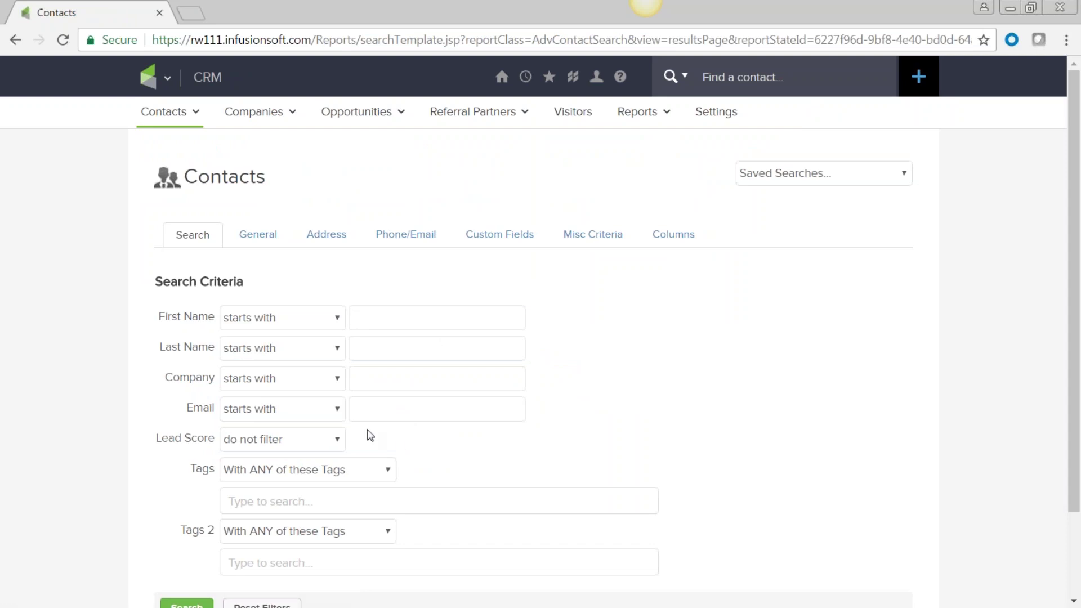
pyautogui.click(370, 411)
pyautogui.scroll(-2, 562, 390)
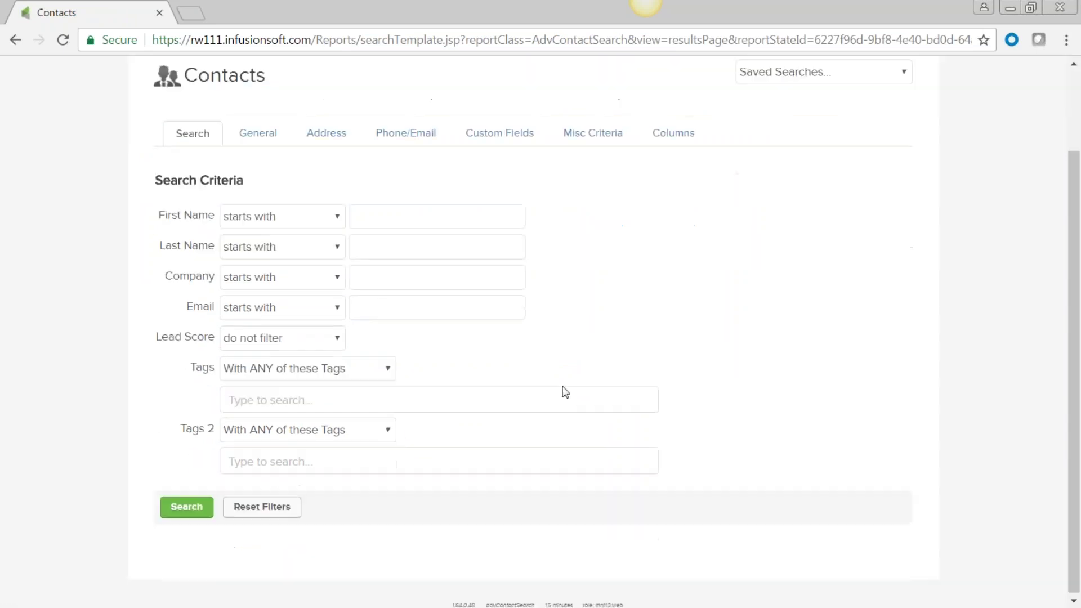
# Step: Add the tag 'Imported -> 4/11/2017 1:26 PM' as a Tags search filter
pyautogui.click(251, 398)
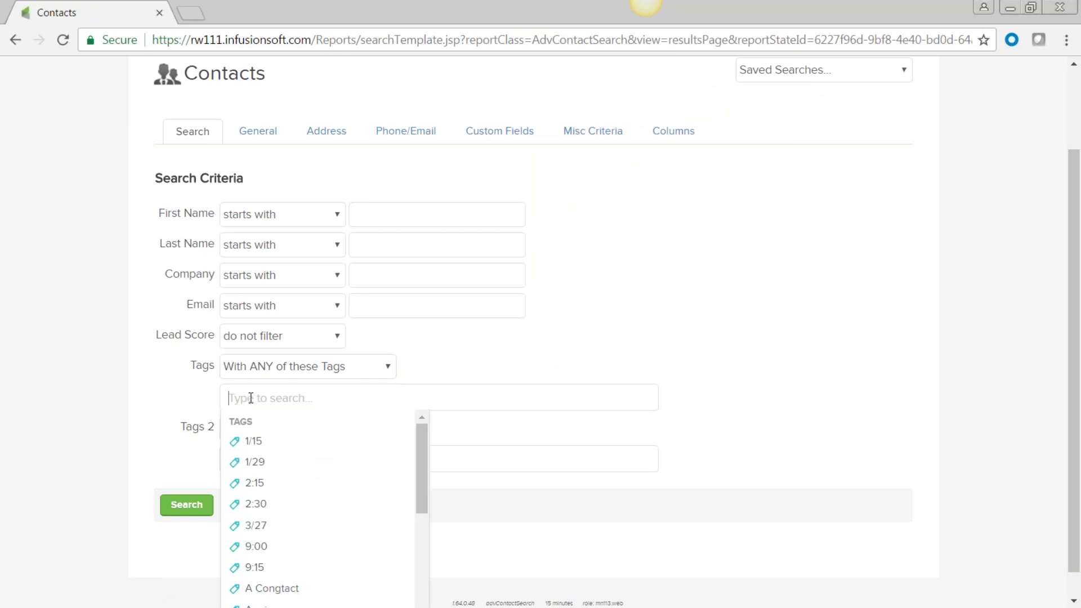
pyautogui.write('4/')
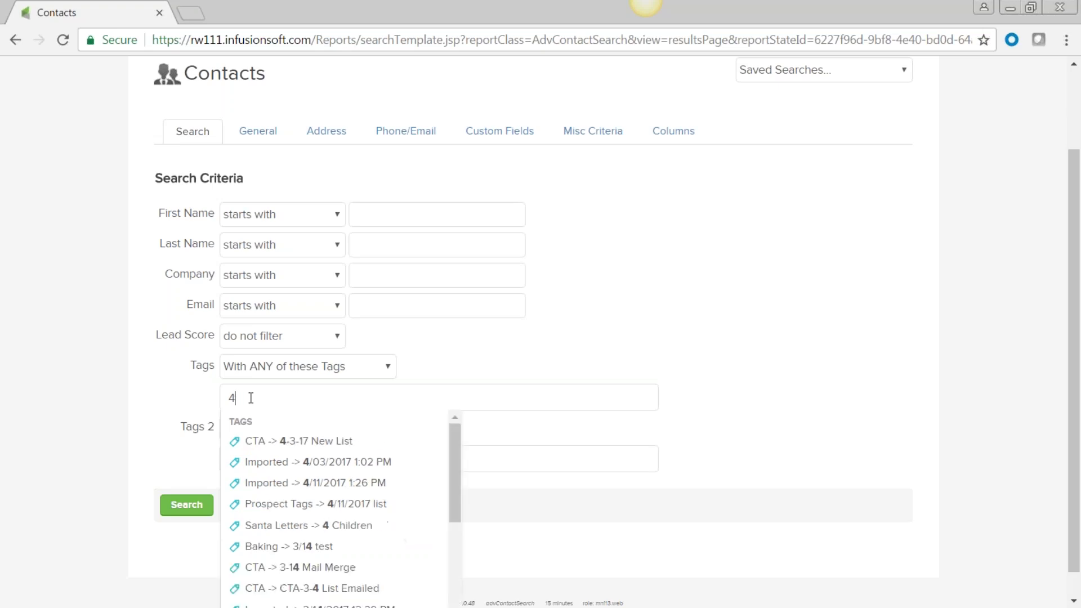
pyautogui.press('BackSpace')
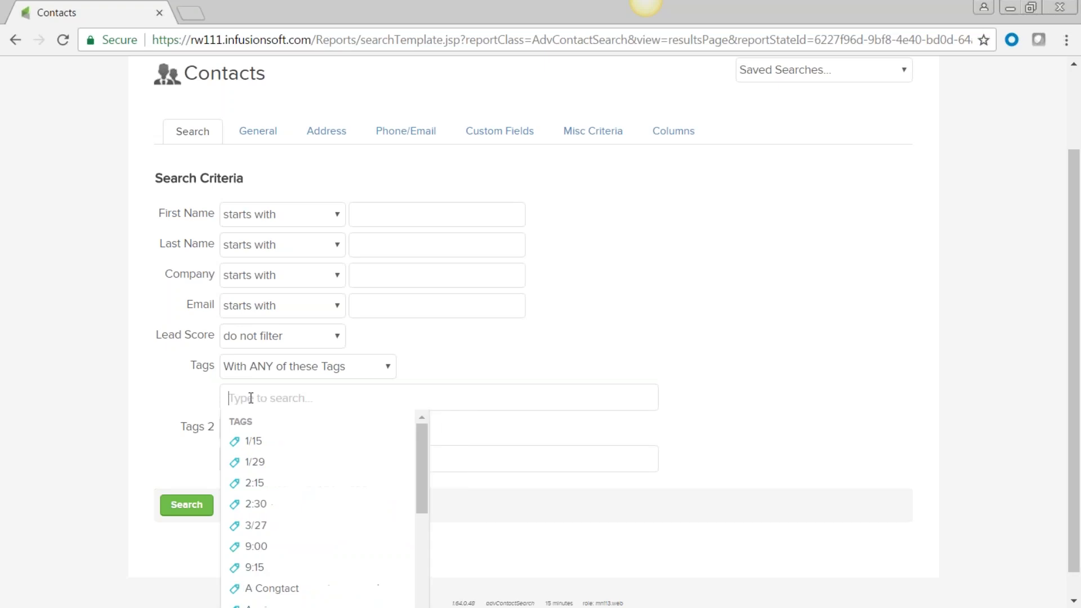
pyautogui.write('4')
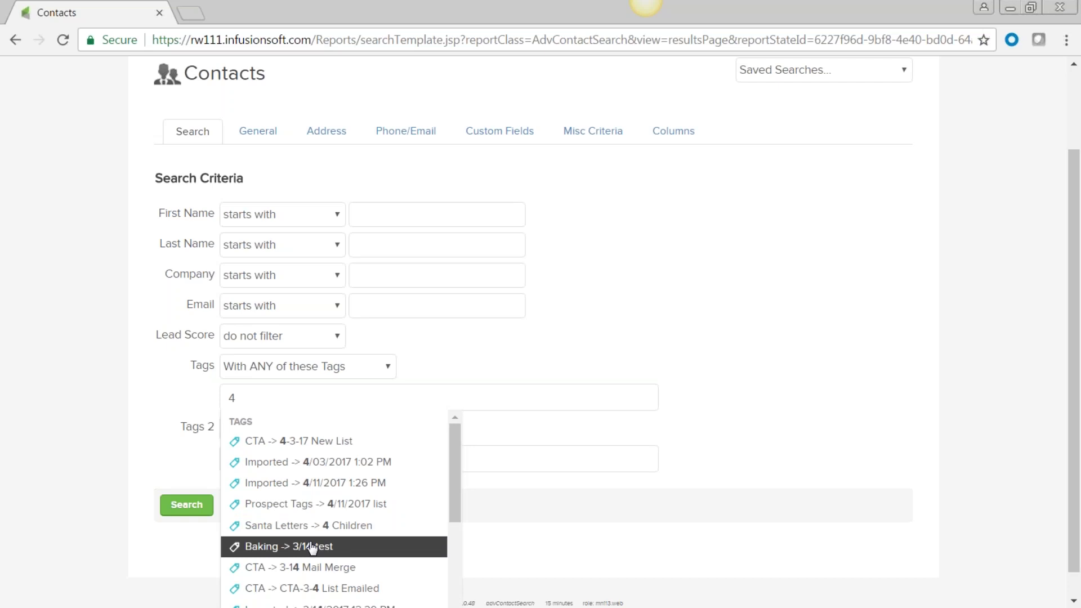
pyautogui.click(325, 489)
pyautogui.click(731, 268)
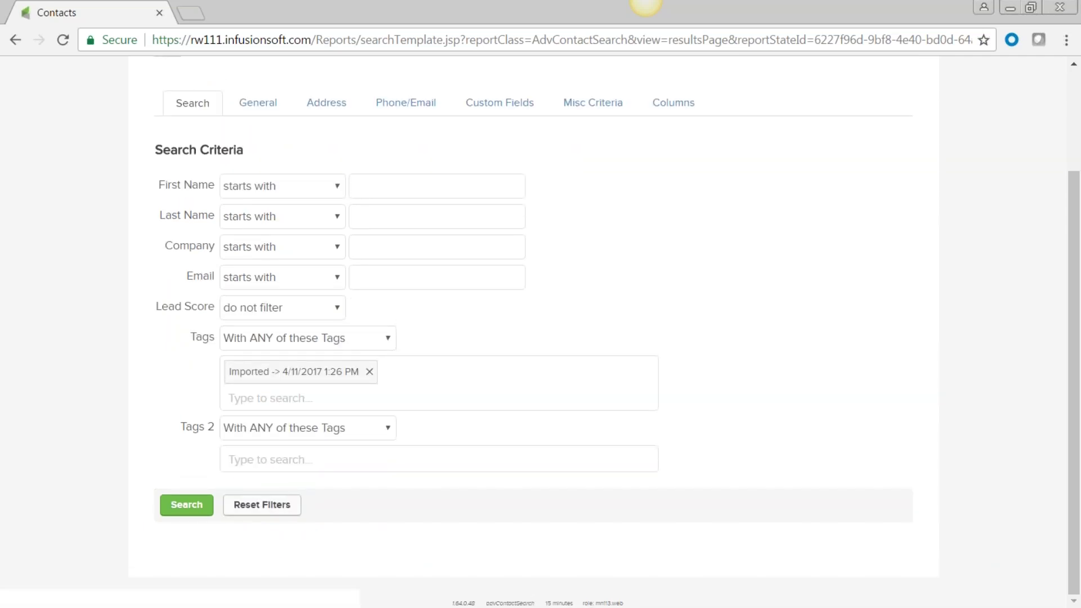
# Step: Run the tag-filtered search and review the two matching contacts' names, phones and emails
pyautogui.click(186, 506)
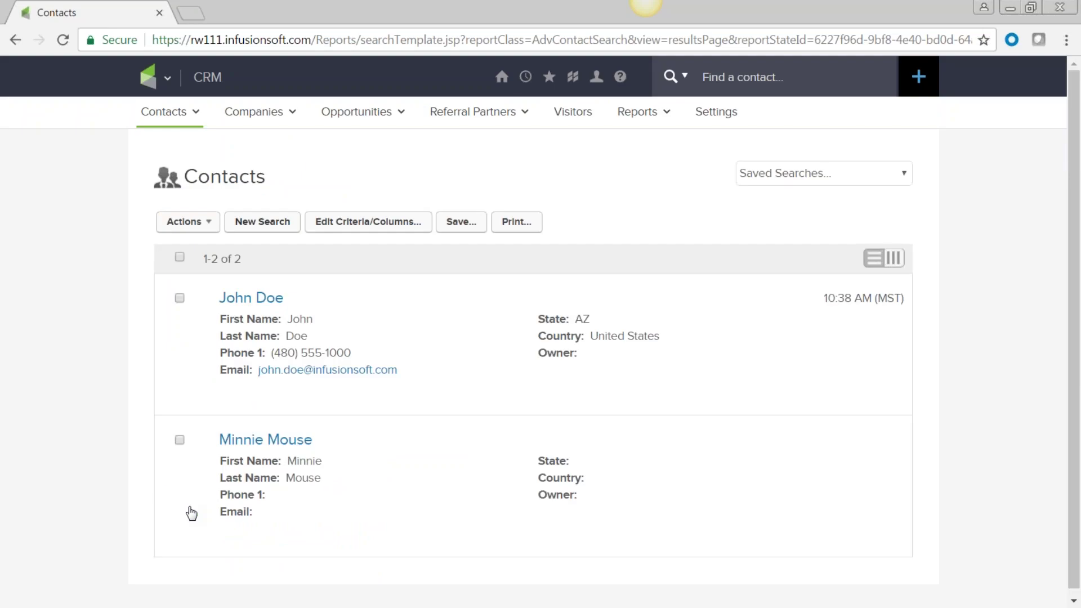
pyautogui.moveTo(267, 406)
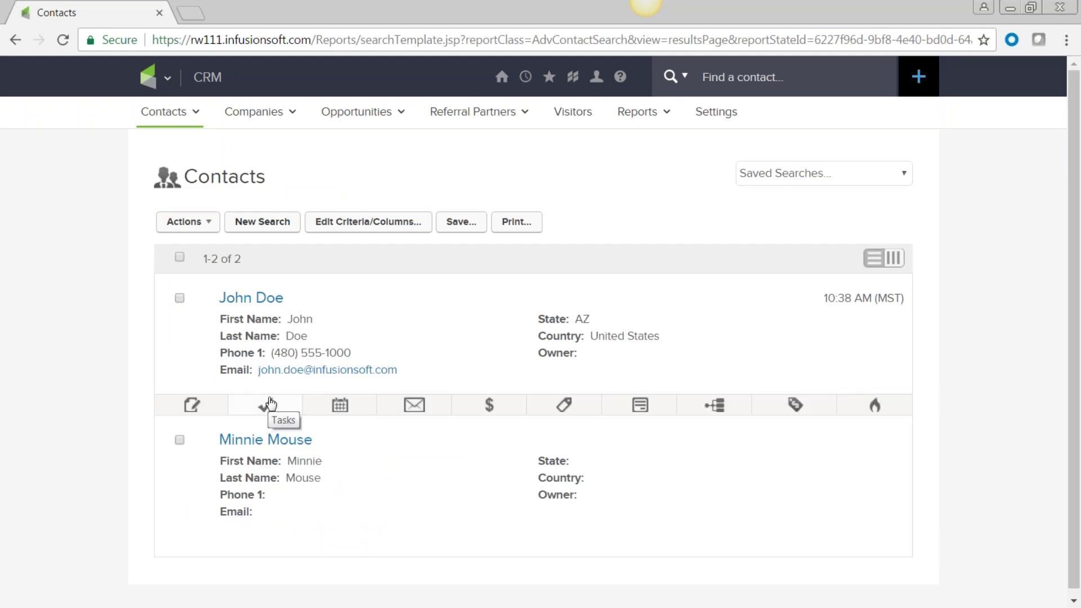
pyautogui.moveTo(277, 429)
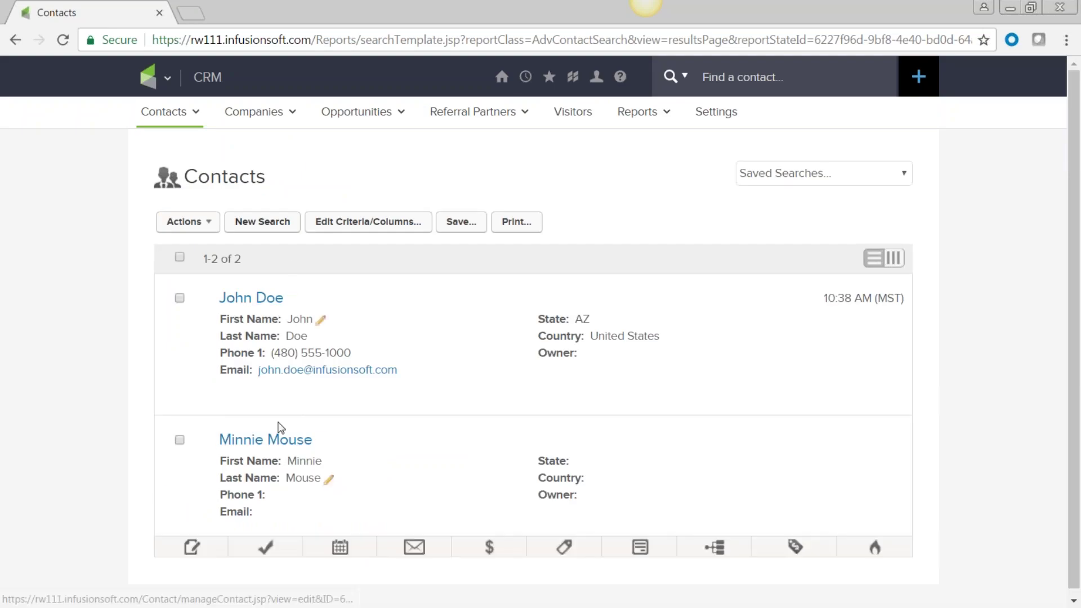
pyautogui.scroll(-1, 281, 448)
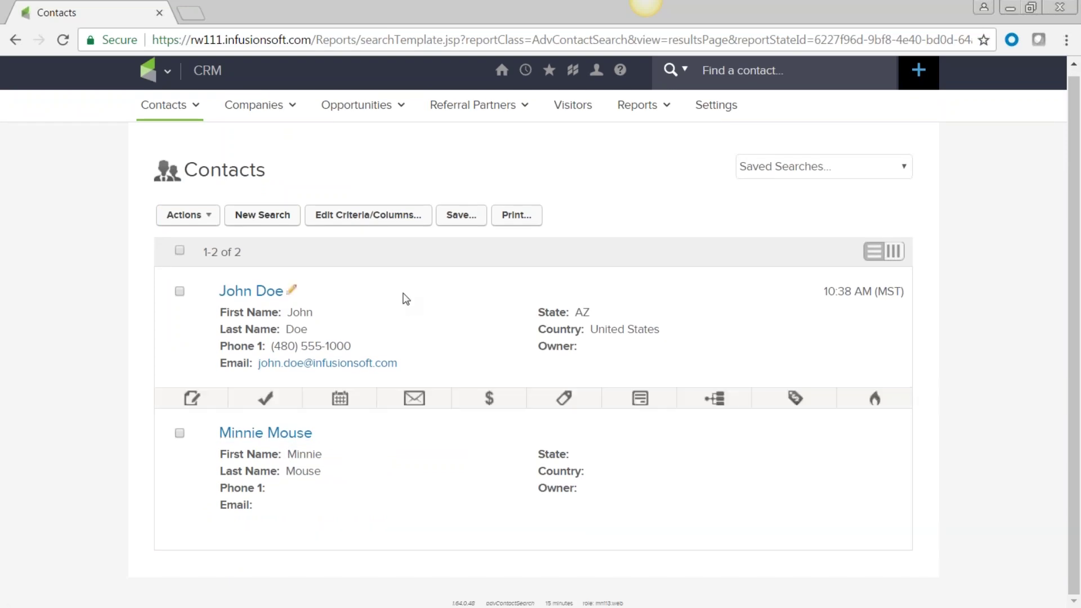
pyautogui.moveTo(398, 290)
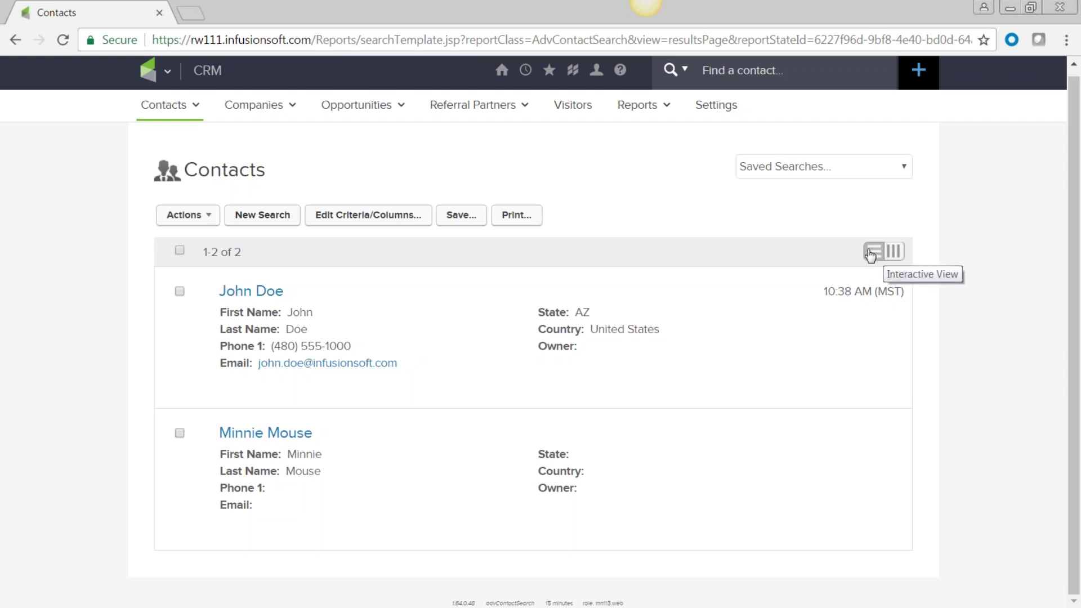
pyautogui.click(897, 259)
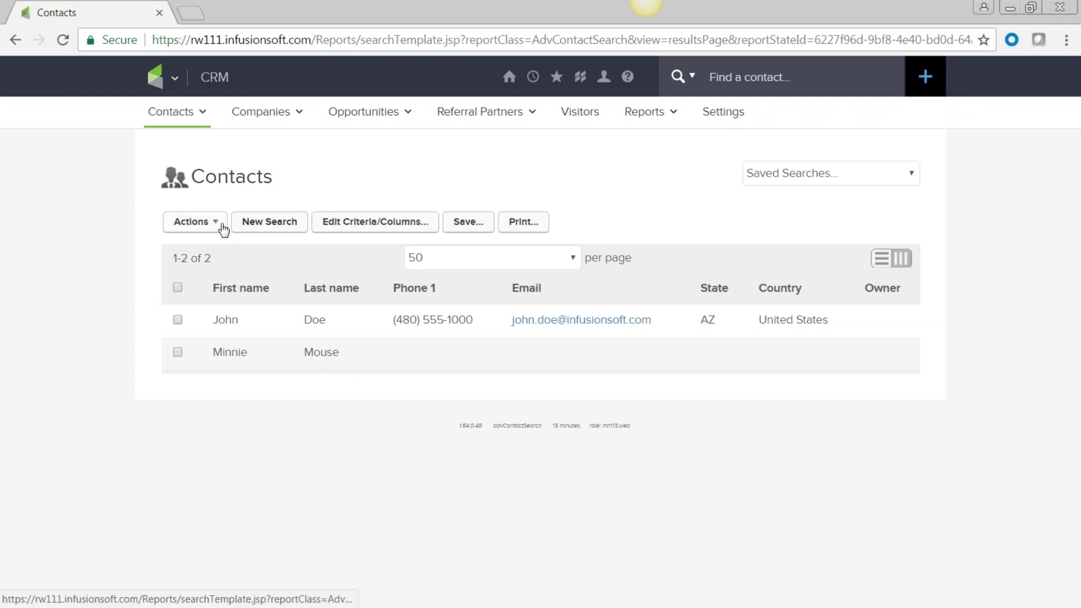
pyautogui.click(221, 226)
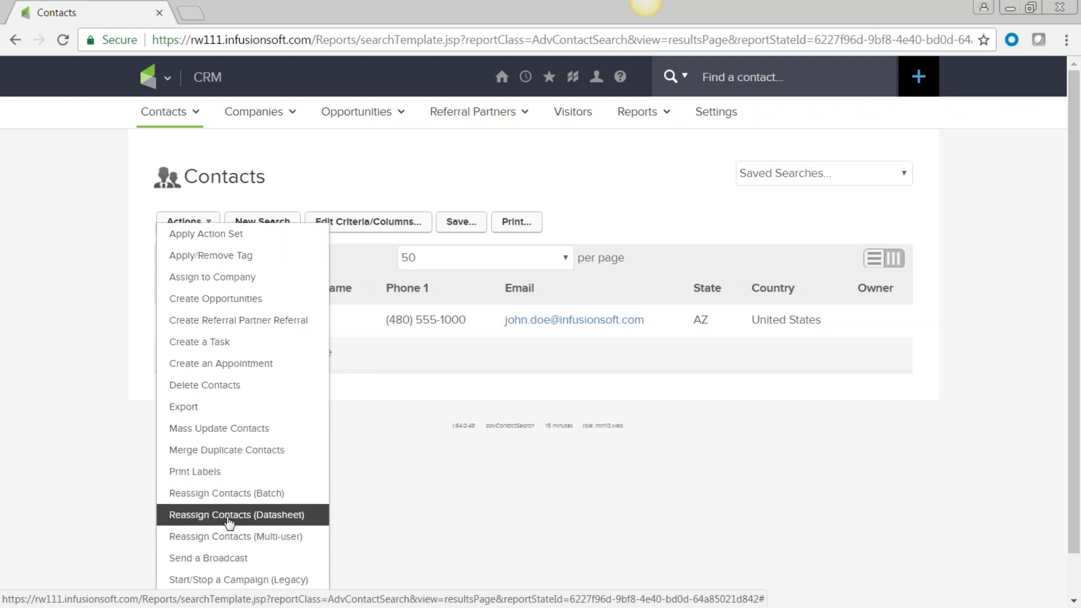
pyautogui.click(433, 544)
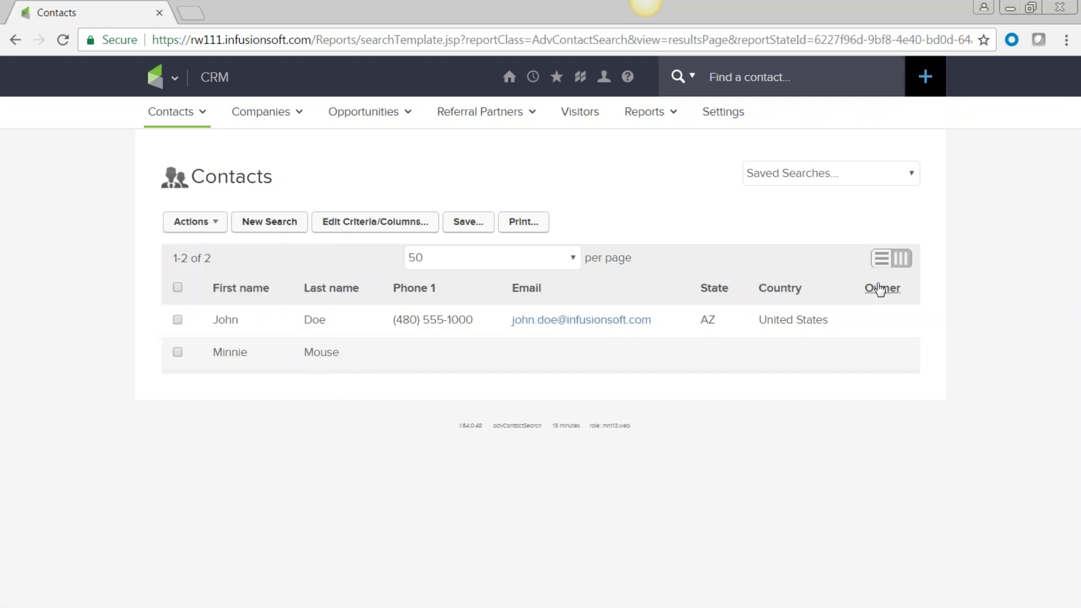
pyautogui.click(882, 260)
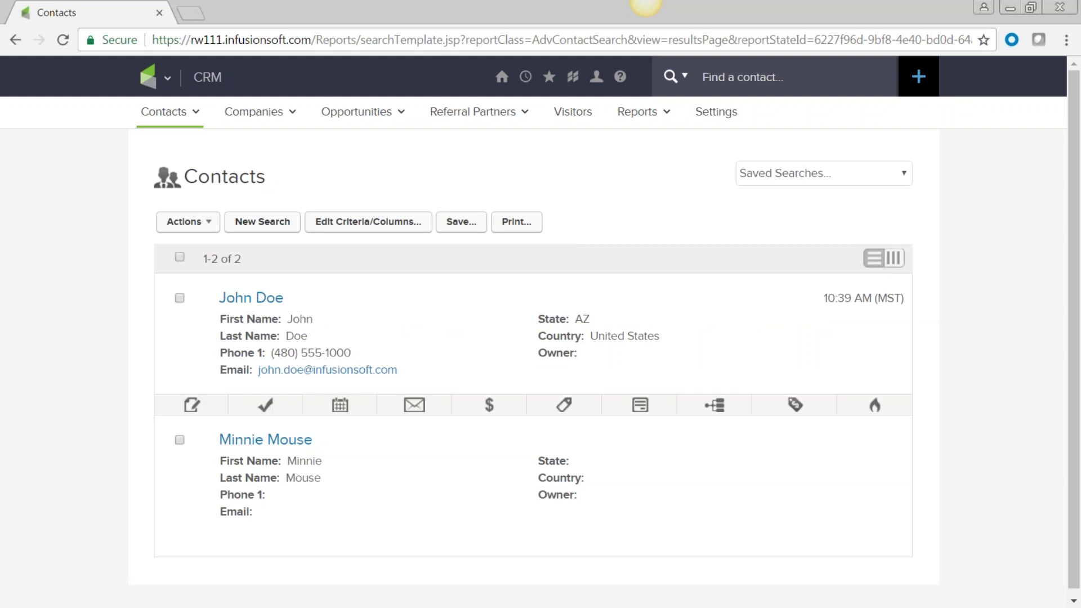
pyautogui.click(207, 233)
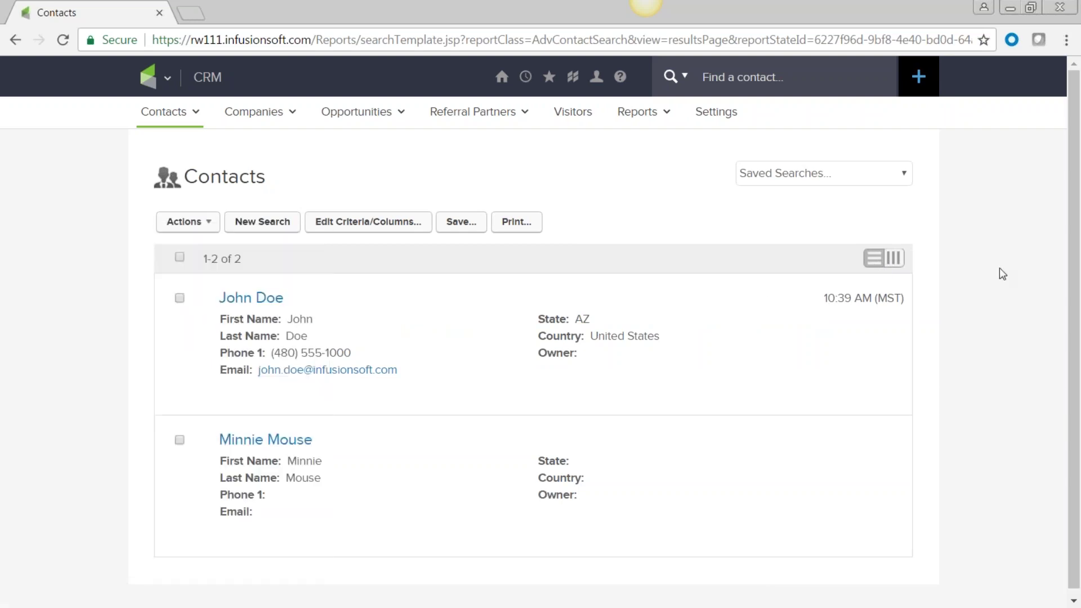
pyautogui.click(893, 258)
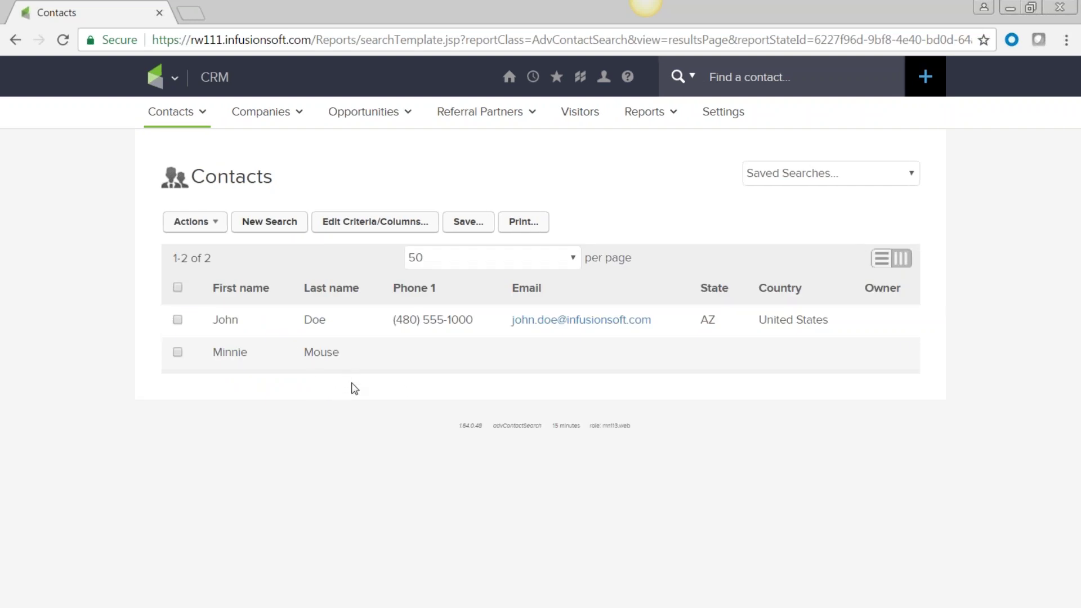
pyautogui.click(877, 261)
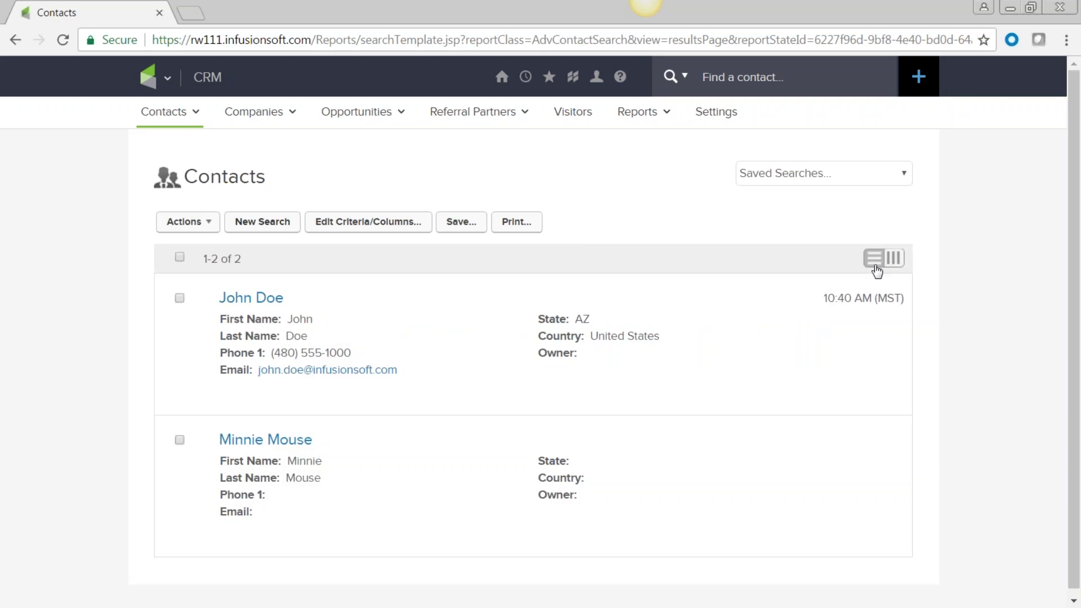
pyautogui.moveTo(667, 403)
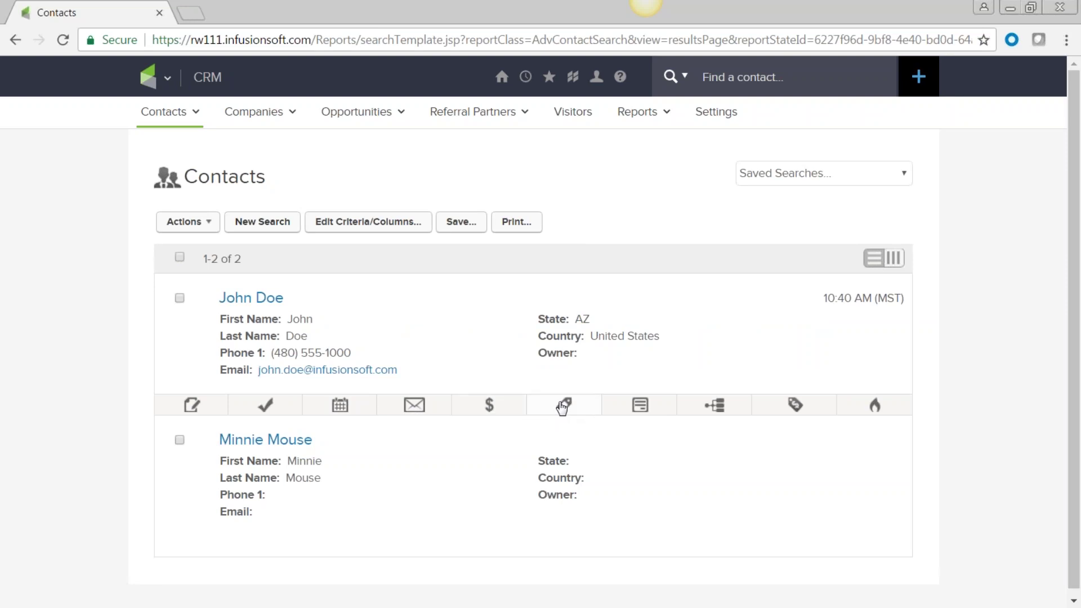
# Step: Show the first contact's applied tags, including the 4/11/2017 list and event attendee tags
pyautogui.click(562, 407)
pyautogui.scroll(-6, 562, 407)
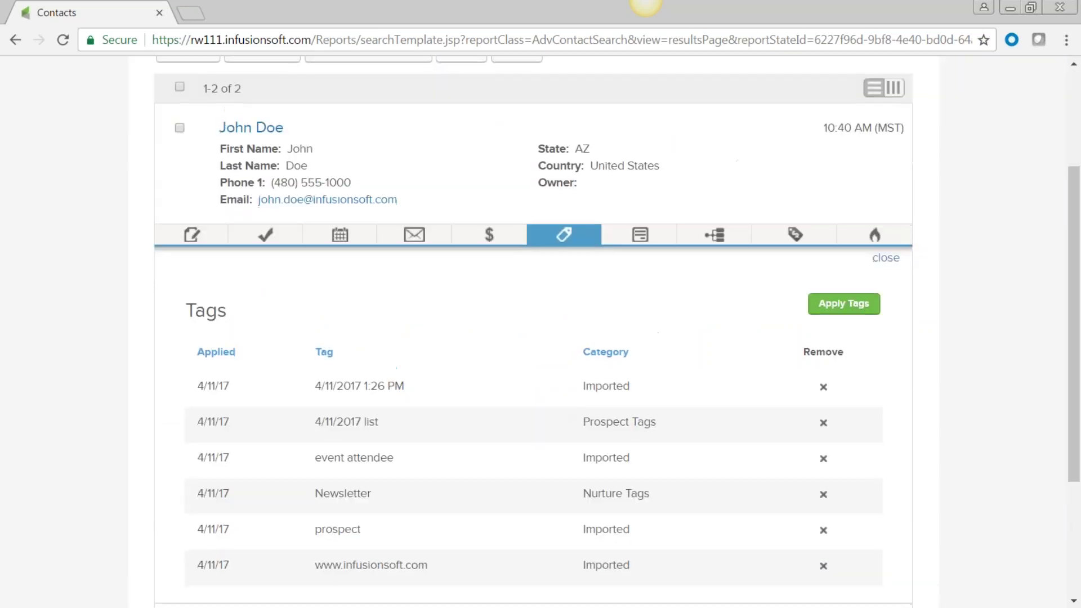
pyautogui.scroll(3, 540, 302)
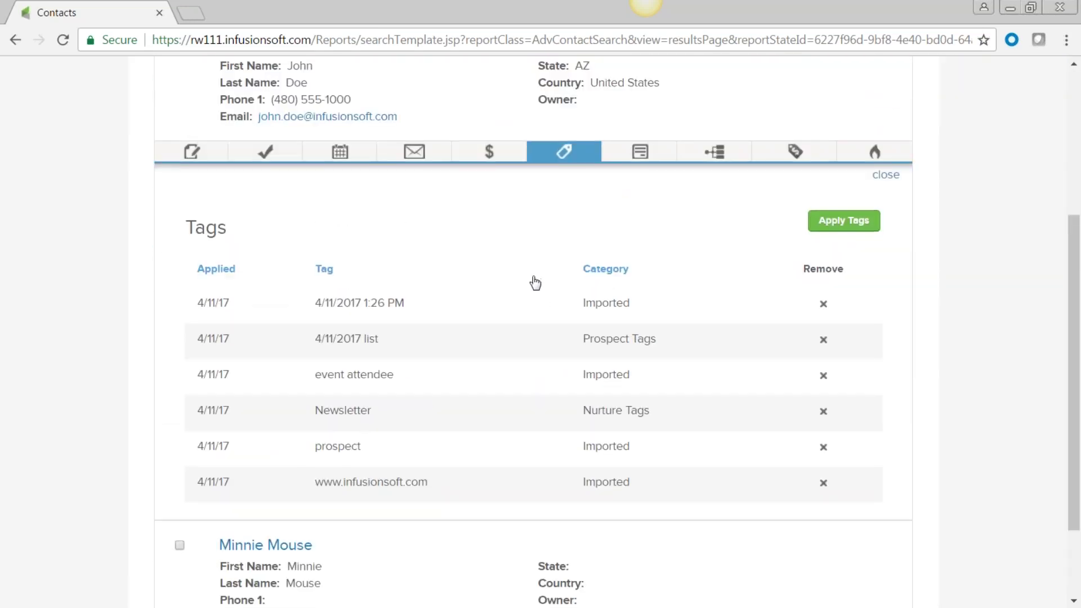
pyautogui.scroll(2, 540, 301)
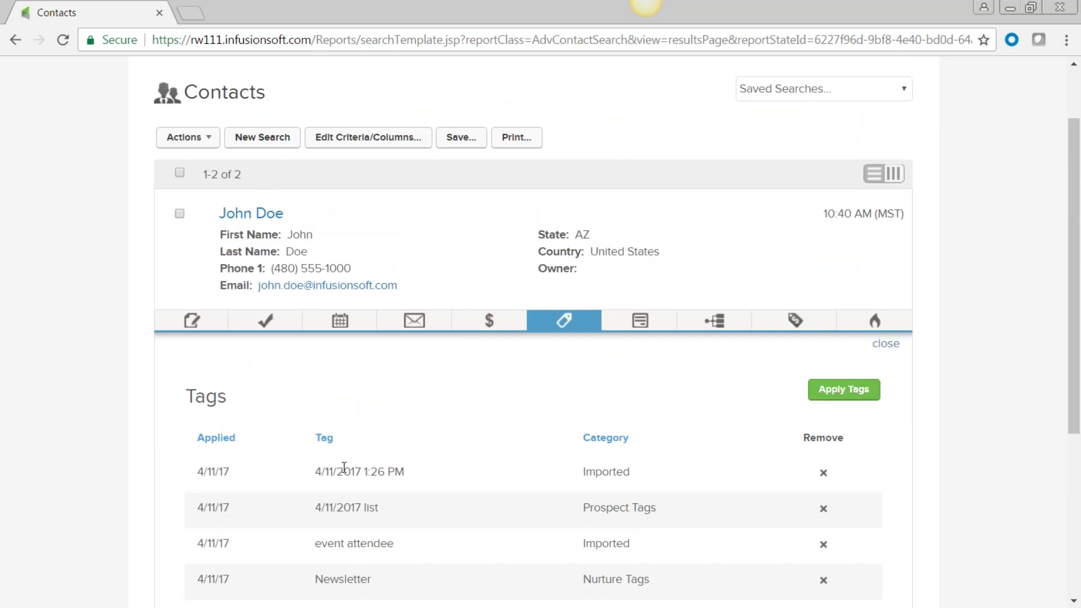
pyautogui.tripleClick(317, 507)
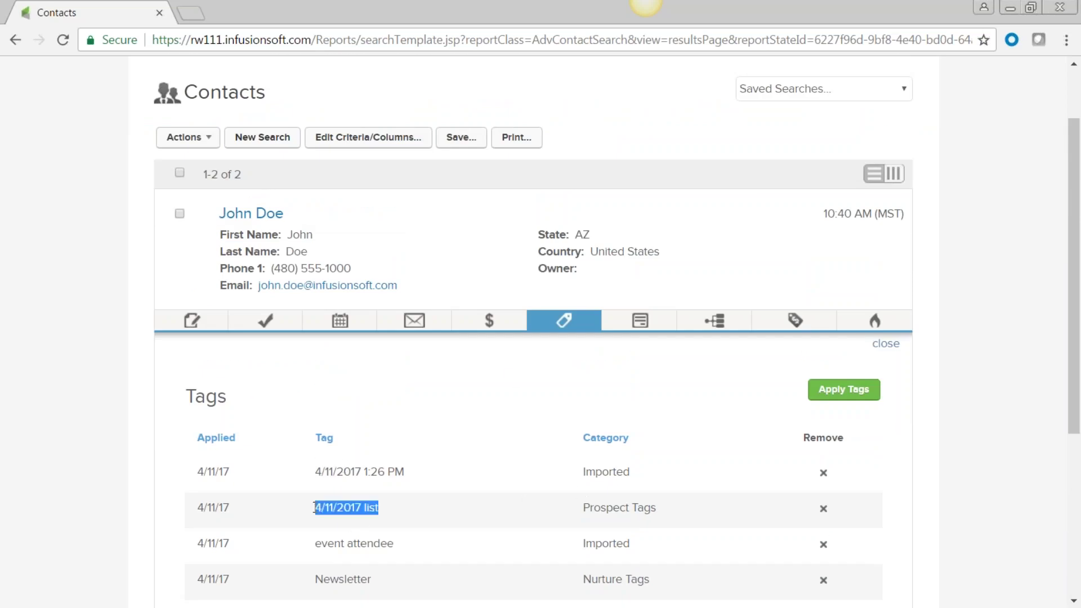
pyautogui.tripleClick(309, 546)
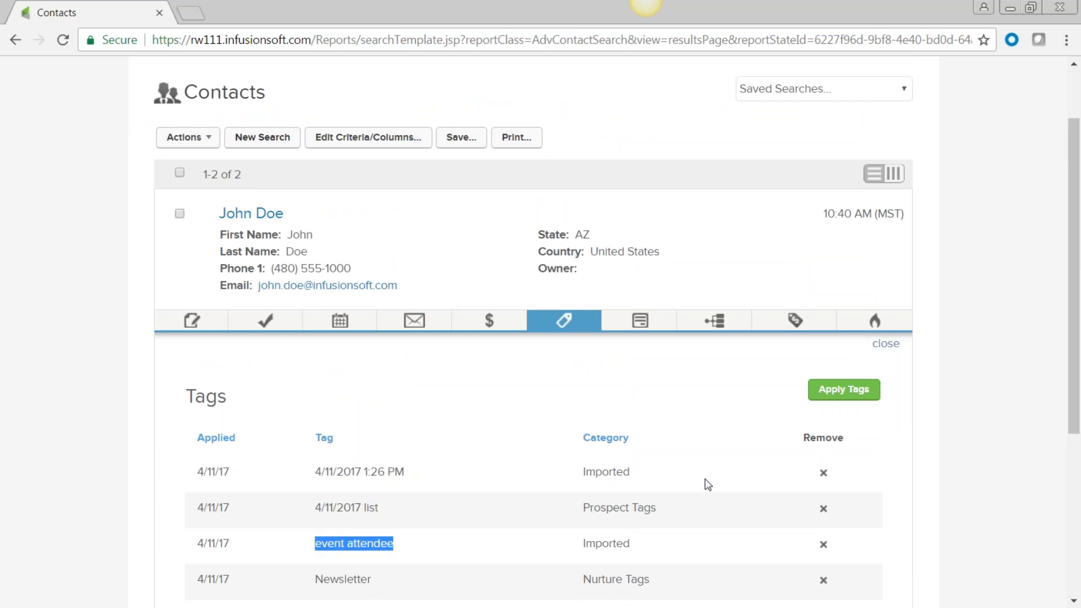
pyautogui.scroll(-3, 708, 484)
pyautogui.scroll(5, 708, 485)
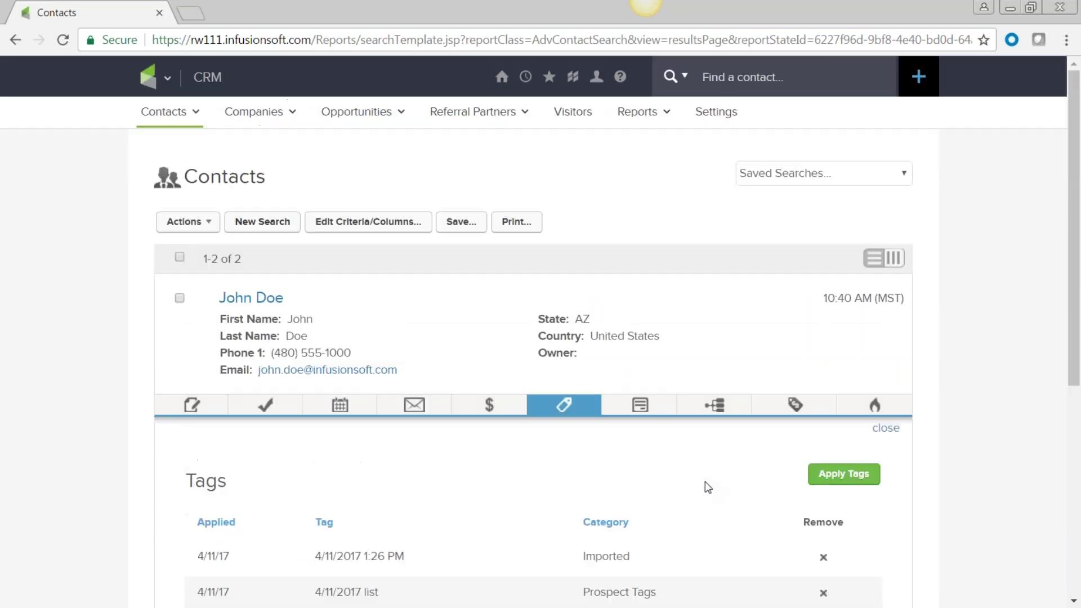
# Step: Check the contact's form submissions, sequences, opportunities, then its scored and recent activity
pyautogui.click(639, 413)
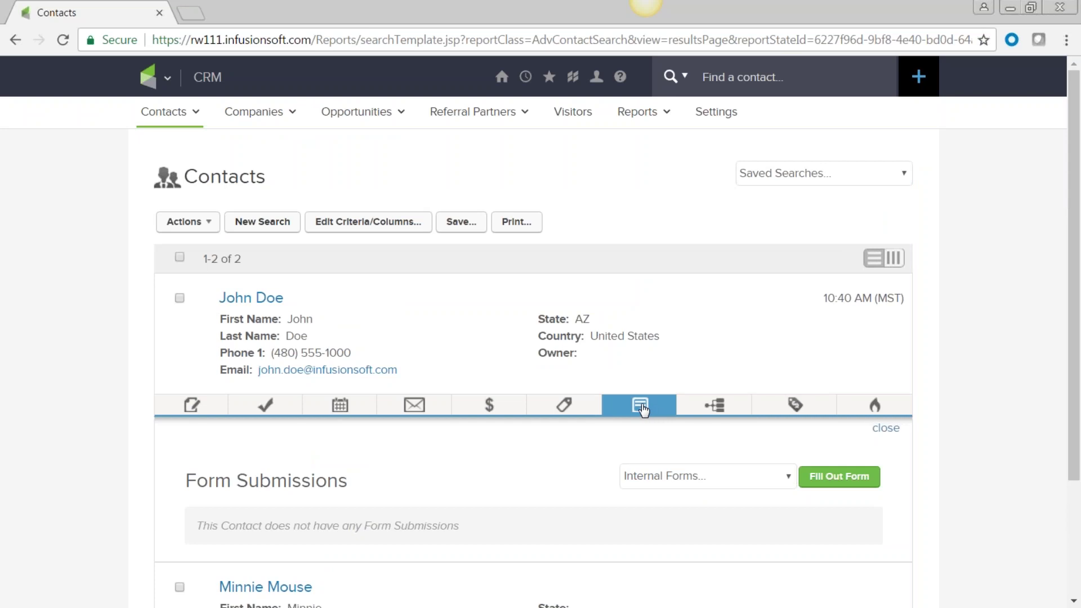
pyautogui.click(715, 406)
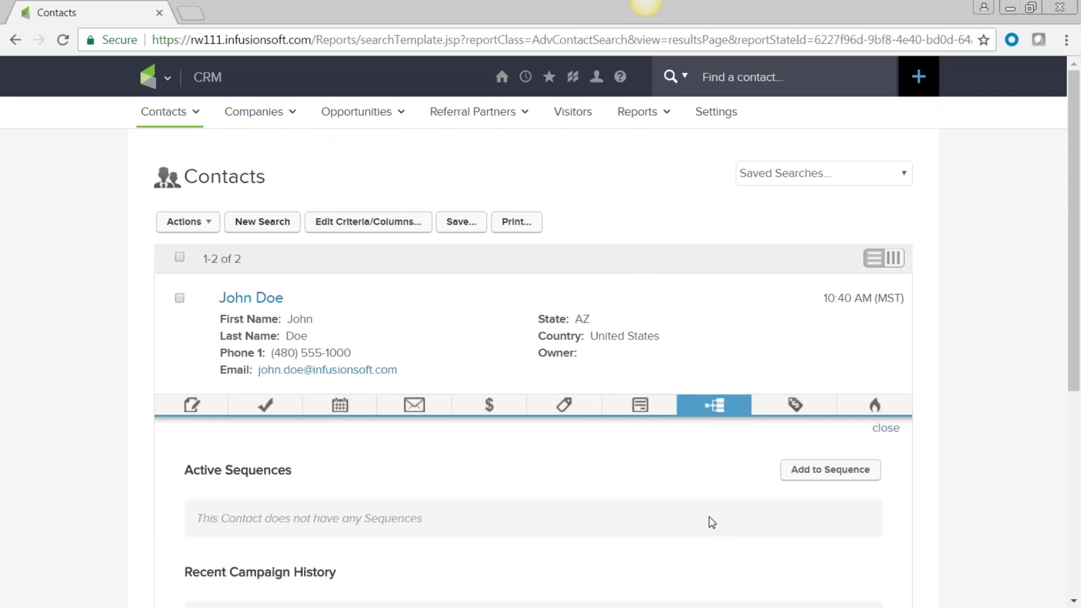
pyautogui.scroll(-3, 708, 523)
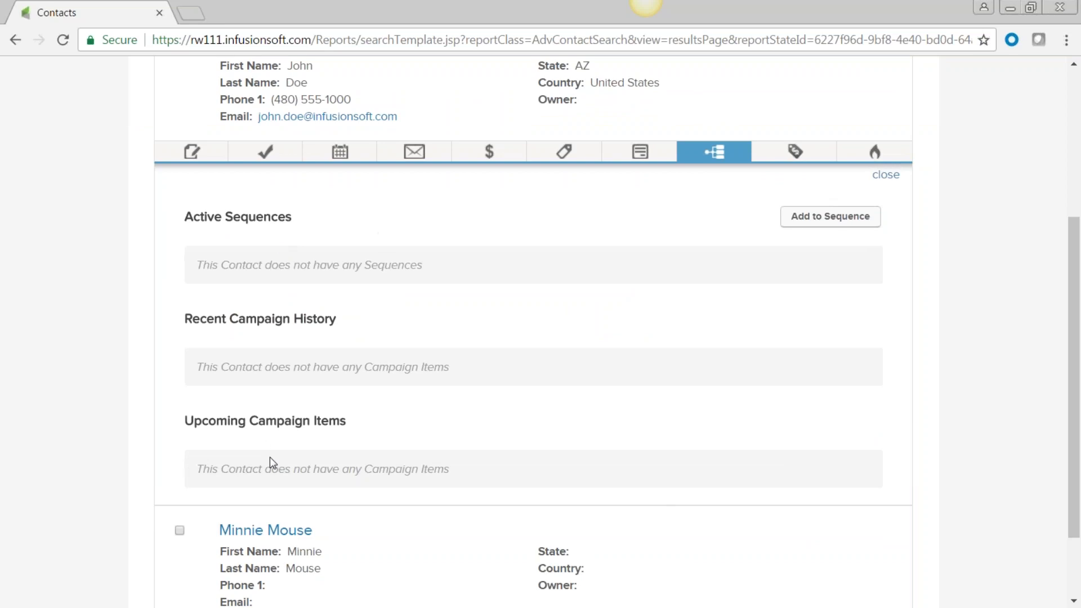
pyautogui.click(795, 151)
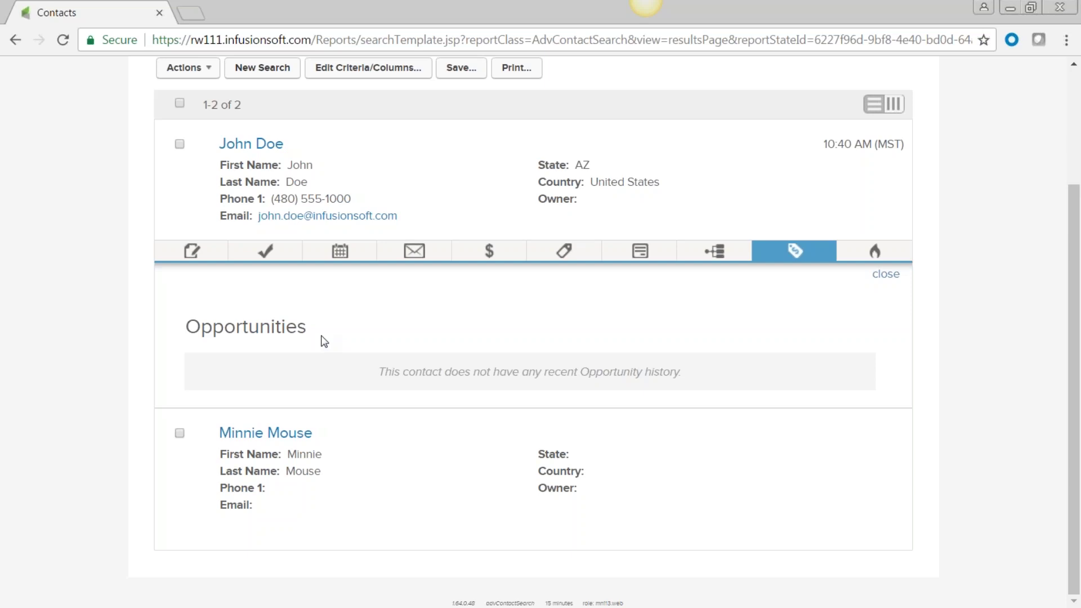
pyautogui.doubleClick(179, 333)
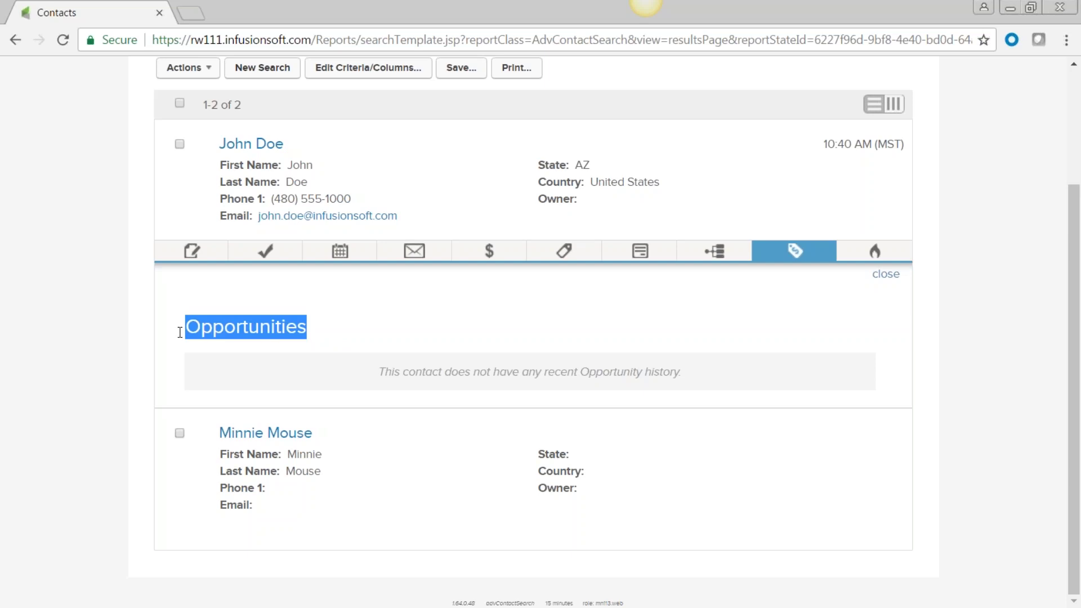
pyautogui.click(875, 252)
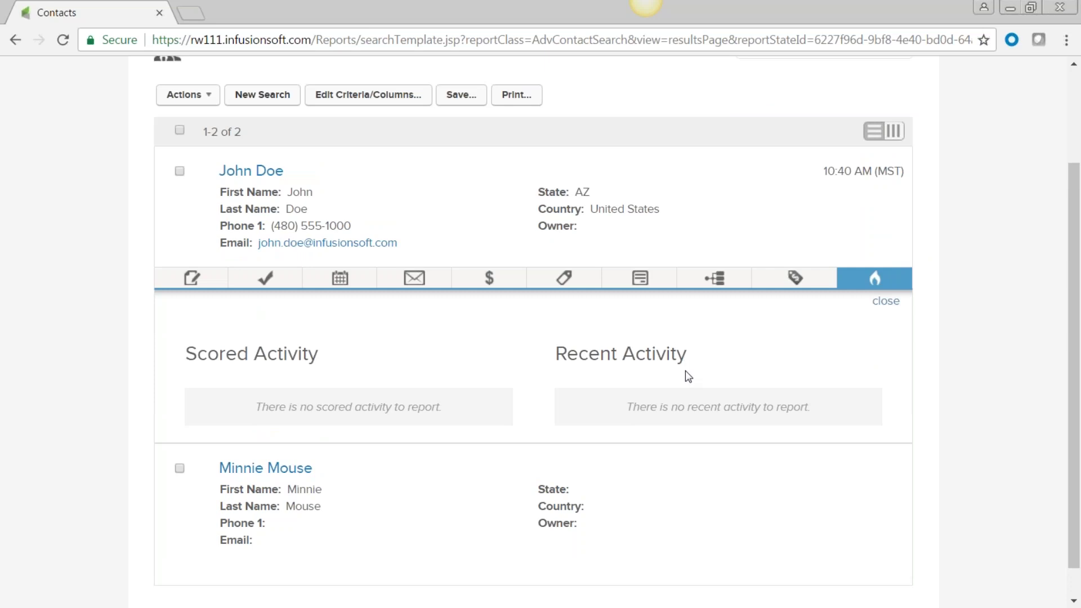
pyautogui.scroll(-1, 688, 376)
pyautogui.scroll(2, 161, 241)
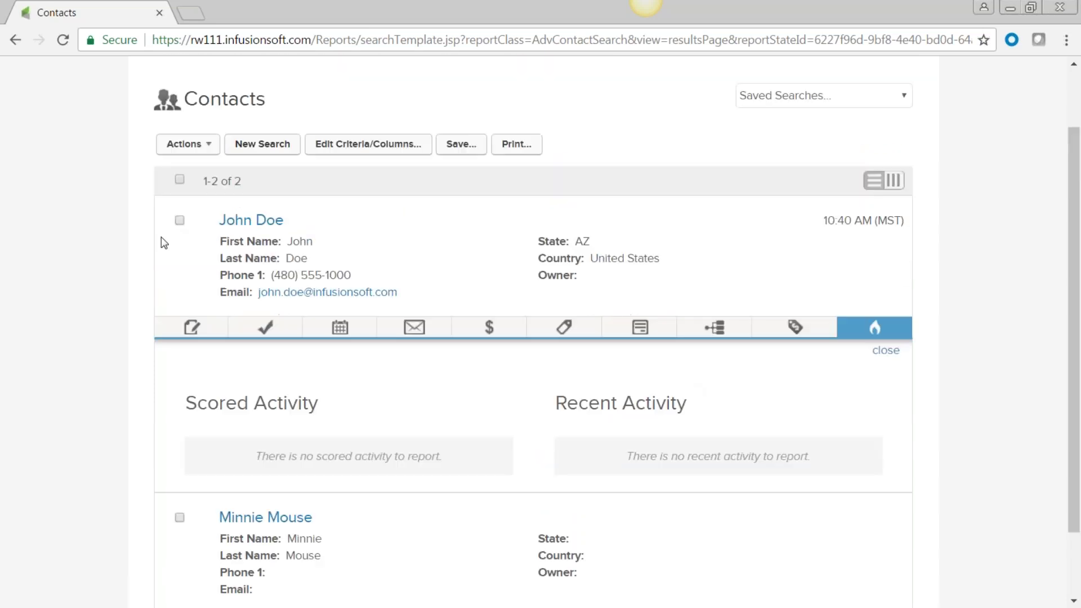
# Step: Open the first contact's record and scroll through its General details and $0.00 account summary
pyautogui.click(249, 220)
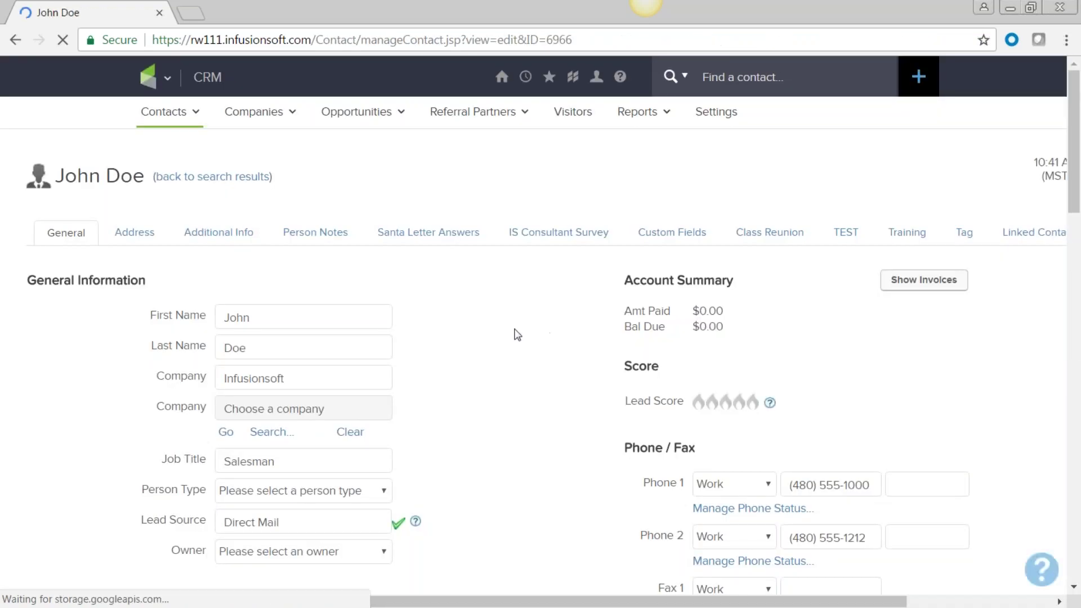
pyautogui.scroll(-1, 516, 335)
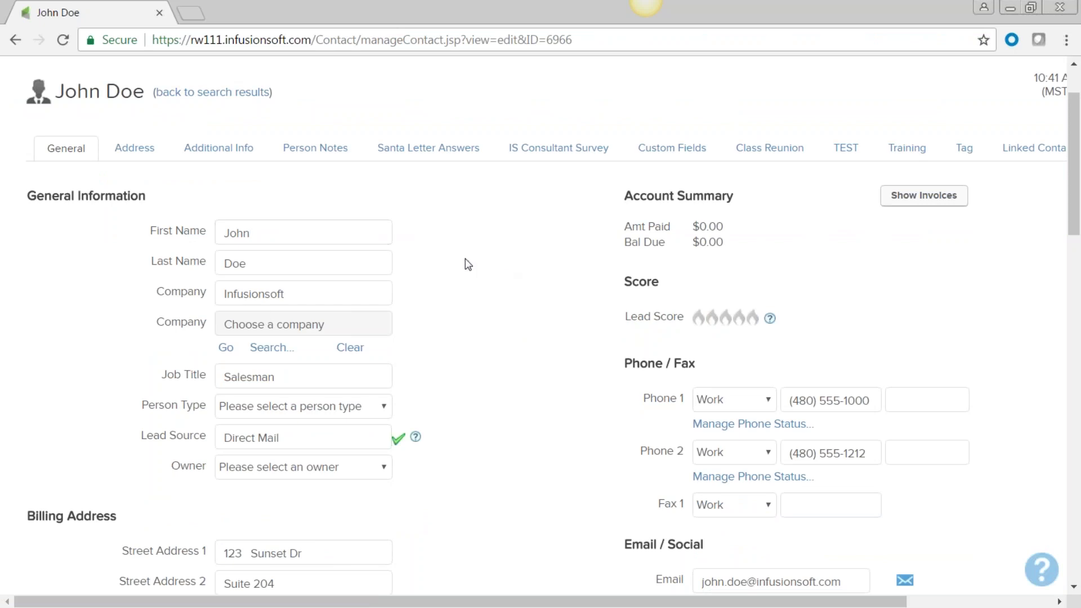
pyautogui.scroll(-6, 467, 265)
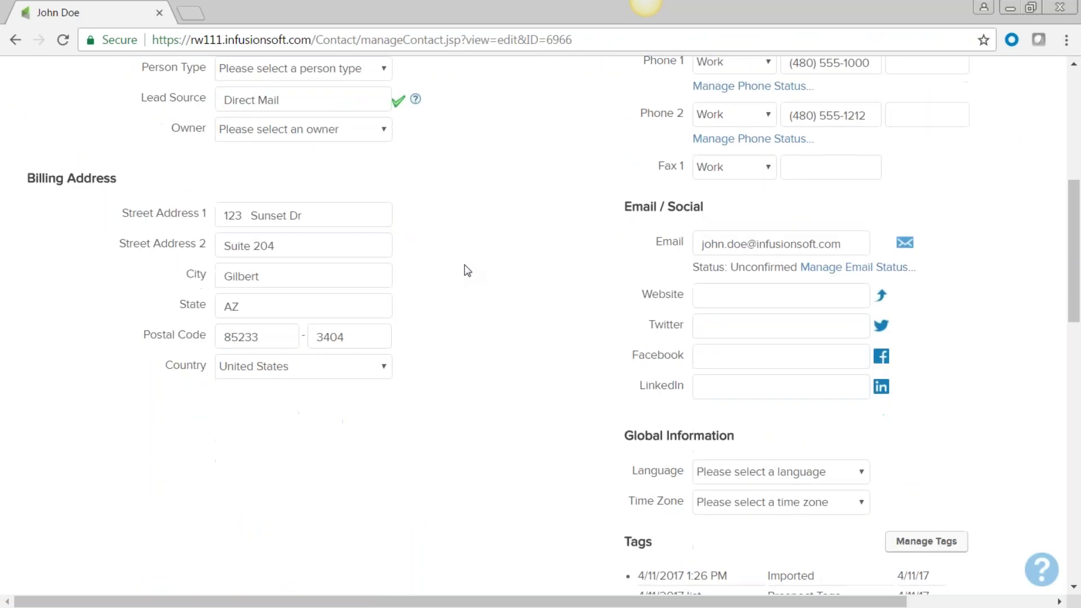
pyautogui.scroll(-3, 465, 295)
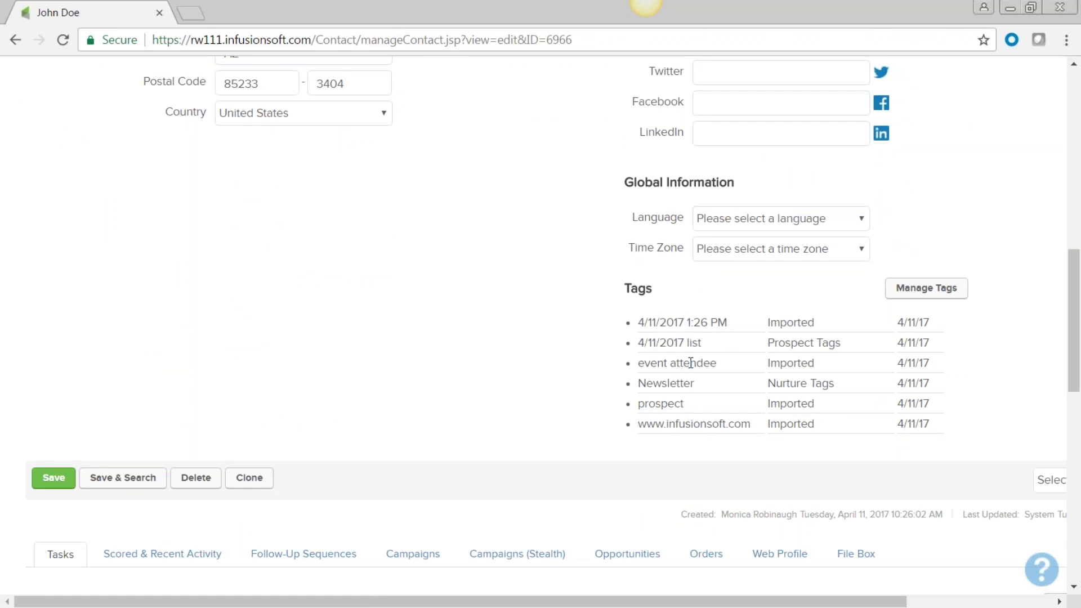
pyautogui.scroll(3, 541, 325)
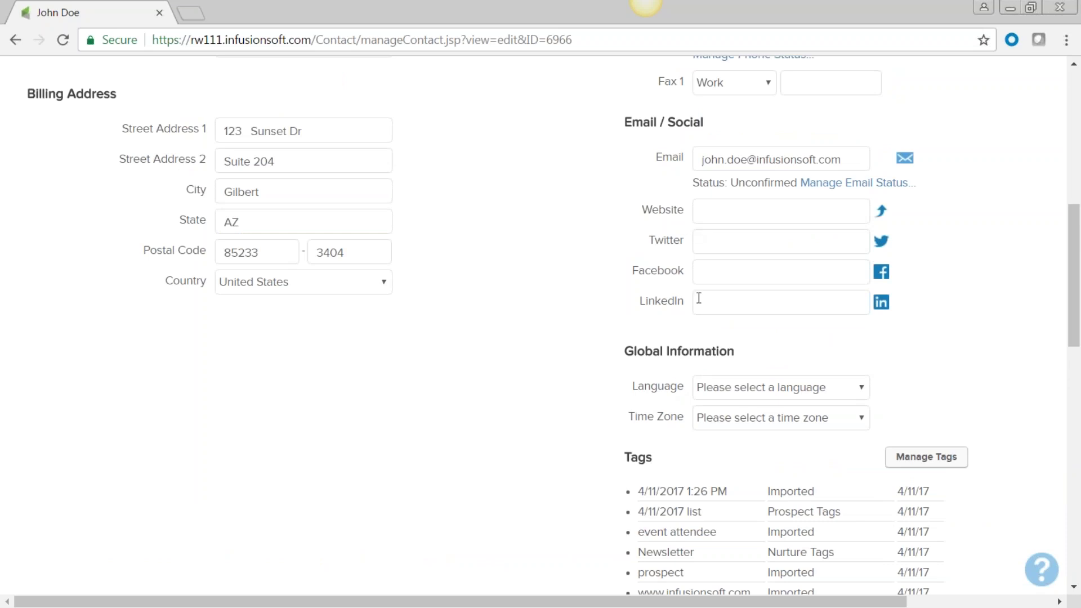
pyautogui.scroll(3, 444, 283)
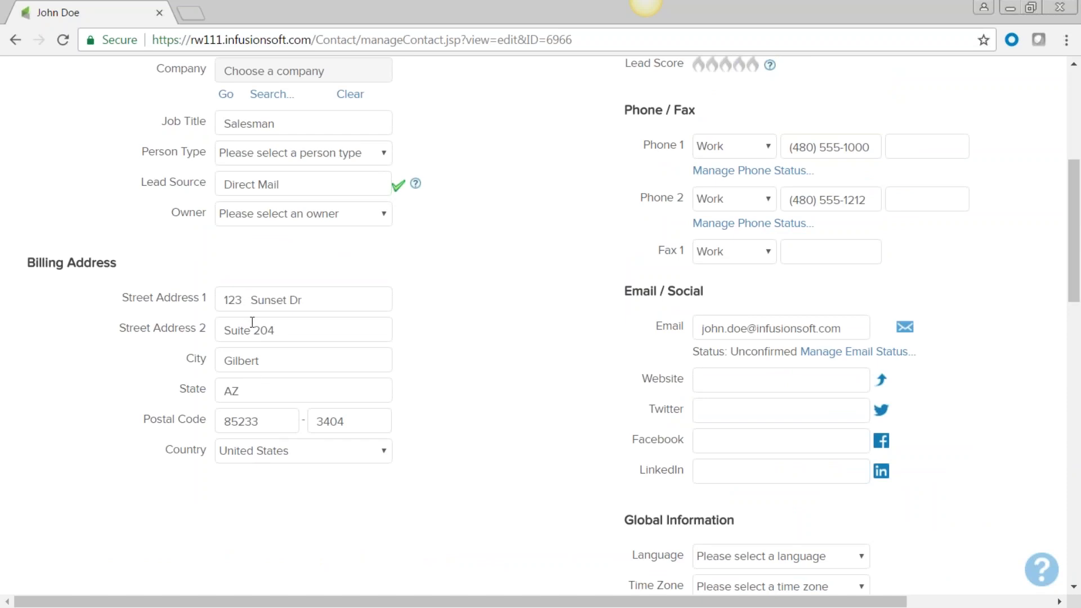
pyautogui.scroll(1, 427, 382)
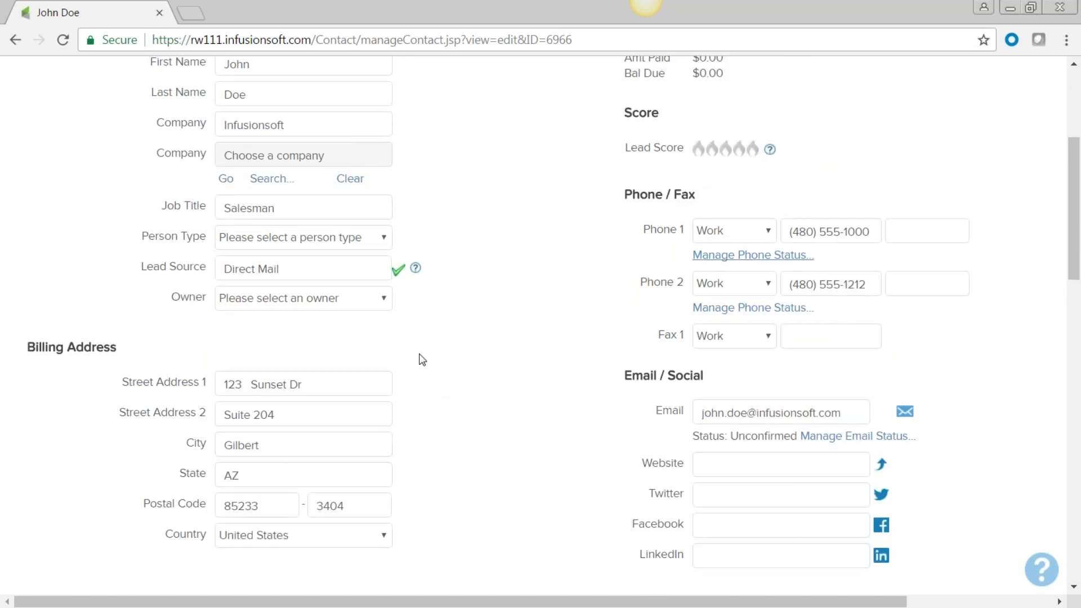
pyautogui.scroll(3, 479, 377)
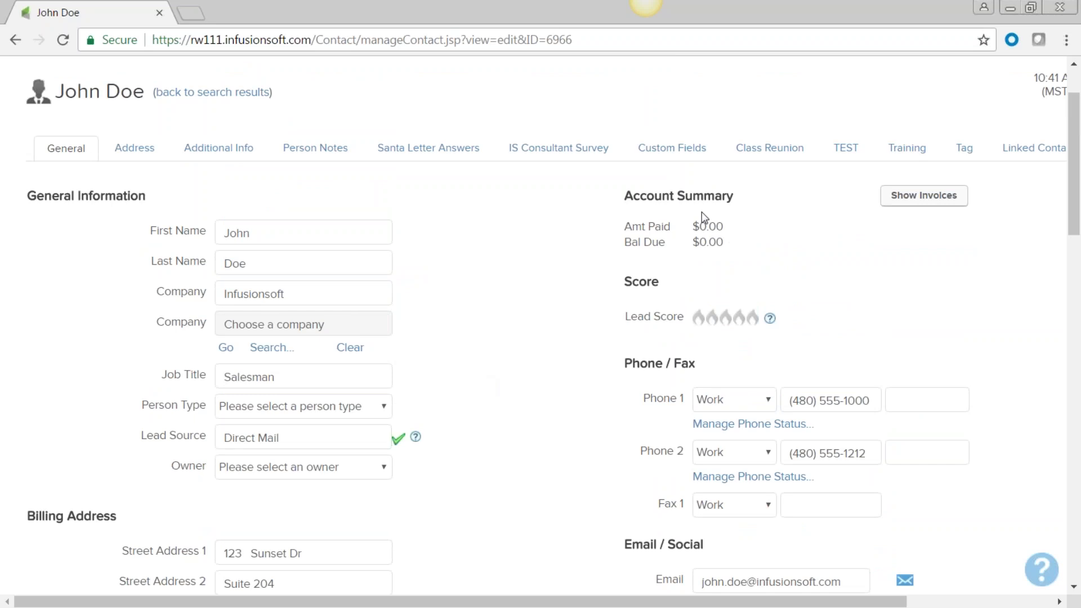
pyautogui.moveTo(706, 223); pyautogui.dragTo(696, 223)
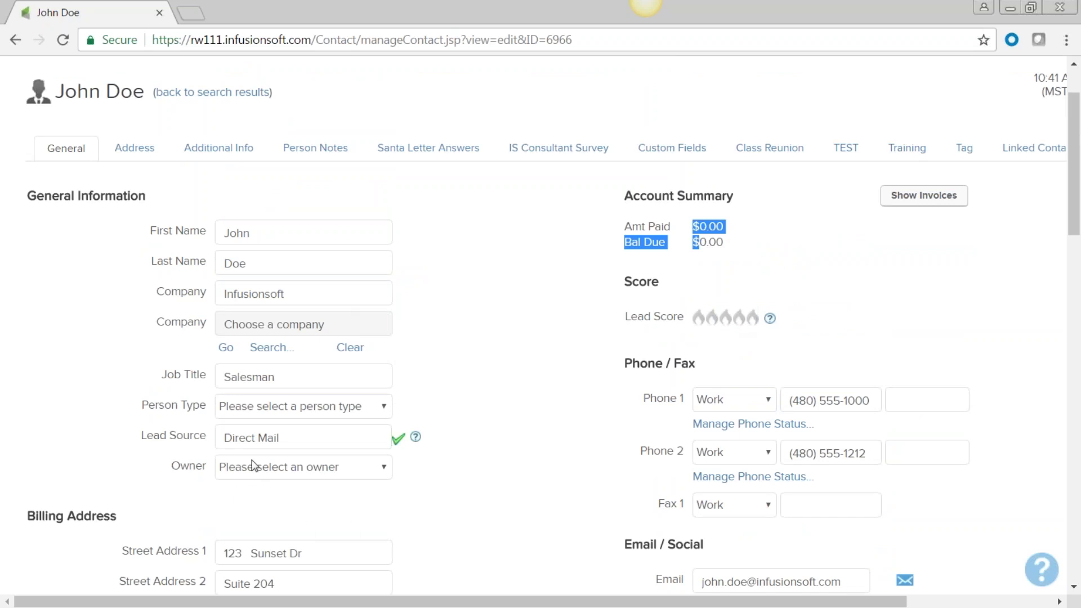
# Step: Assign the contact an owner, set Person Type to Prospect, and view its shipping address
pyautogui.click(374, 470)
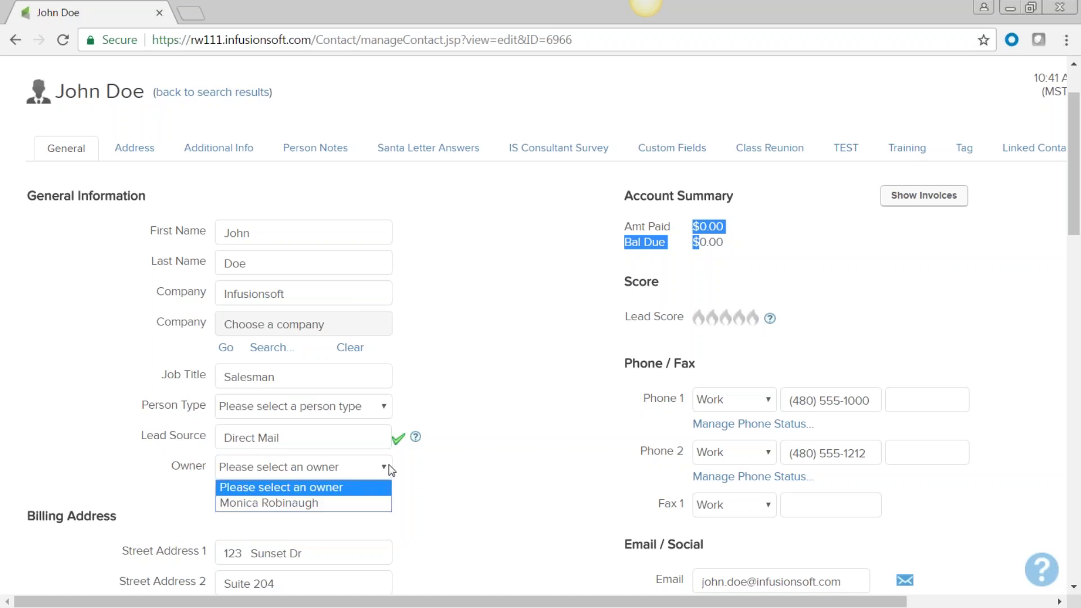
pyautogui.click(376, 515)
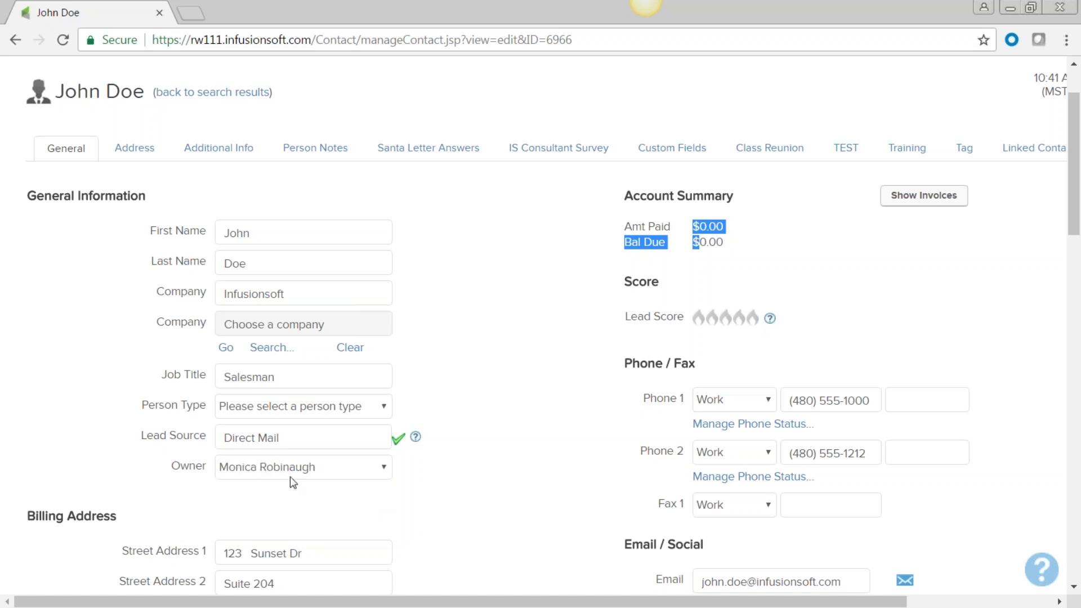
pyautogui.click(394, 409)
pyautogui.click(378, 441)
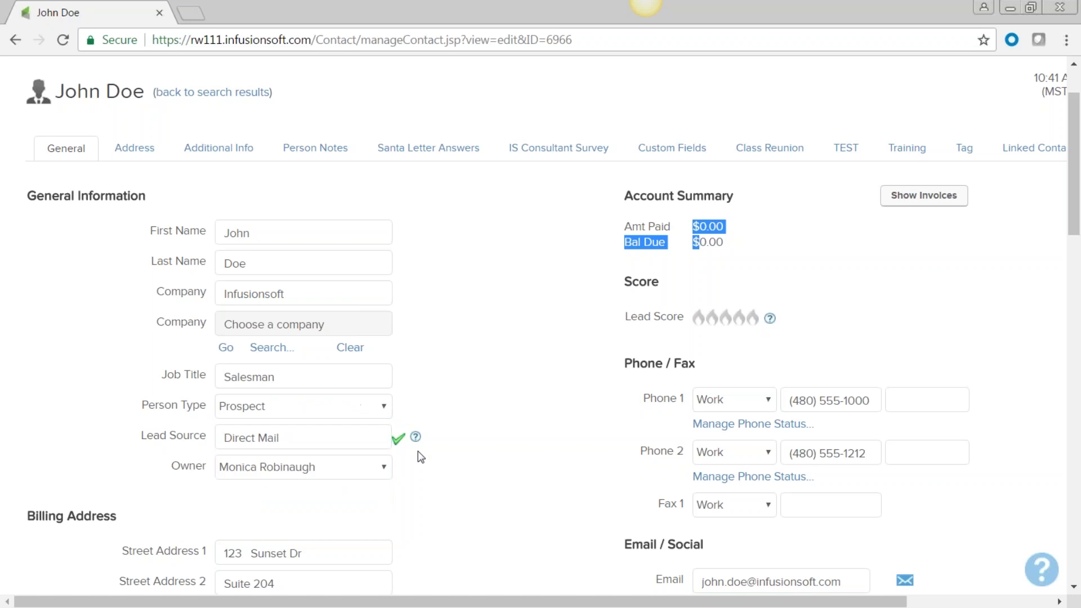
pyautogui.click(467, 254)
pyautogui.click(138, 148)
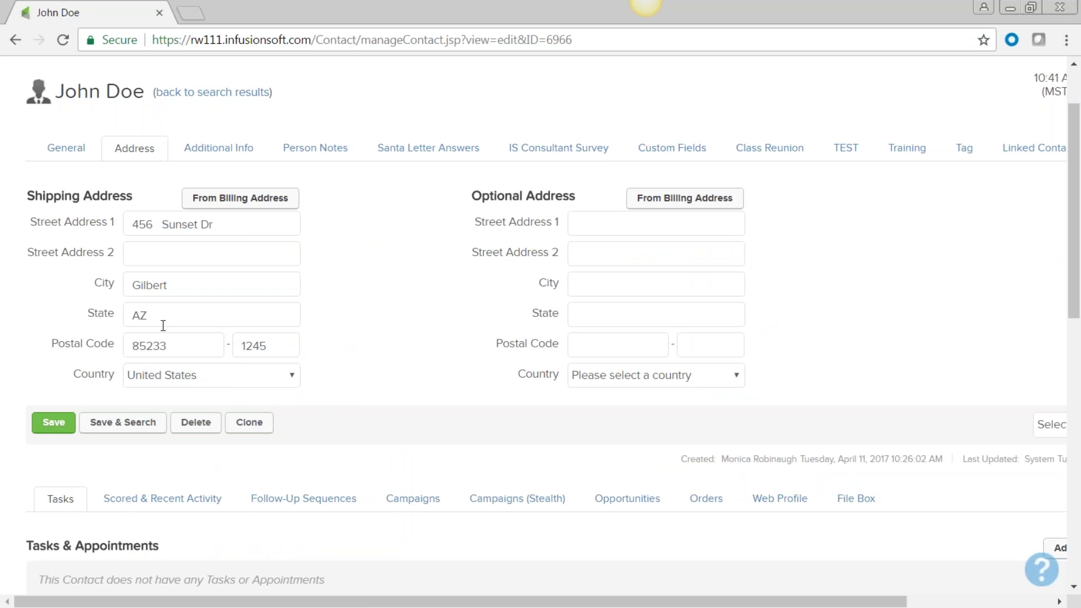
# Step: Browse the Additional Info, Person Notes and Custom Fields tabs, then return to General
pyautogui.click(224, 145)
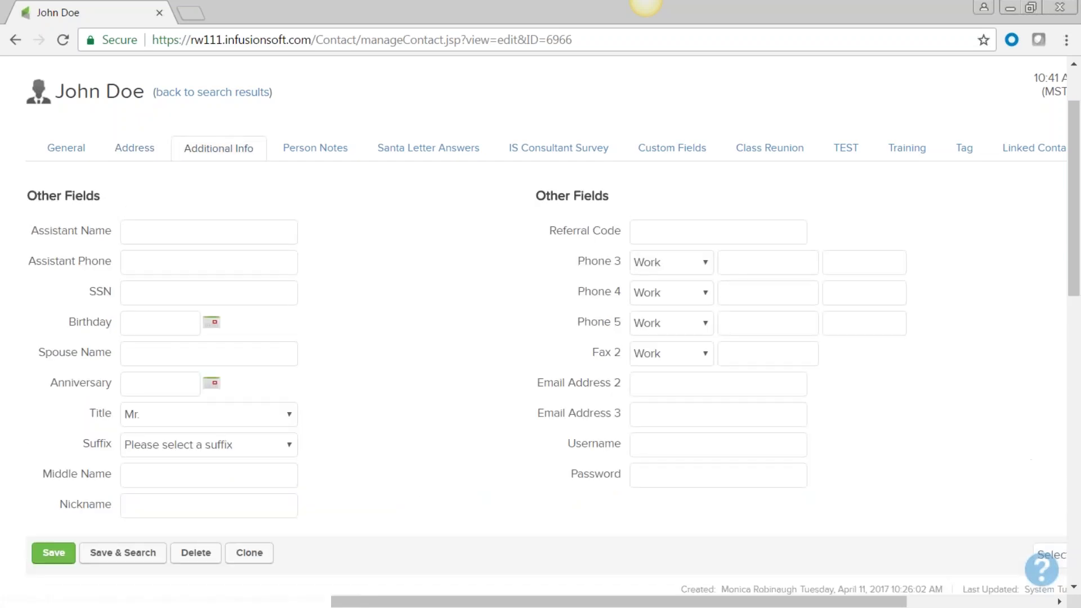
pyautogui.click(331, 151)
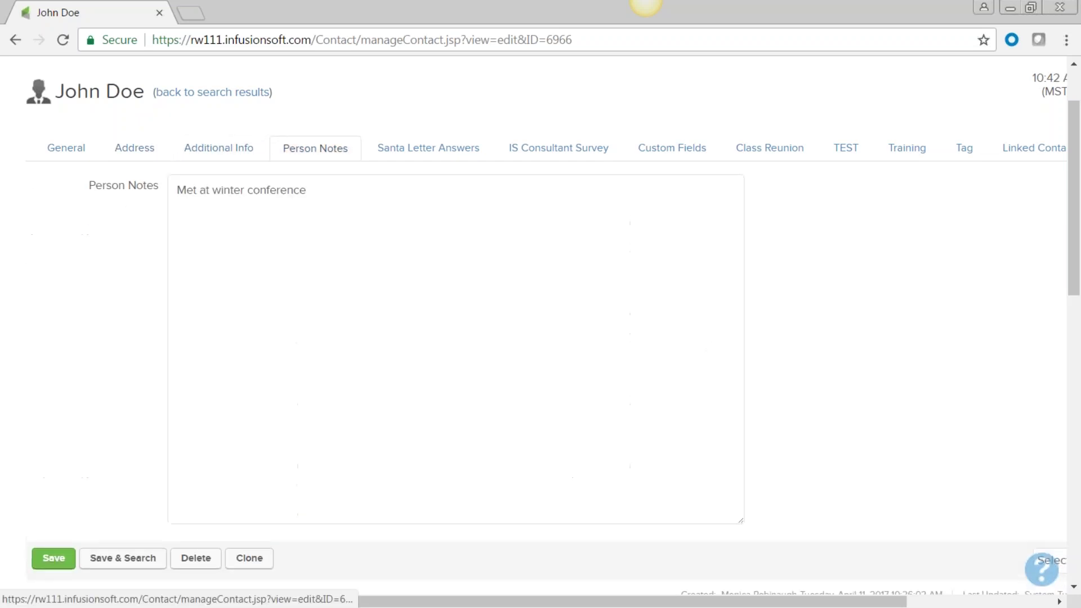
pyautogui.click(319, 187)
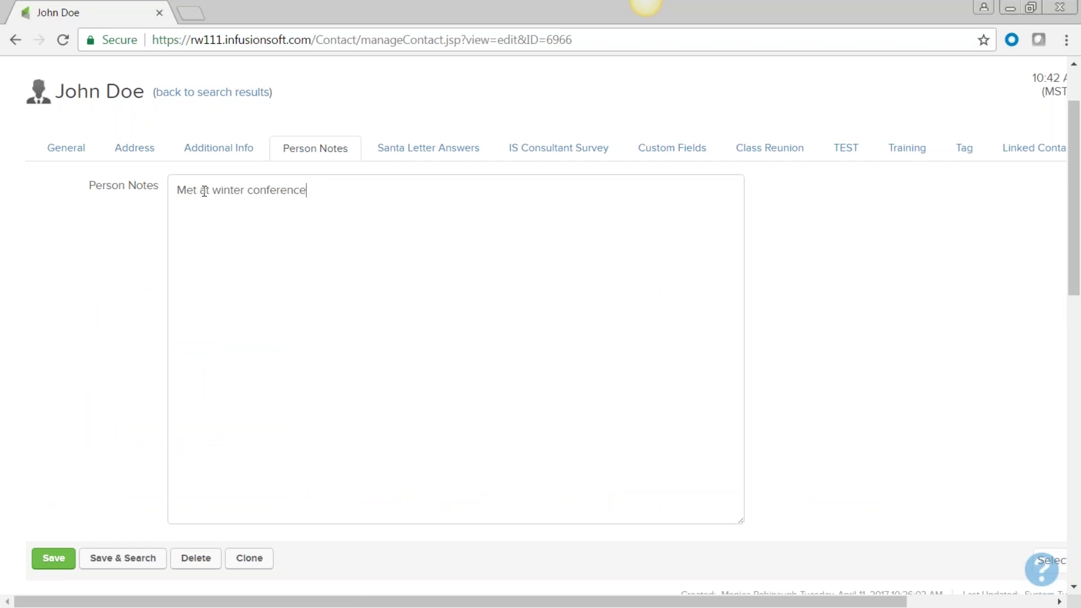
pyautogui.keyDown('shift'); pyautogui.click(176, 189); pyautogui.keyUp('shift')
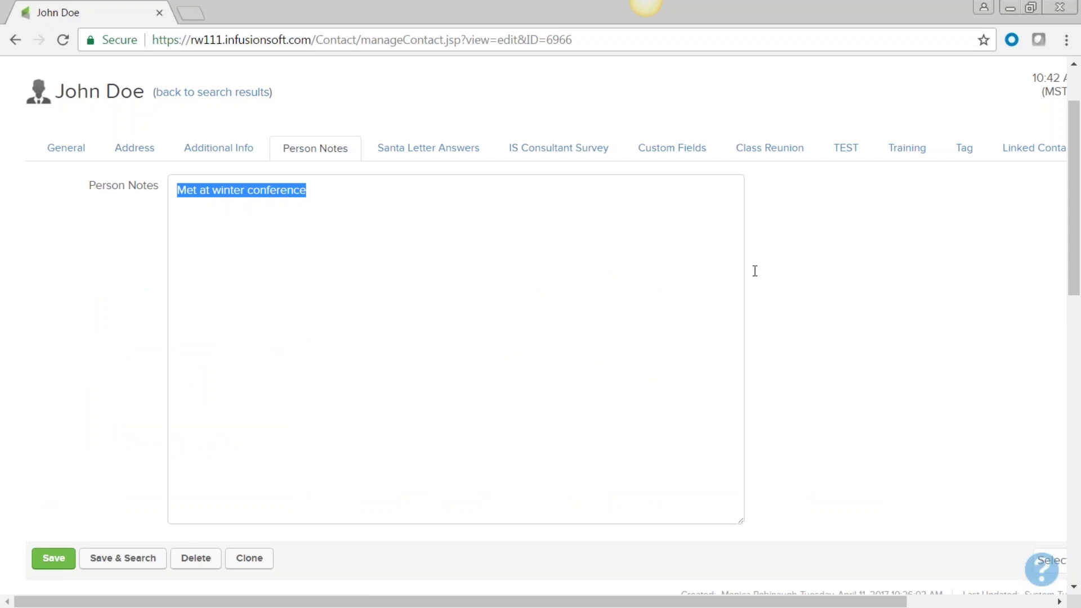
pyautogui.click(652, 152)
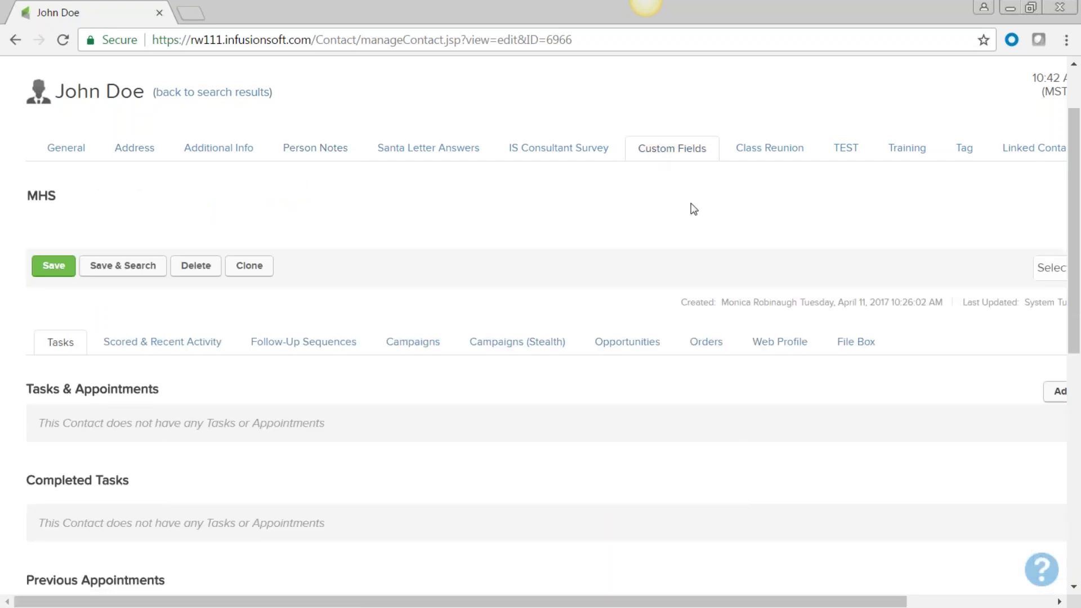
pyautogui.click(65, 151)
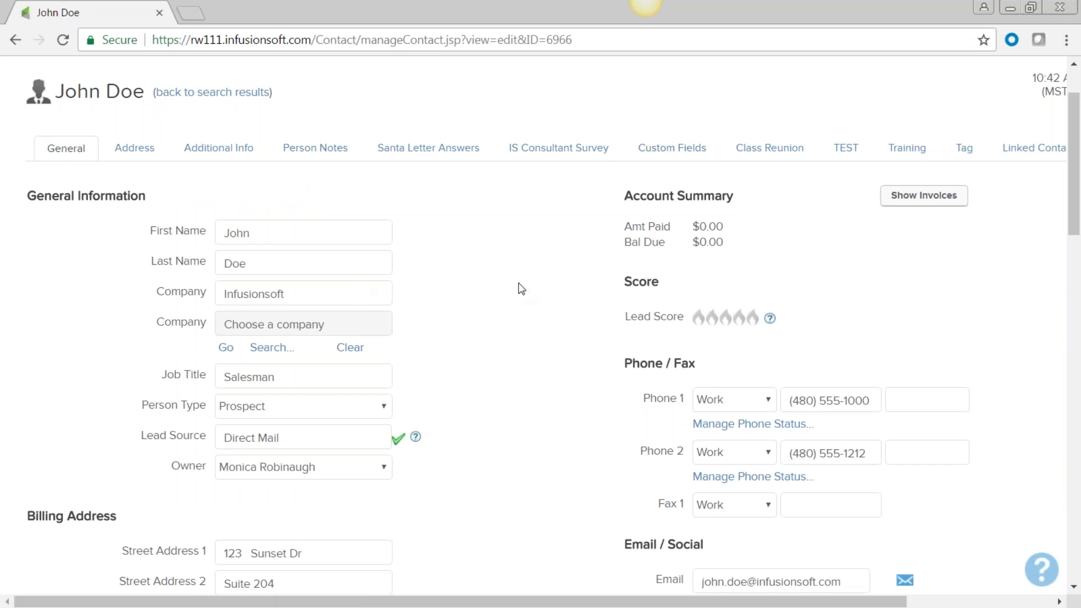
# Step: Read the 'Met at winter conference' person note and check the empty tasks, appointments and Notes lists
pyautogui.scroll(-10, 521, 289)
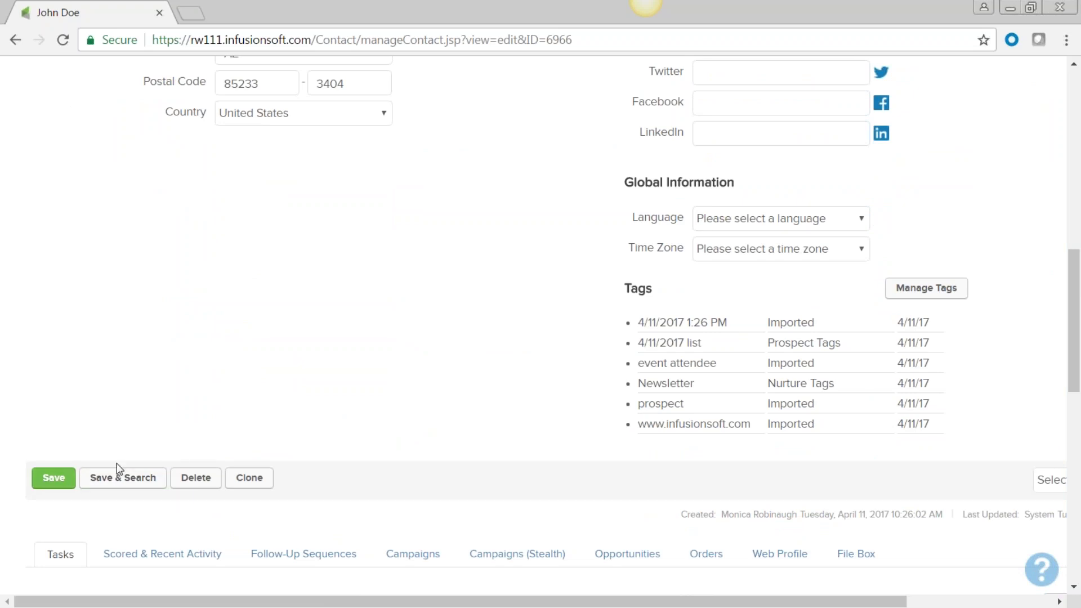
pyautogui.scroll(-3, 56, 477)
pyautogui.scroll(-6, 58, 478)
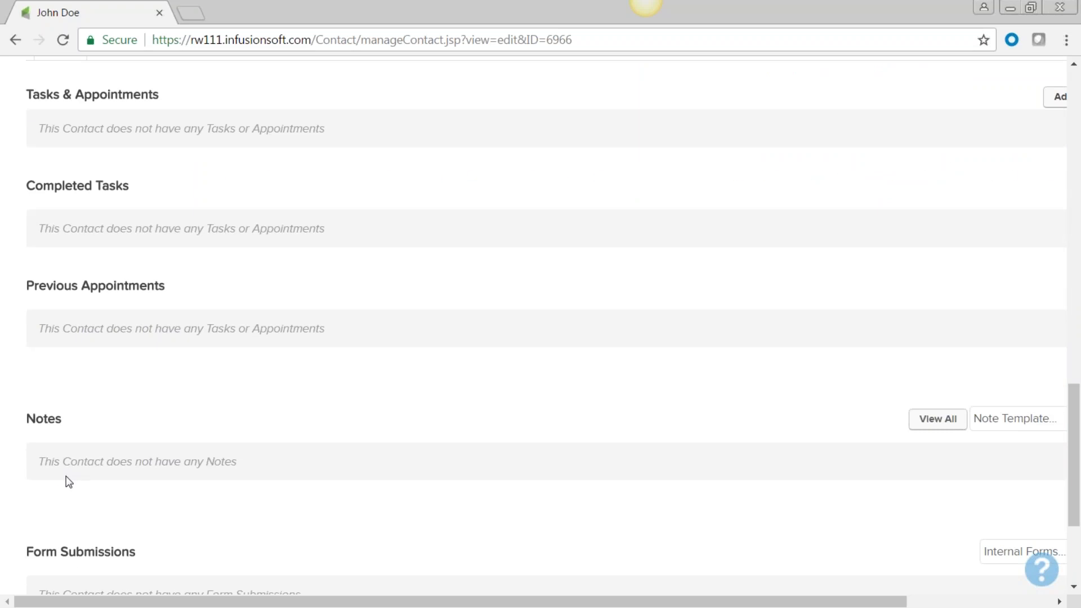
pyautogui.scroll(3, 69, 482)
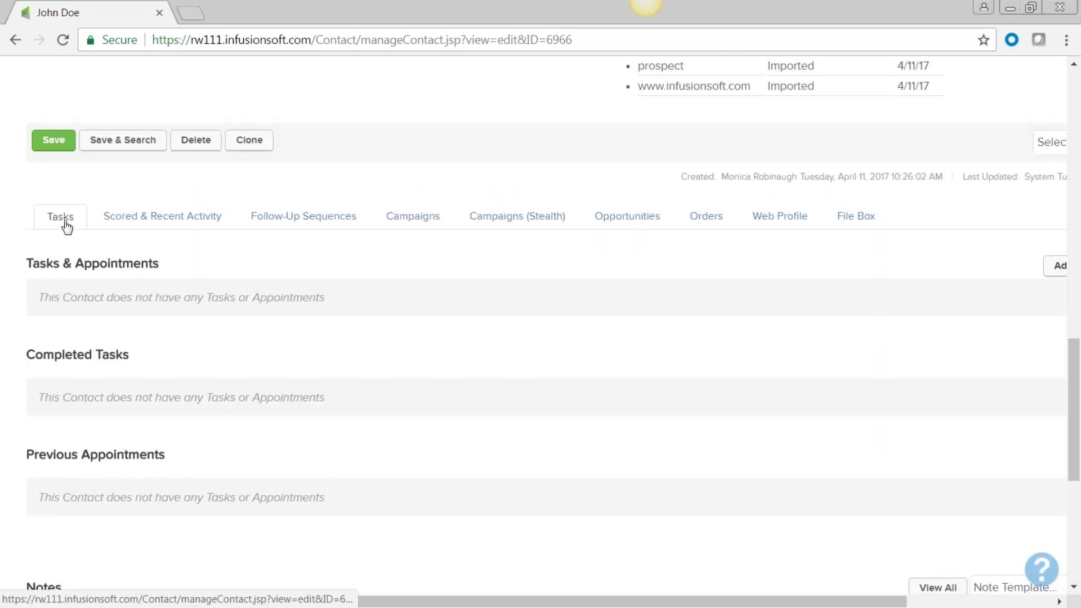
pyautogui.scroll(-3, 79, 355)
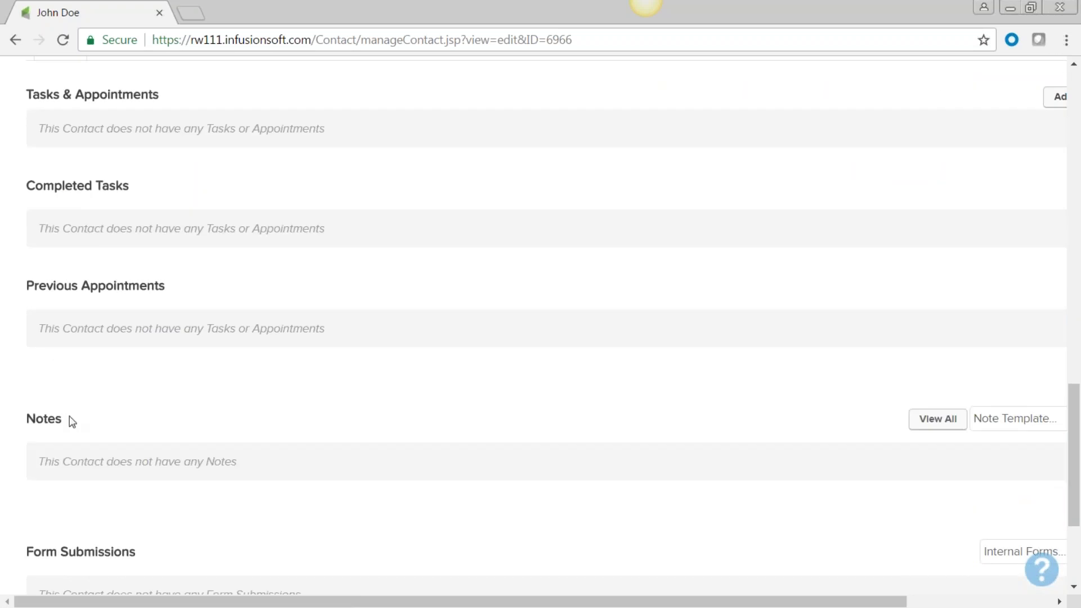
pyautogui.moveTo(54, 420); pyautogui.dragTo(27, 419)
pyautogui.scroll(20, 176, 415)
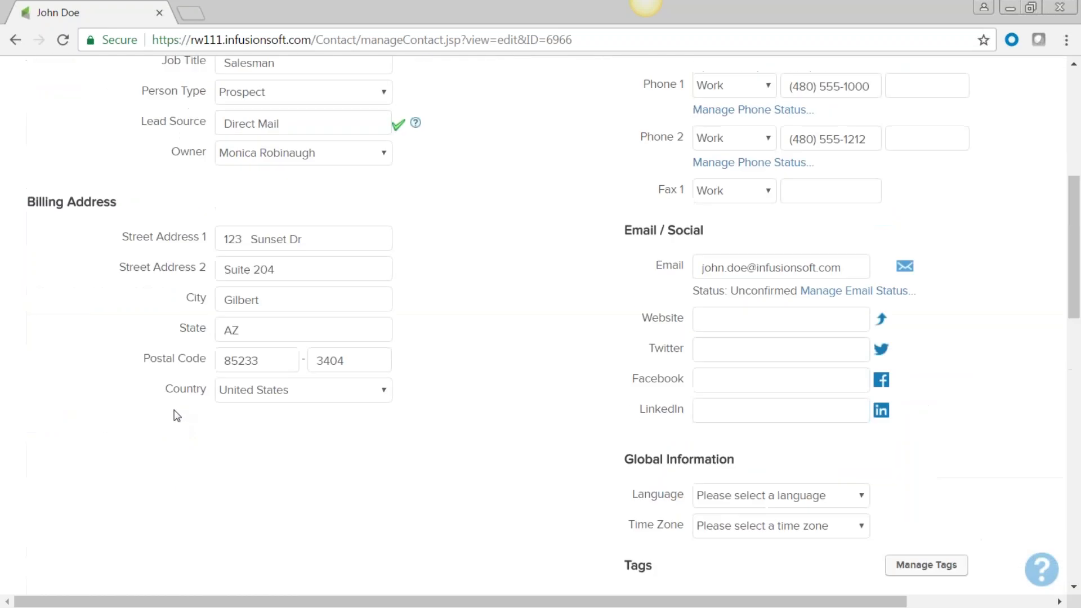
pyautogui.click(307, 241)
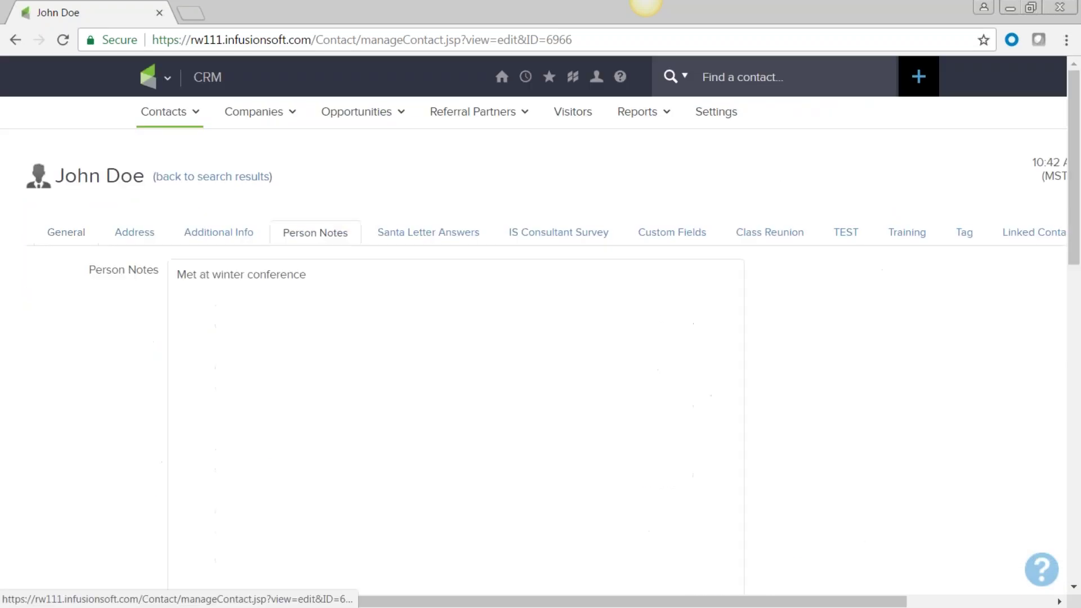
pyautogui.moveTo(314, 272); pyautogui.dragTo(163, 263)
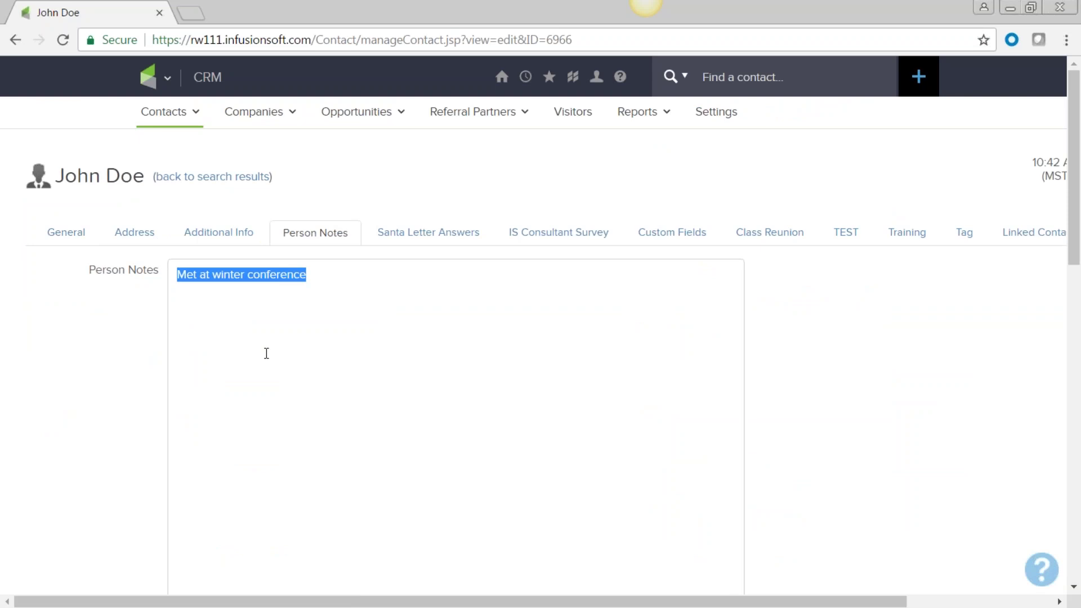
pyautogui.scroll(-15, 265, 354)
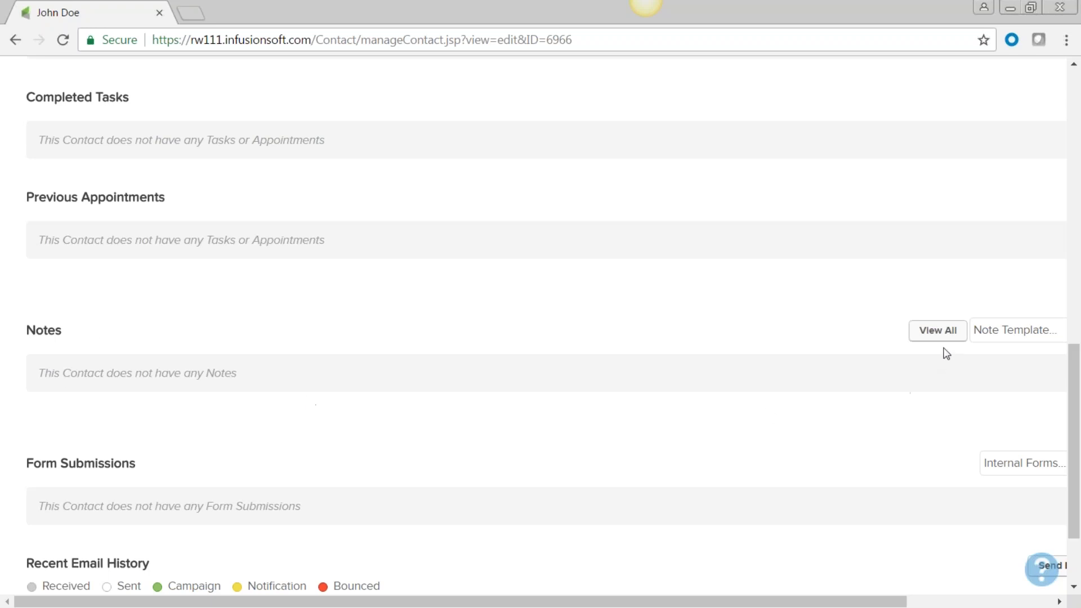
pyautogui.moveTo(532, 603); pyautogui.dragTo(716, 600)
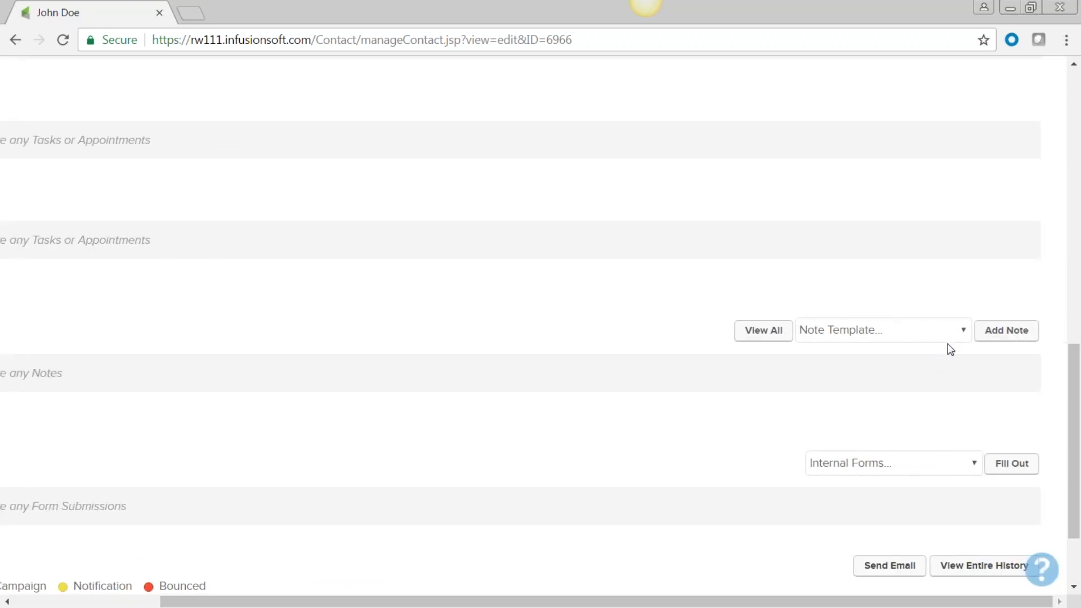
# Step: Choose the ADMIN - Cancel Subscription note template and add the note to the contact
pyautogui.click(965, 330)
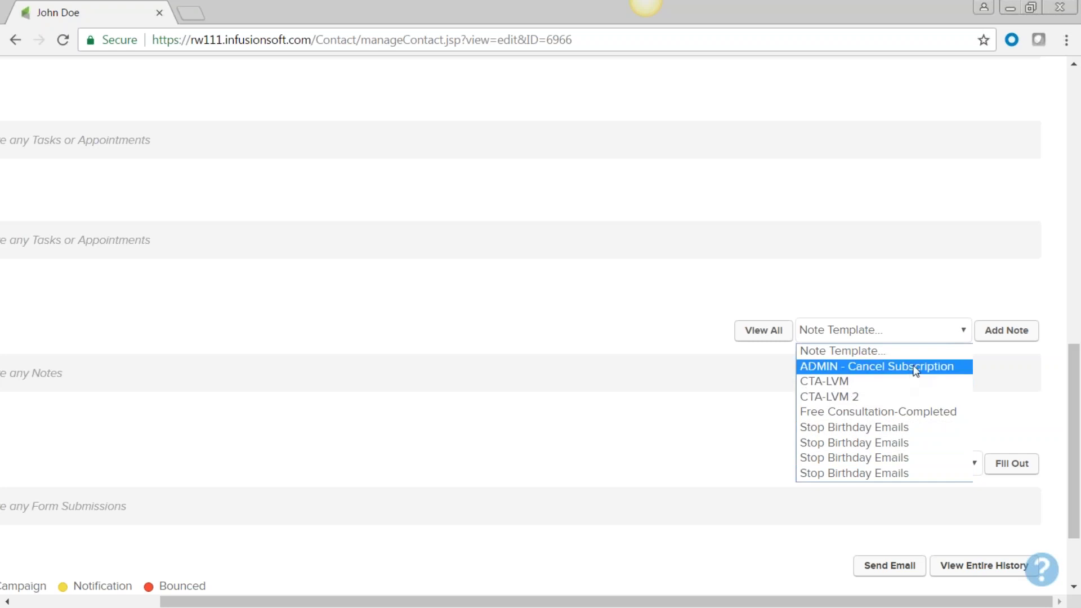
pyautogui.click(914, 367)
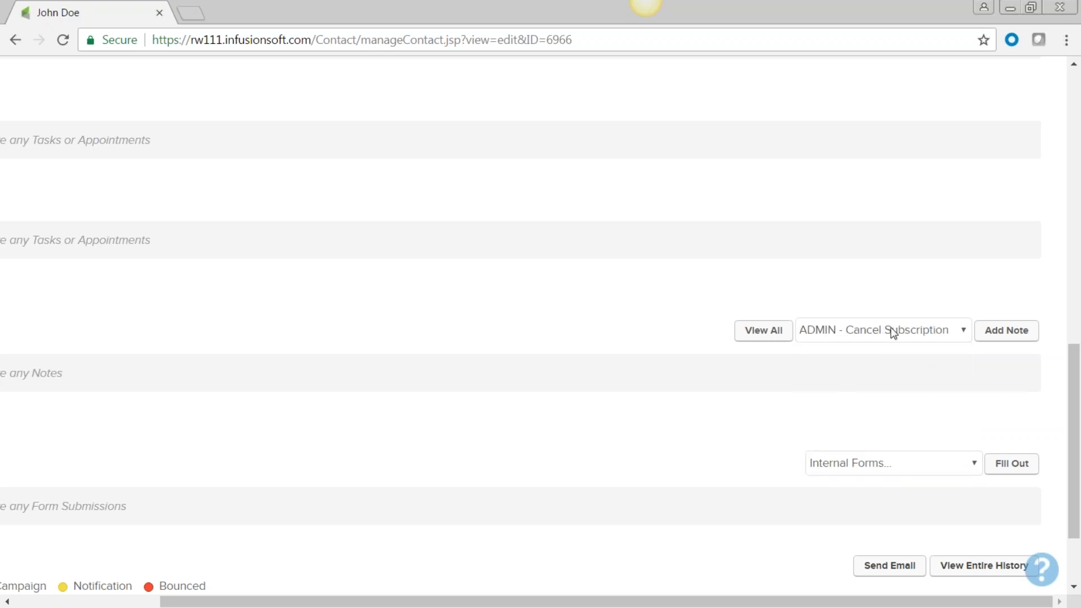
pyautogui.click(1004, 338)
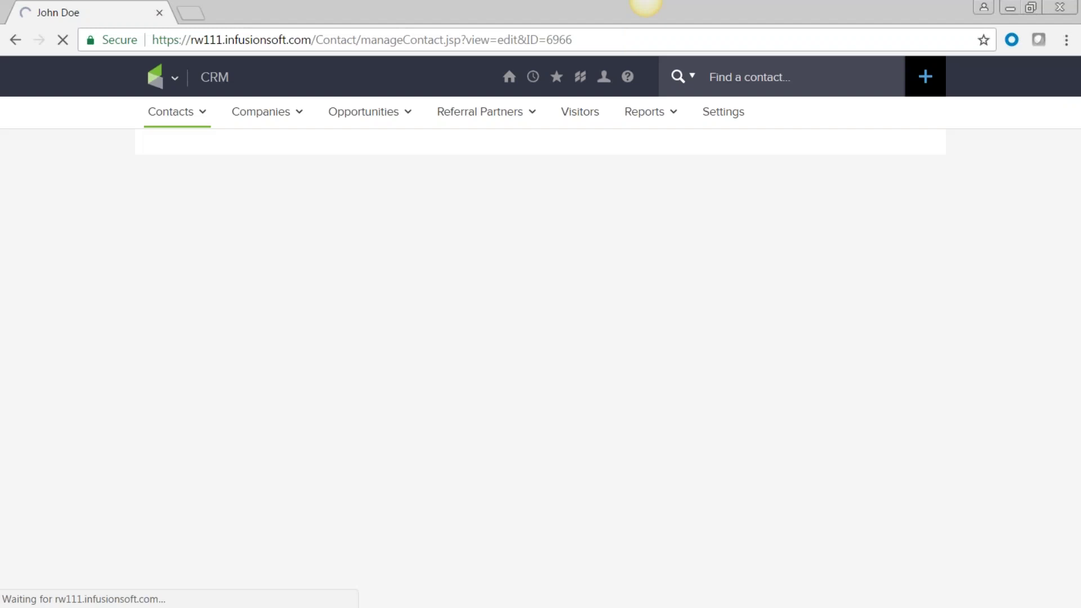
# Step: Inspect the new Canceled Subscription note's 4/11/2017 date, assigned user and title
pyautogui.scroll(-5, 374, 531)
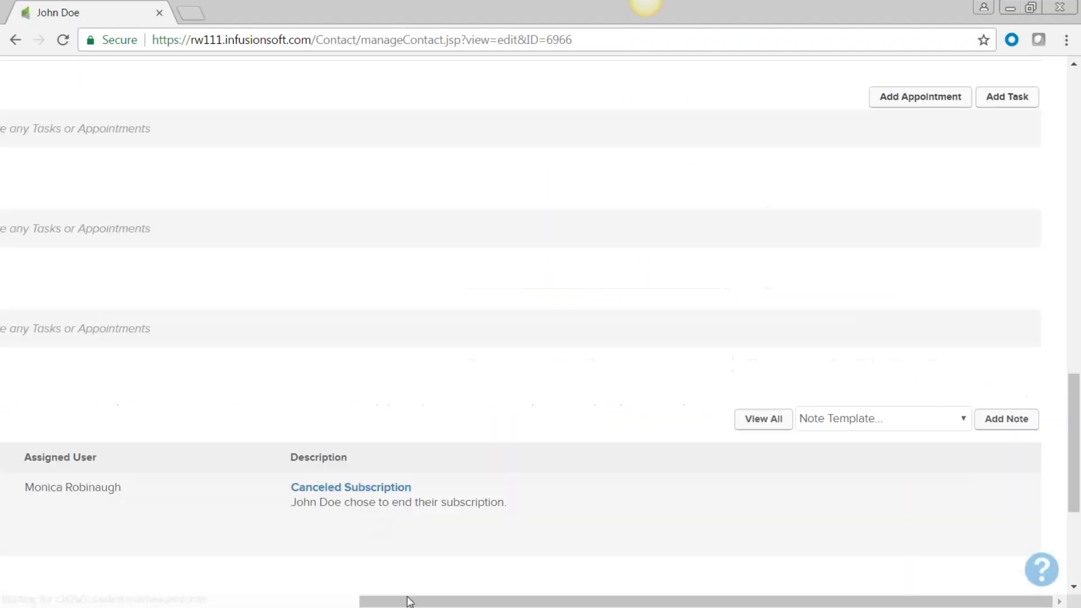
pyautogui.moveTo(419, 603); pyautogui.dragTo(215, 603)
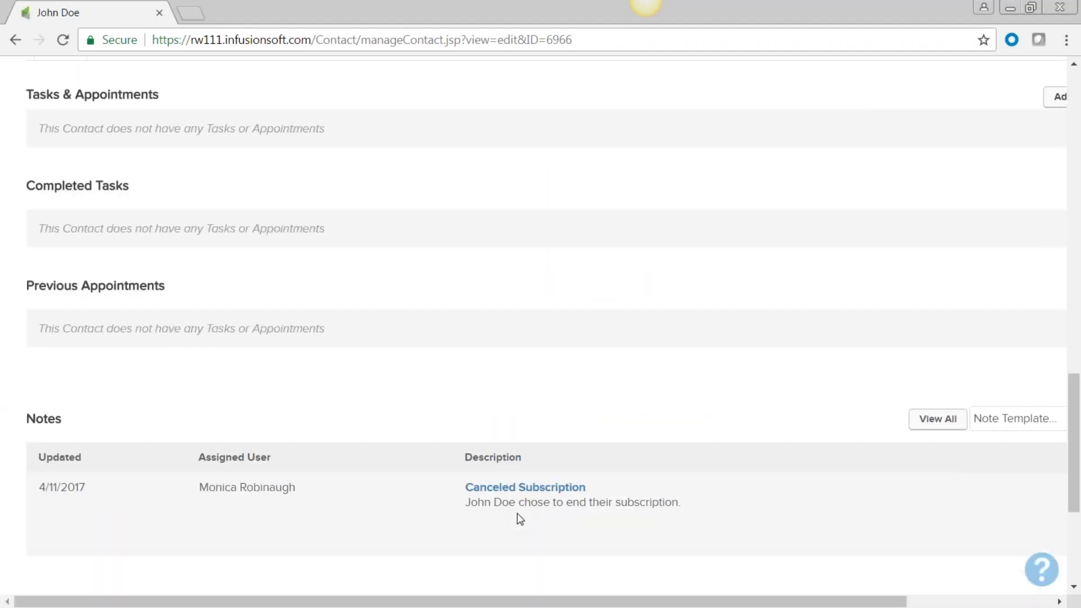
pyautogui.scroll(-3, 516, 514)
pyautogui.moveTo(85, 318); pyautogui.dragTo(36, 316)
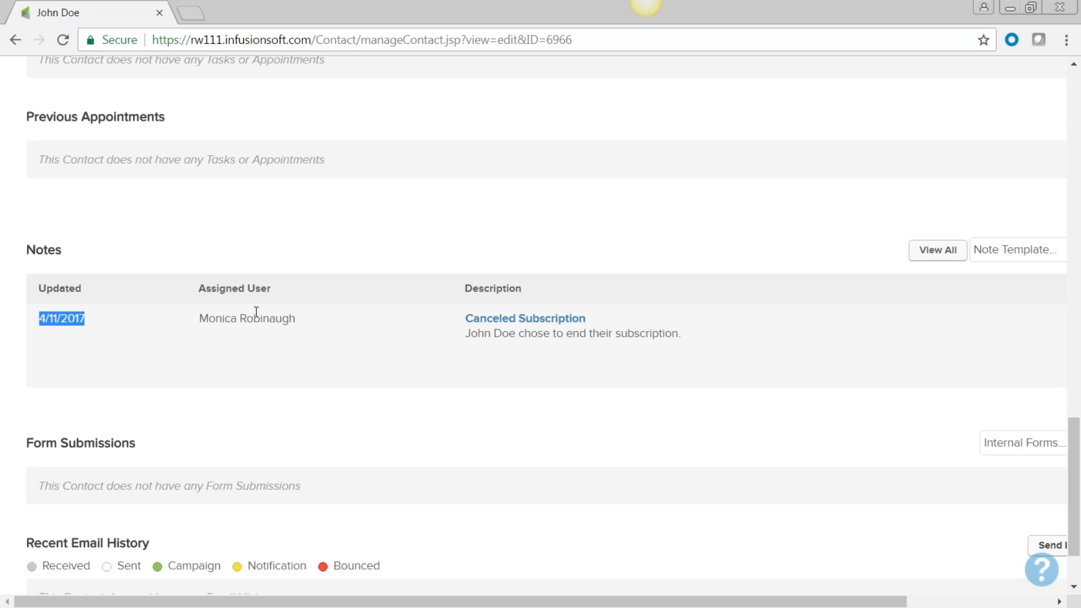
pyautogui.moveTo(297, 322); pyautogui.dragTo(205, 328)
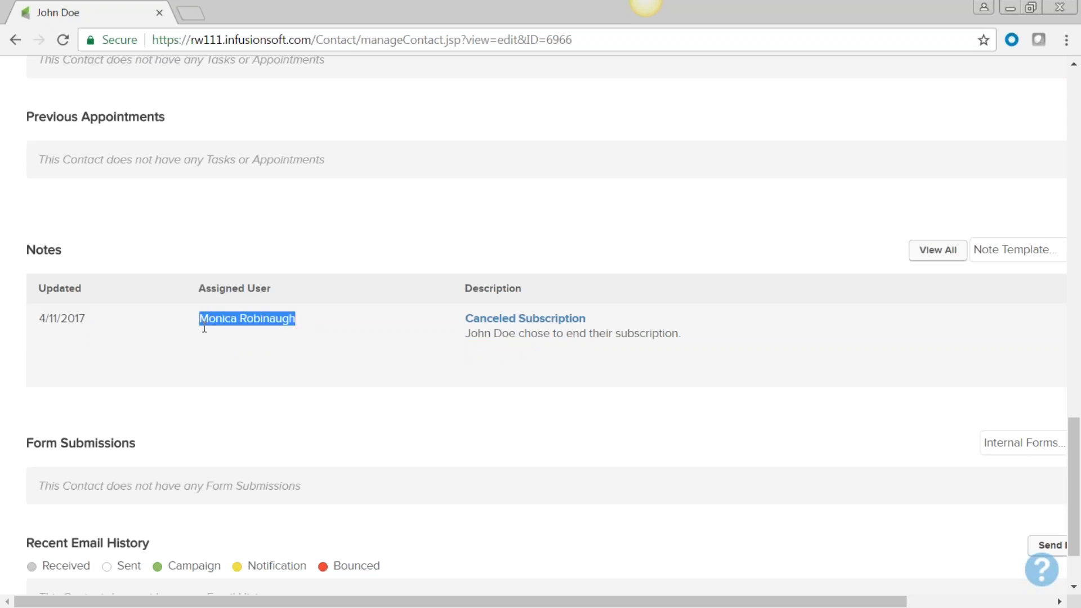
pyautogui.click(593, 321)
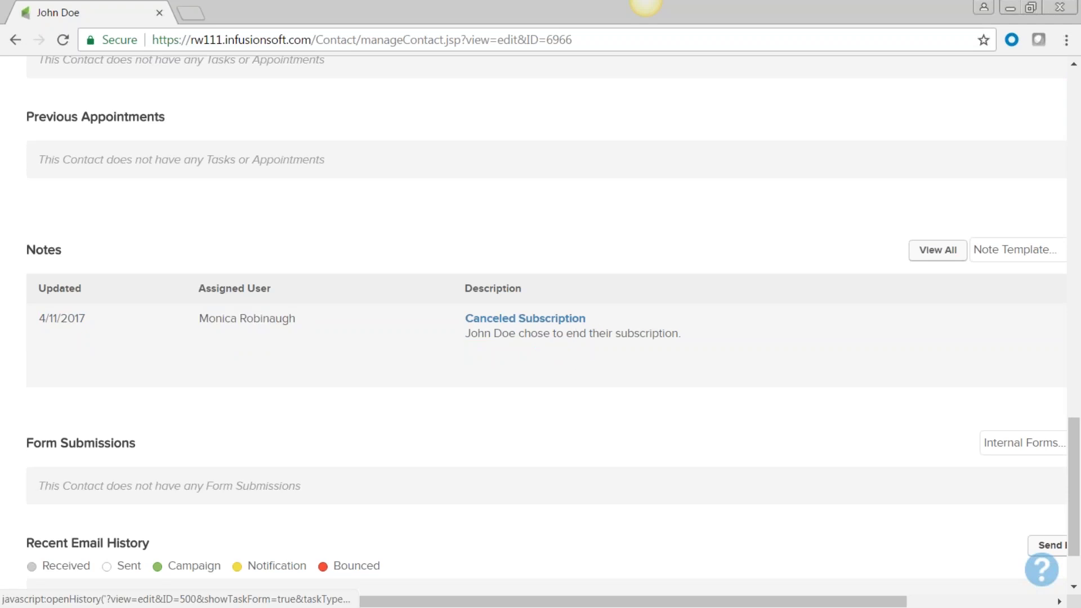
pyautogui.moveTo(588, 318); pyautogui.dragTo(470, 319)
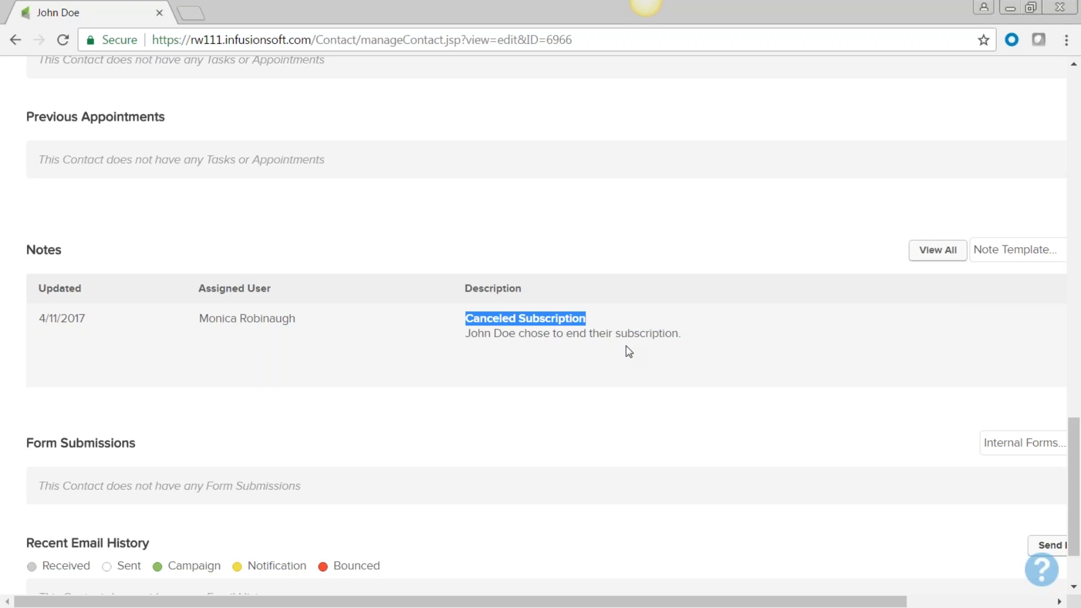
pyautogui.scroll(-2, 630, 355)
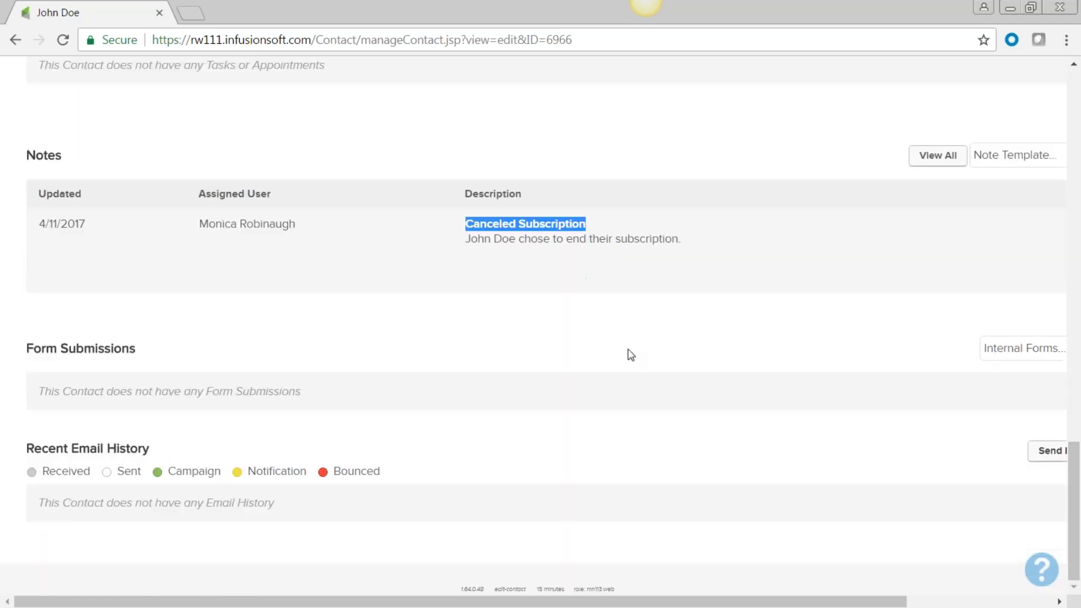
pyautogui.scroll(8, 629, 355)
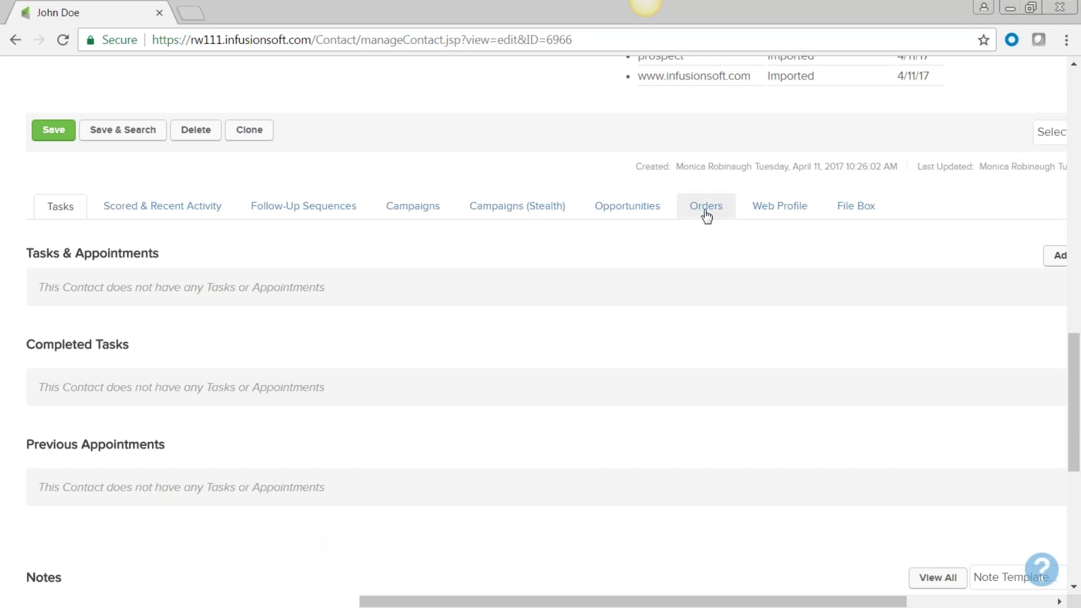
pyautogui.click(416, 212)
pyautogui.scroll(-2, 724, 451)
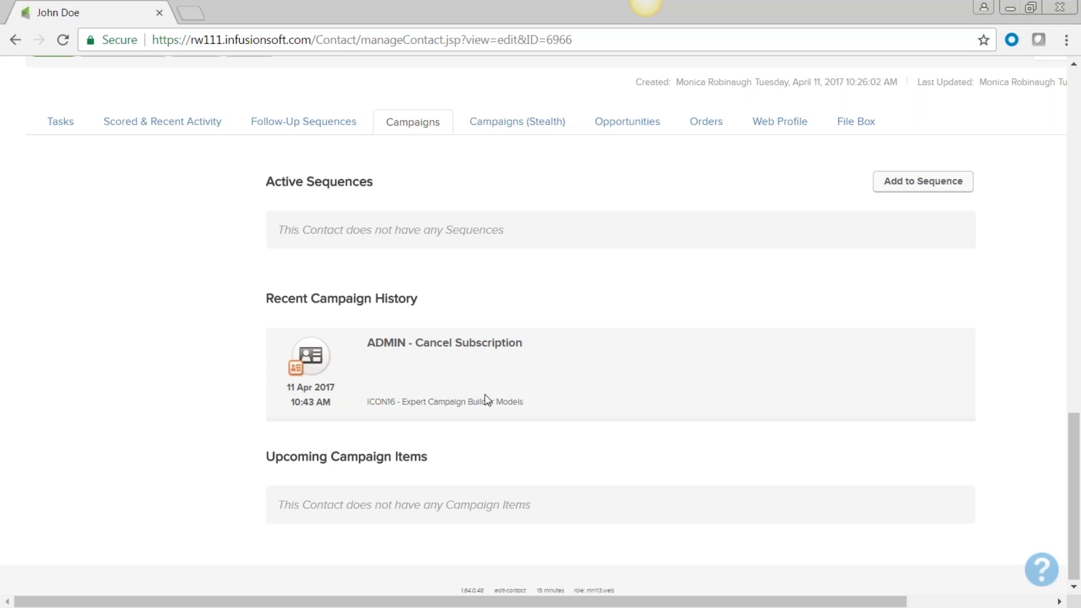
pyautogui.scroll(15, 531, 476)
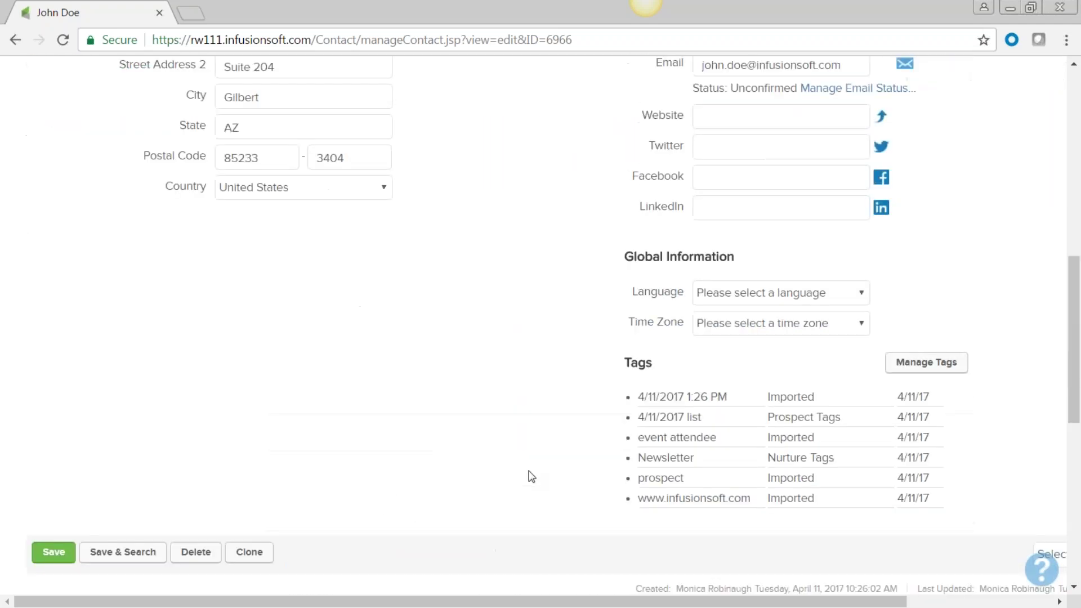
pyautogui.scroll(-15, 531, 476)
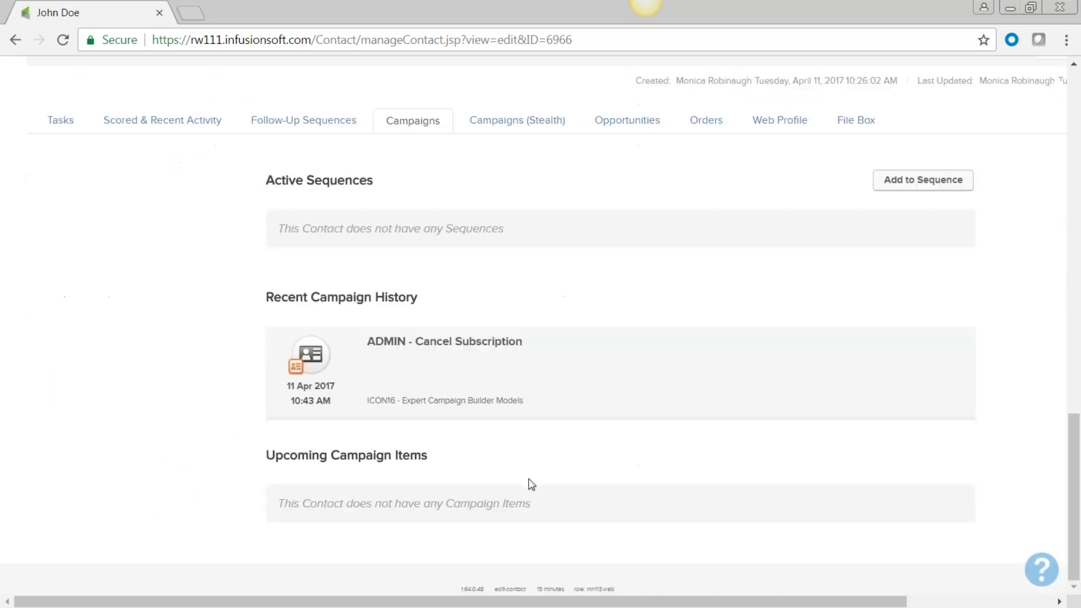
pyautogui.click(56, 122)
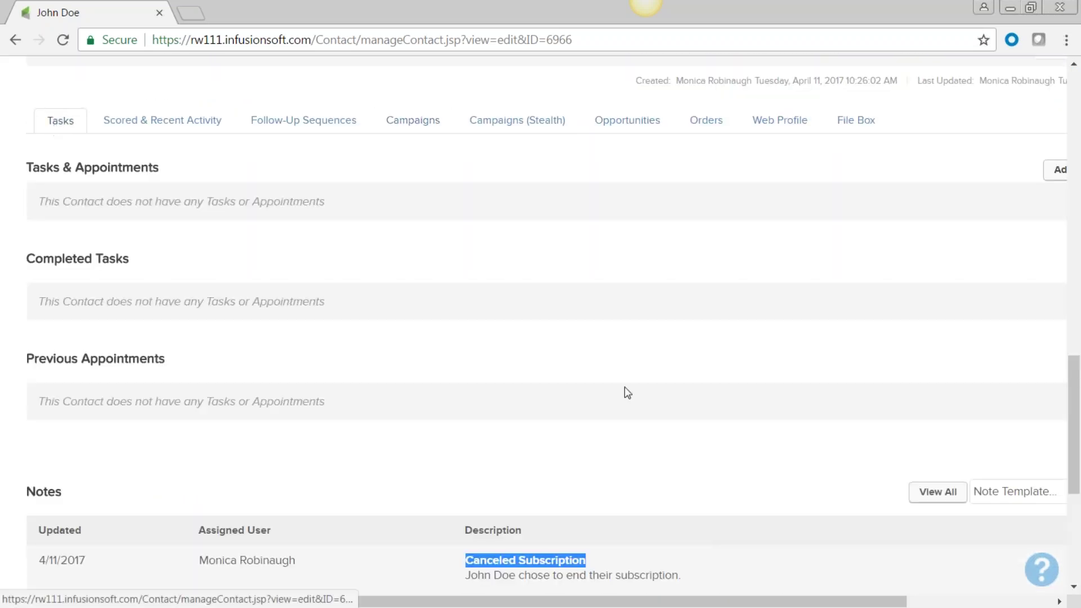
pyautogui.scroll(-5, 630, 387)
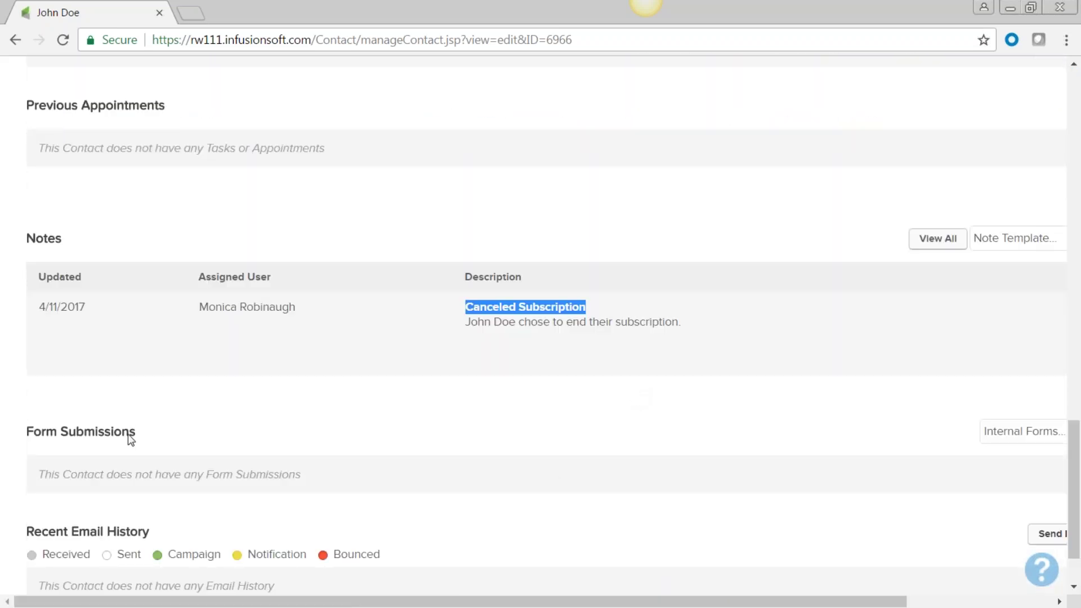
pyautogui.moveTo(139, 434); pyautogui.dragTo(20, 437)
pyautogui.click(243, 465)
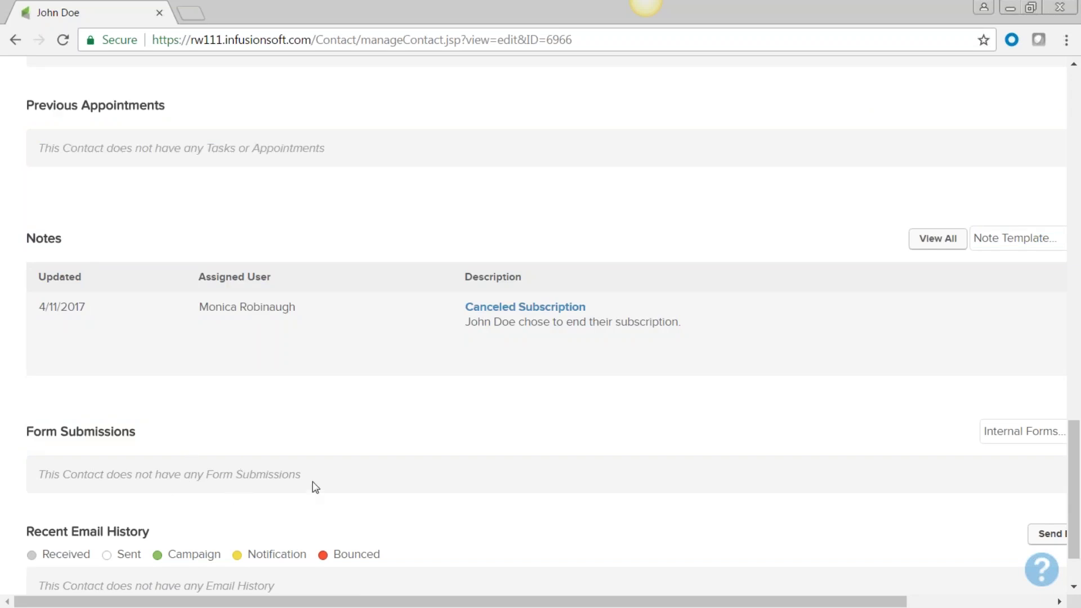
pyautogui.moveTo(167, 492); pyautogui.dragTo(39, 486)
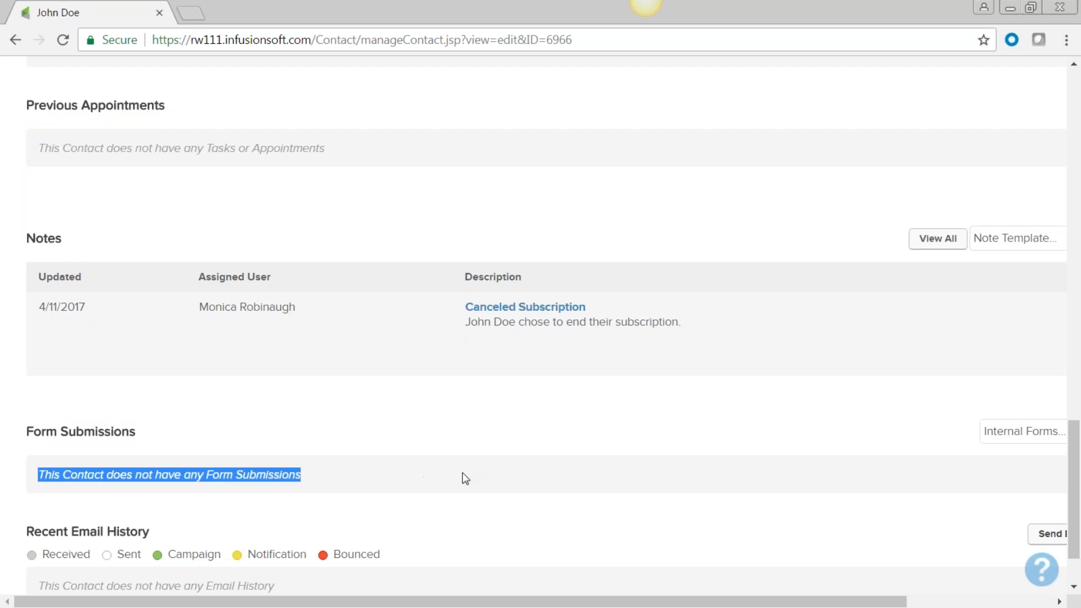
pyautogui.scroll(-3, 464, 477)
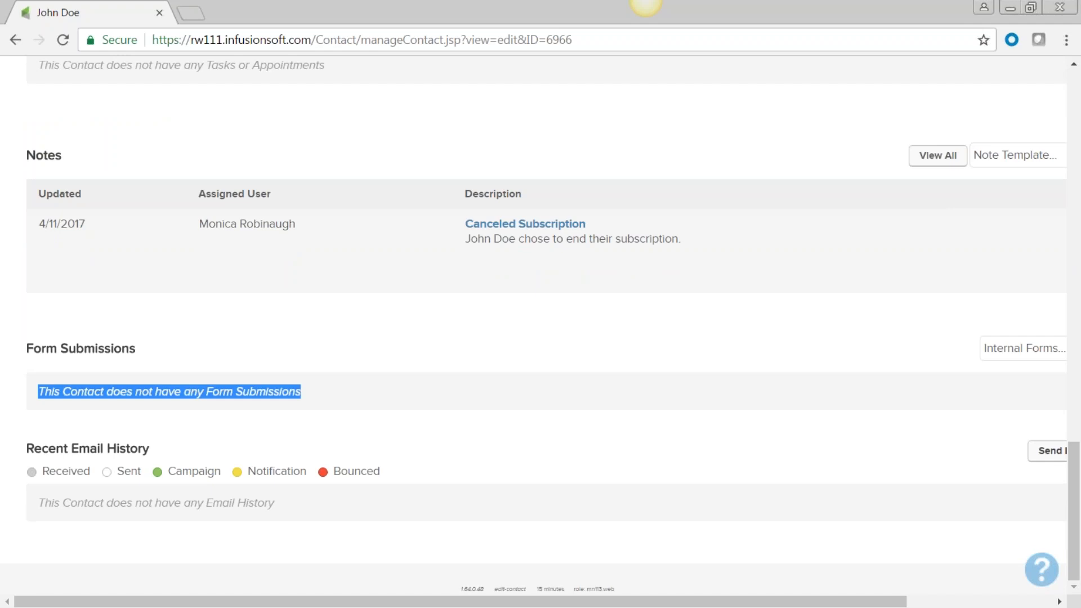
pyautogui.scroll(15, 576, 447)
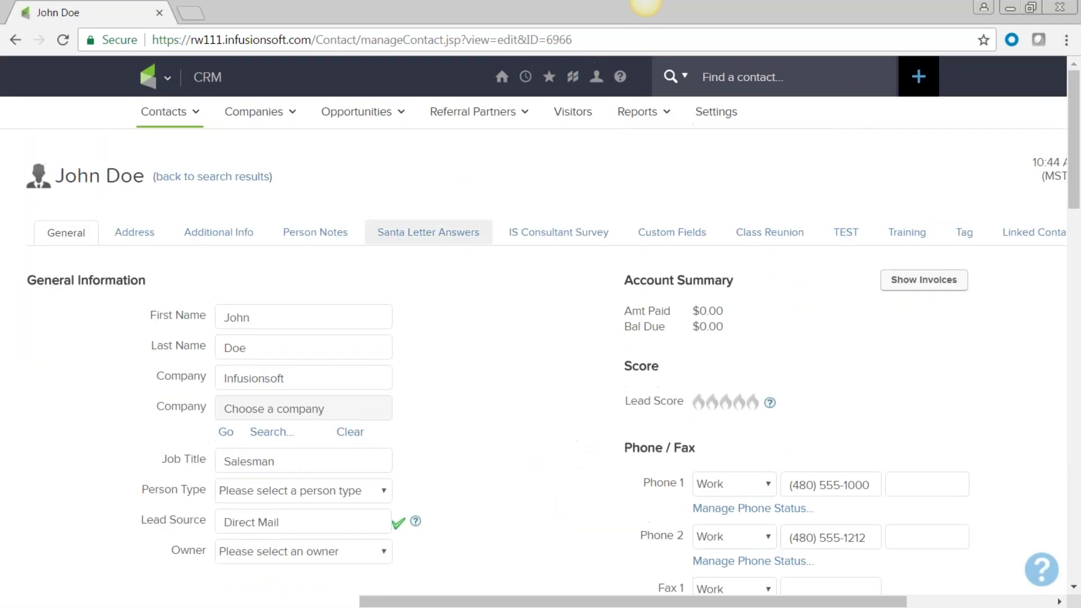
# Step: Find another contact by first name in the contact search and open their record
pyautogui.click(753, 78)
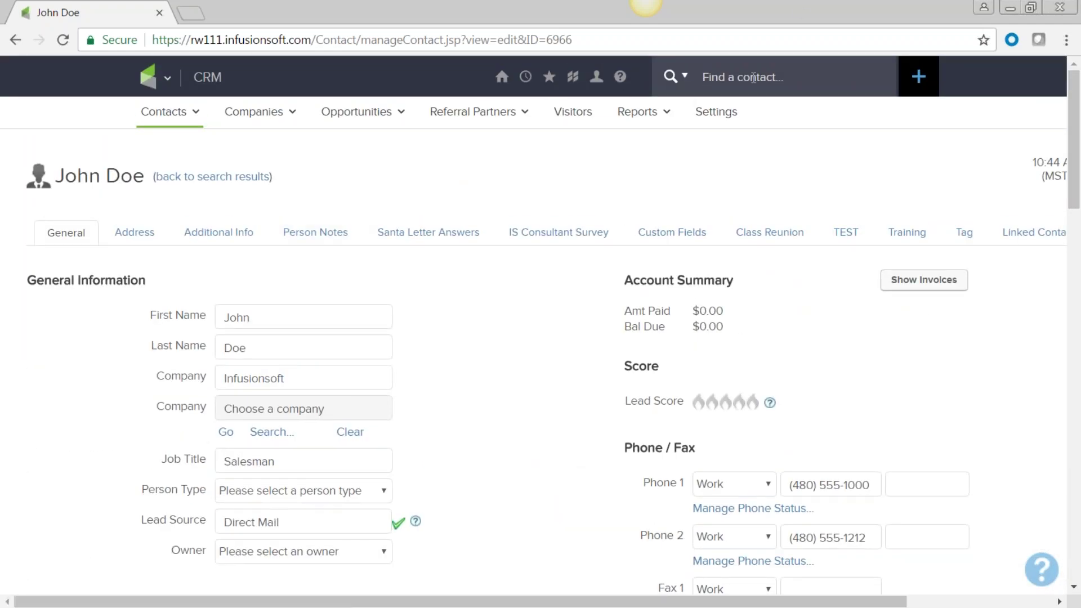
pyautogui.write('mar')
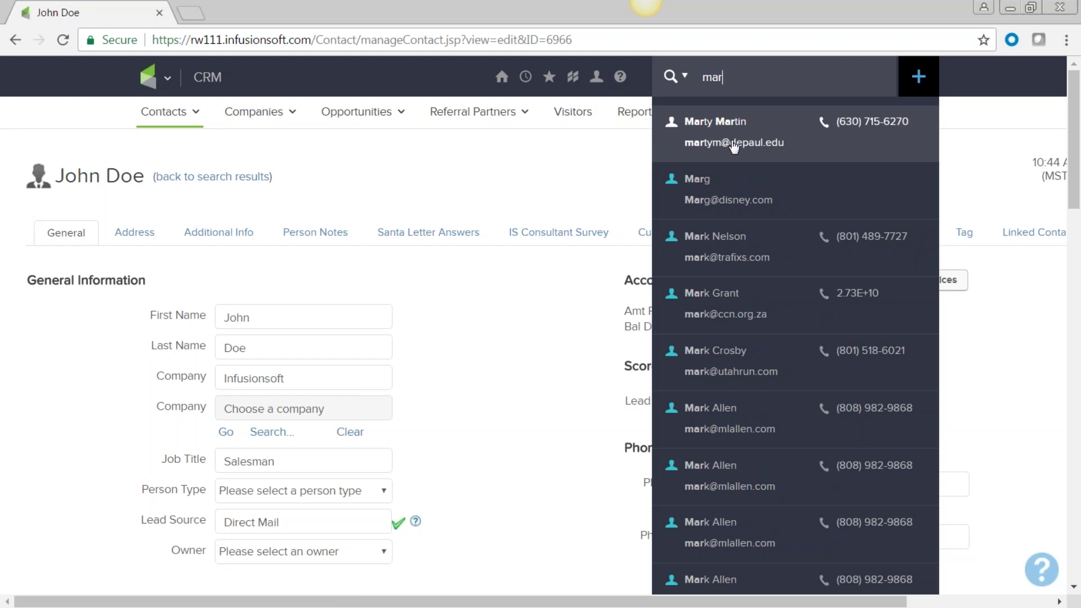
pyautogui.write('ia')
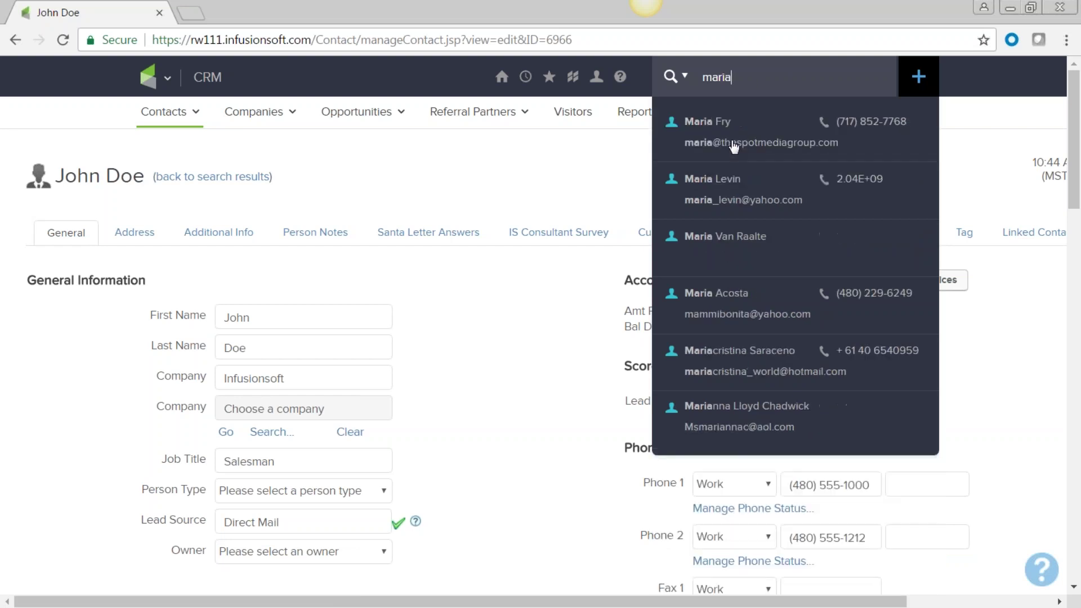
pyautogui.click(743, 304)
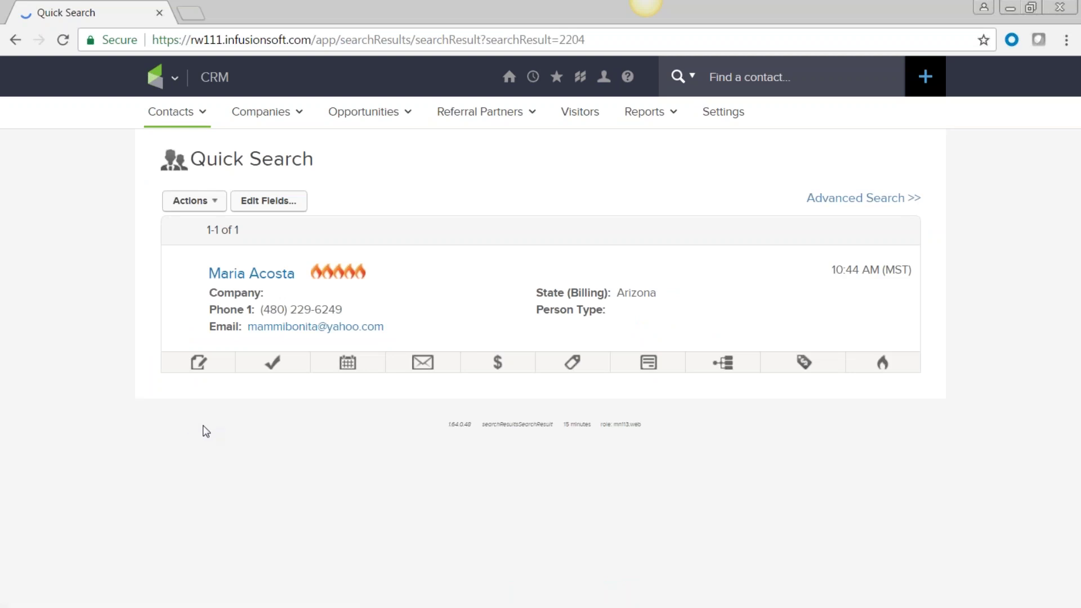
pyautogui.click(246, 275)
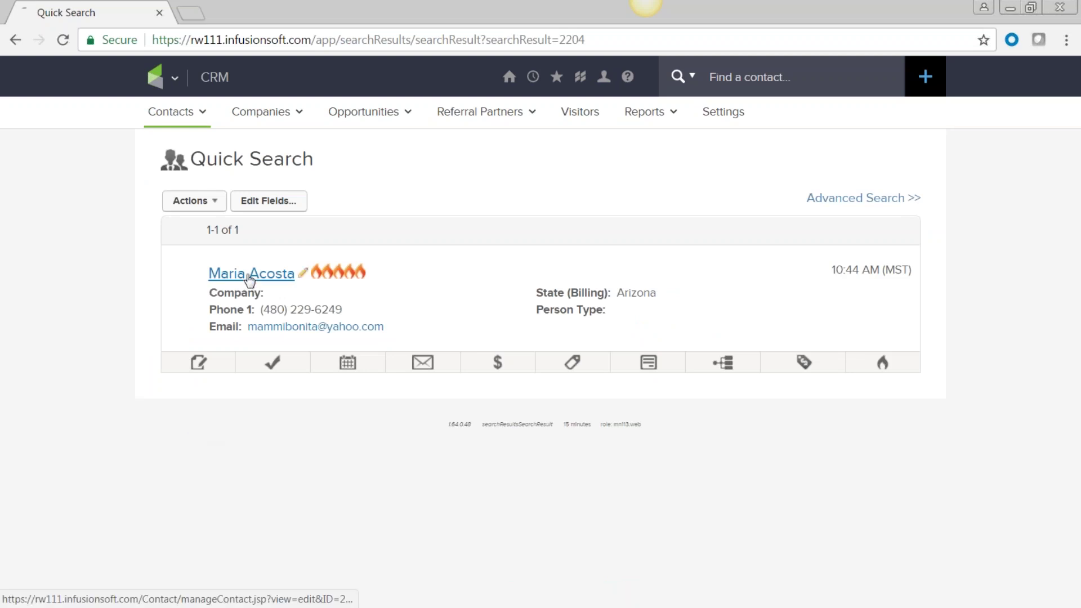
# Step: Review the Hot lead tasks and the Reunion Questionnaire submission with its referring URL
pyautogui.scroll(-3, 484, 391)
pyautogui.scroll(-14, 486, 392)
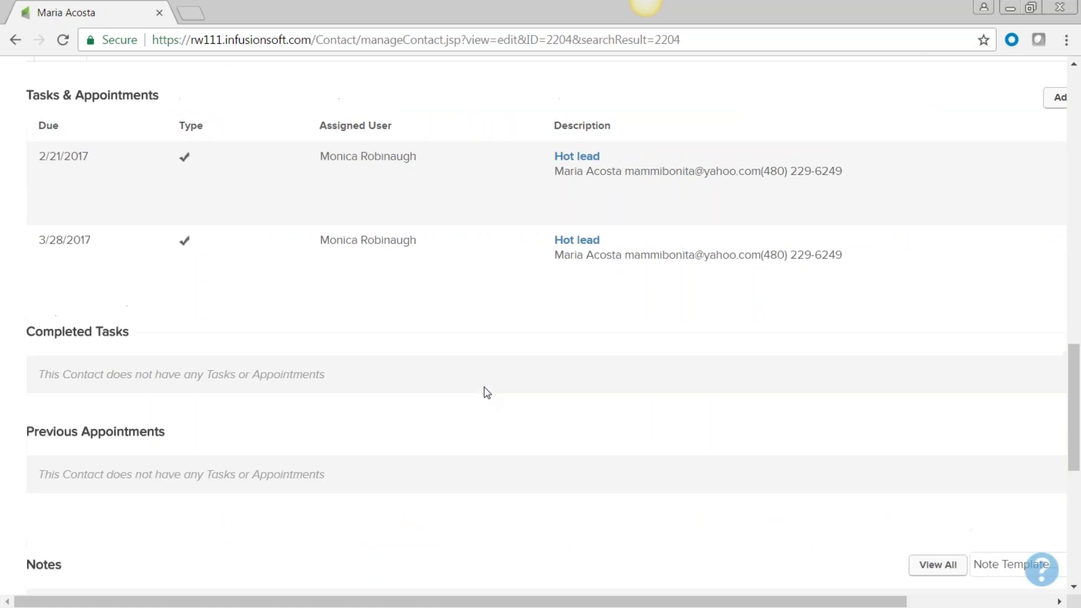
pyautogui.scroll(2, 486, 392)
pyautogui.scroll(-1, 461, 425)
pyautogui.scroll(-10, 463, 430)
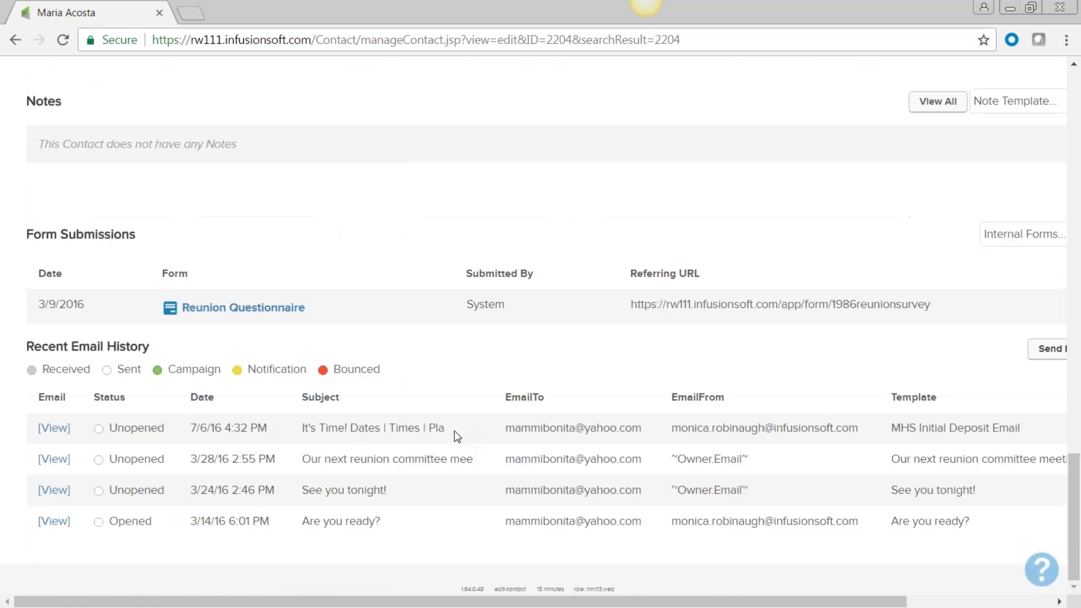
pyautogui.moveTo(319, 305); pyautogui.dragTo(181, 304)
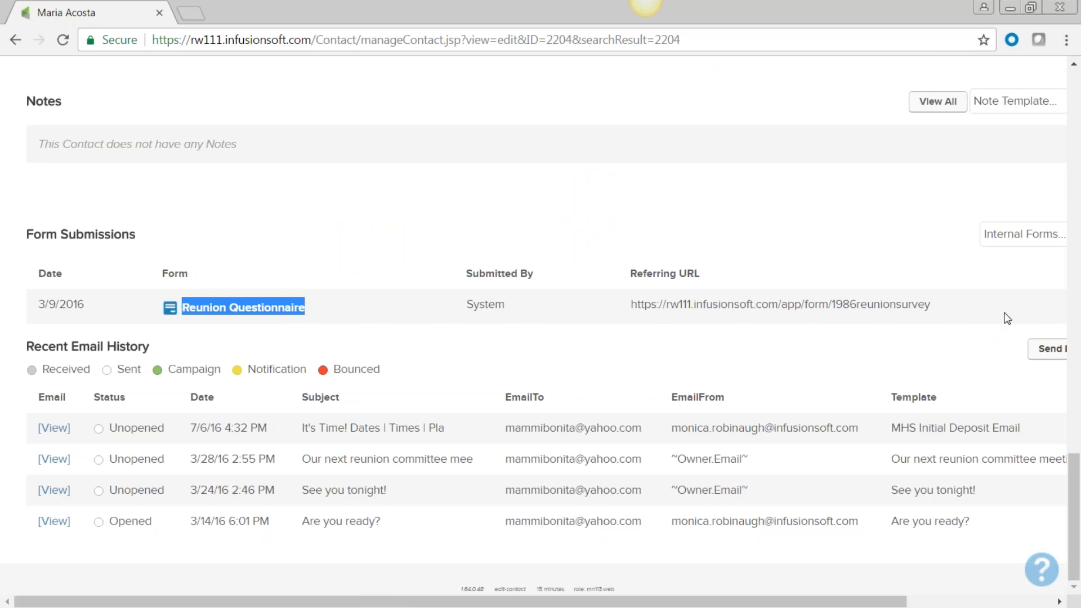
pyautogui.tripleClick(632, 296)
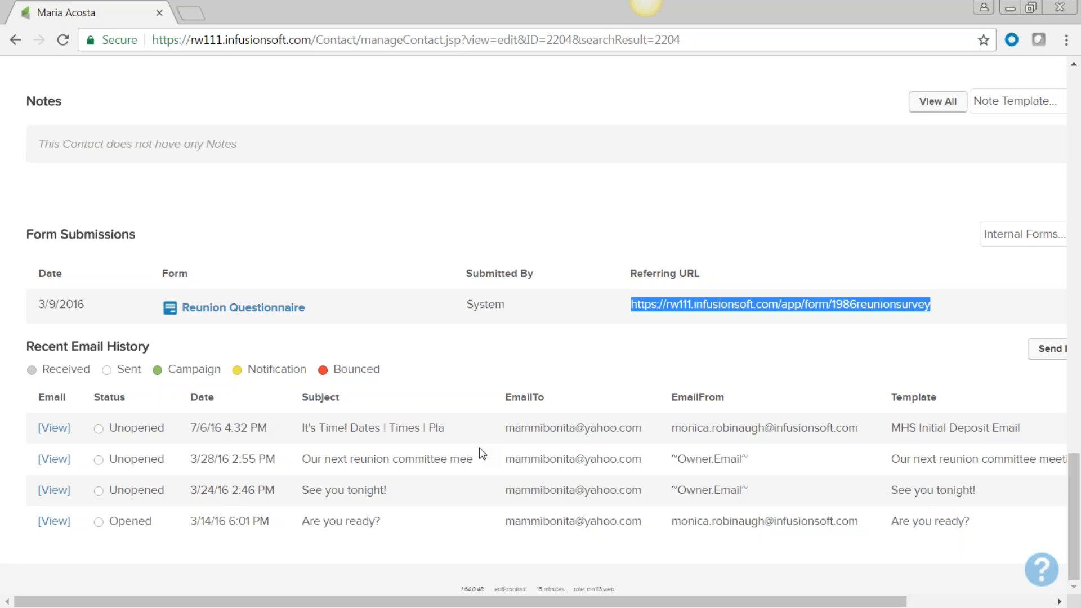
pyautogui.scroll(15, 478, 484)
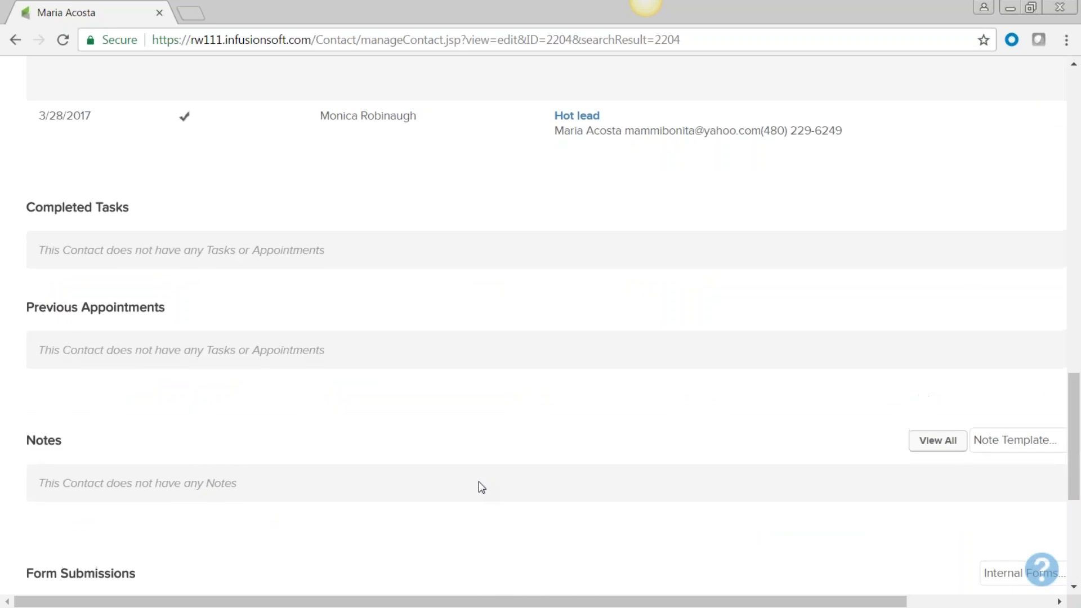
pyautogui.scroll(-6, 479, 487)
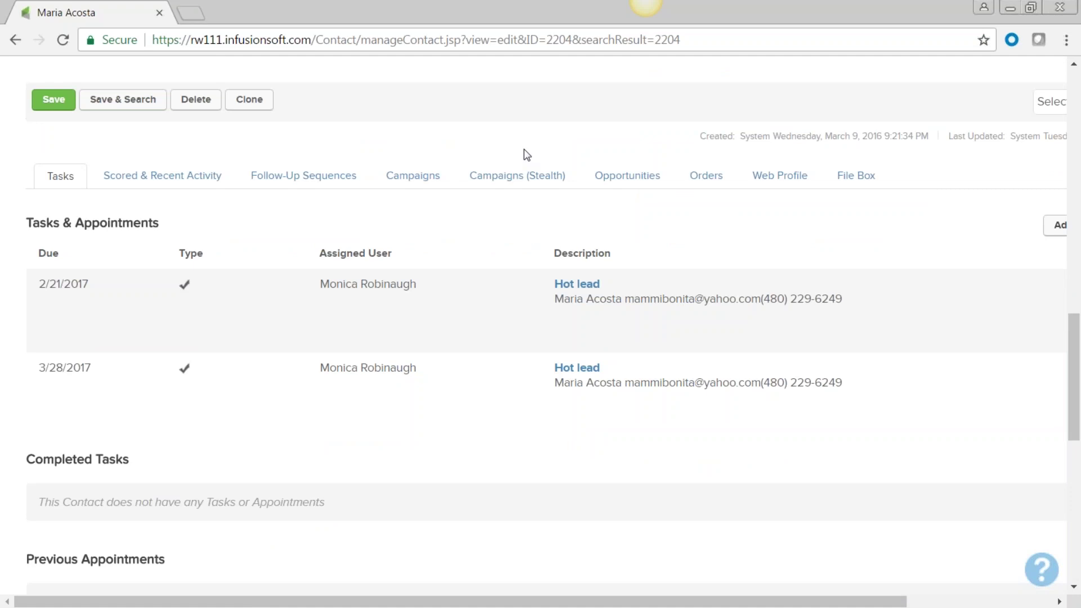
# Step: Review the contact's File Box, activity, sequences, campaigns, opportunities and orders tabs
pyautogui.click(856, 177)
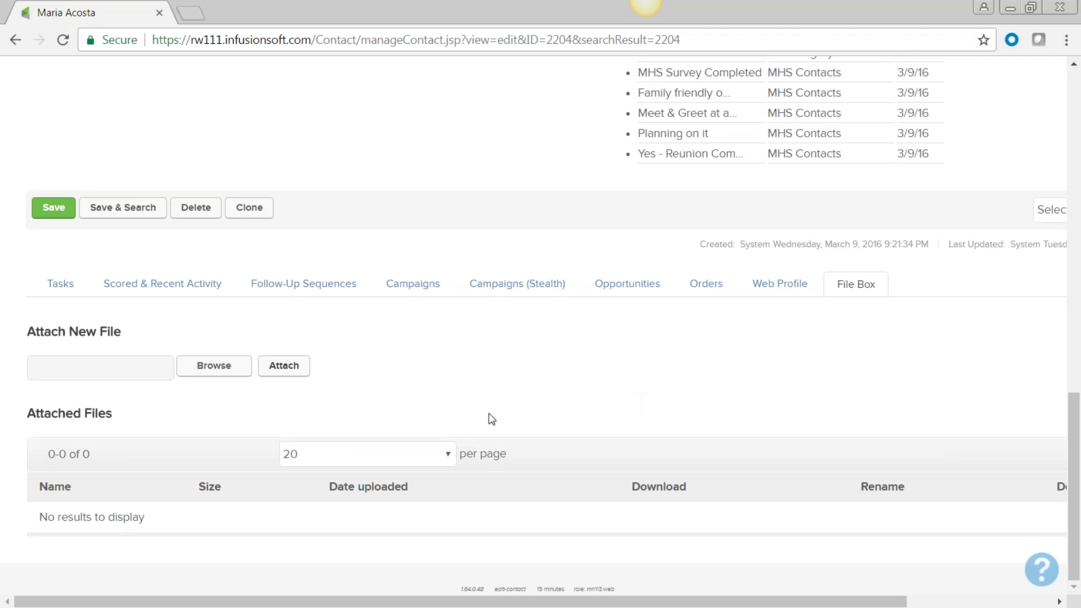
pyautogui.click(156, 286)
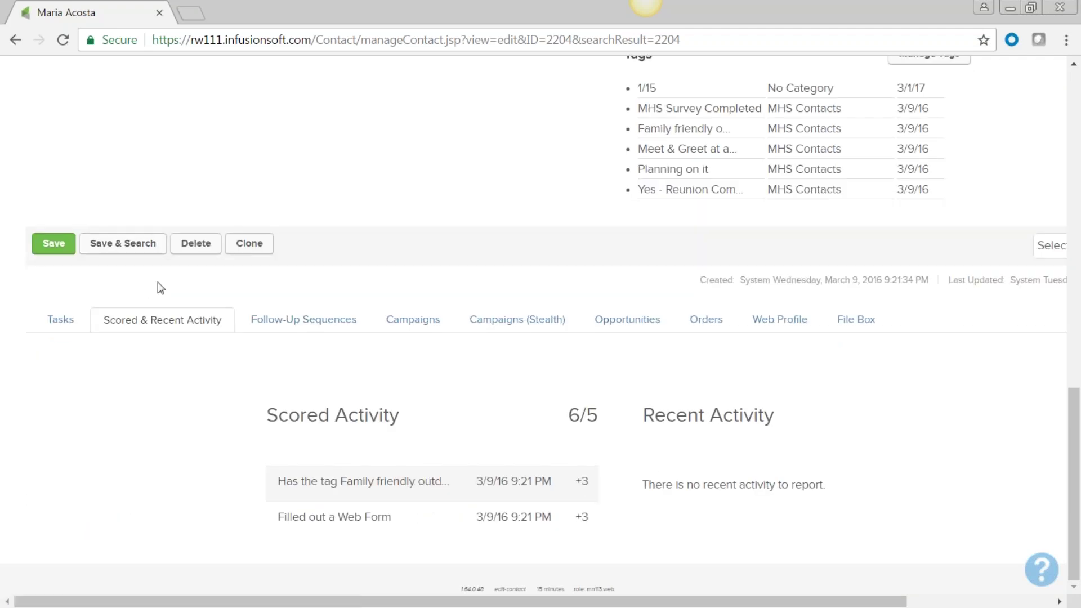
pyautogui.click(316, 323)
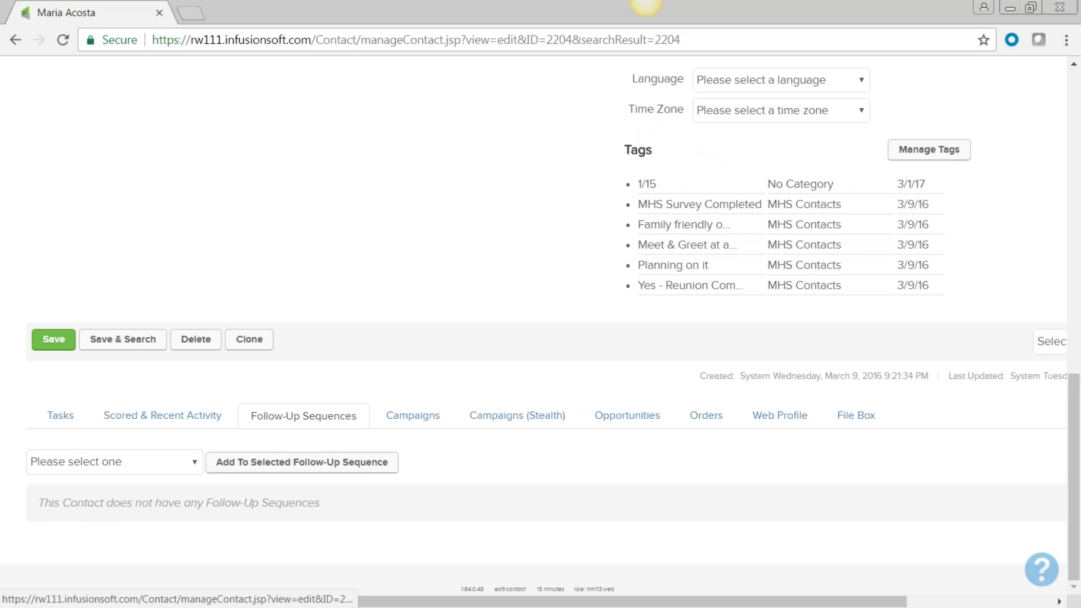
pyautogui.click(417, 411)
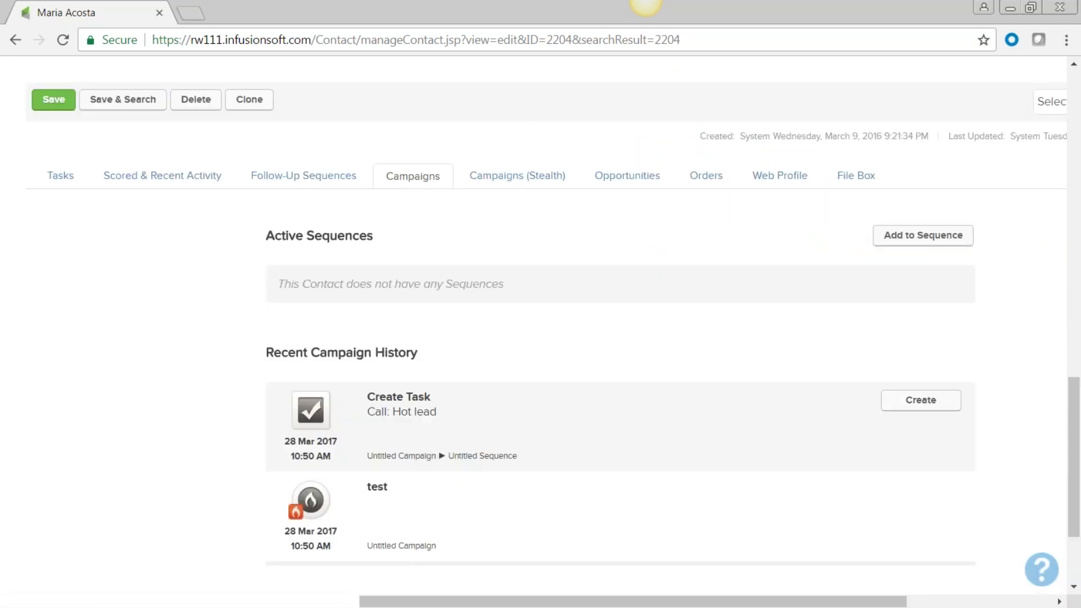
pyautogui.click(640, 180)
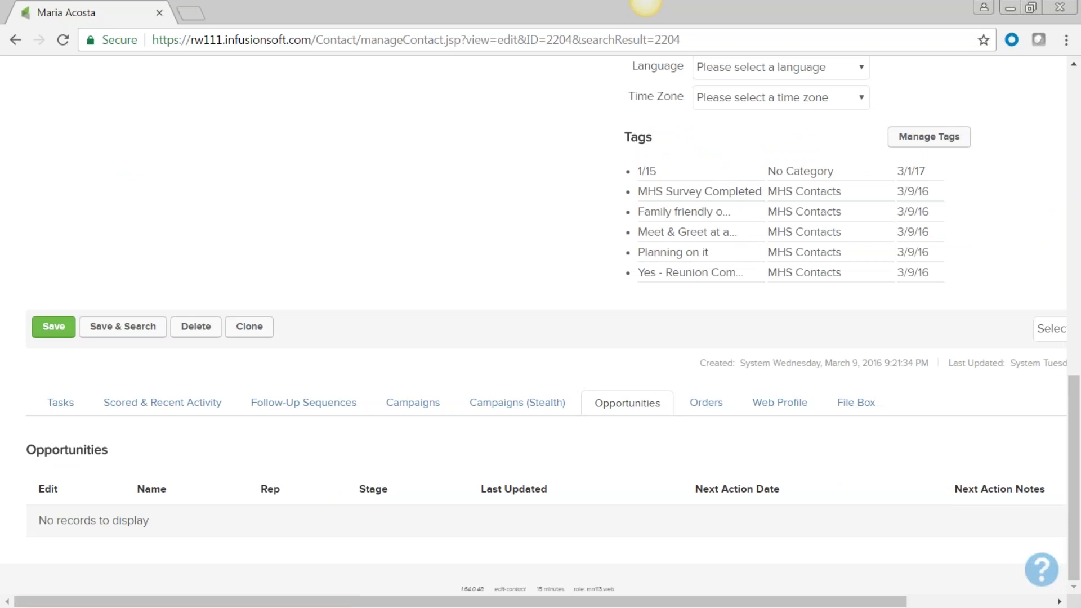
pyautogui.click(707, 403)
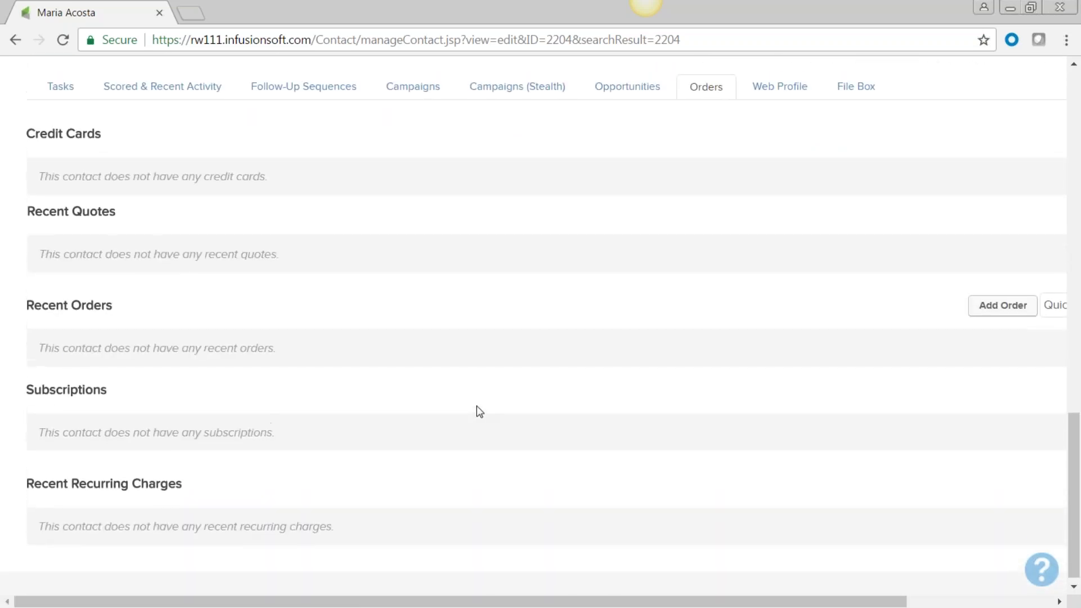
# Step: Show the contact's Web Profile and highlight the Linux operating system and browser values
pyautogui.scroll(5, 479, 412)
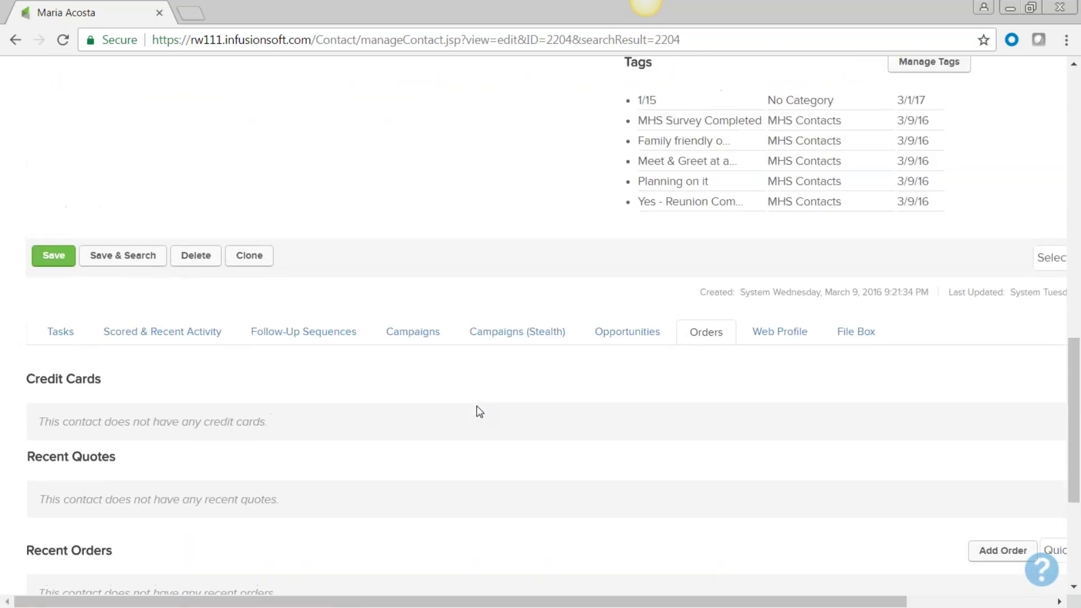
pyautogui.click(779, 335)
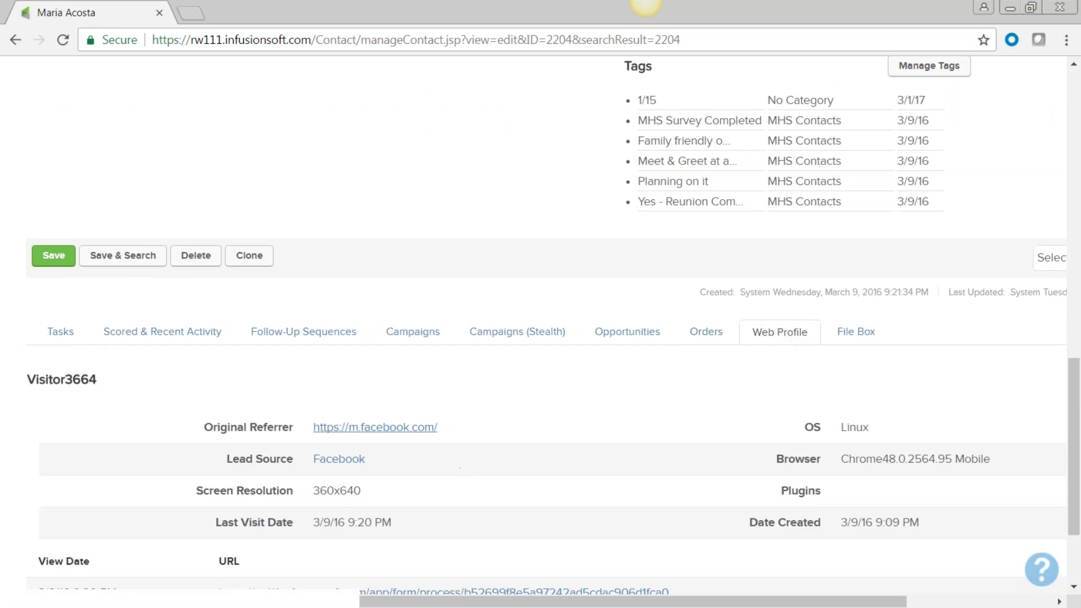
pyautogui.moveTo(879, 438); pyautogui.dragTo(840, 430)
pyautogui.moveTo(990, 459); pyautogui.dragTo(834, 461)
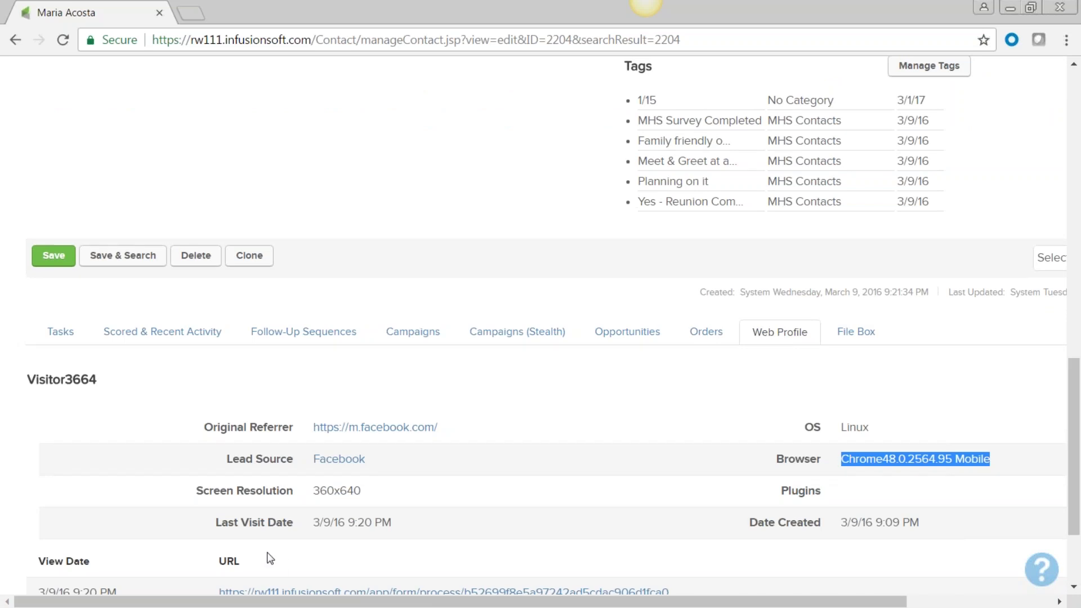
pyautogui.scroll(-1, 270, 558)
pyautogui.scroll(-1, 270, 557)
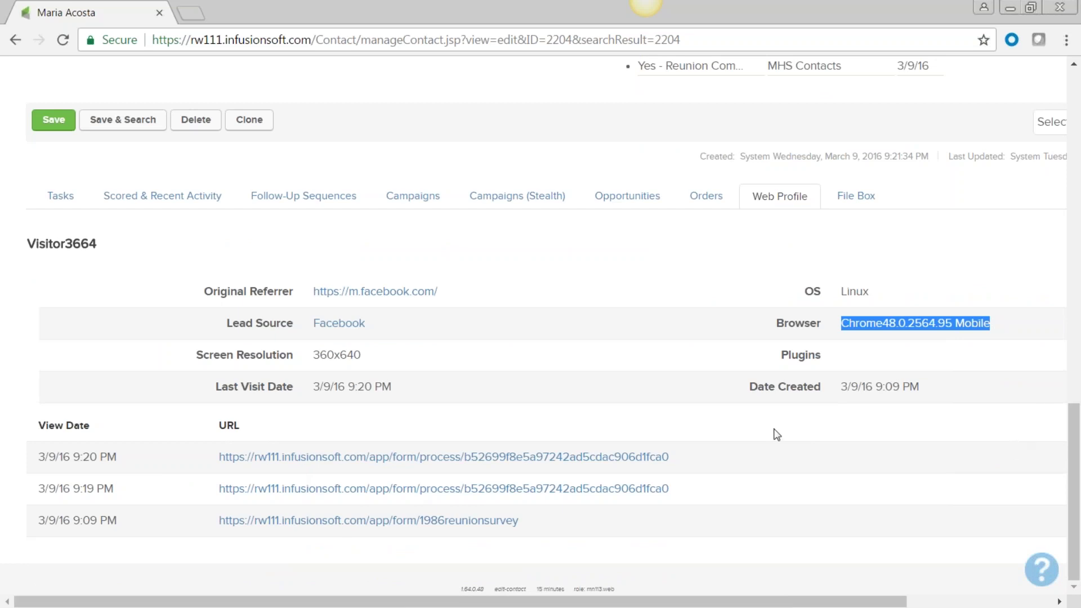
pyautogui.scroll(15, 775, 435)
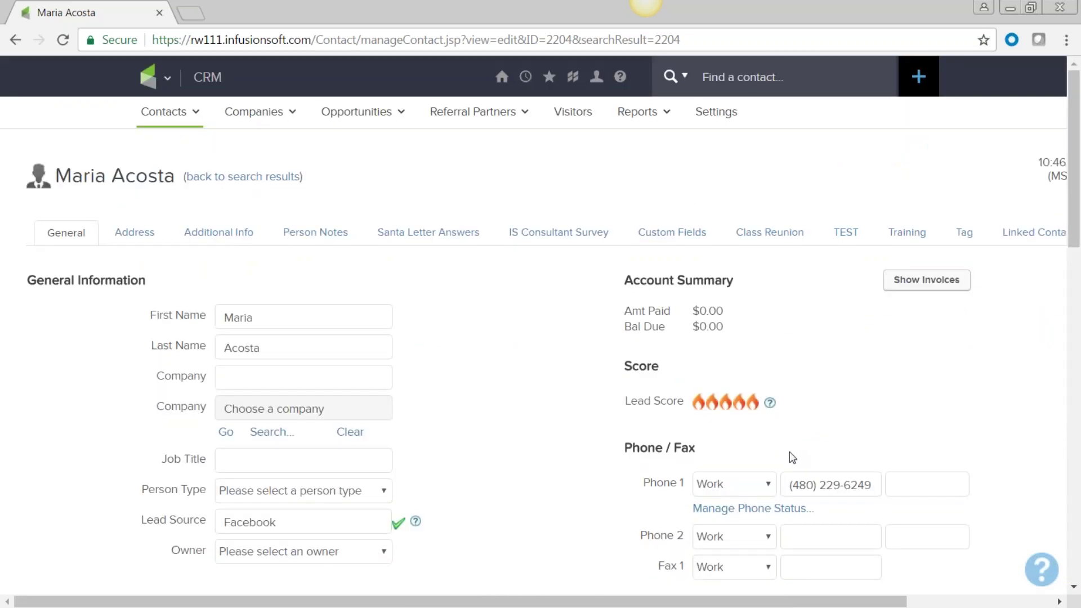
# Step: Choose Contacts > Add a Contact to start a blank contact record
pyautogui.moveTo(564, 602); pyautogui.dragTo(340, 603)
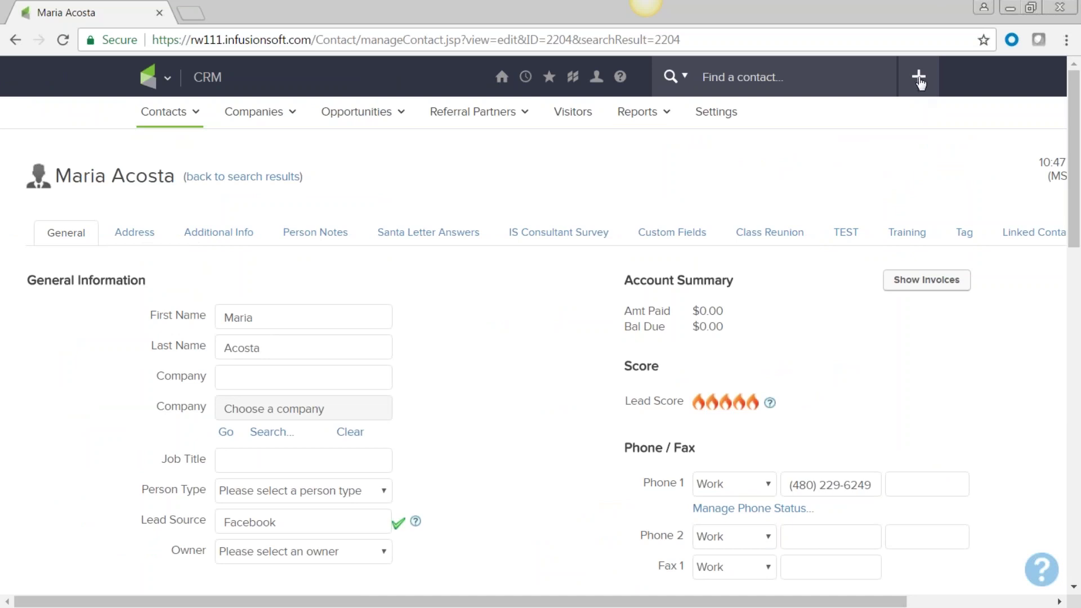
pyautogui.click(151, 77)
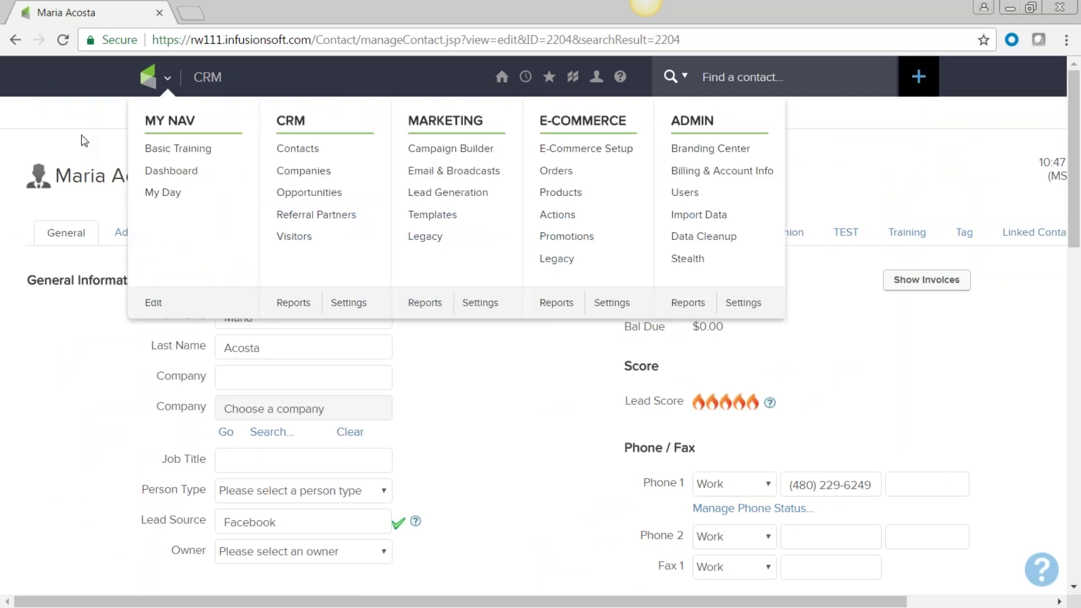
pyautogui.moveTo(145, 111)
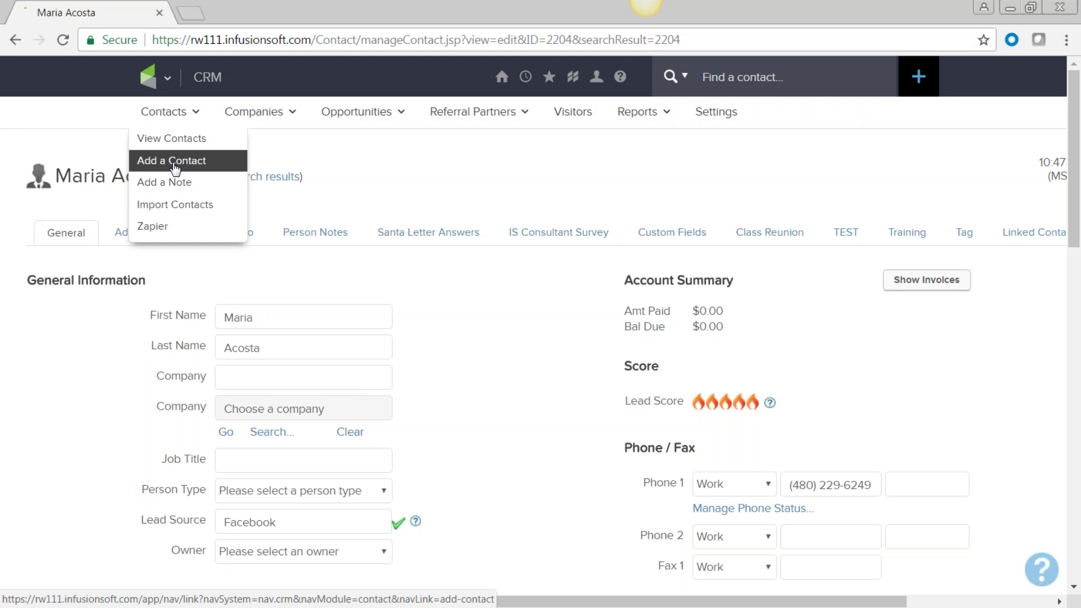
pyautogui.click(175, 163)
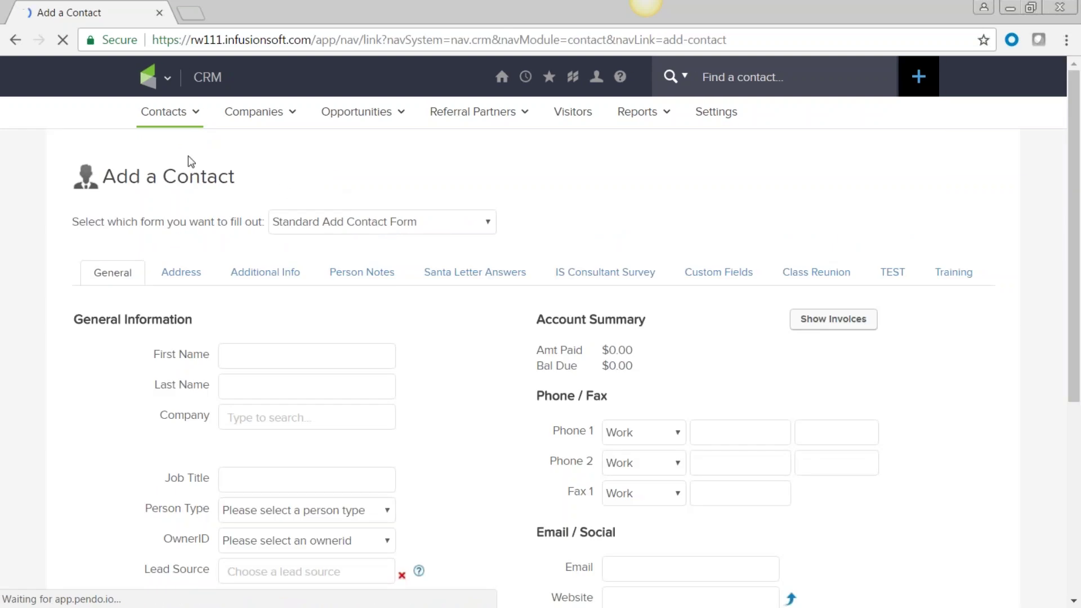
# Step: Go to CRM > Contacts and load the Golf saved search, listing 7 contacts
pyautogui.click(168, 77)
pyautogui.click(297, 148)
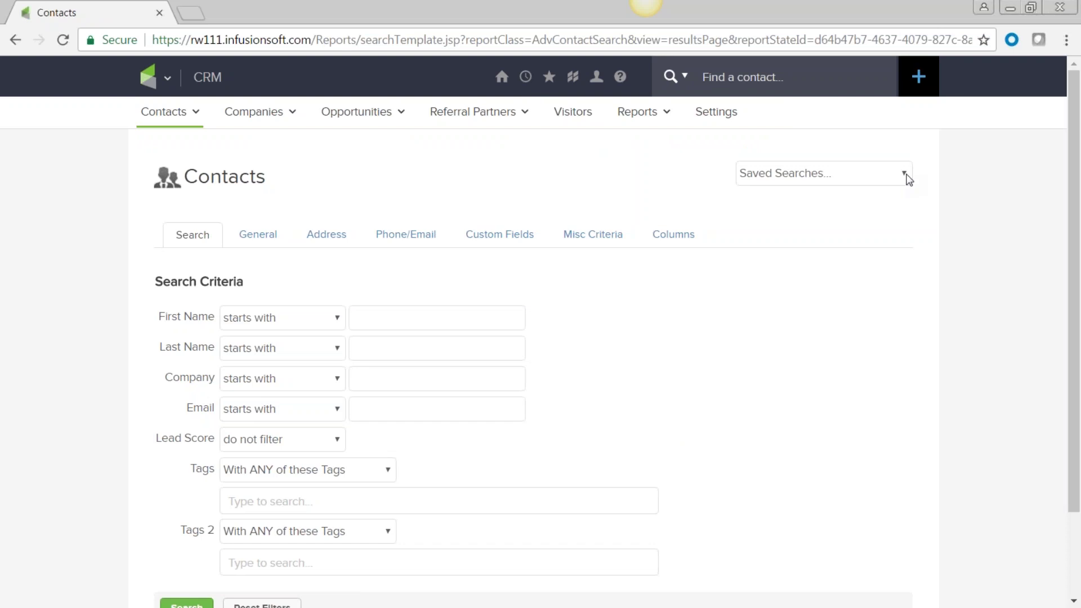
pyautogui.click(905, 176)
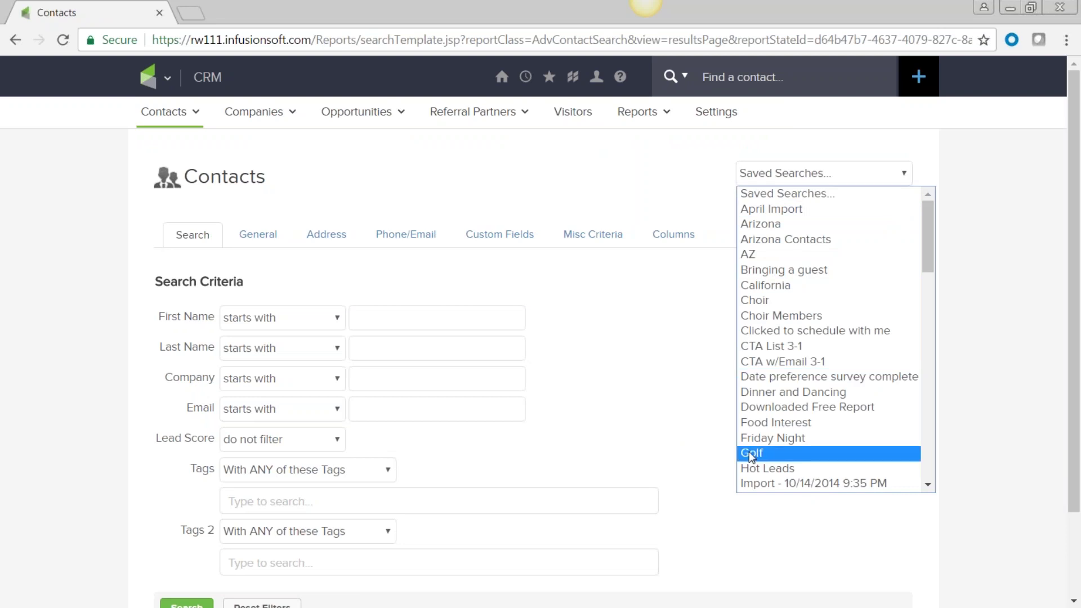
pyautogui.click(751, 454)
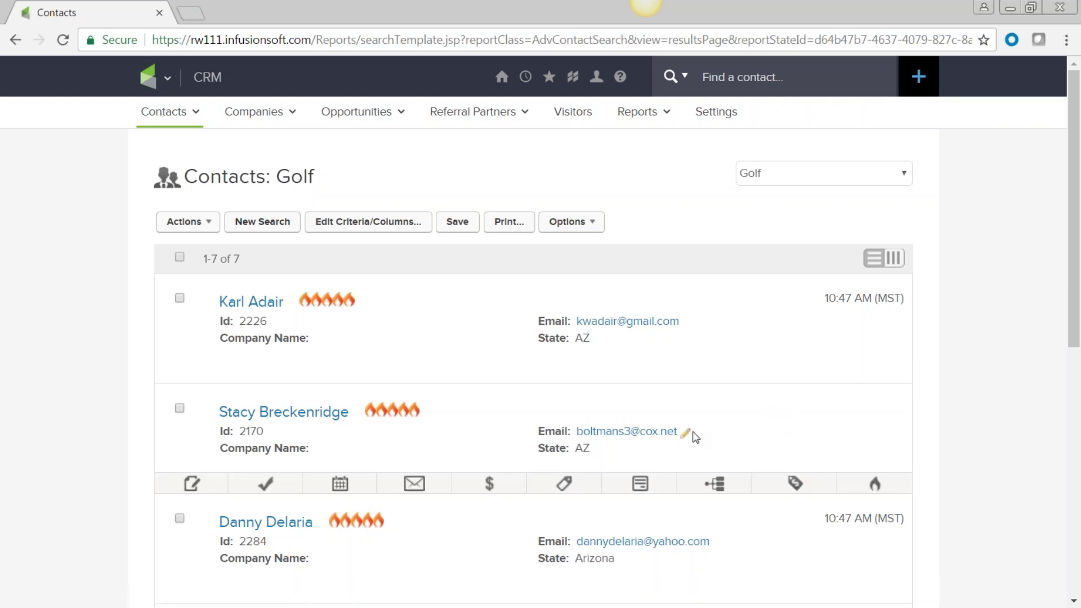
pyautogui.click(151, 76)
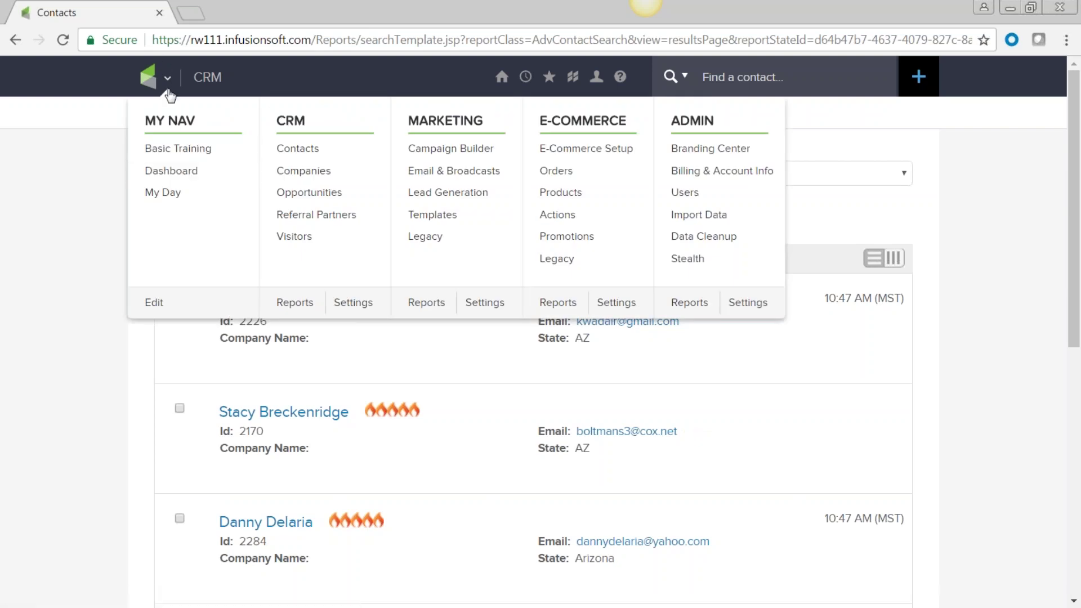
# Step: On the dashboard, add the Custom Statistics widget from Add Widgets
pyautogui.click(166, 170)
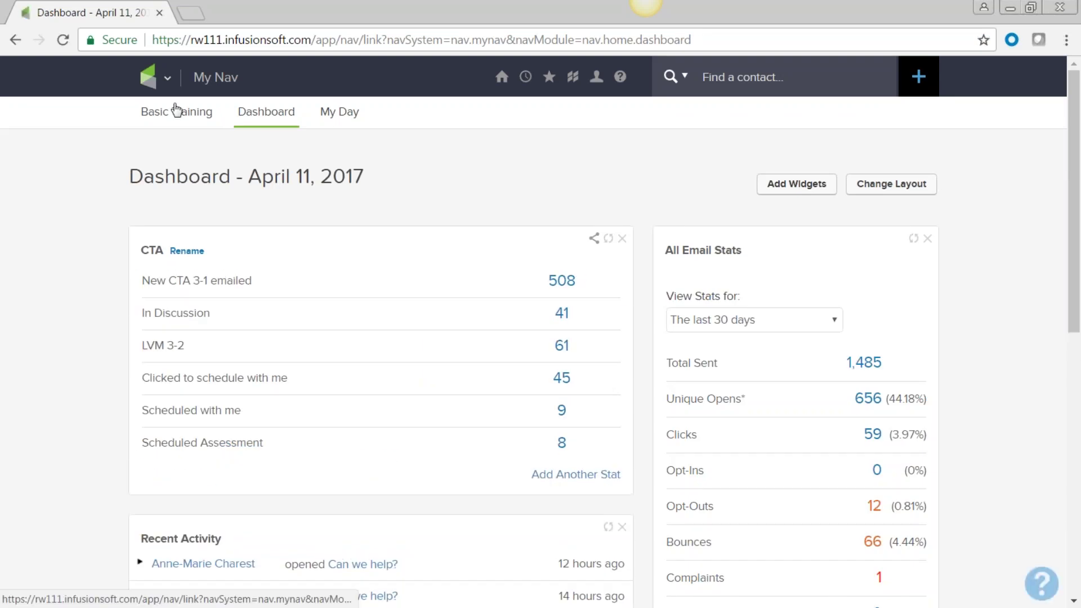
pyautogui.scroll(-4, 782, 357)
pyautogui.scroll(-4, 354, 461)
pyautogui.scroll(8, 354, 462)
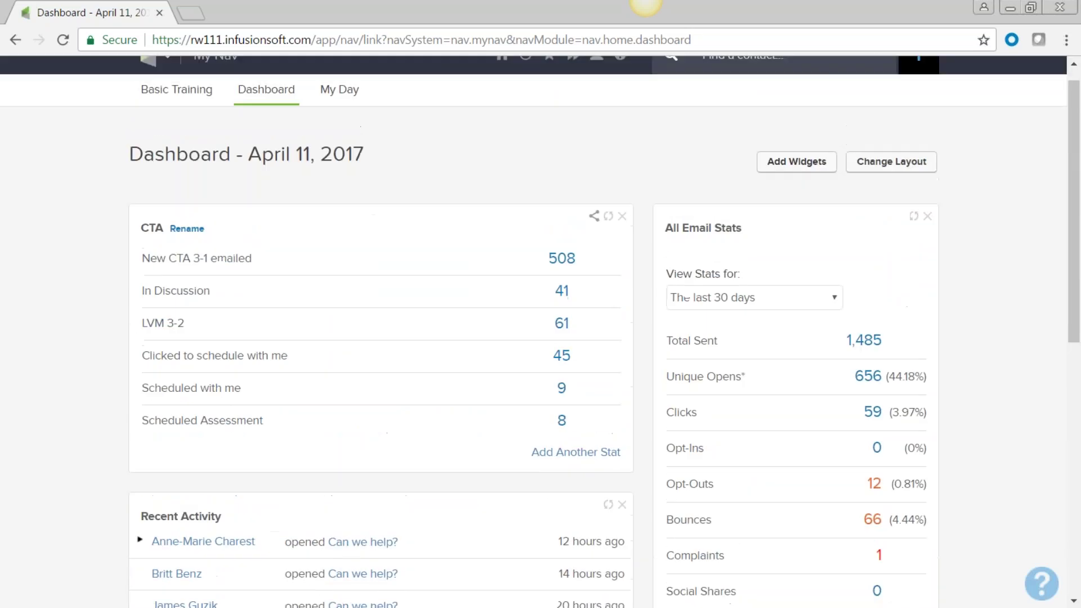
pyautogui.click(800, 192)
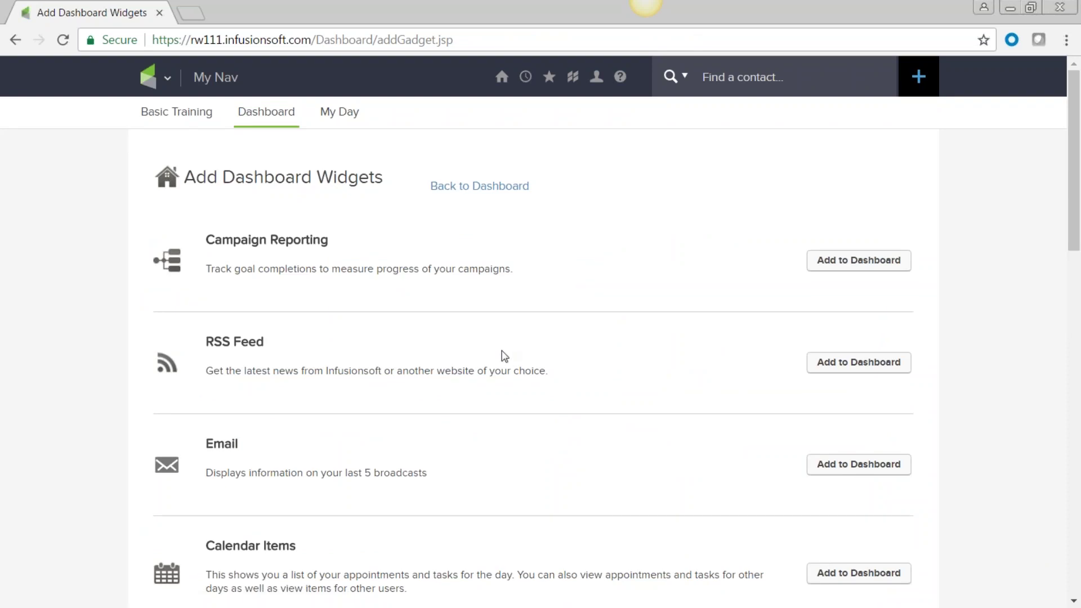
pyautogui.scroll(-4, 504, 355)
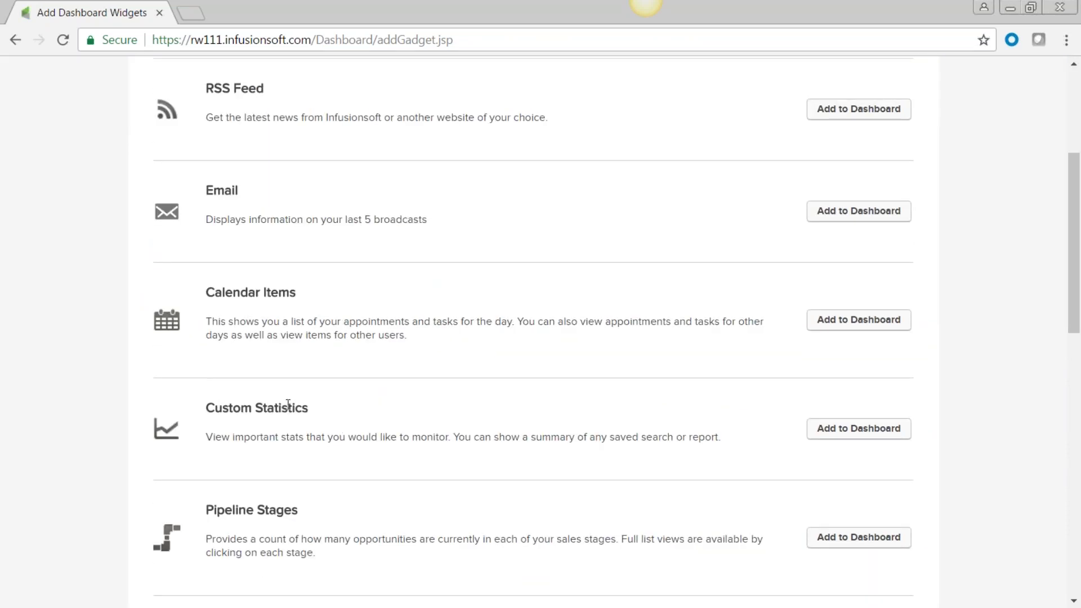
pyautogui.click(825, 435)
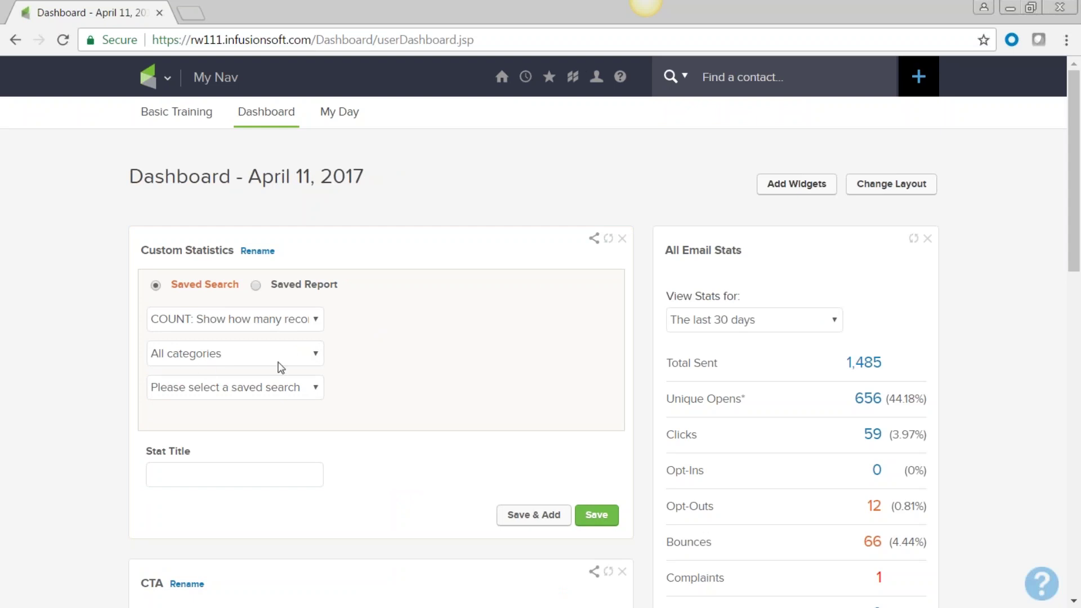
# Step: Save a Contact stat using the Golf saved search, so the widget shows Golf 7
pyautogui.click(315, 358)
pyautogui.click(310, 392)
pyautogui.click(314, 394)
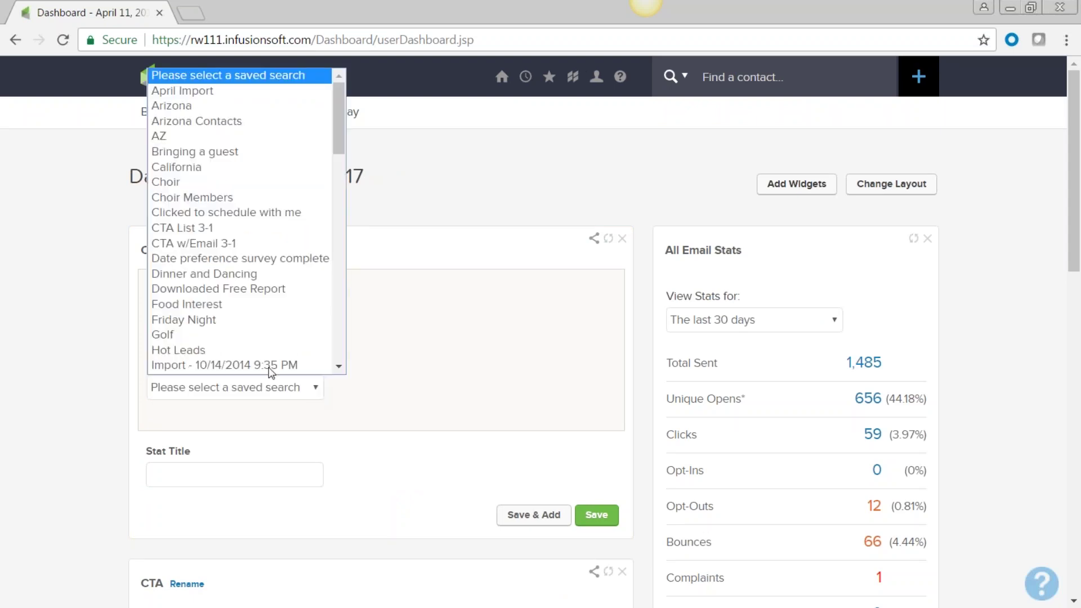
pyautogui.click(178, 320)
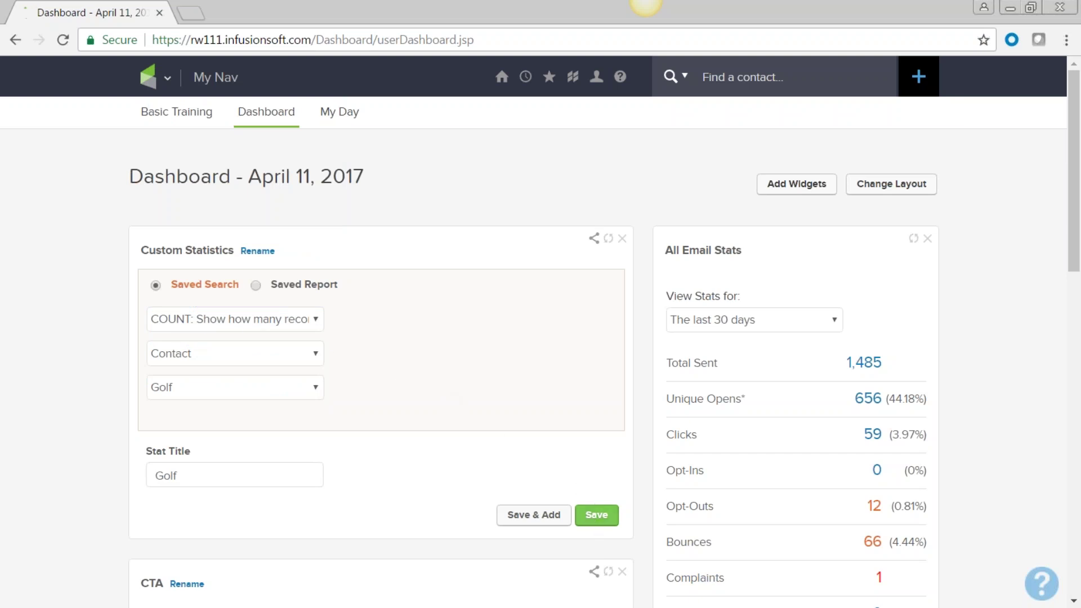
pyautogui.click(597, 515)
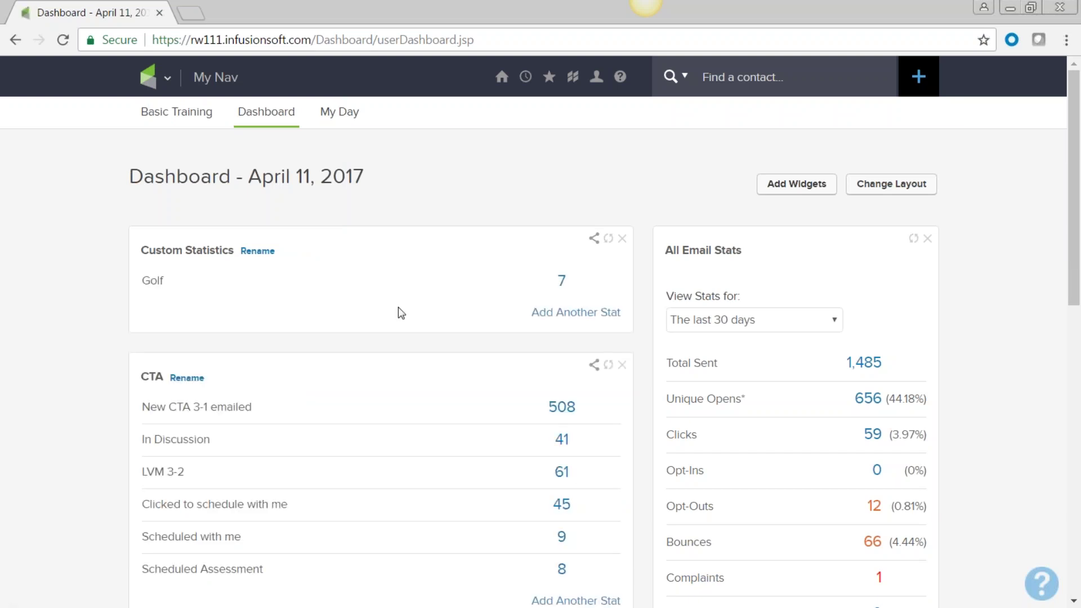
pyautogui.click(257, 252)
# Step: Retitle the widget 'Reunion Activities', fixing the 'Actioities' typo, and save
pyautogui.moveTo(246, 311); pyautogui.dragTo(125, 300)
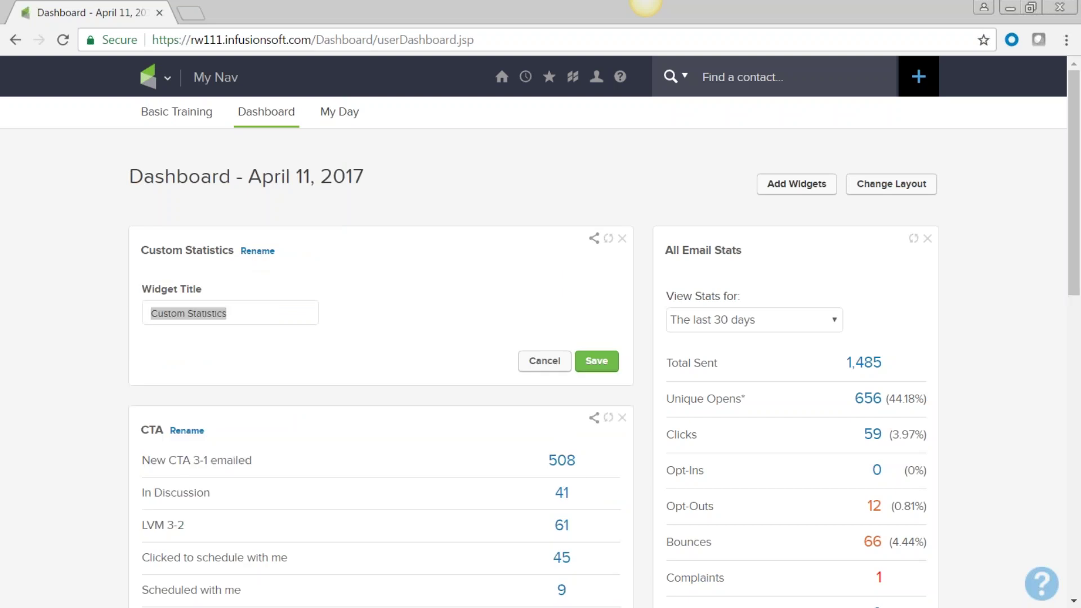
pyautogui.scroll(-8, 540, 338)
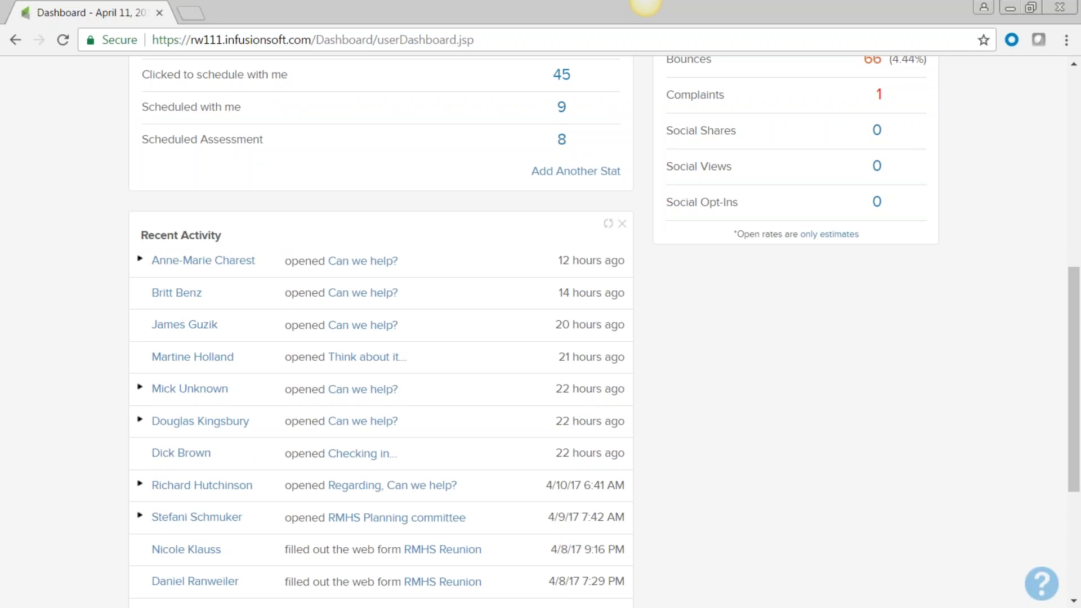
pyautogui.scroll(8, 196, 313)
pyautogui.click(254, 316)
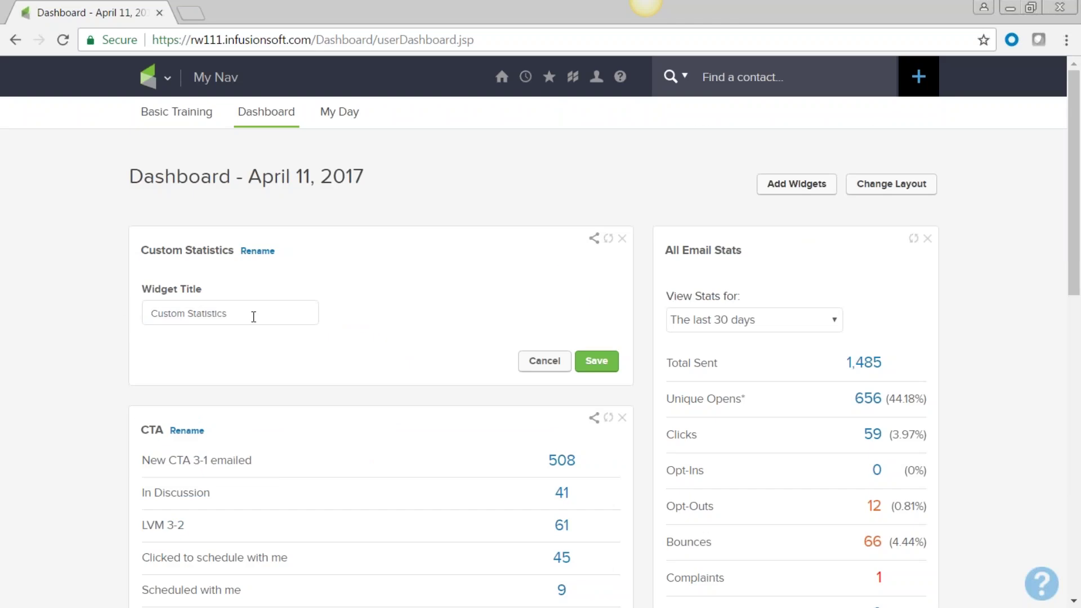
pyautogui.press('BackSpace')
pyautogui.press('BackSpace')
pyautogui.press('BackSpace')
pyautogui.press('BackSpace')
pyautogui.press('BackSpace')
pyautogui.press('BackSpace')
pyautogui.press('BackSpace')
pyautogui.press('BackSpace')
pyautogui.press('BackSpace')
pyautogui.press('BackSpace')
pyautogui.press('BackSpace')
pyautogui.press('BackSpace')
pyautogui.press('BackSpace')
pyautogui.press('BackSpace')
pyautogui.press('BackSpace')
pyautogui.press('BackSpace')
pyautogui.write('Reunion')
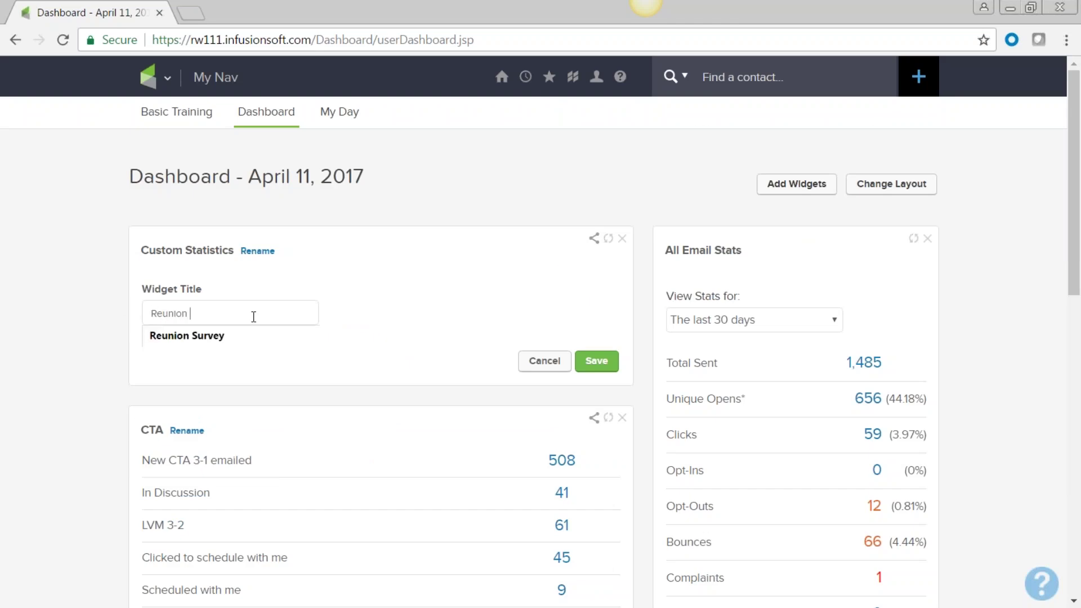
pyautogui.write(' Actioities')
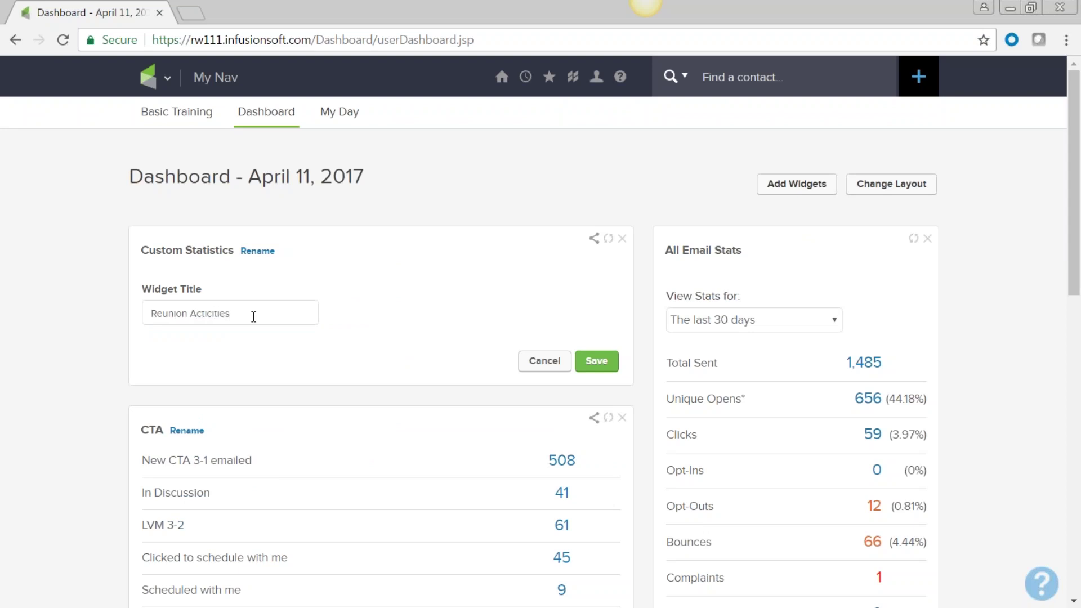
pyautogui.click(213, 316)
pyautogui.press('BackSpace')
pyautogui.write('v')
pyautogui.click(596, 365)
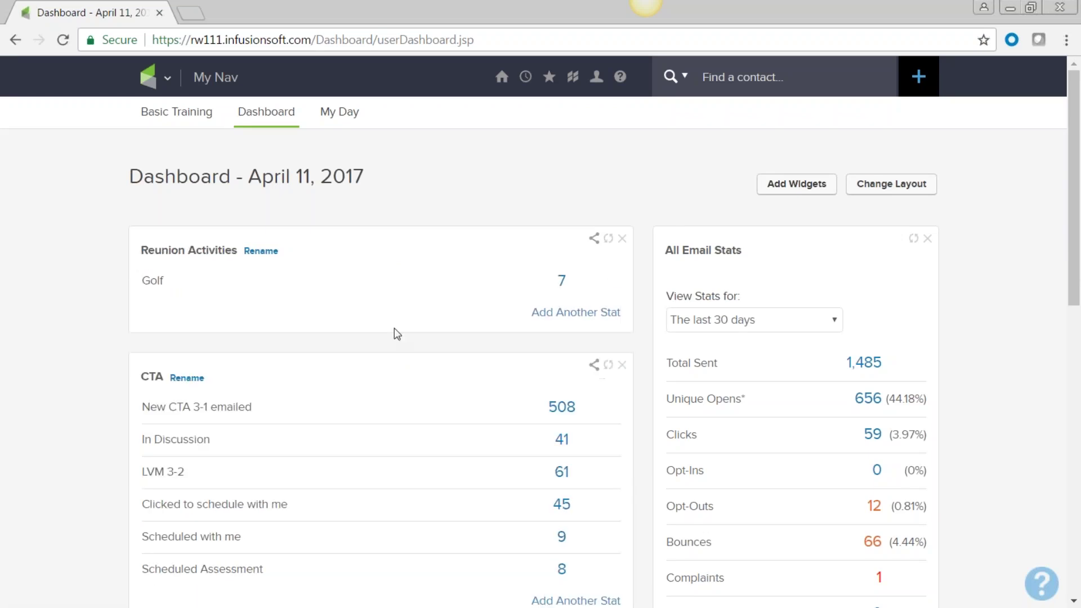
# Step: Add a Contact stat for the Dinner and Dancing saved search and save it
pyautogui.click(544, 314)
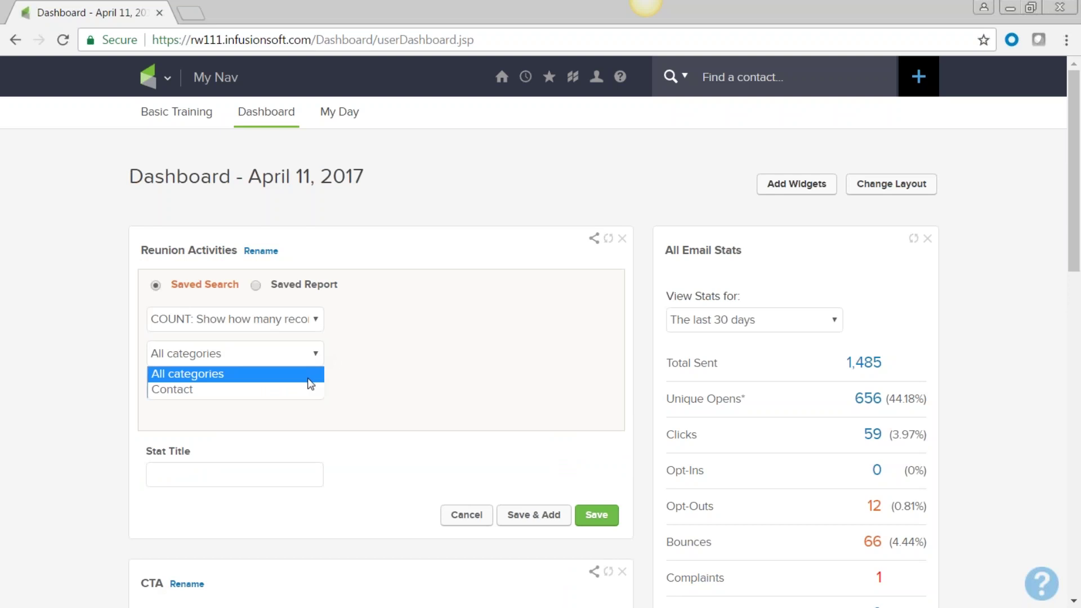
pyautogui.click(308, 390)
pyautogui.click(316, 389)
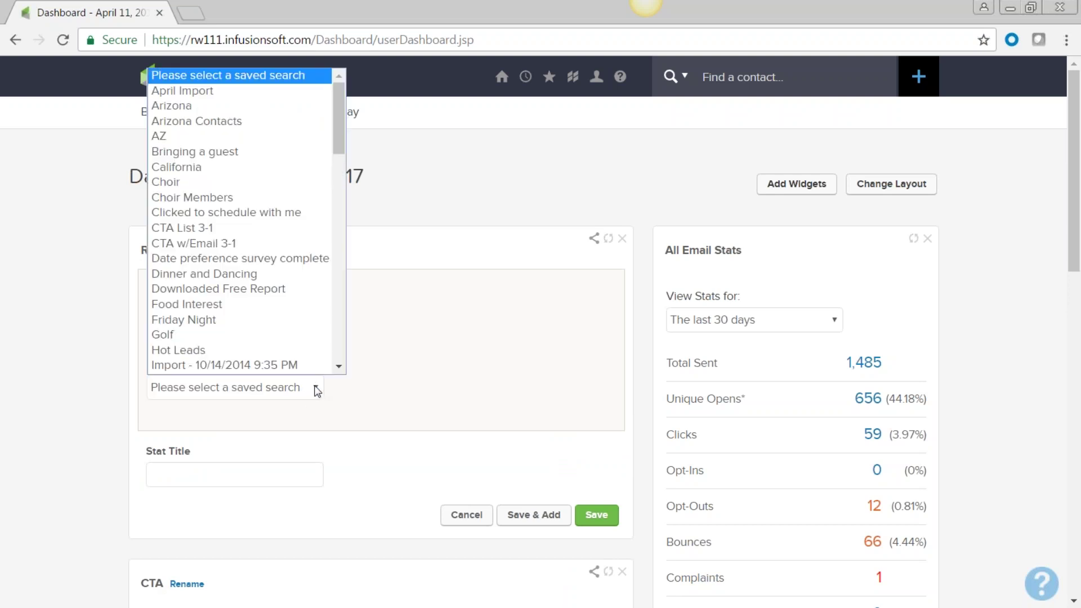
pyautogui.click(211, 272)
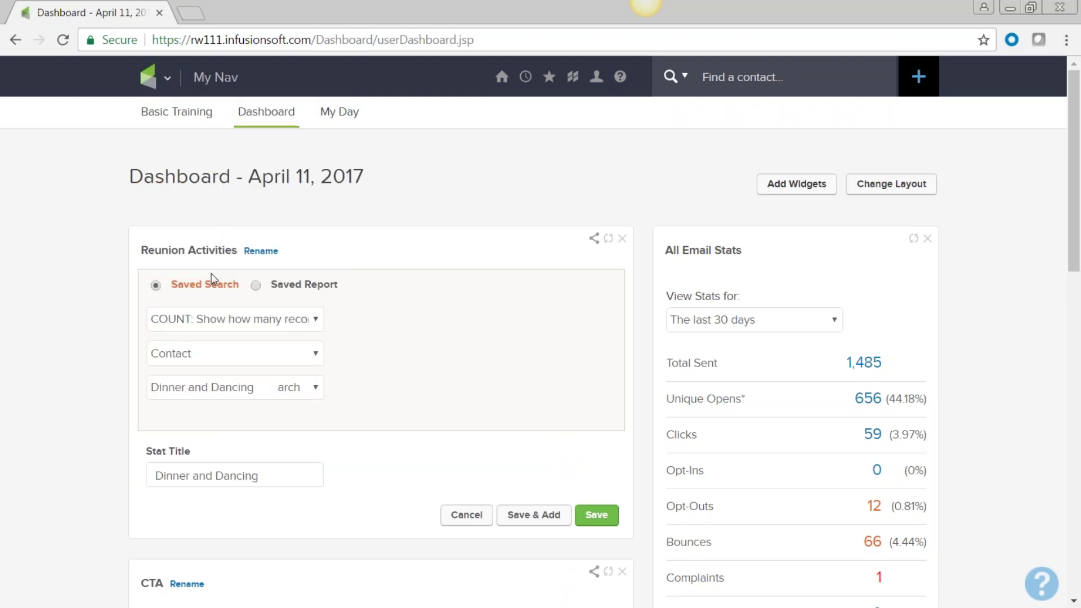
pyautogui.click(596, 515)
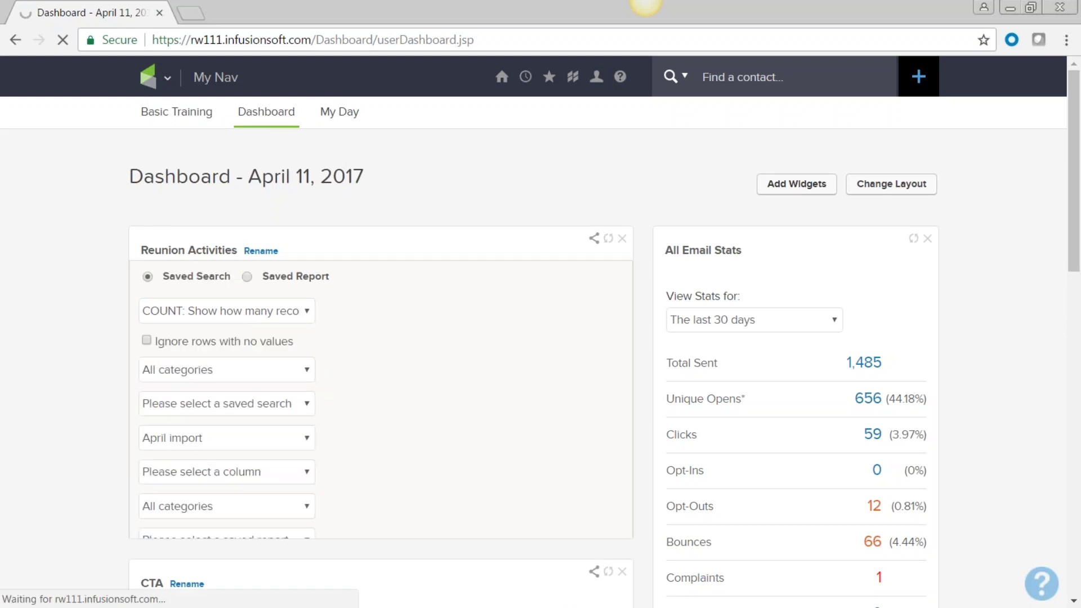
# Step: Add another stat using the Reunion BBQ saved search and save it
pyautogui.click(317, 388)
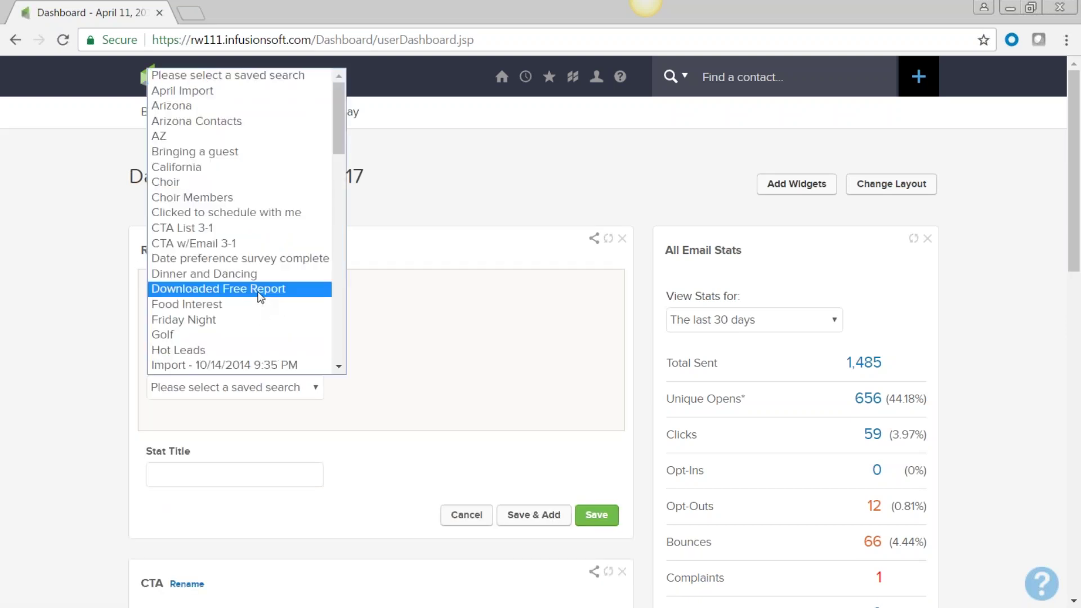
pyautogui.moveTo(341, 139); pyautogui.dragTo(331, 340)
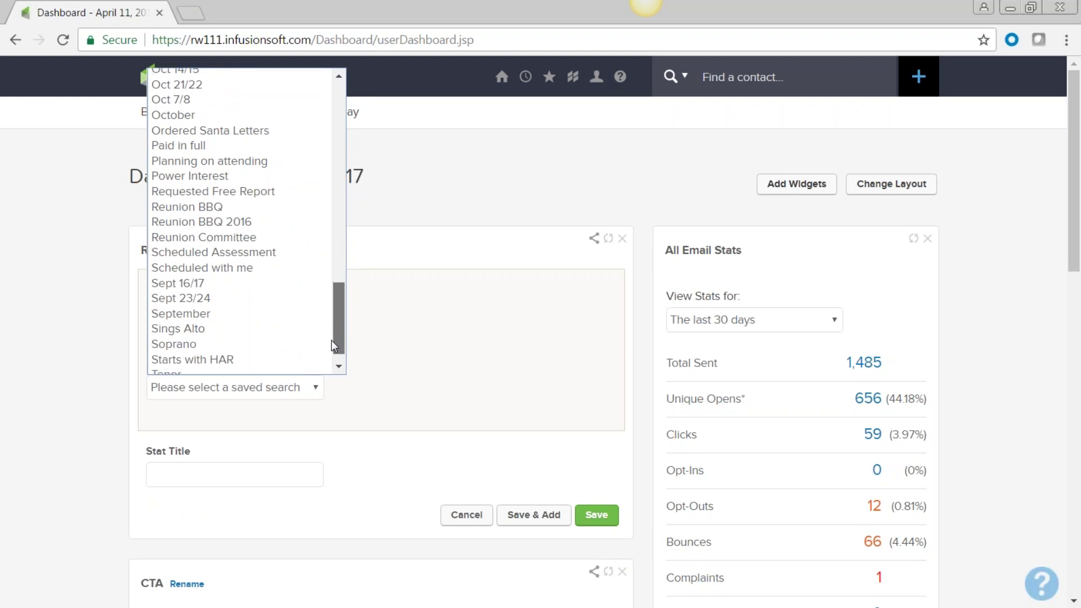
pyautogui.click(210, 209)
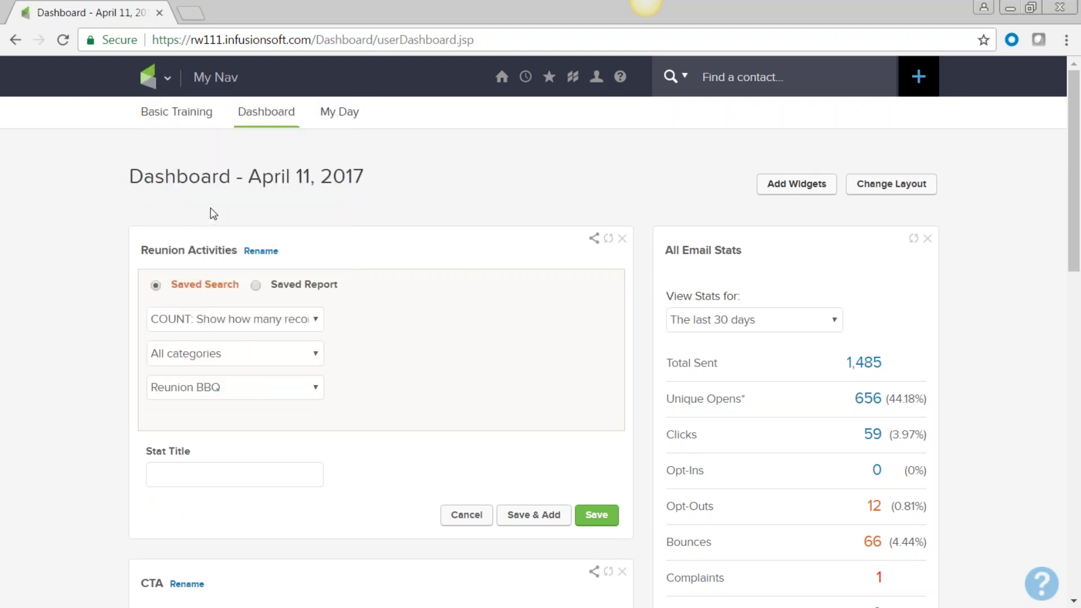
pyautogui.click(596, 515)
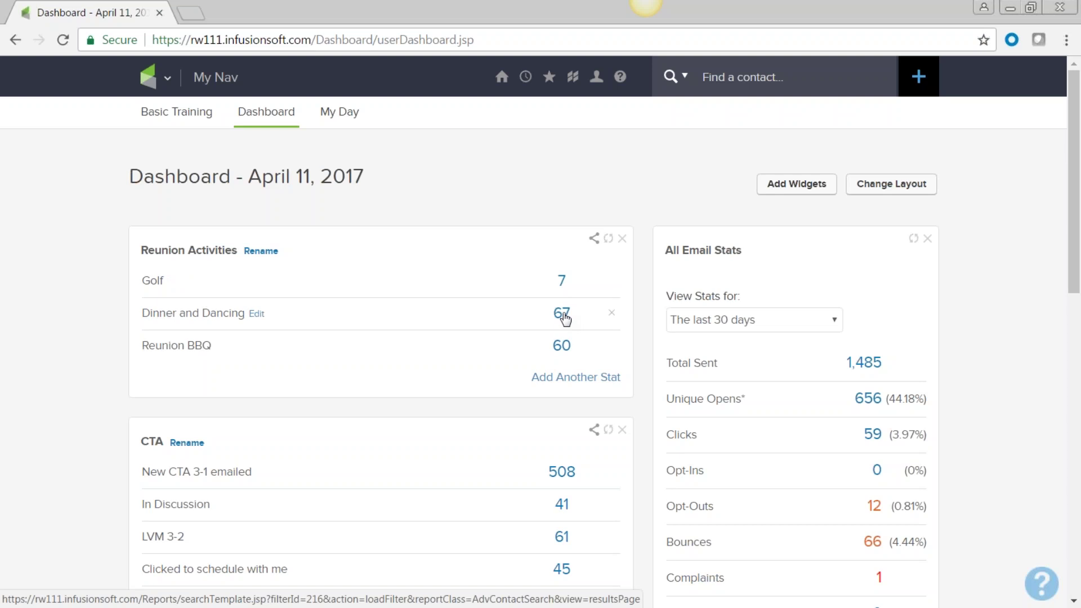
# Step: Open the 67 Dinner and Dancing contacts from the stat and try a bulk action from Actions
pyautogui.click(563, 315)
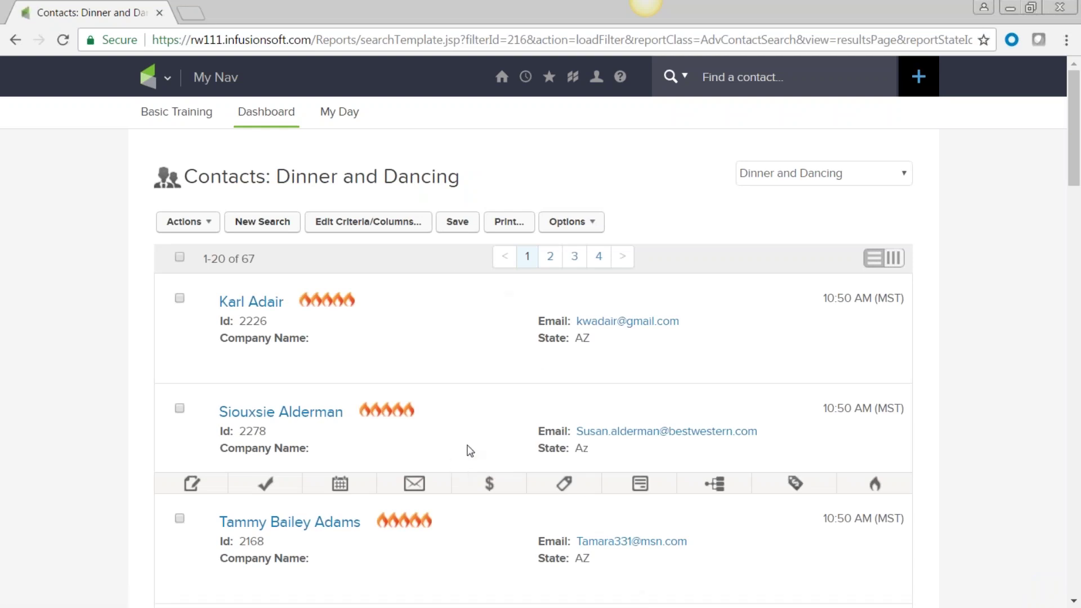
pyautogui.click(211, 226)
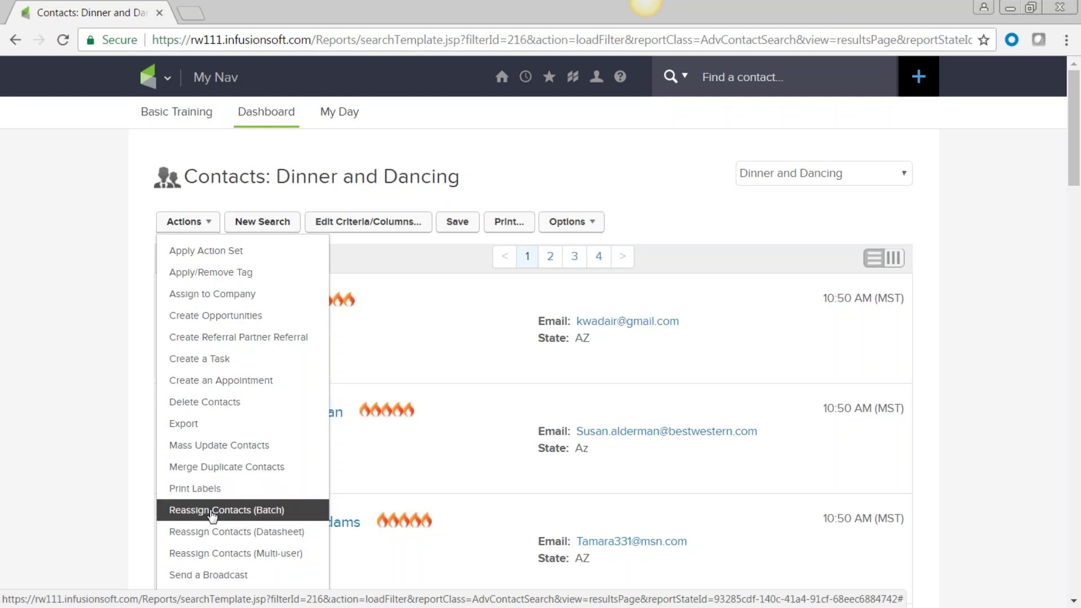
pyautogui.click(213, 574)
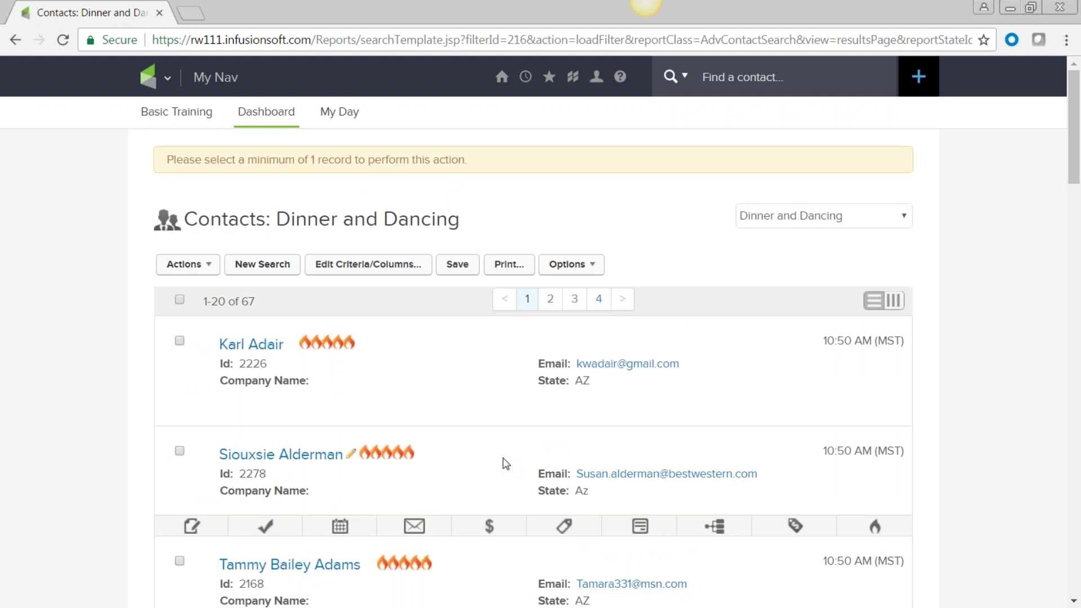
pyautogui.scroll(-1, 84, 466)
pyautogui.click(164, 79)
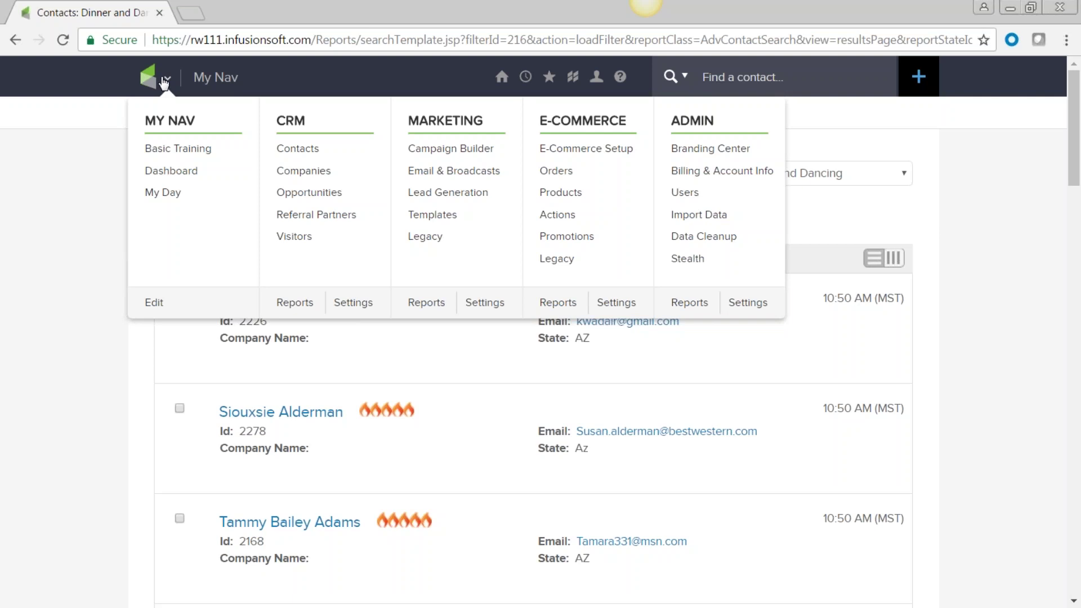
# Step: Open Marketplace > Products & Services to list Infusionsoft's own 118 offerings
pyautogui.moveTo(574, 79)
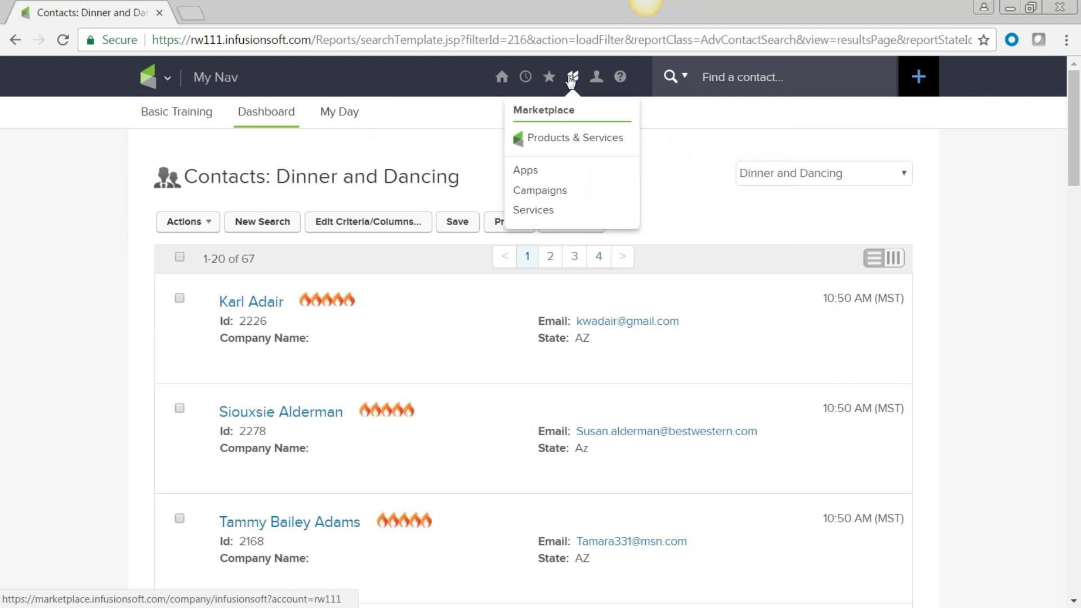
pyautogui.click(568, 142)
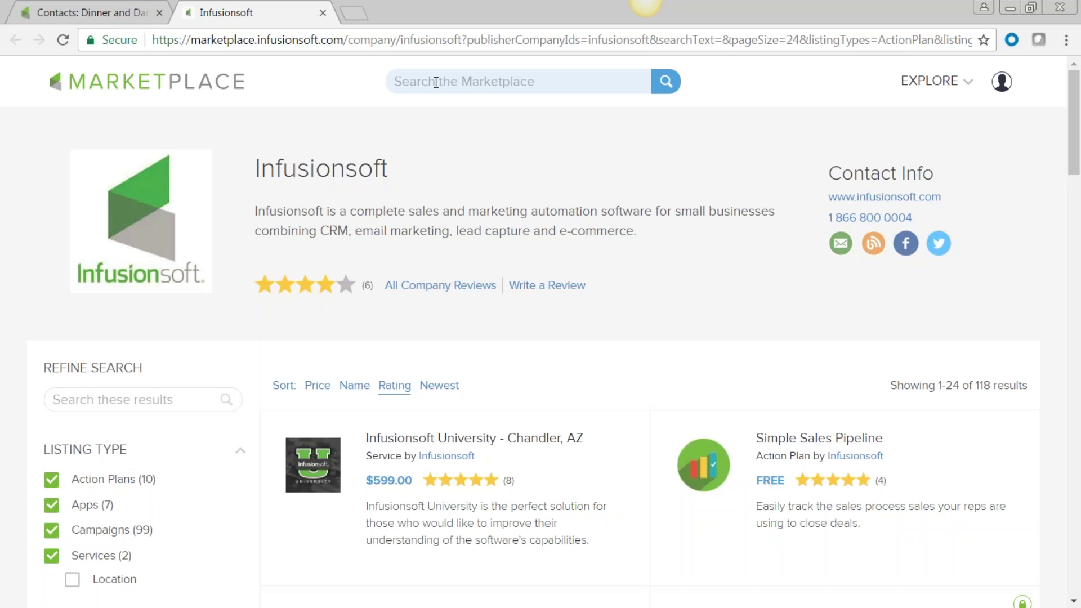
pyautogui.write('sms')
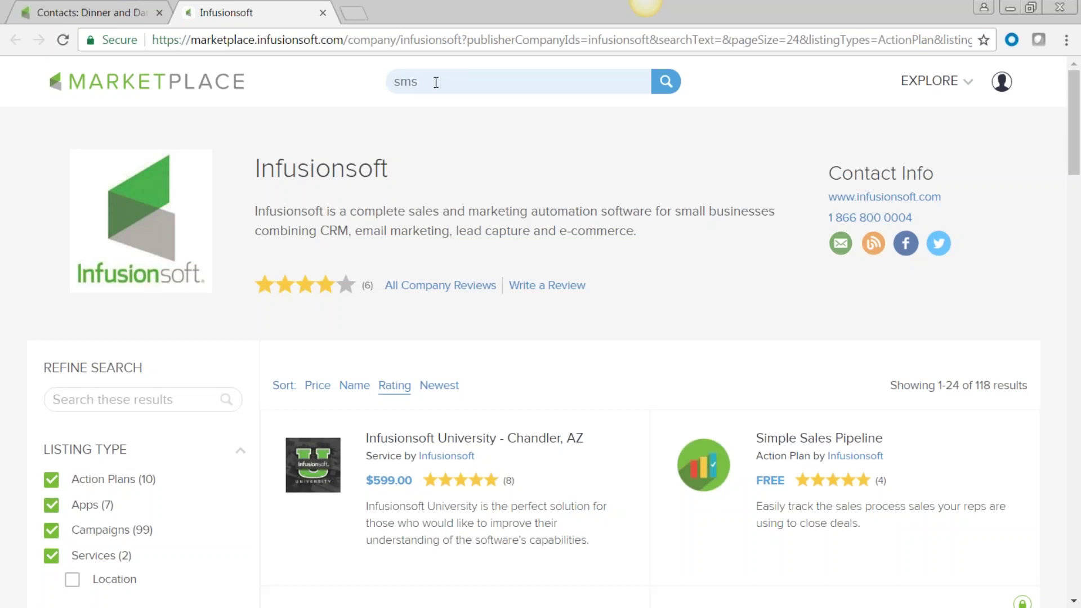
pyautogui.press('Return')
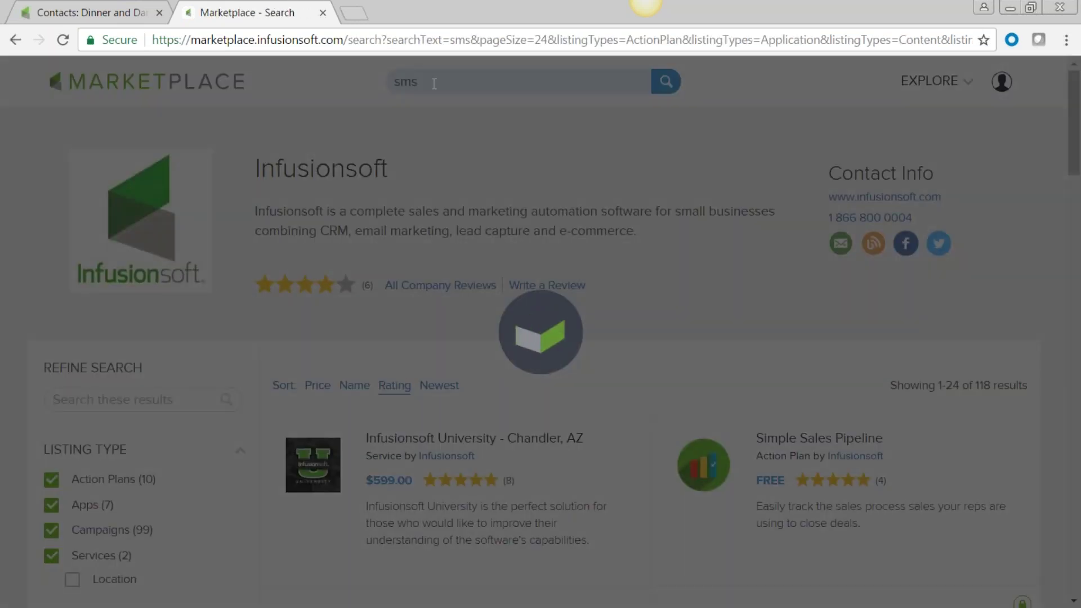
pyautogui.scroll(-3, 575, 456)
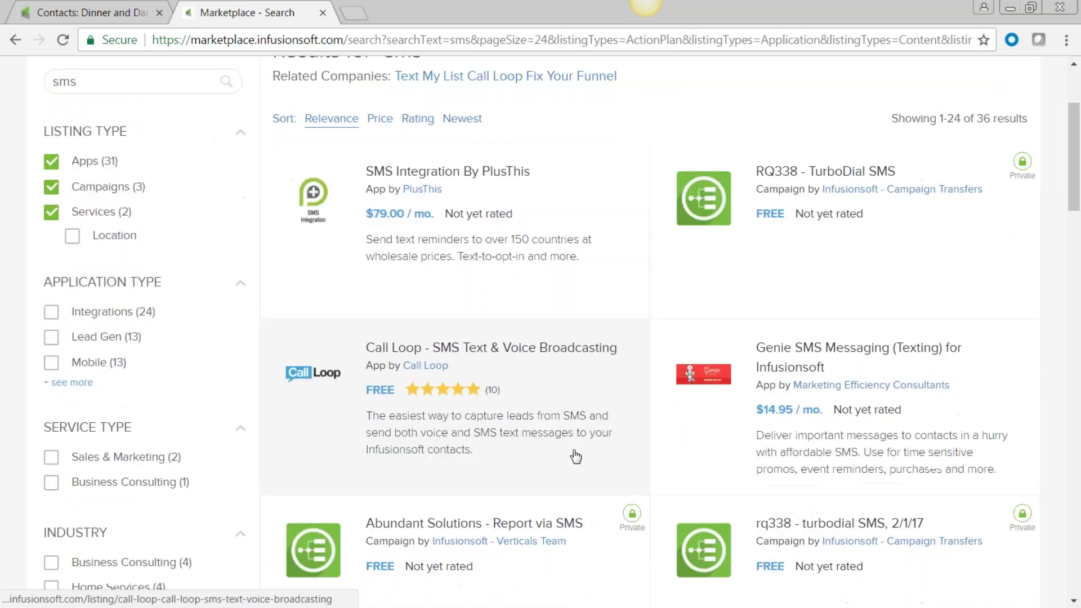
pyautogui.scroll(-2, 575, 456)
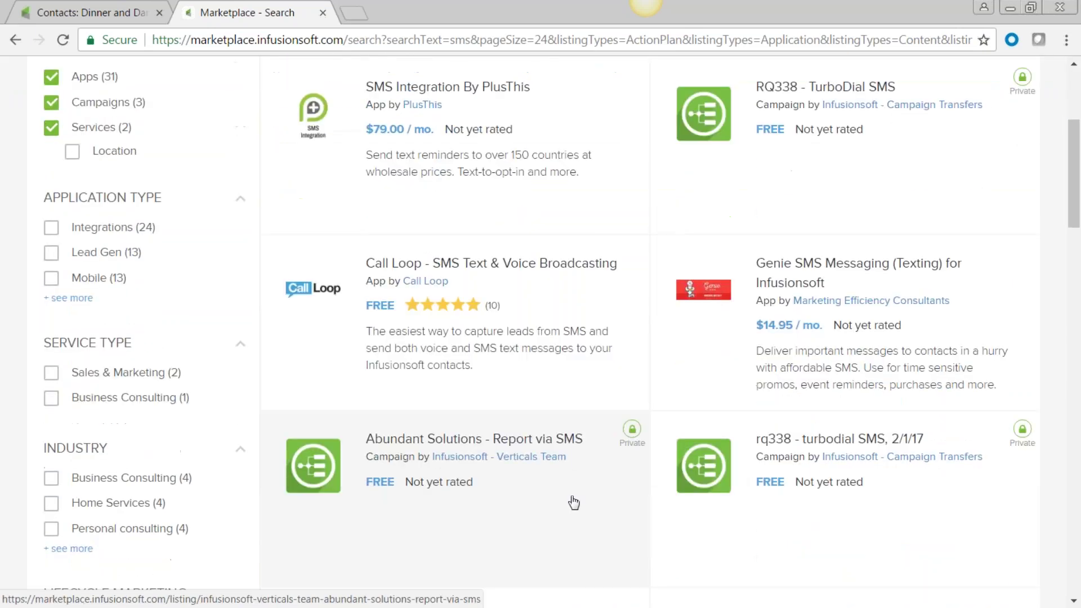
pyautogui.scroll(5, 567, 519)
pyautogui.scroll(-3, 366, 170)
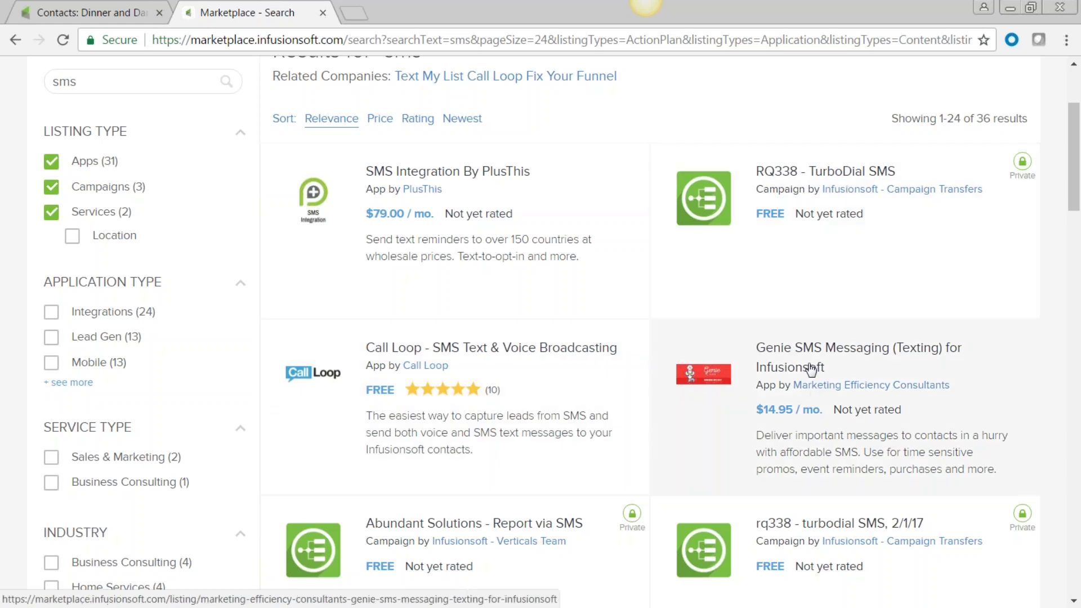
pyautogui.scroll(-6, 812, 368)
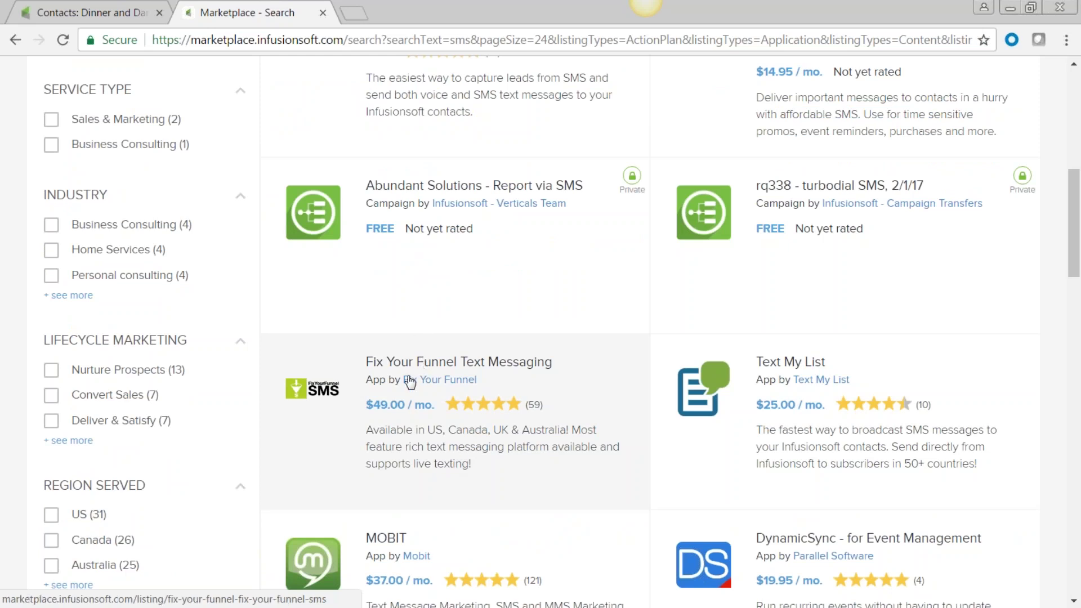
pyautogui.scroll(-3, 394, 383)
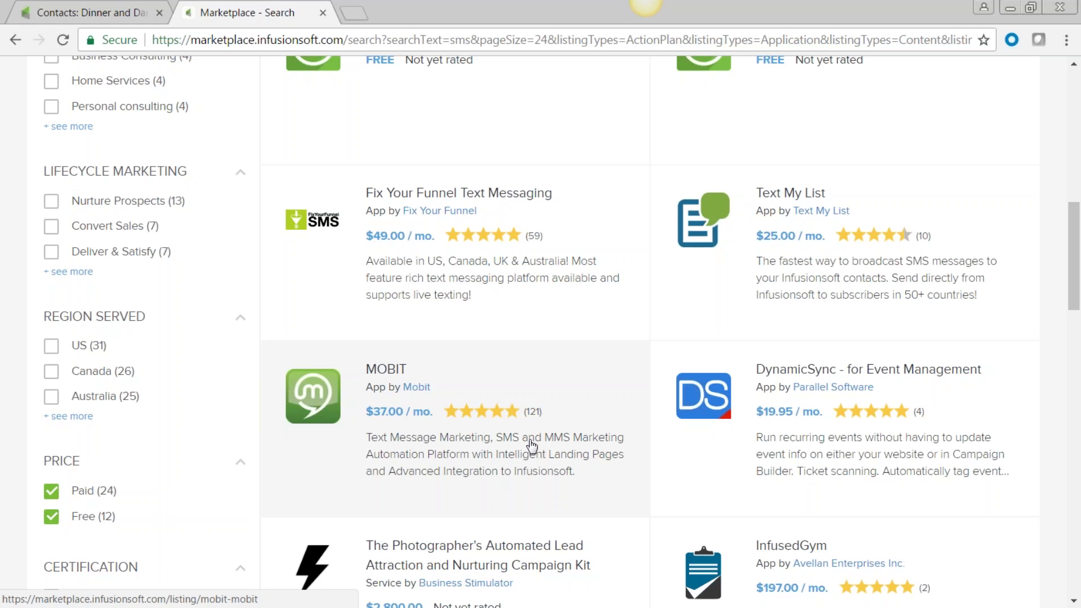
pyautogui.scroll(8, 532, 446)
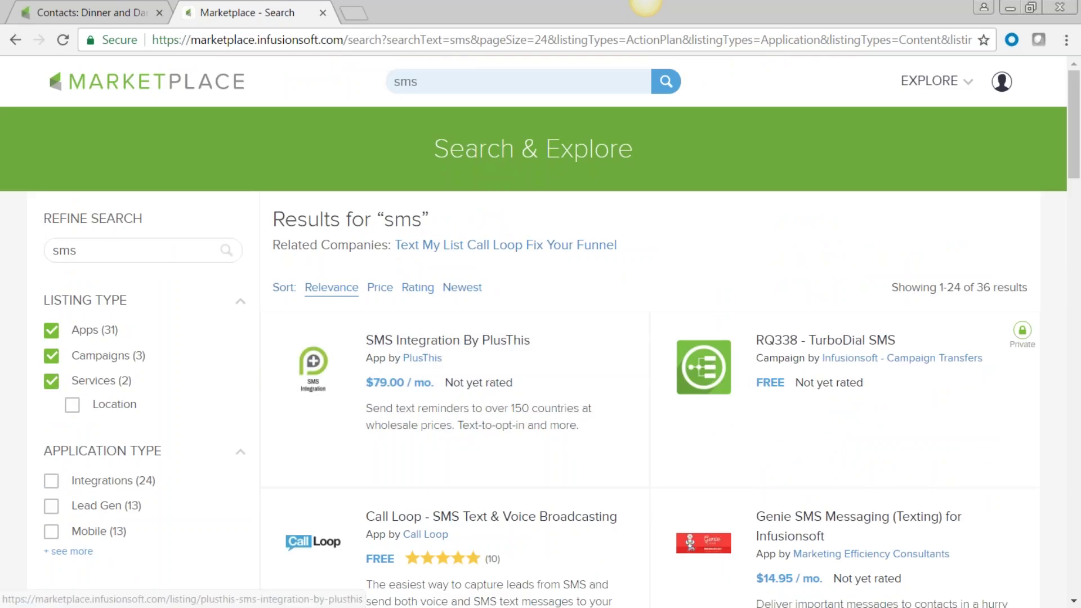
# Step: Search the Marketplace for 'appointment' instead of 'sms' and browse the 58 results
pyautogui.press('BackSpace')
pyautogui.press('BackSpace')
pyautogui.press('BackSpace')
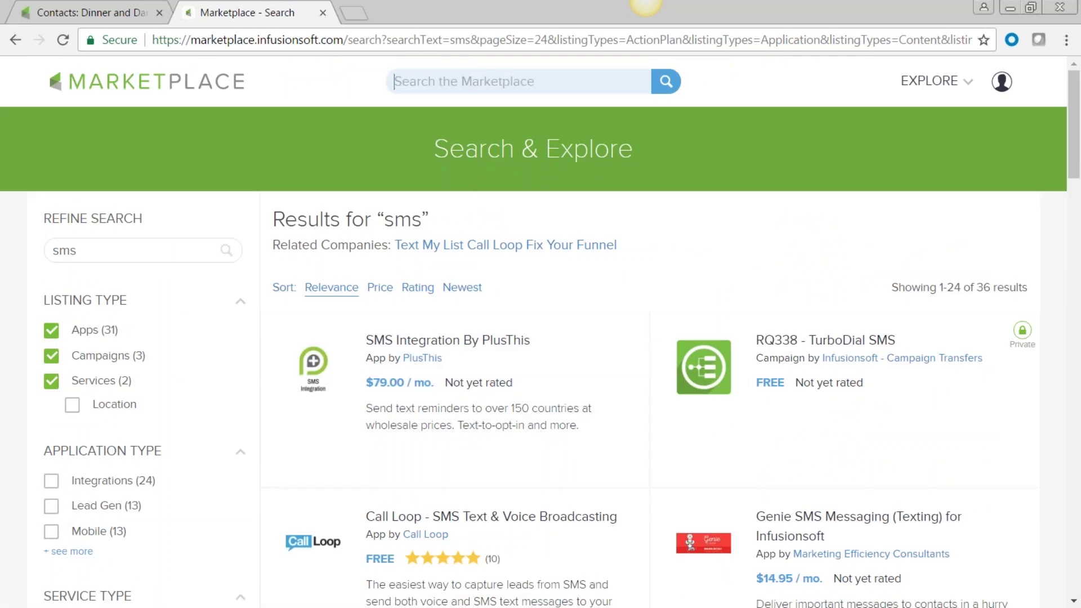
pyautogui.write('appointment')
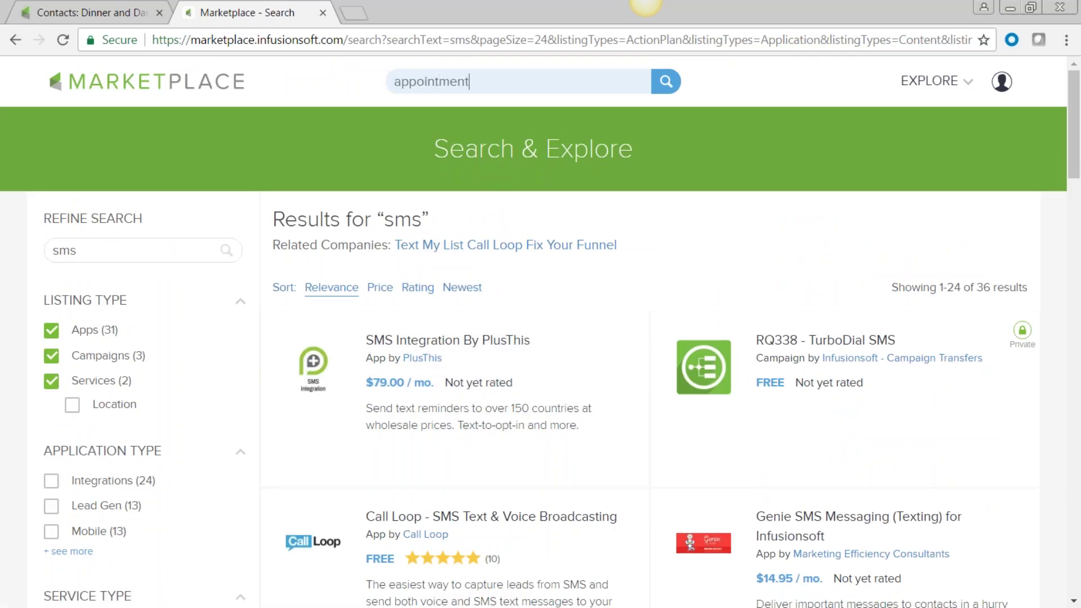
pyautogui.press('Return')
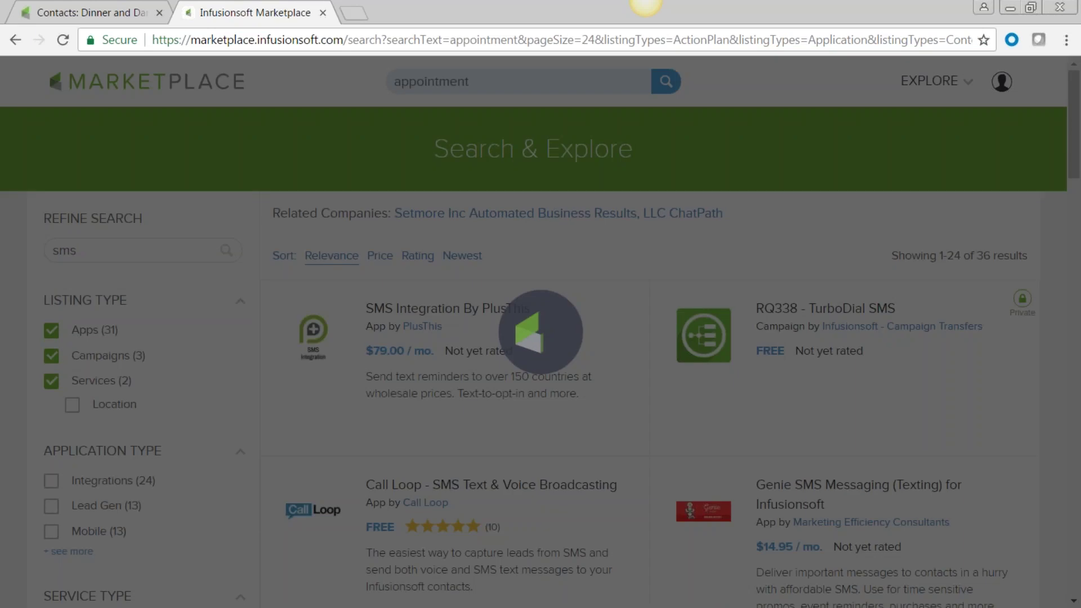
pyautogui.scroll(-3, 537, 386)
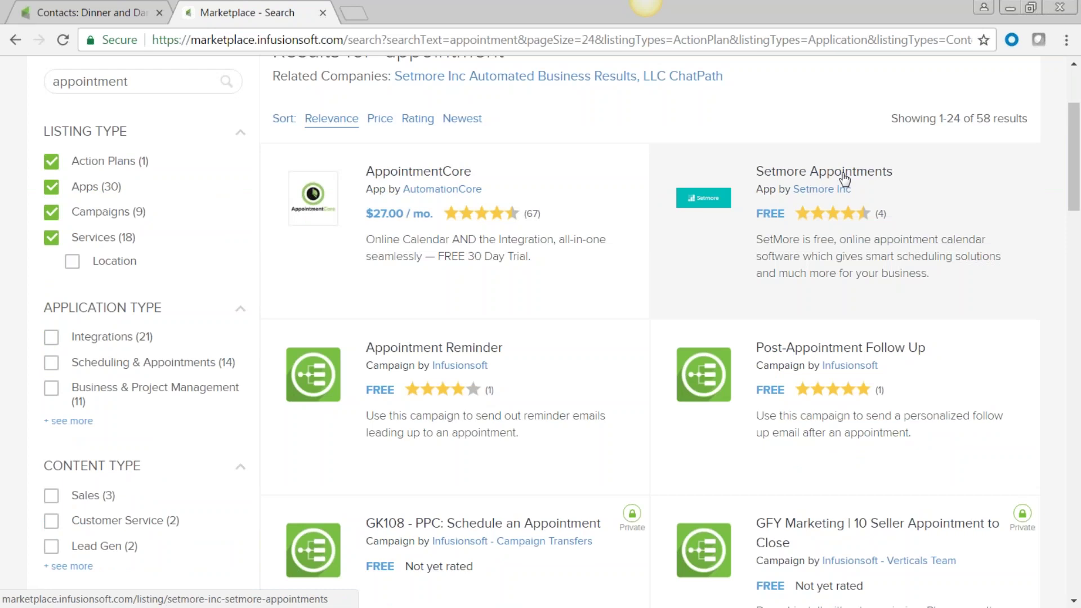
pyautogui.scroll(-3, 843, 179)
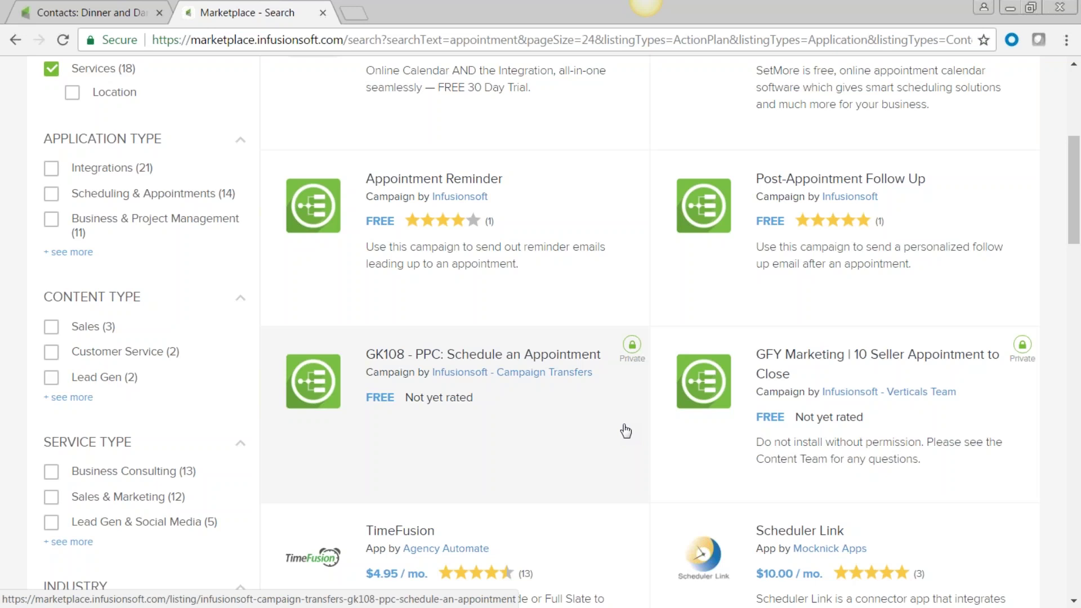
pyautogui.scroll(6, 626, 431)
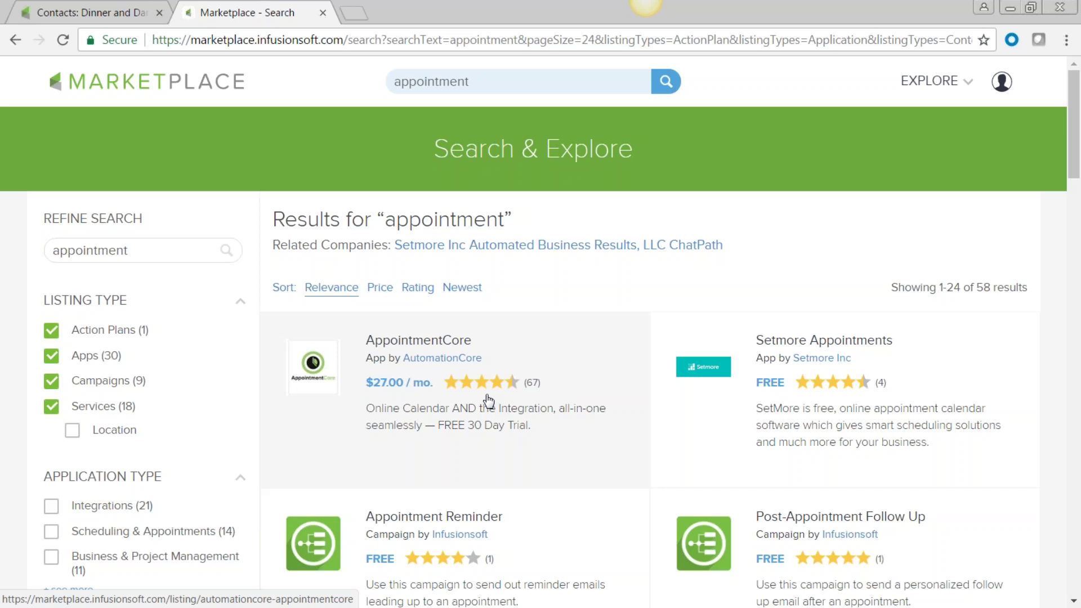
pyautogui.scroll(-3, 478, 417)
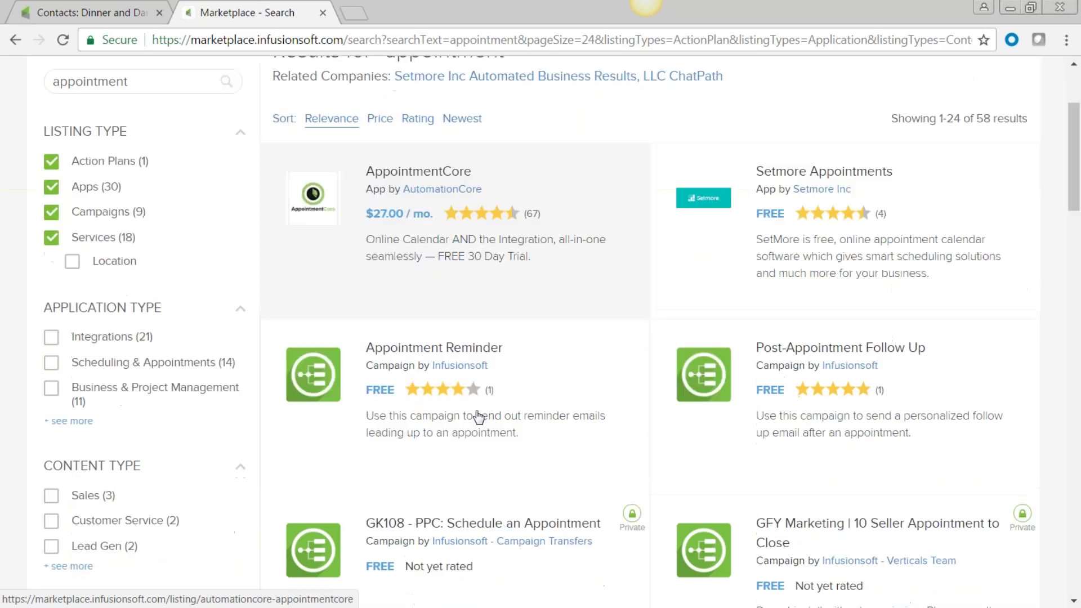